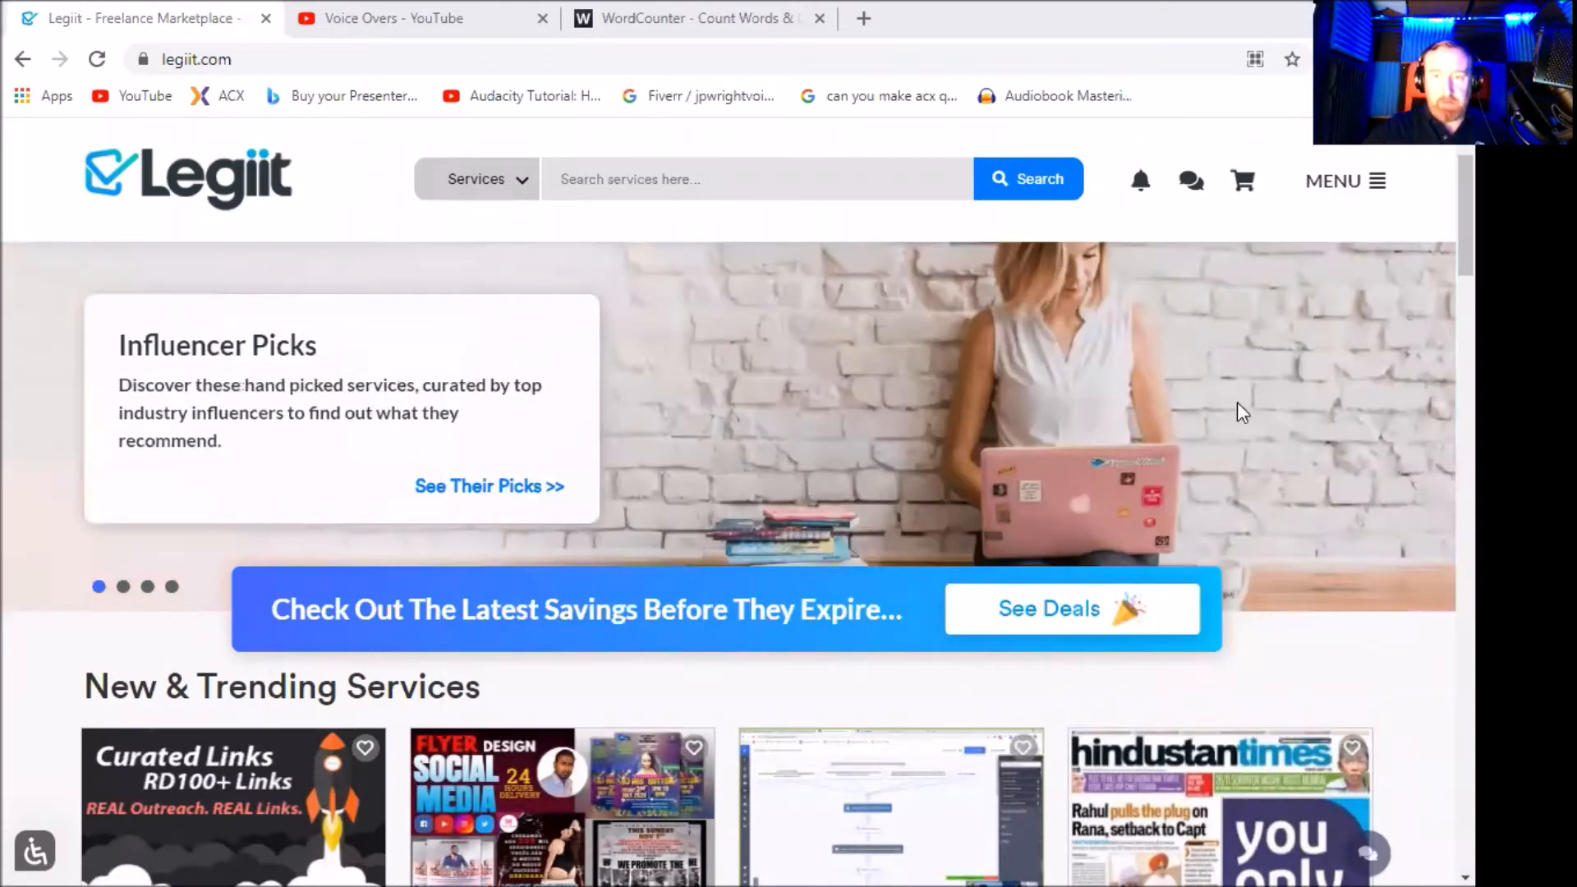
# Open the seller's services list and start creating a new service.
pyautogui.moveTo(1377, 184)
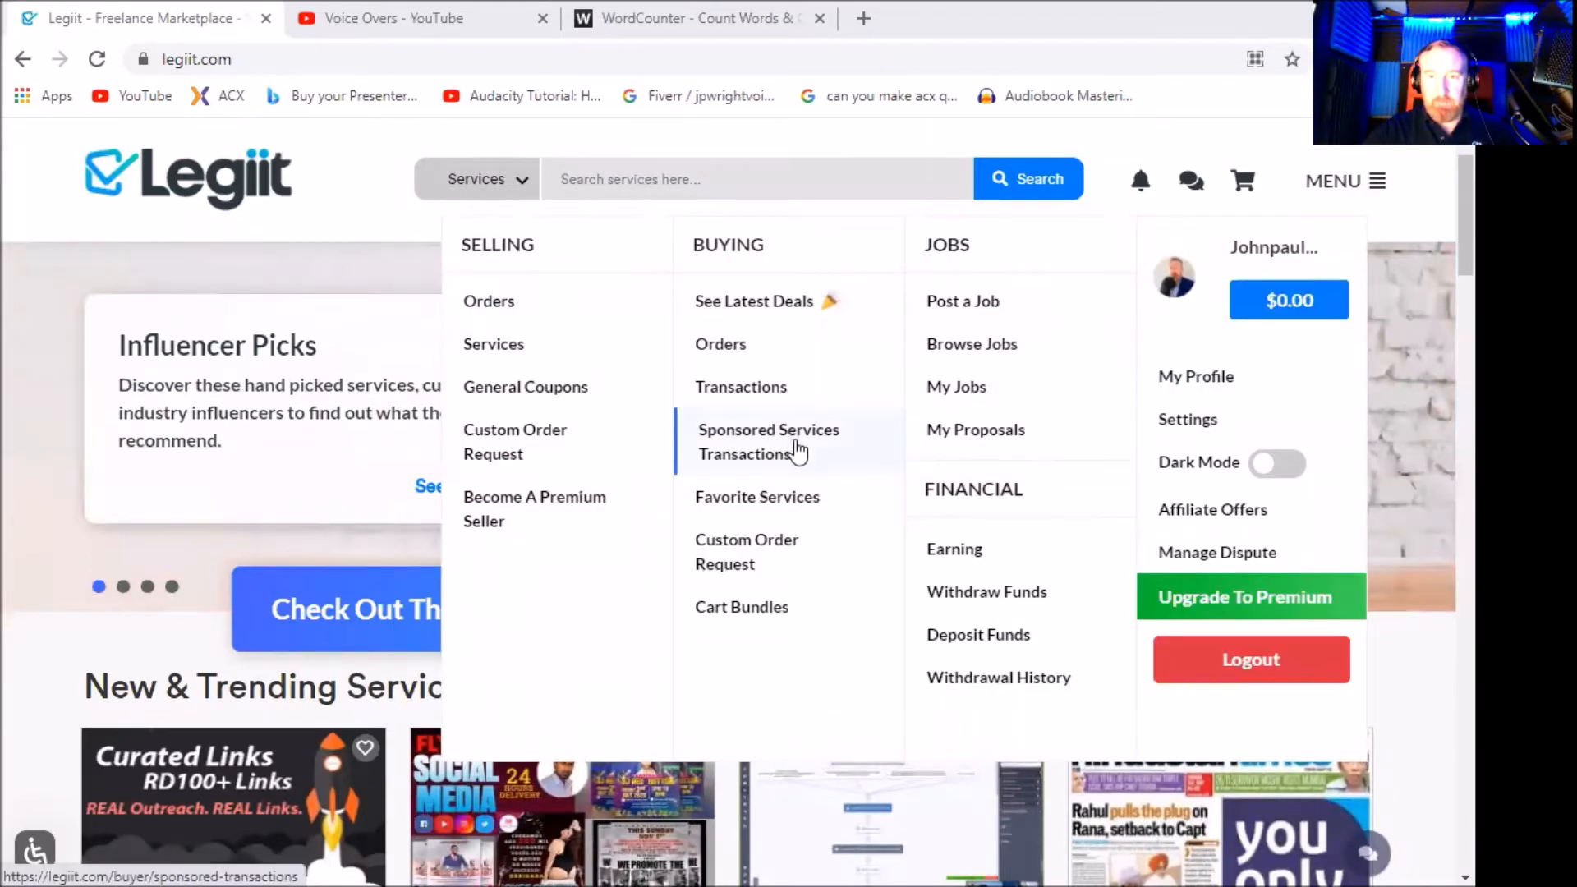
pyautogui.click(503, 350)
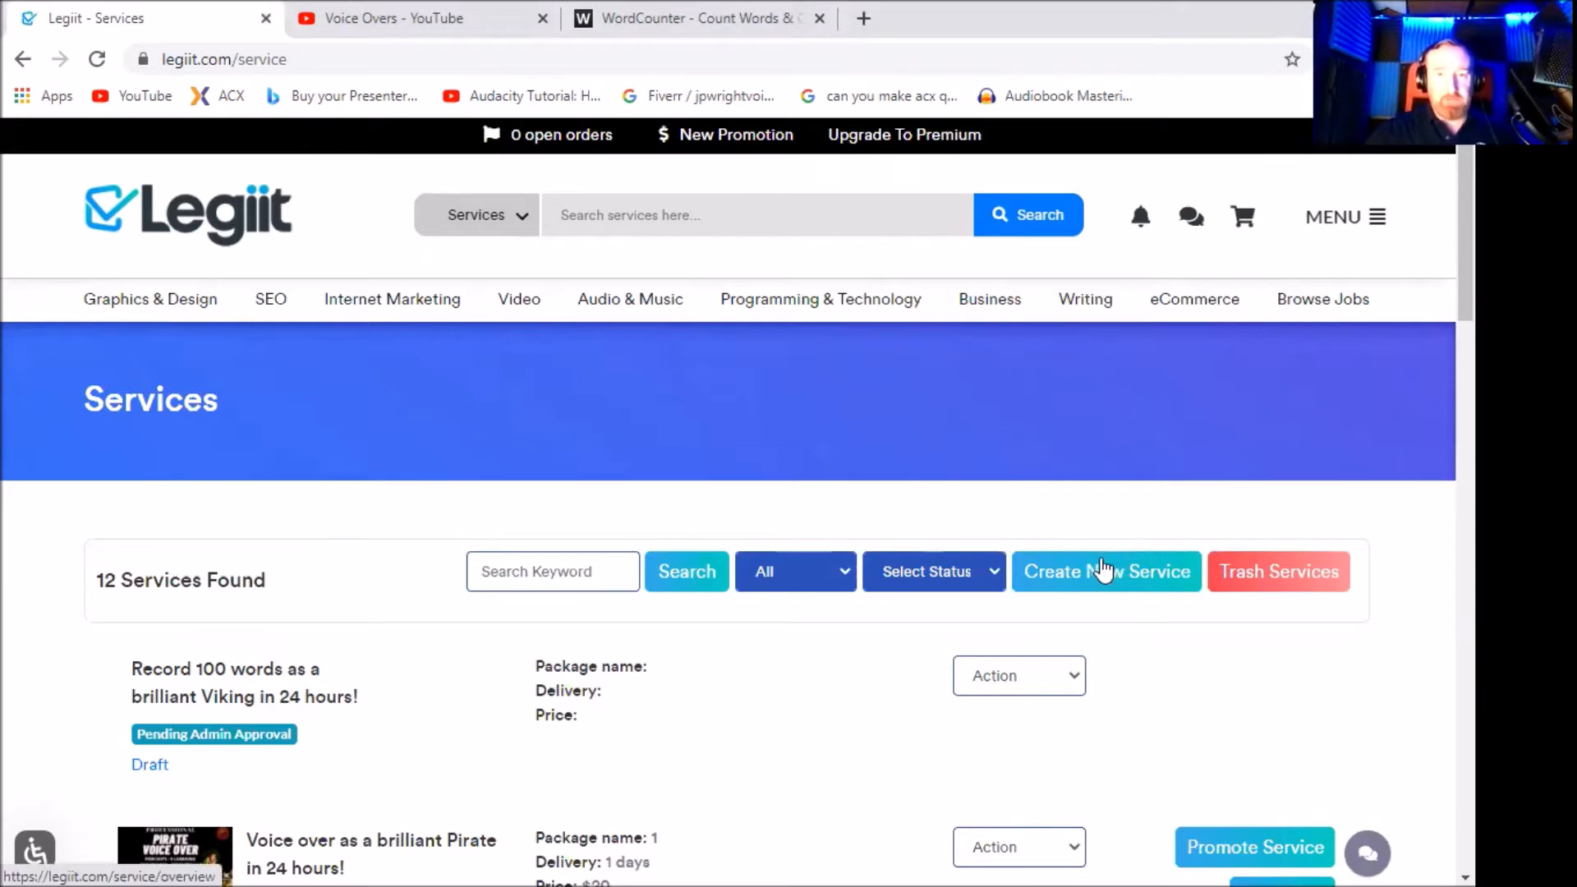
pyautogui.click(1095, 566)
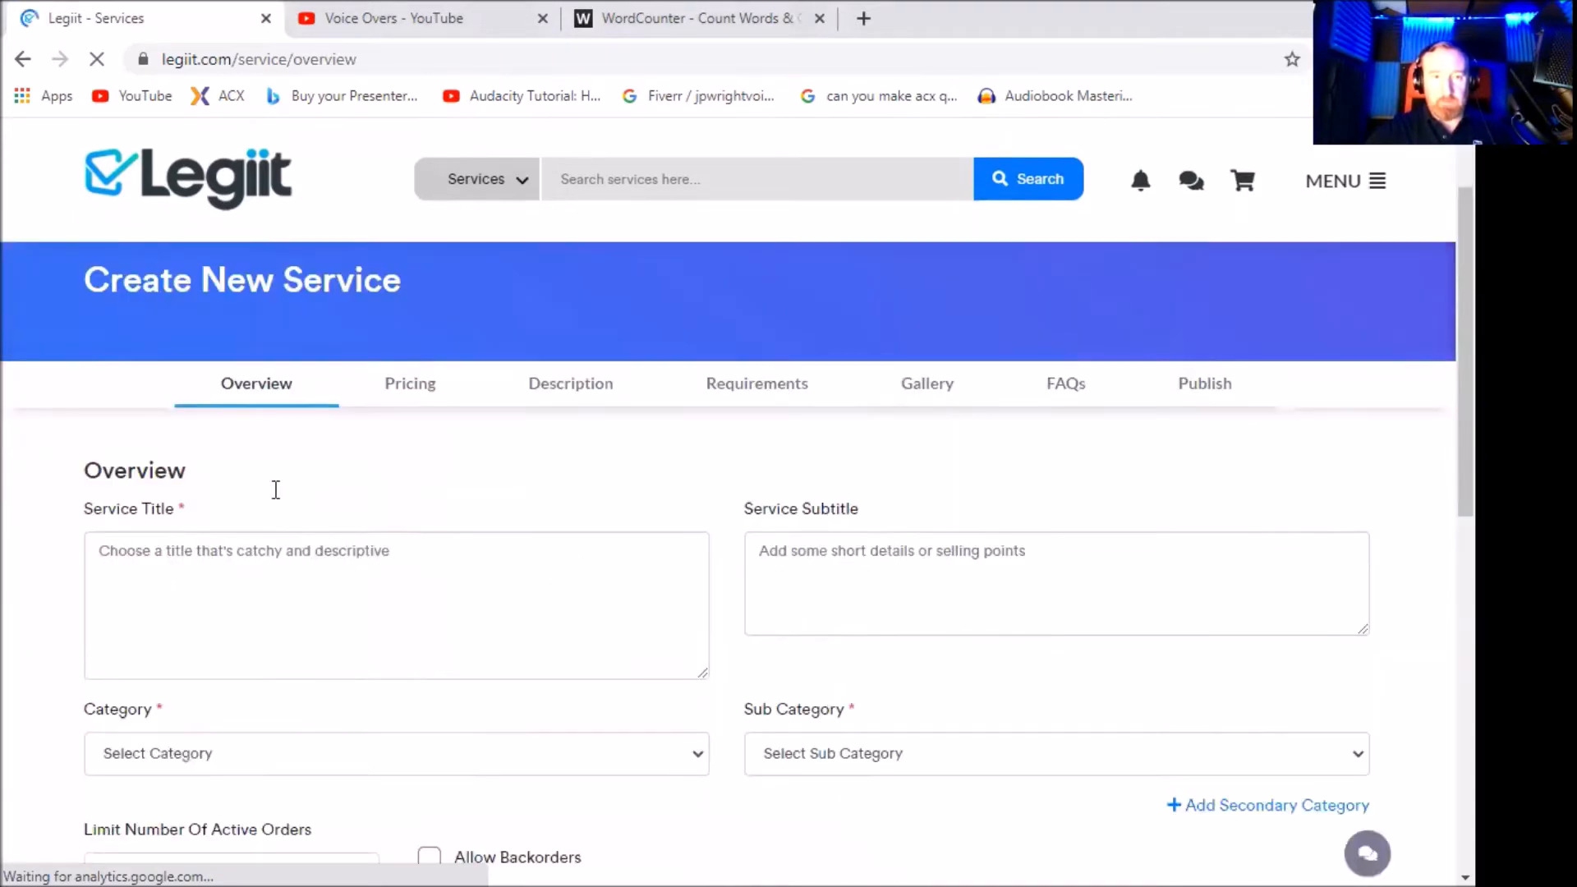
# Enter "Record up to 100 words in a HQ Australian male voice over" as the service title.
pyautogui.scroll(-1, 271, 468)
pyautogui.click(274, 473)
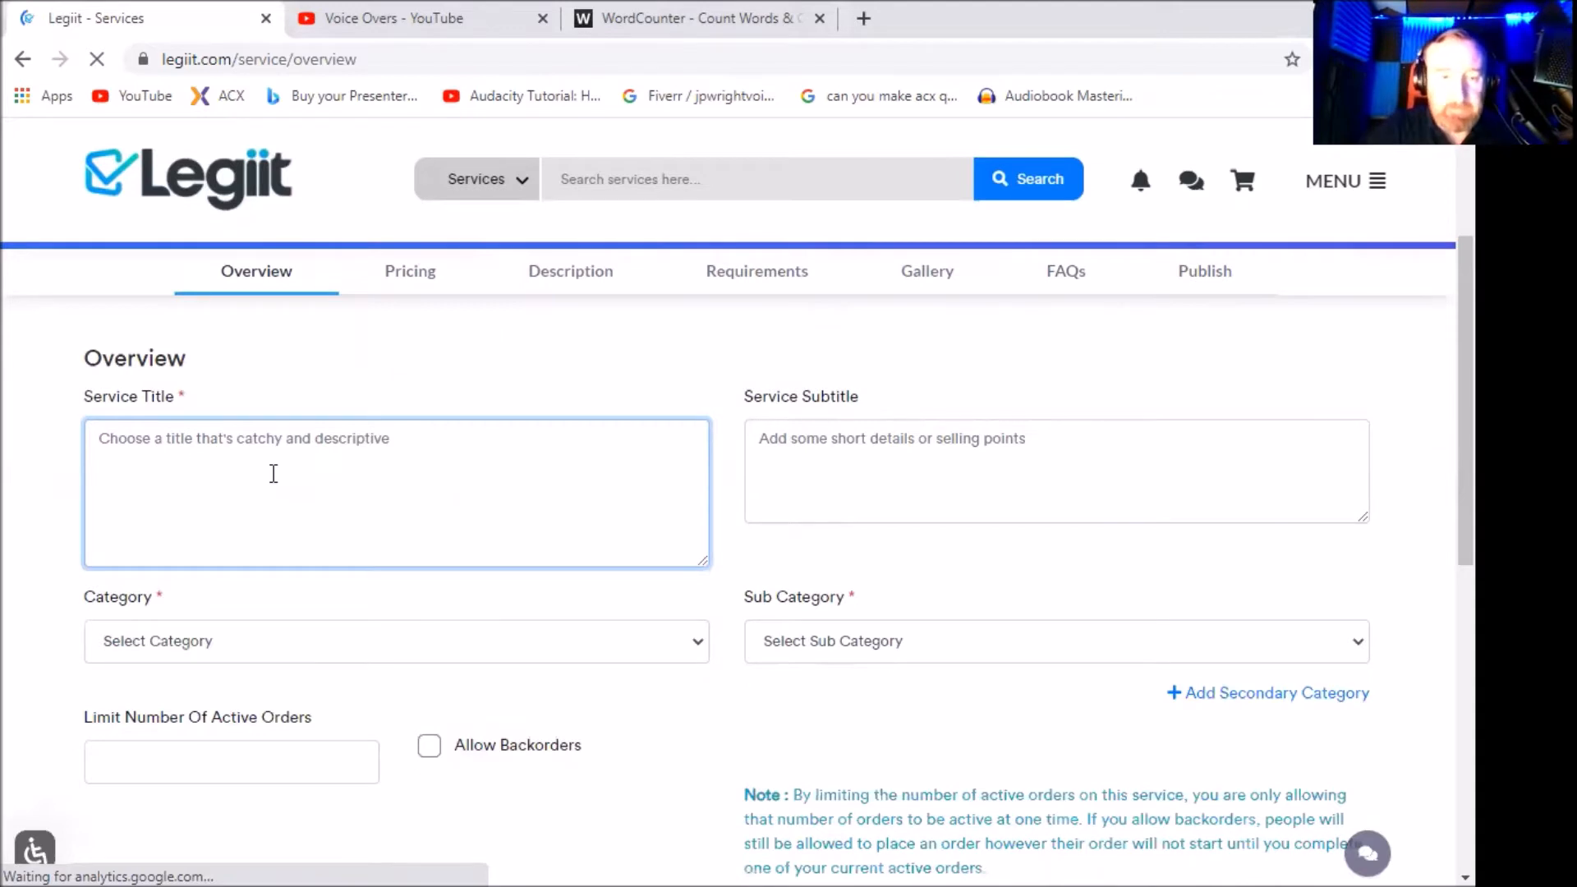
pyautogui.write('Rce')
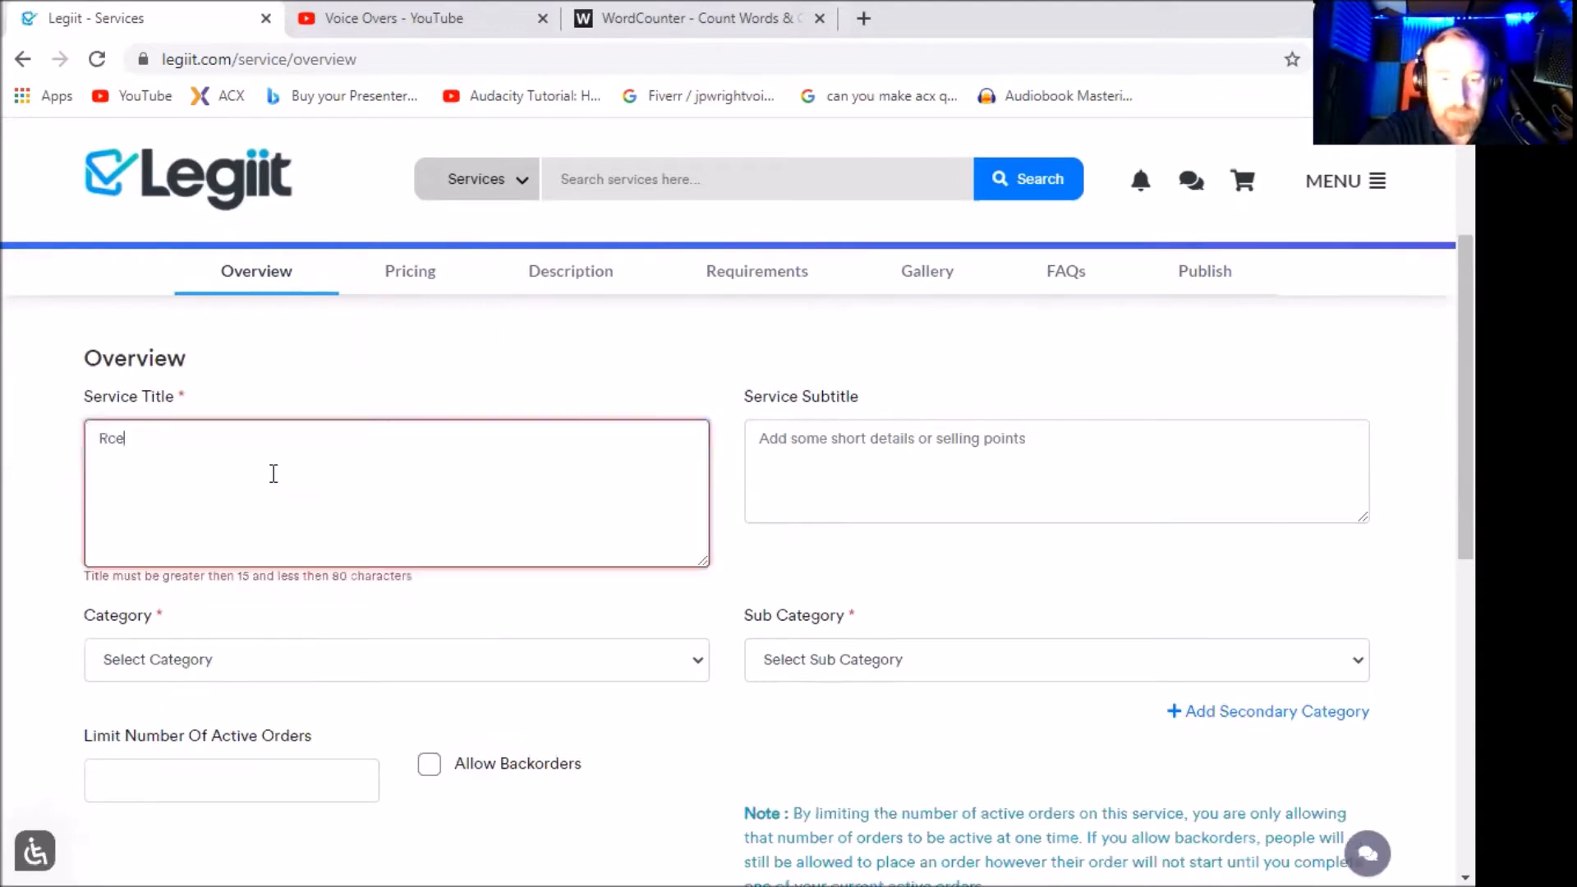
pyautogui.write('ord')
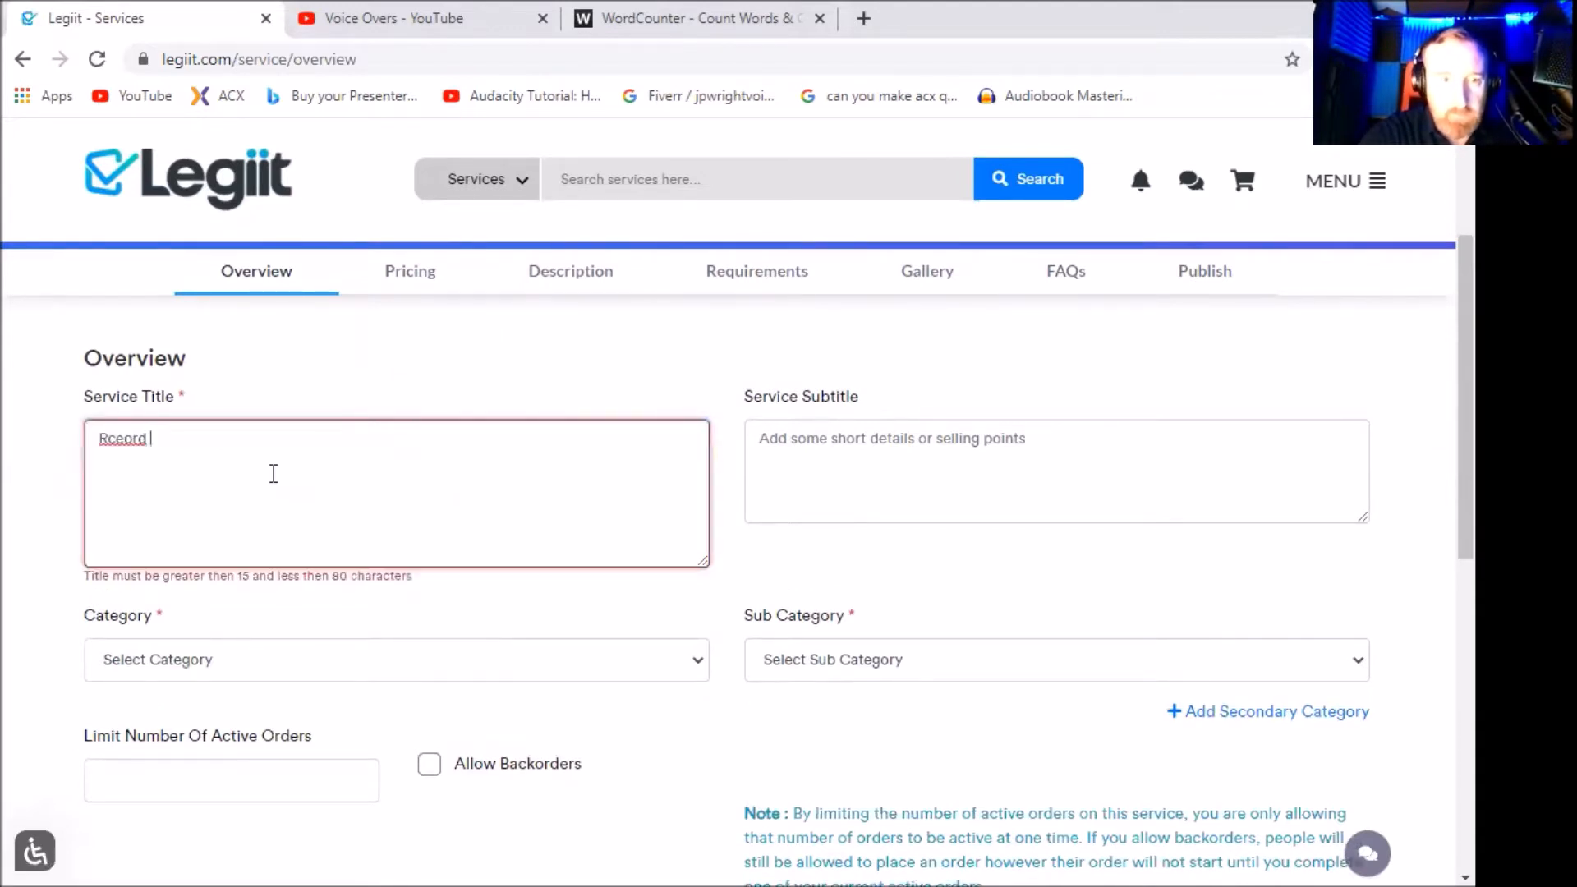
pyautogui.press('BackSpace')
pyautogui.press('BackSpace')
pyautogui.press('BackSpace')
pyautogui.press('BackSpace')
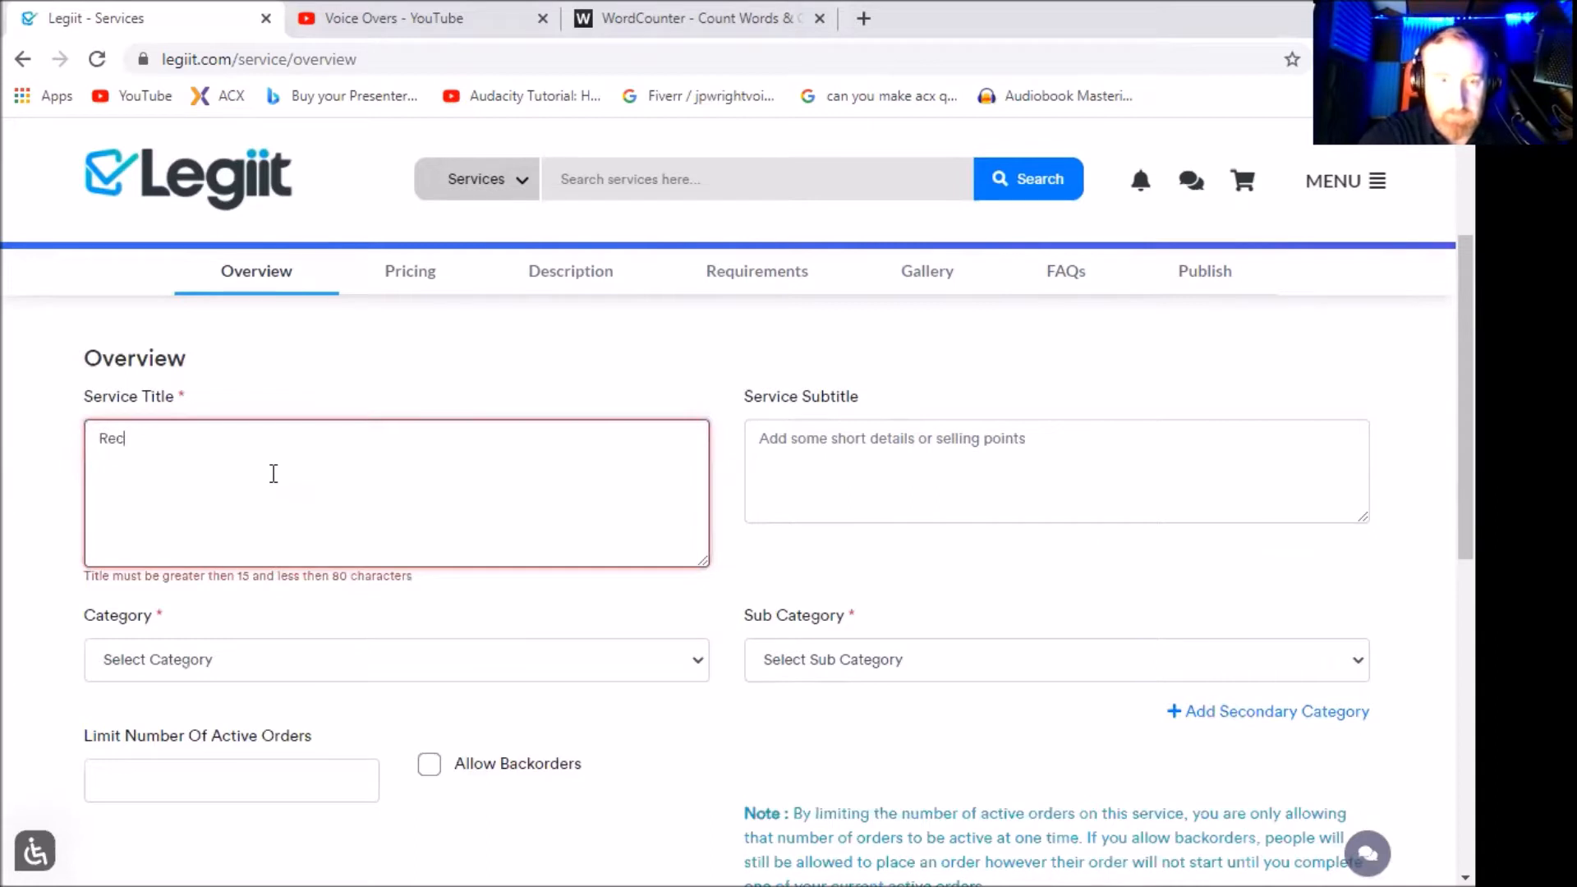
pyautogui.write('ord up ')
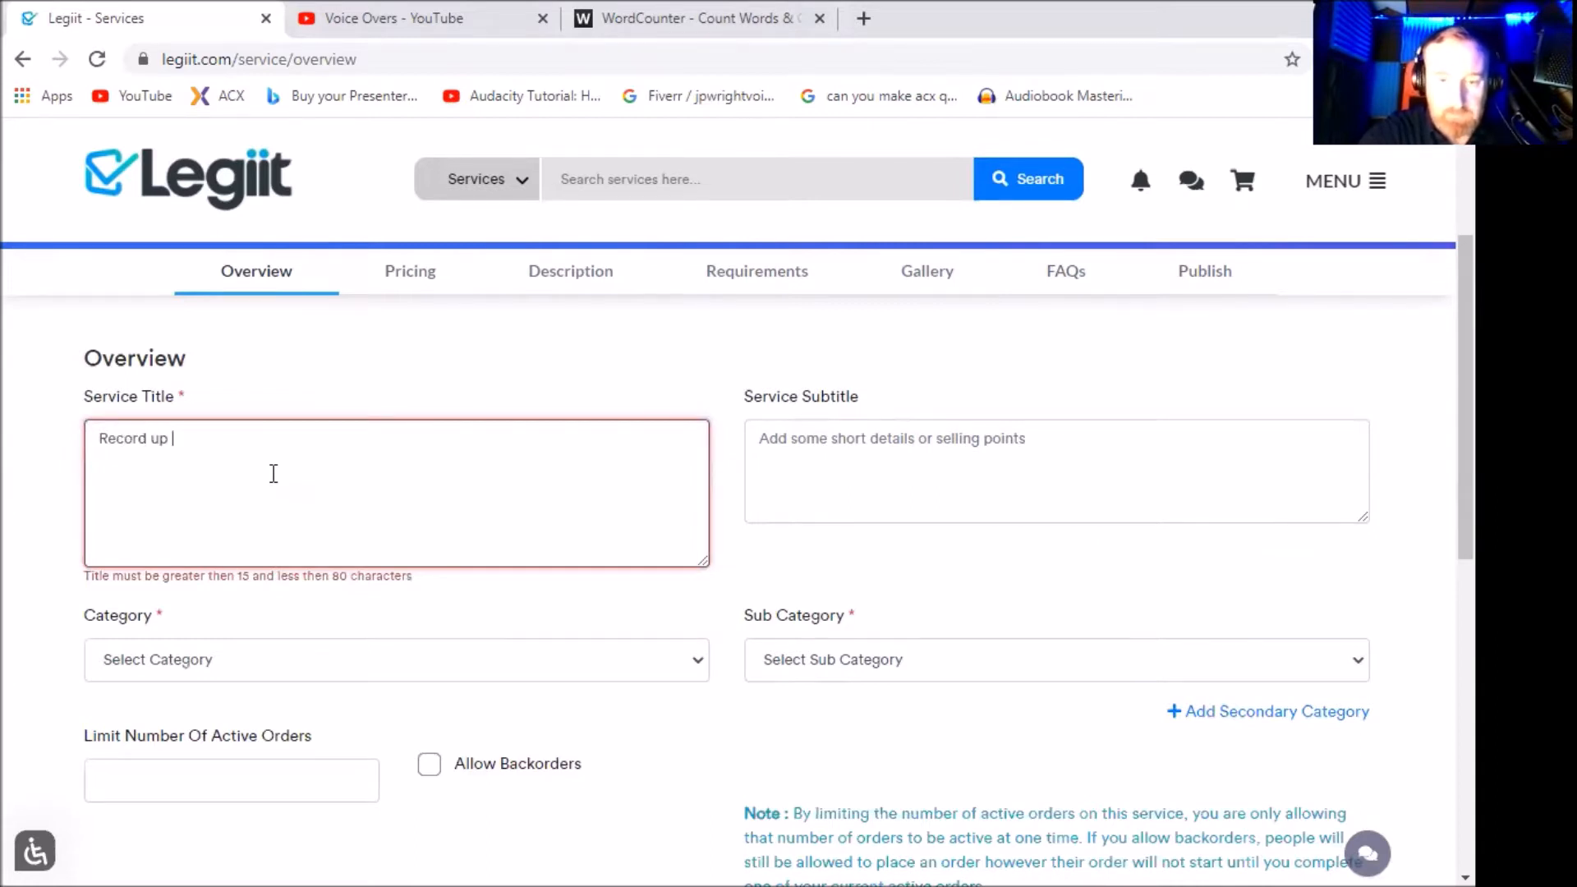
pyautogui.write('to 100 wo')
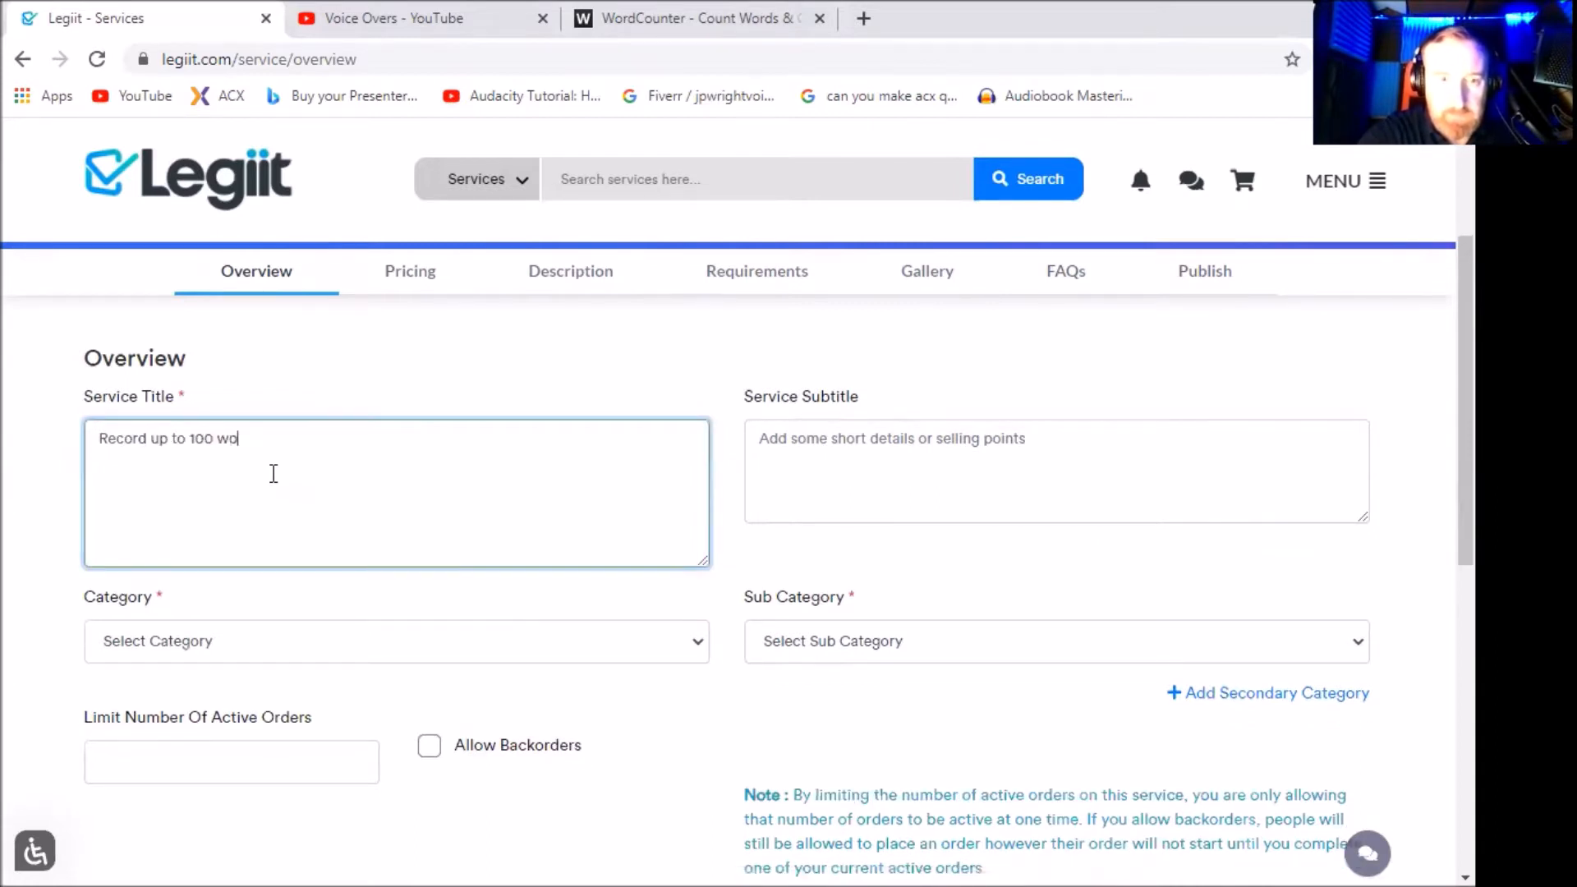
pyautogui.write('rds in')
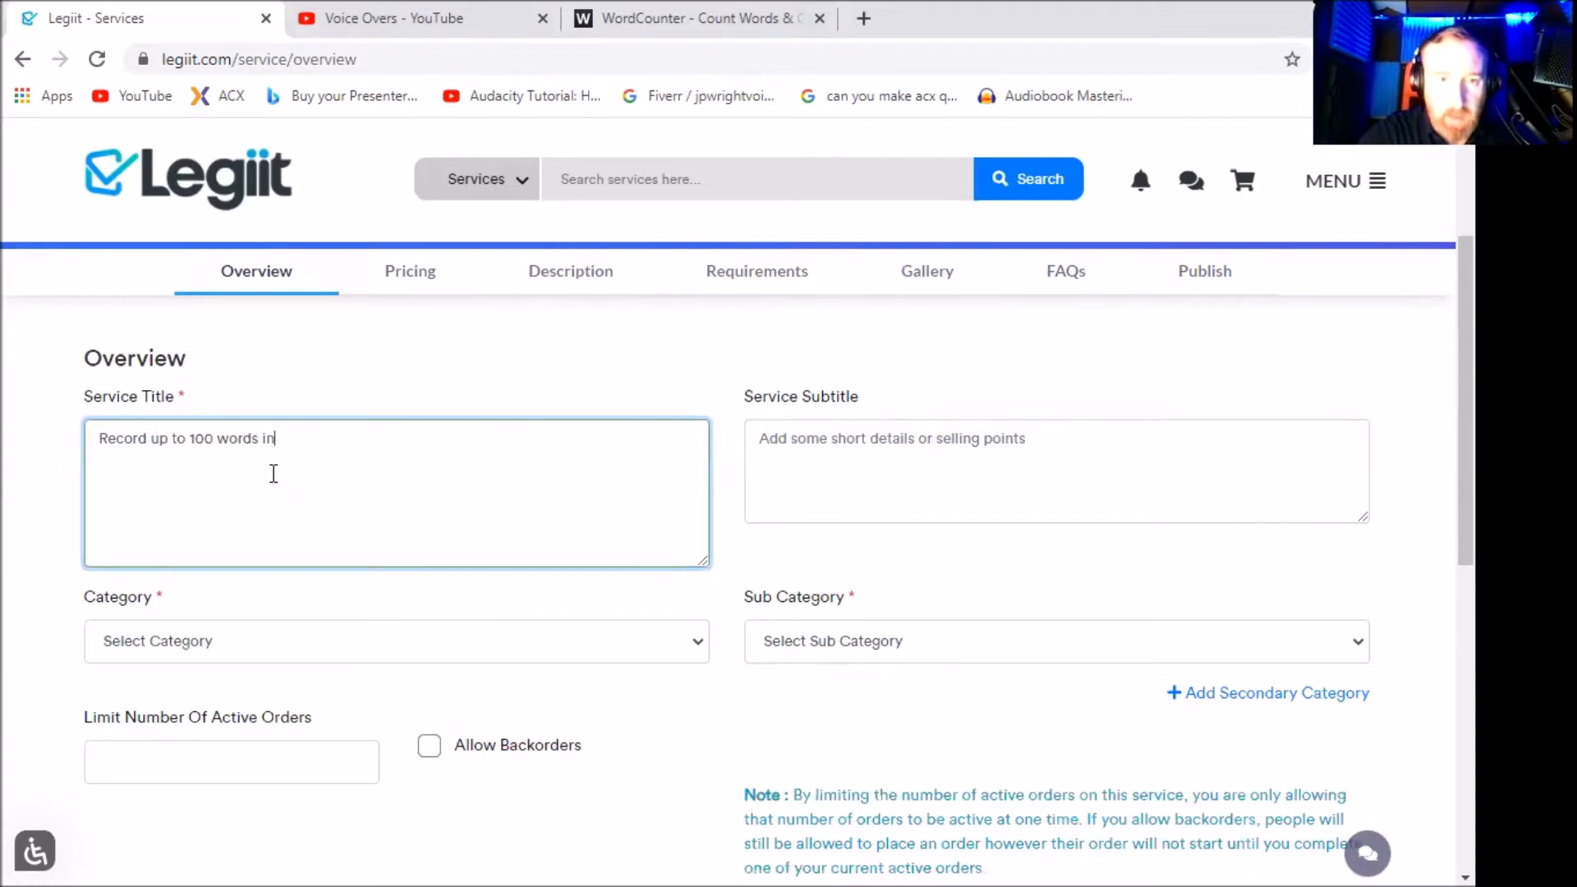
pyautogui.write(' a H')
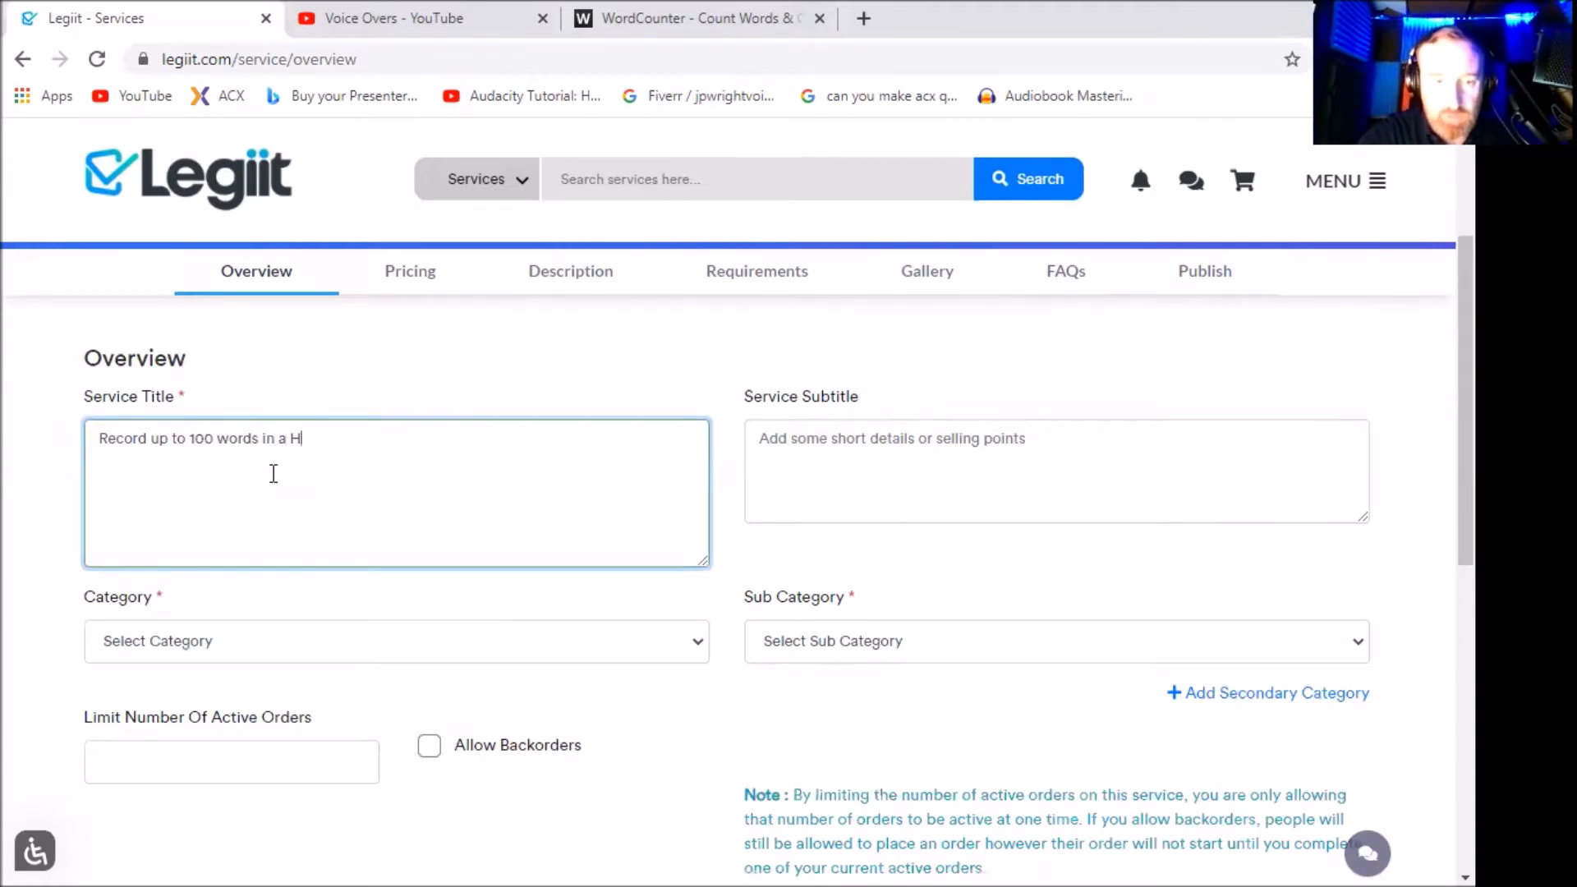
pyautogui.write('Q A')
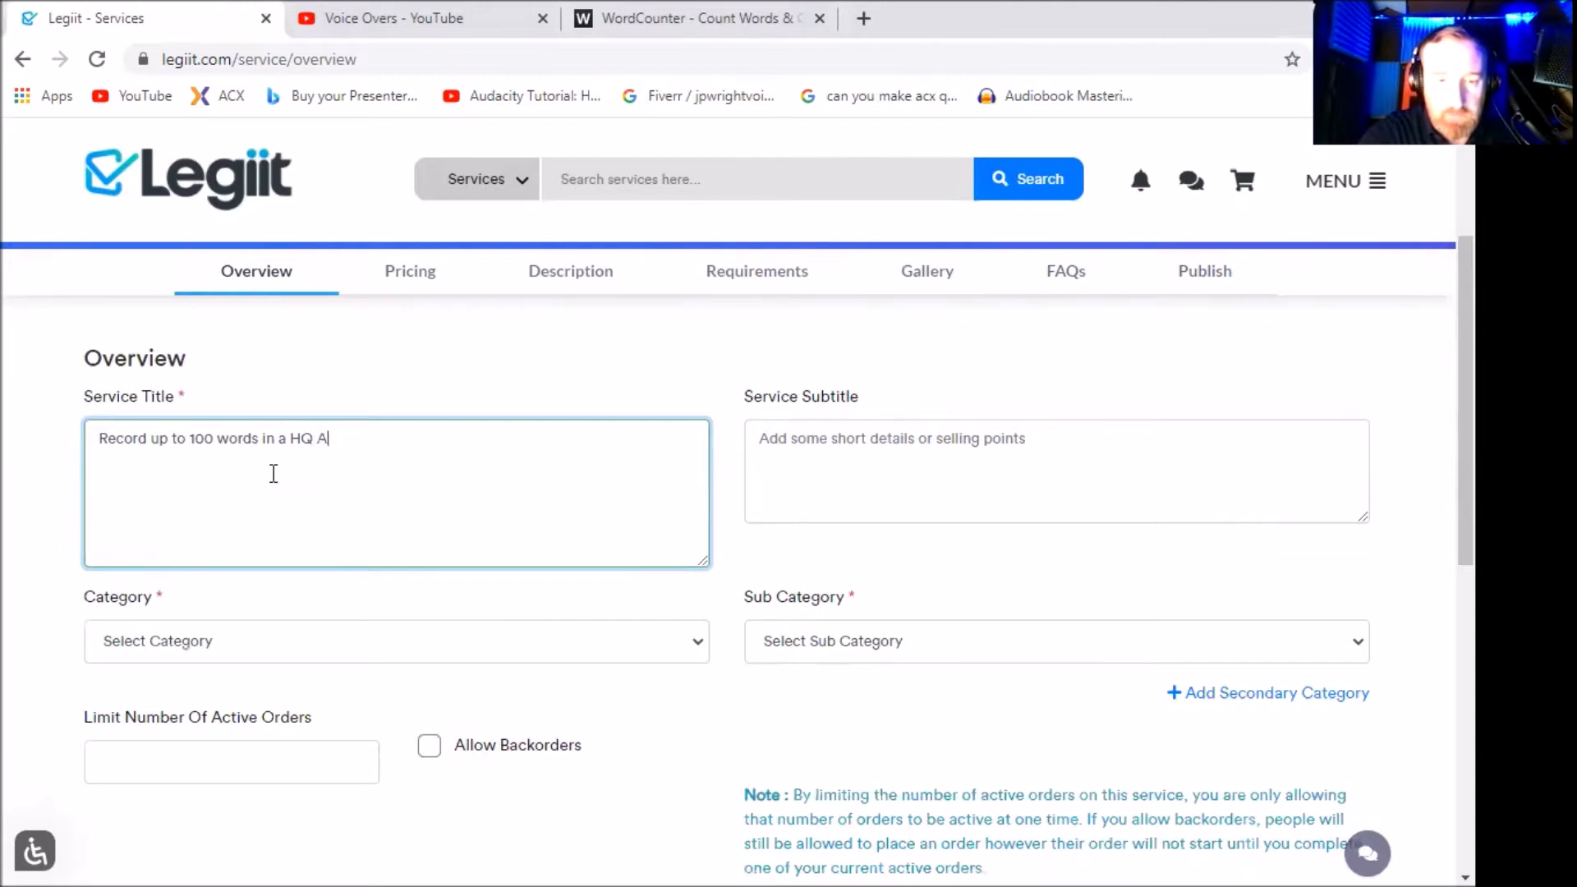
pyautogui.write('ustralian ')
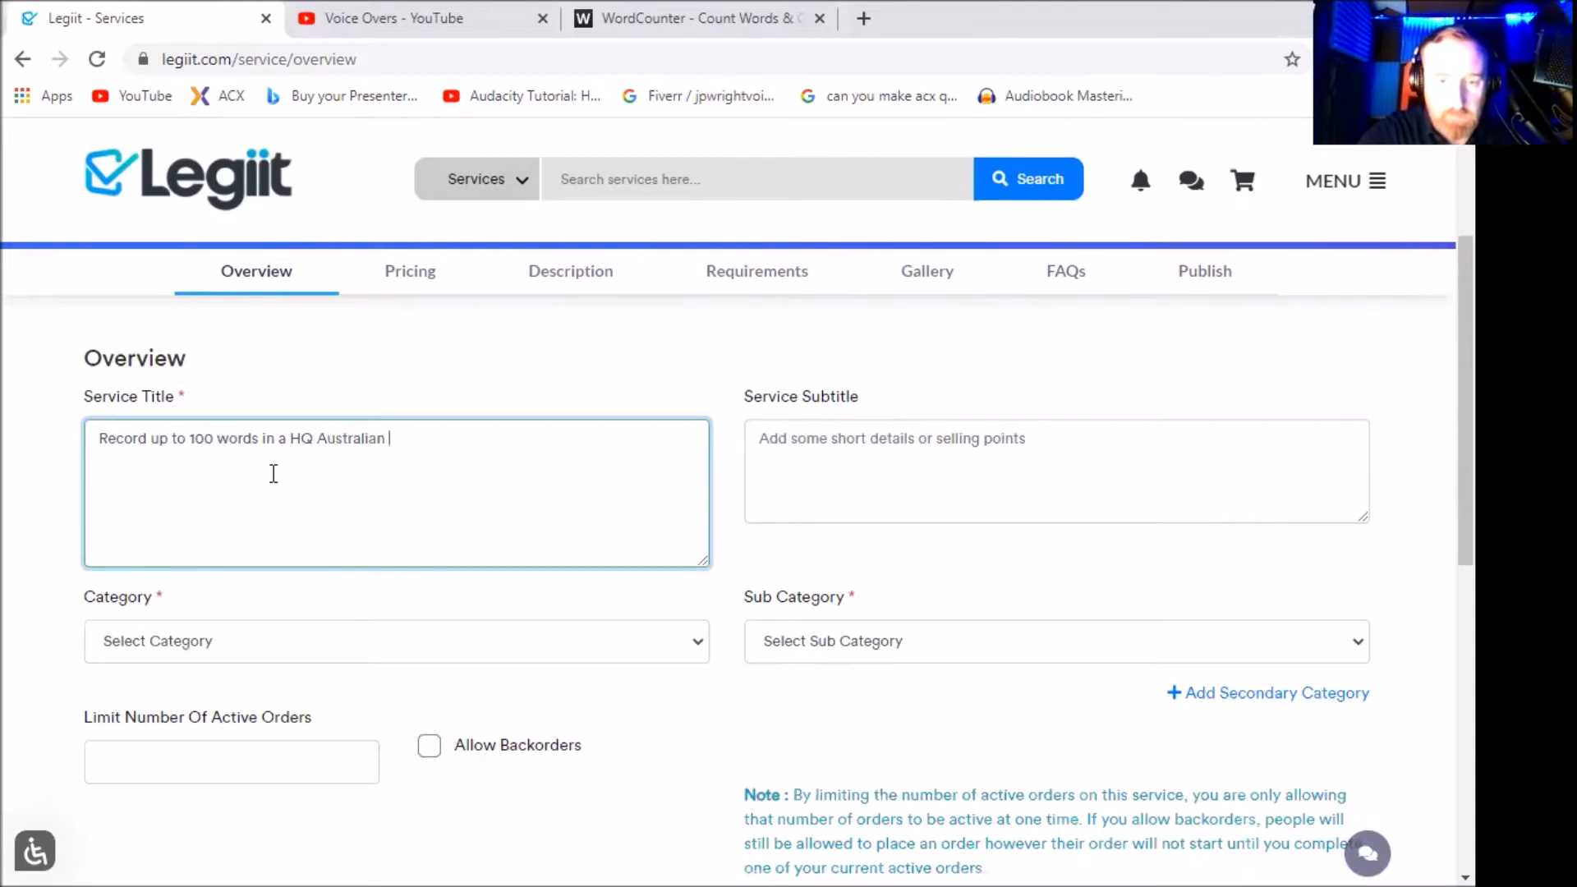
pyautogui.write('male voice over')
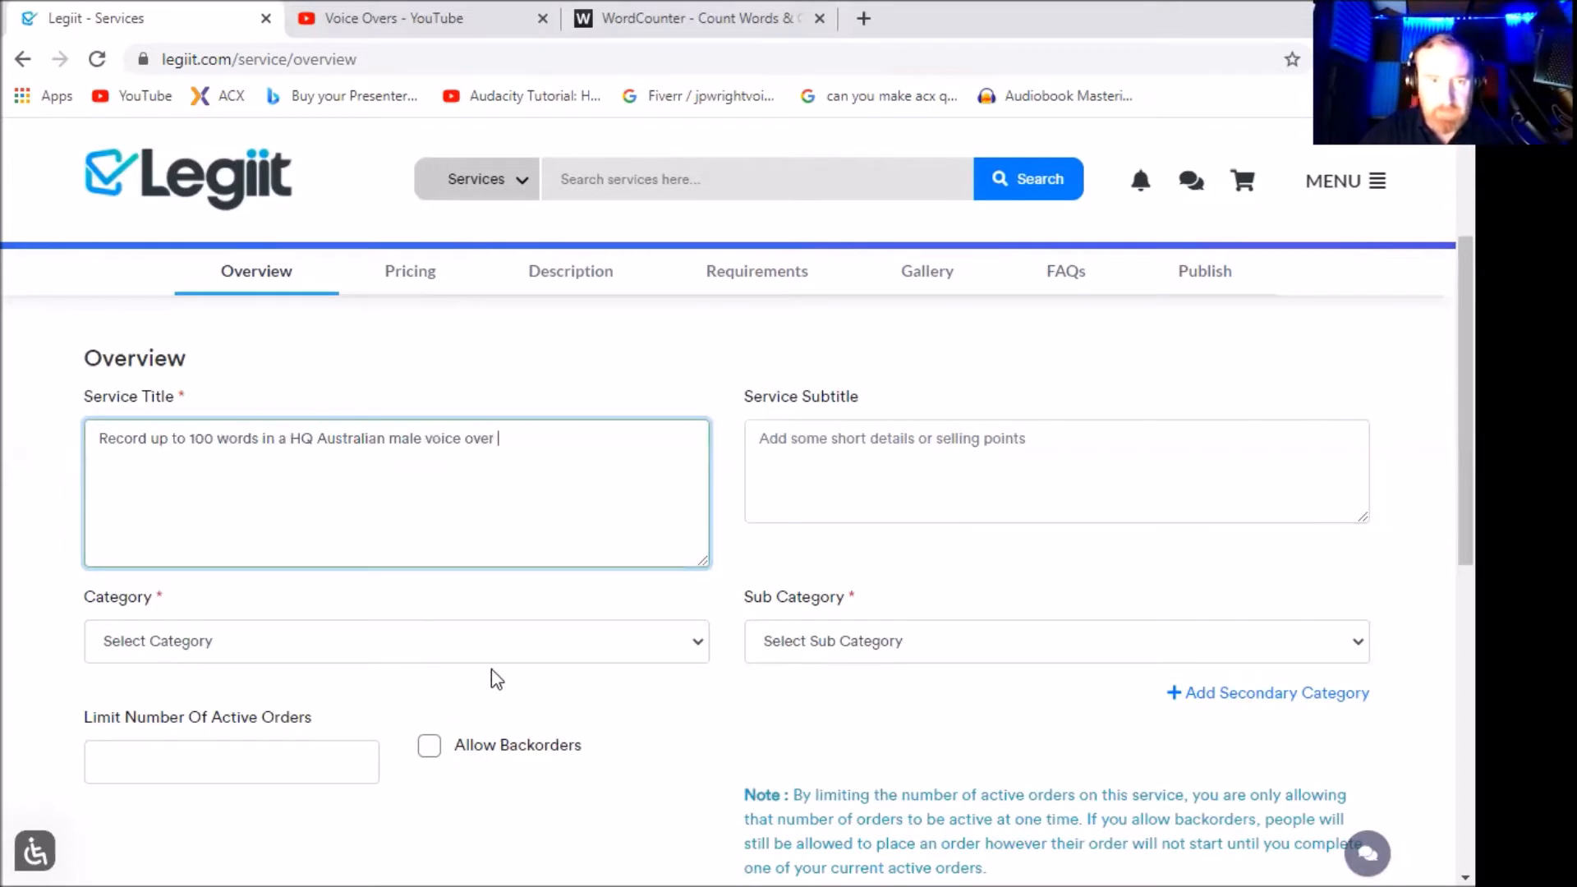
# Categorise the service as Audio & Music with sub category Voice Overs, and append an exclamation mark to its title.
pyautogui.click(700, 642)
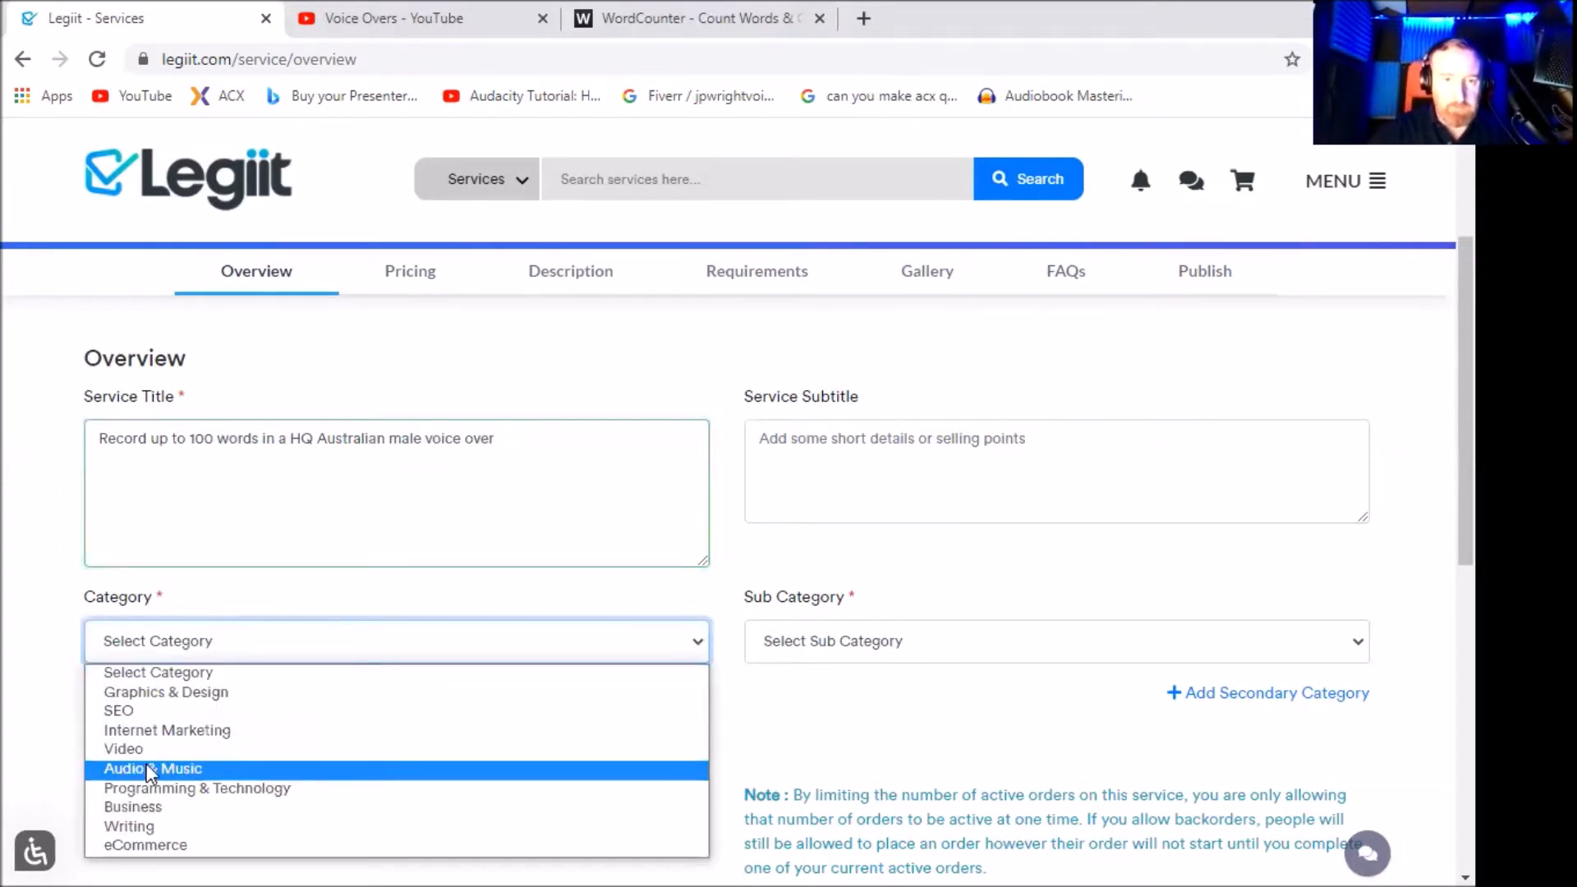
pyautogui.click(148, 768)
pyautogui.click(517, 430)
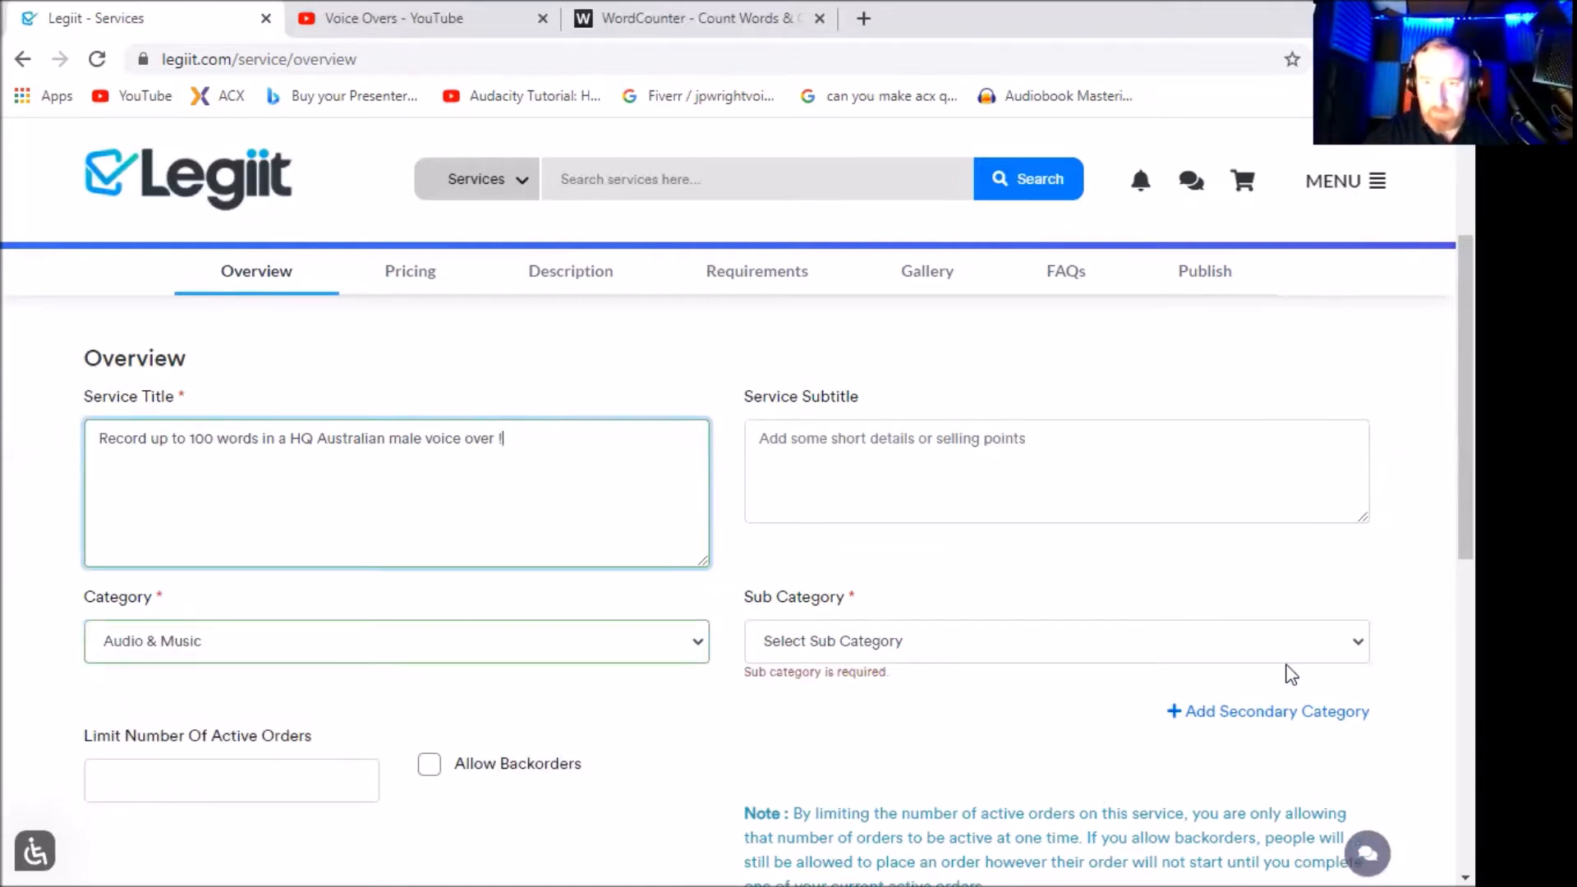
pyautogui.click(1347, 645)
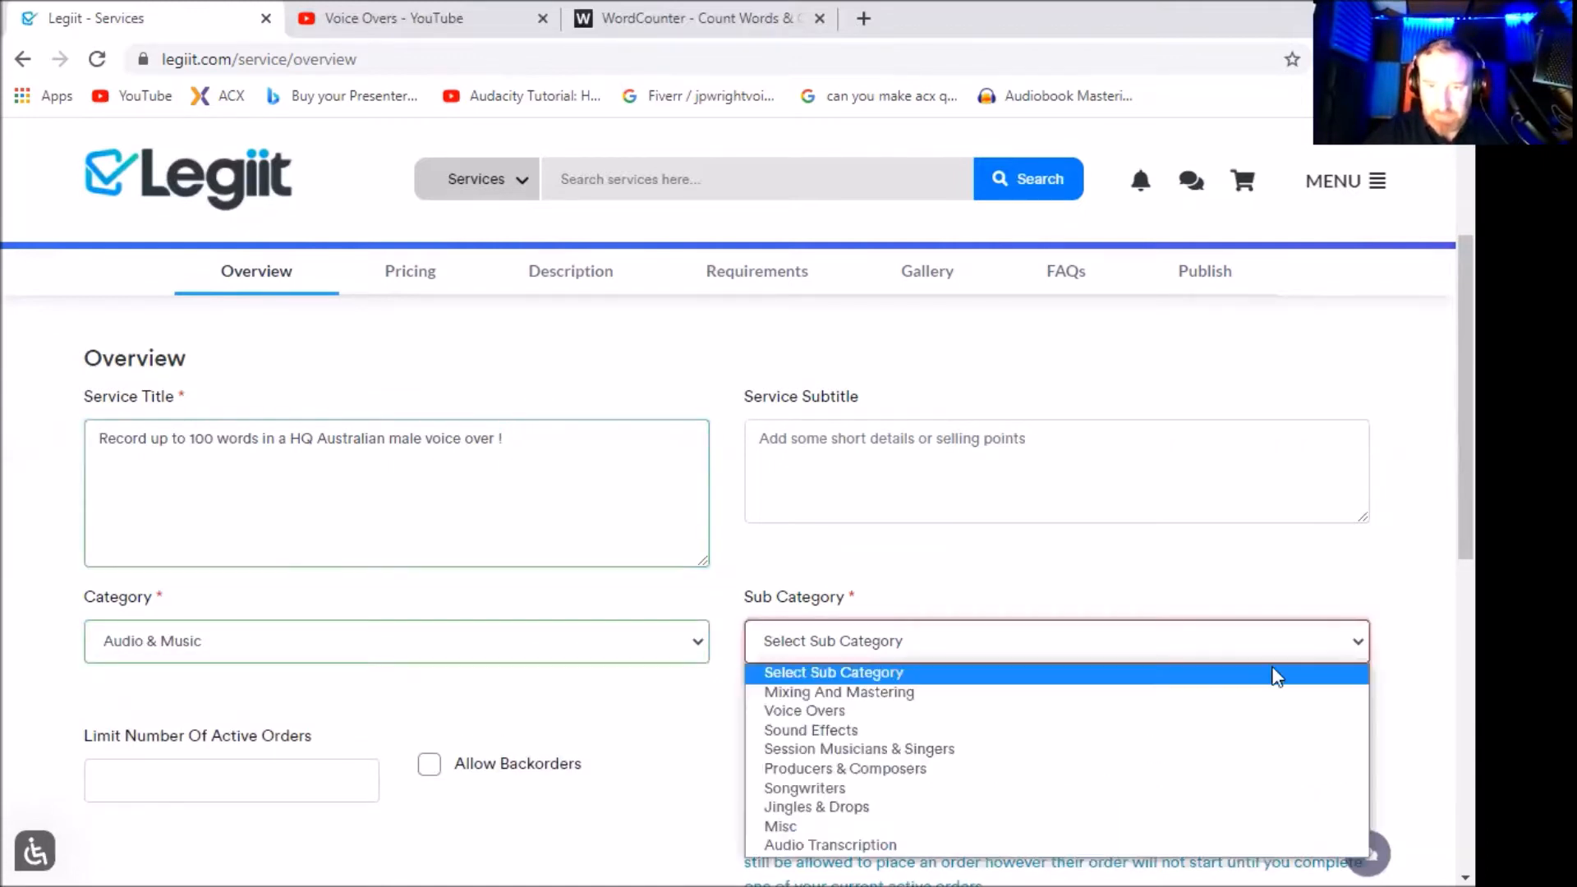
pyautogui.click(830, 709)
# Enter the subtitle "I will voice up to 100 words in an Australian accent ." and save the overview to continue to pricing.
pyautogui.click(882, 490)
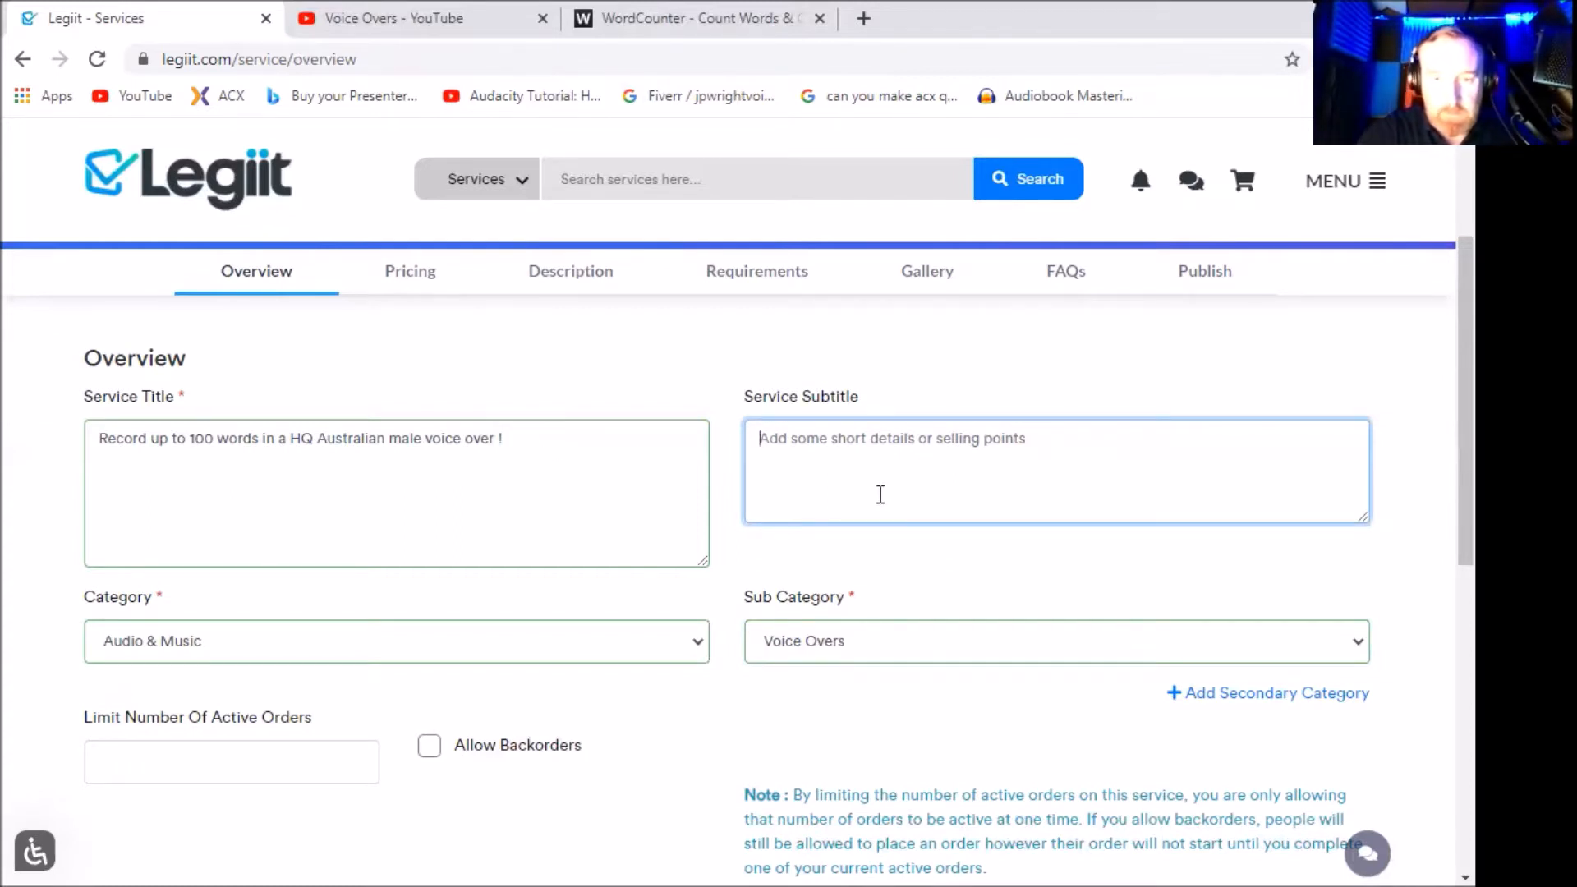
pyautogui.write('I will voi')
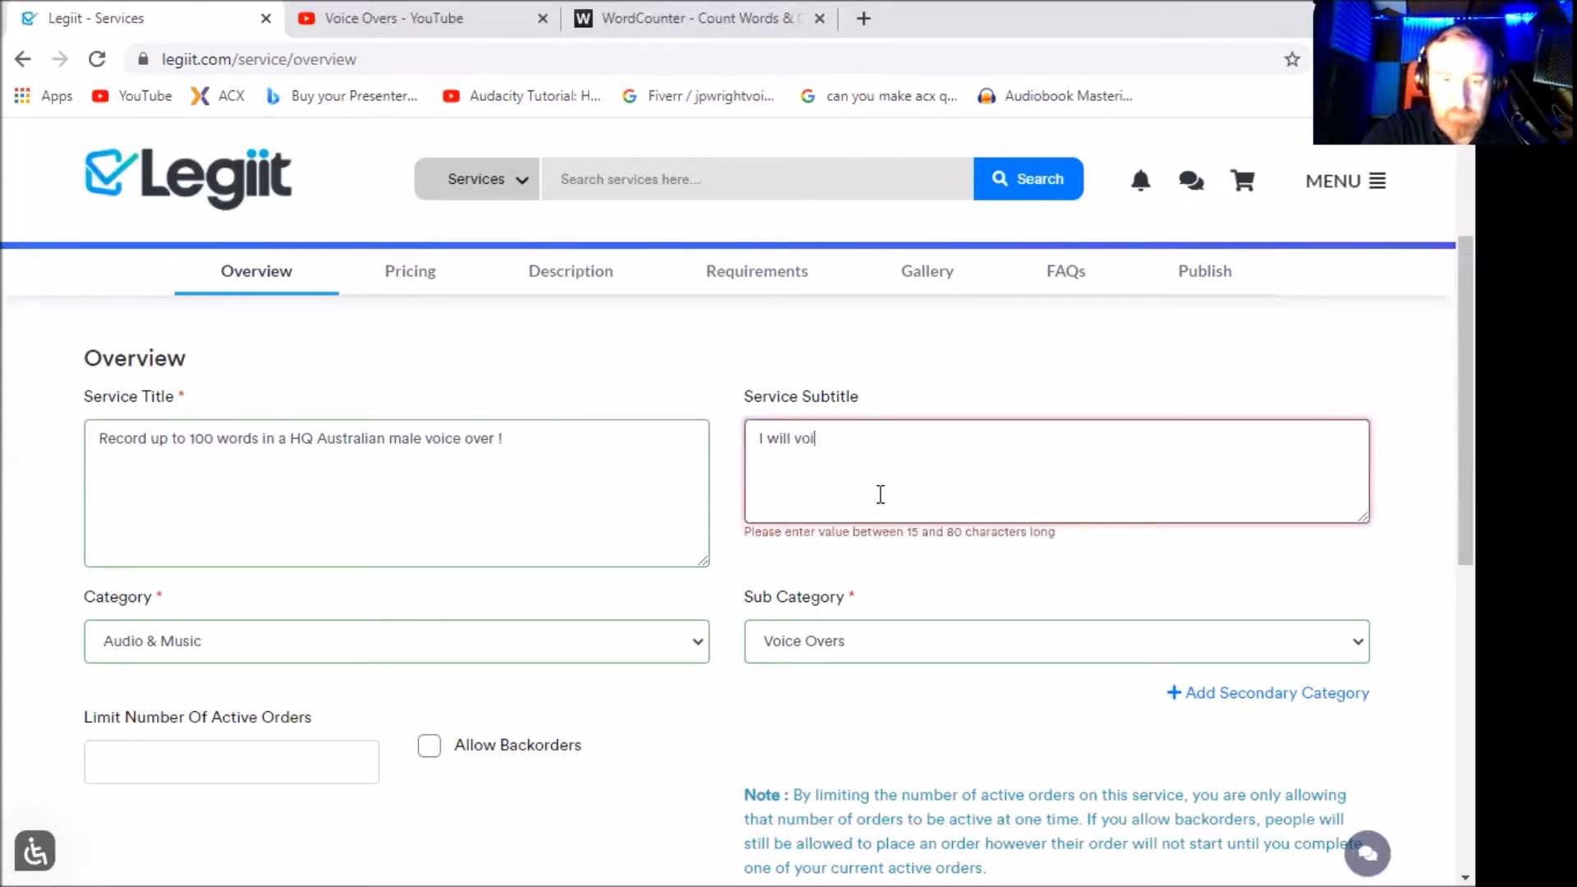
pyautogui.write('ce up to')
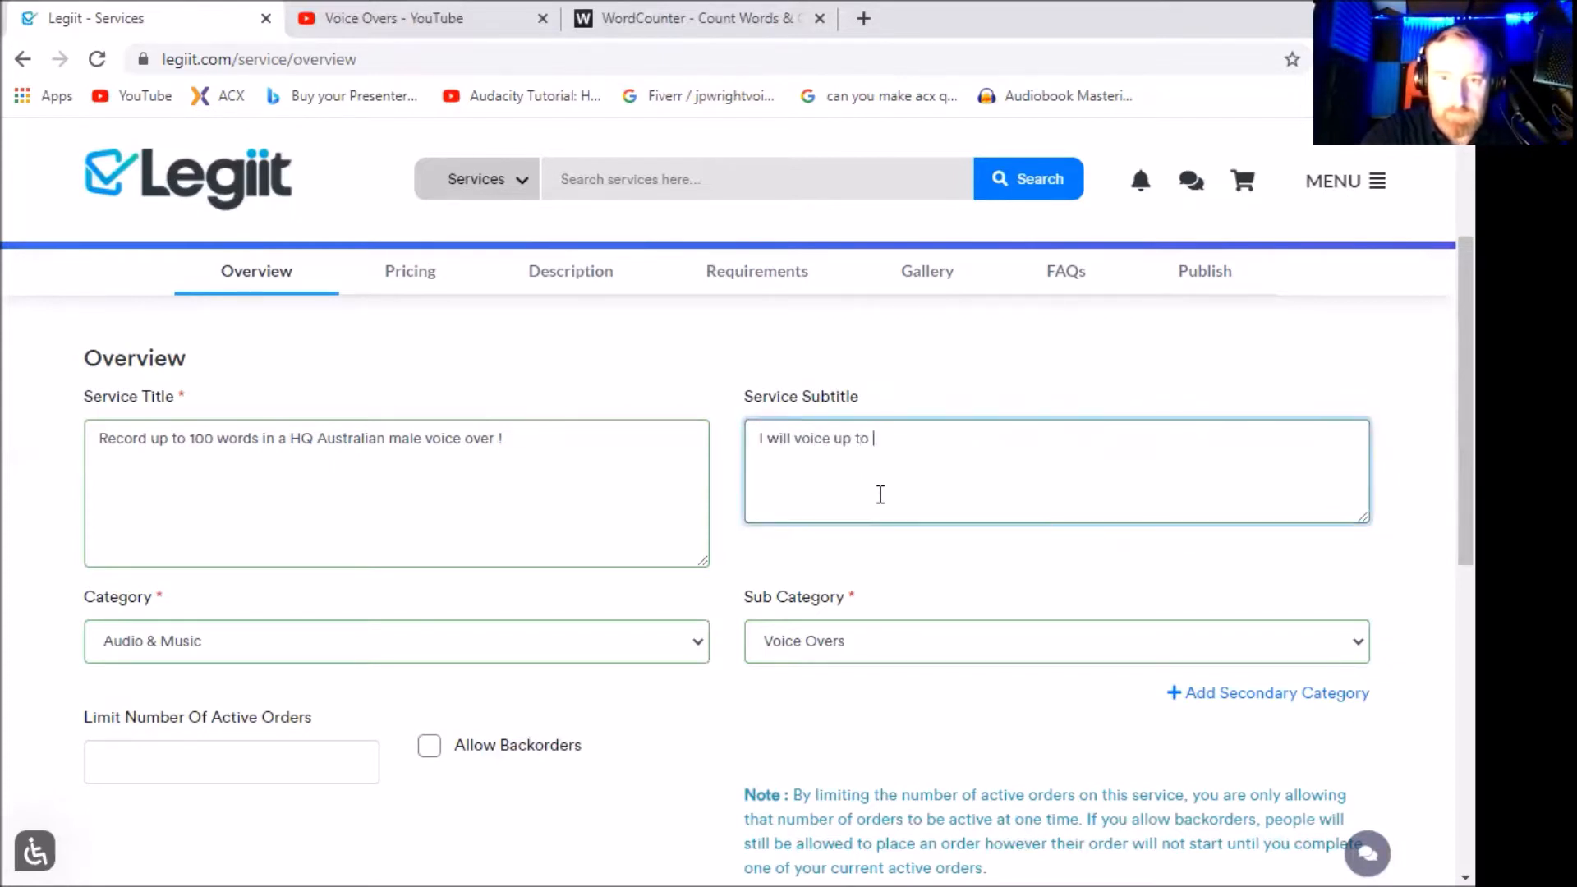
pyautogui.write(' 100 ')
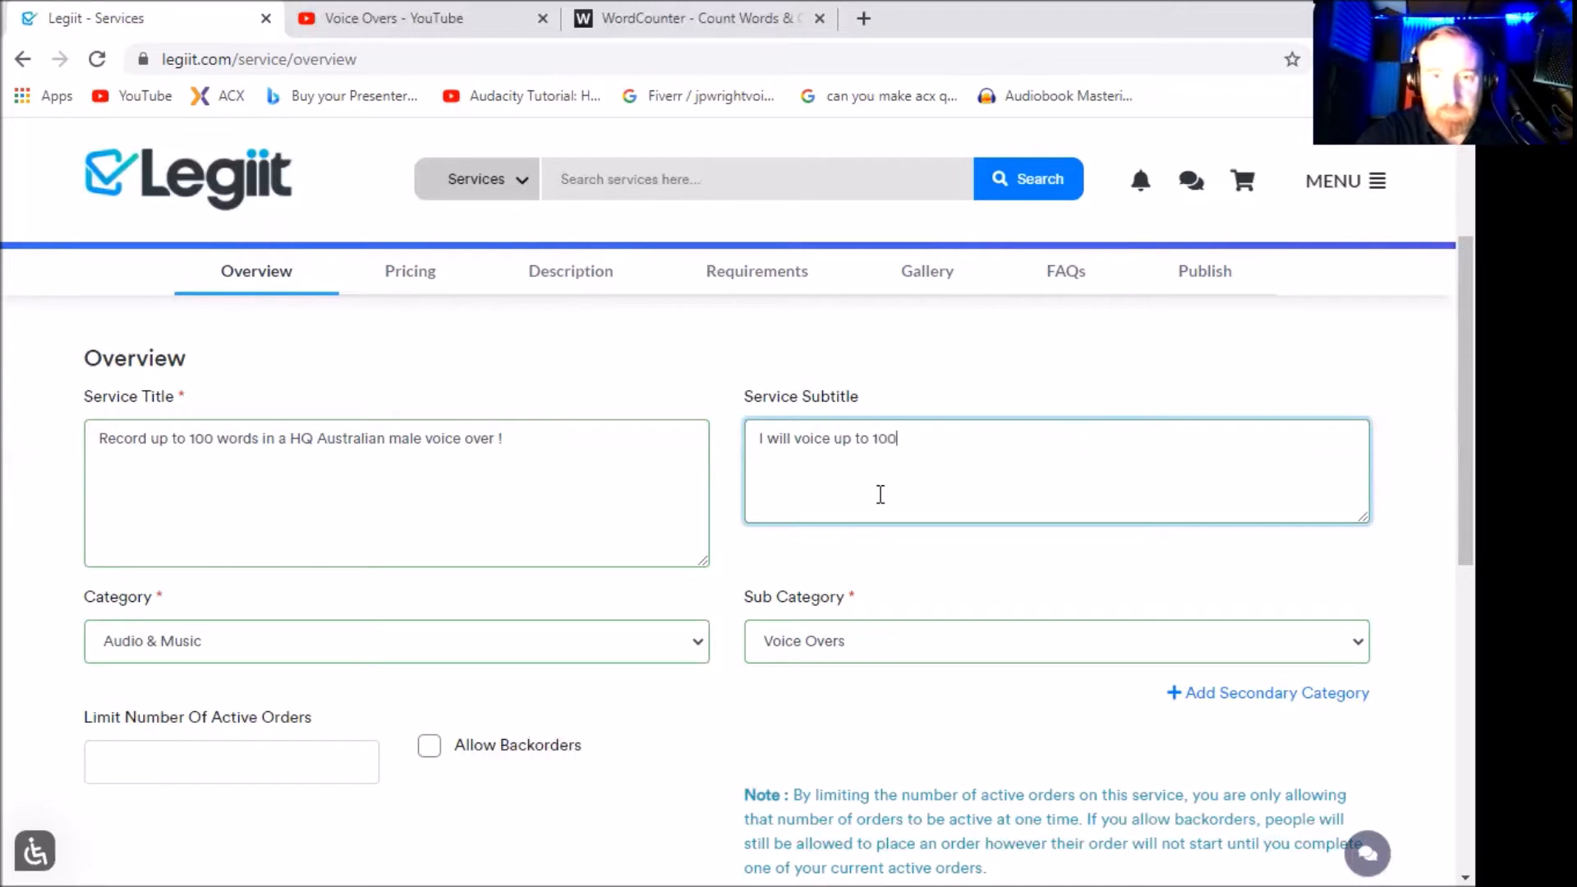
pyautogui.write('words in an A')
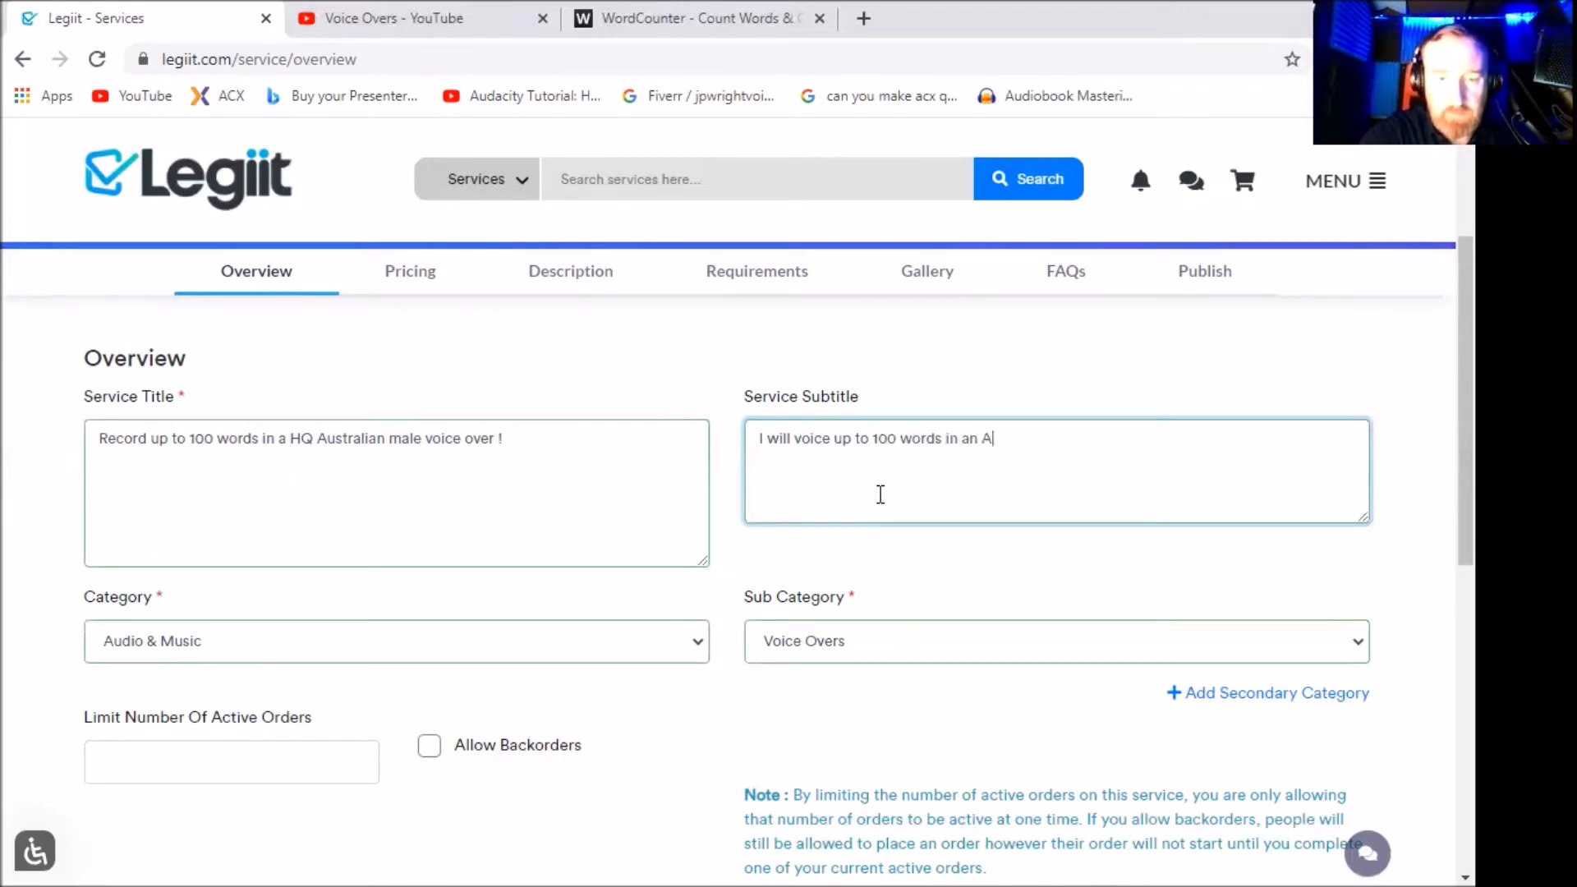
pyautogui.write('ustralian ')
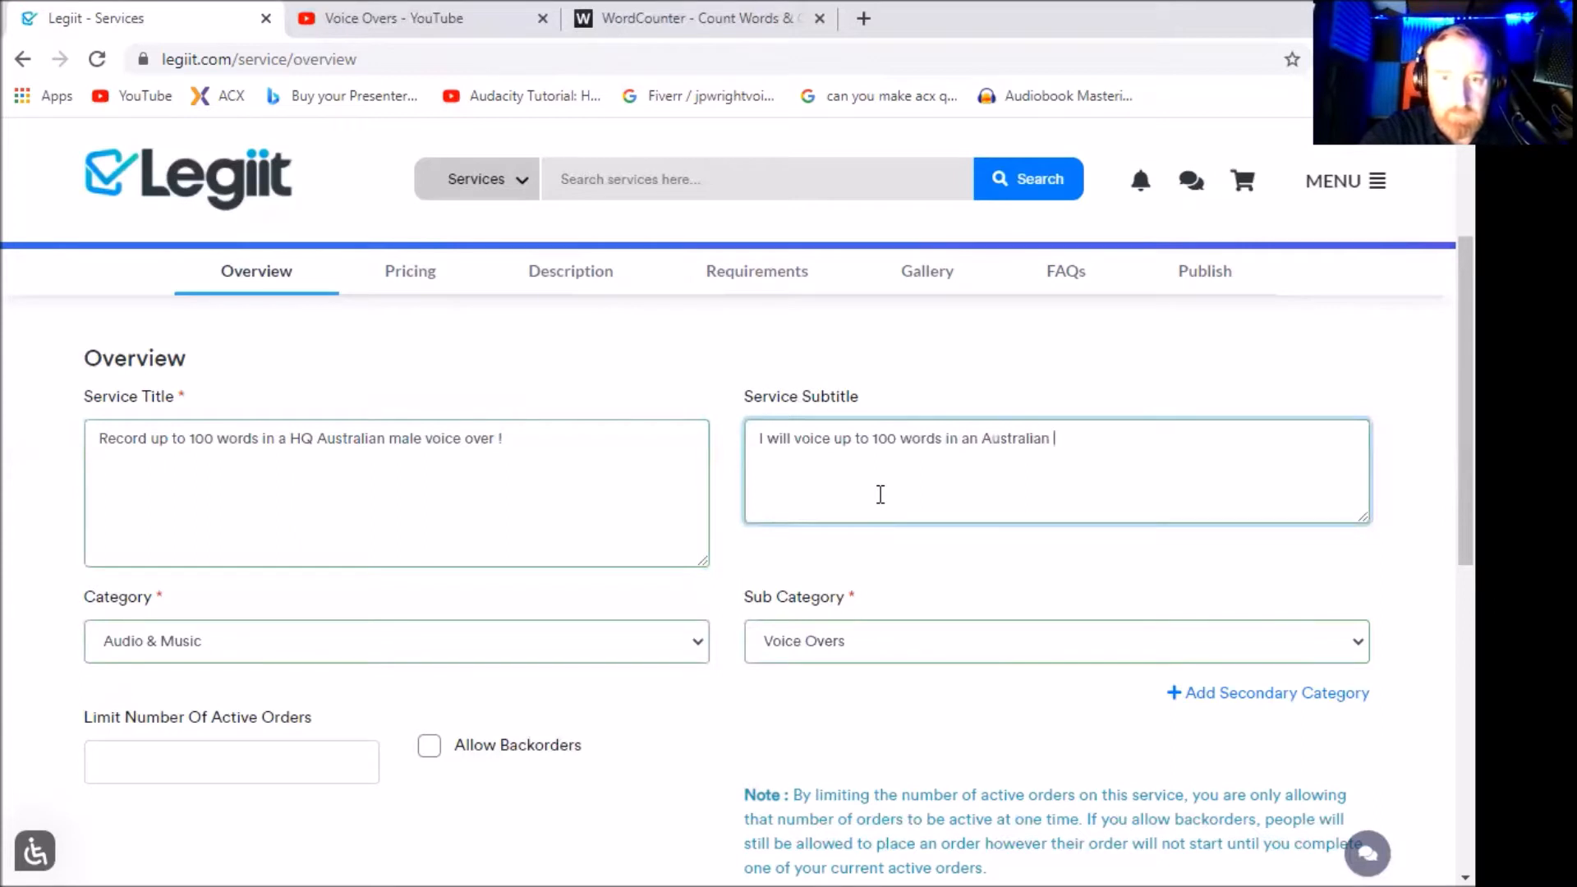
pyautogui.write('accent .')
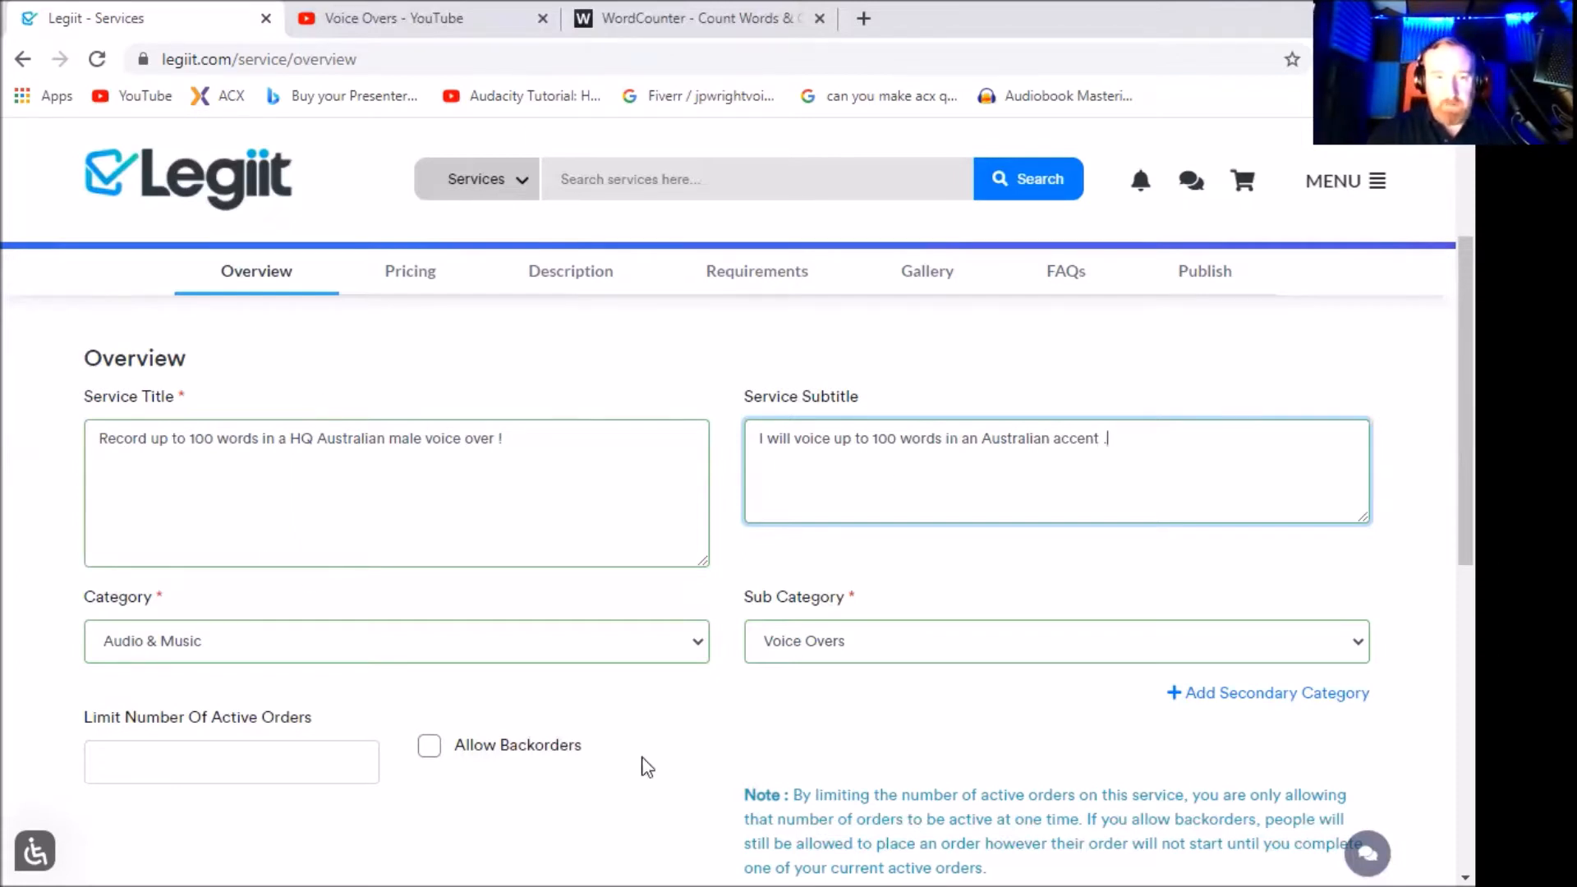
pyautogui.scroll(-1, 644, 764)
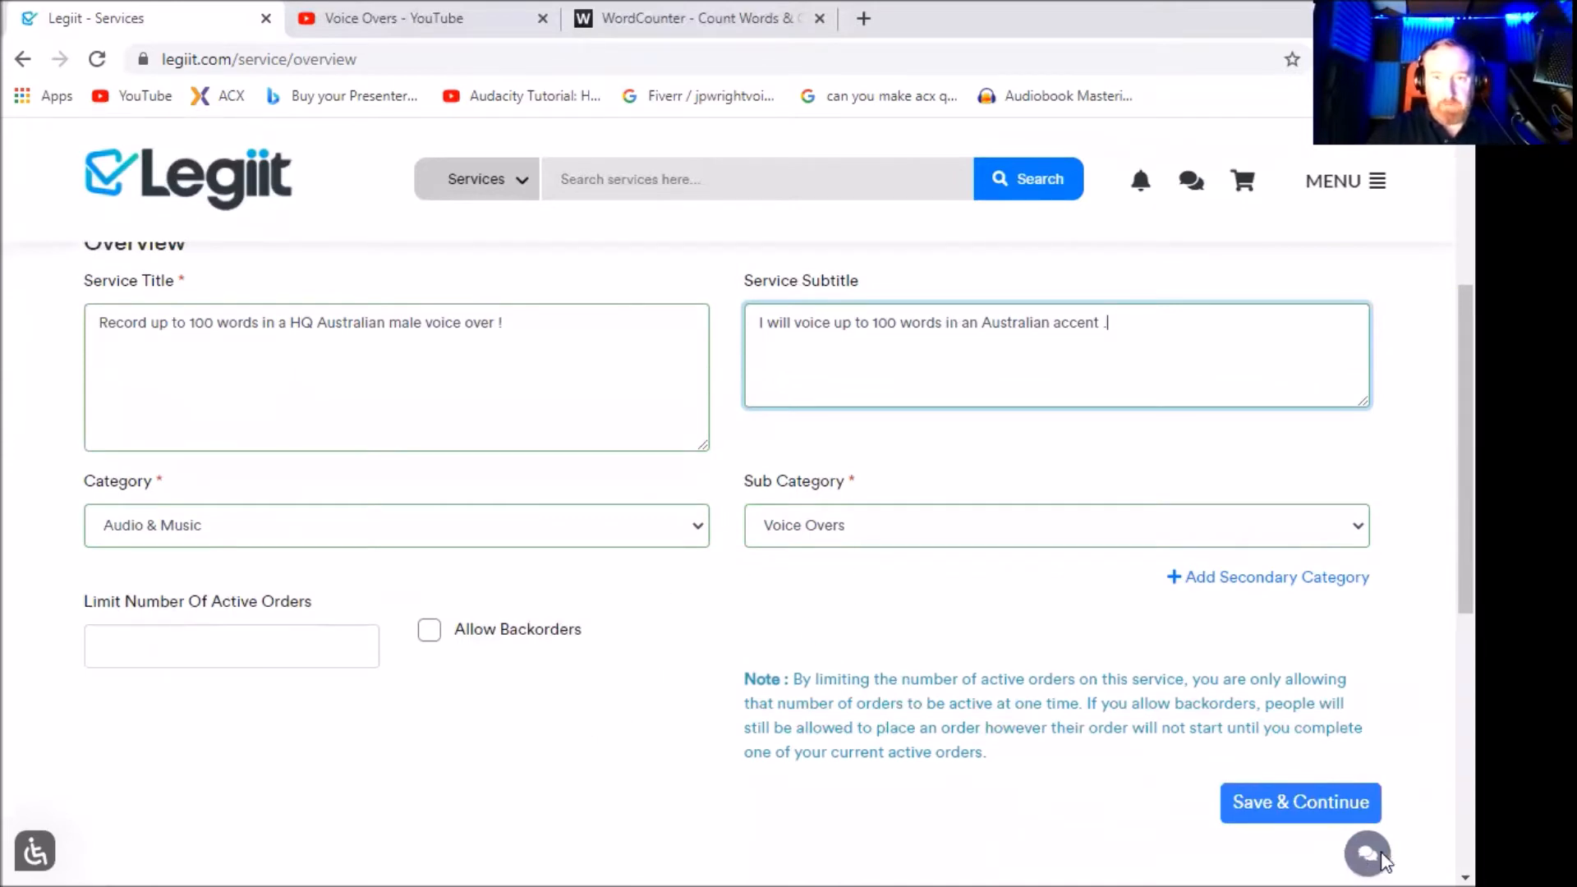
pyautogui.click(1284, 804)
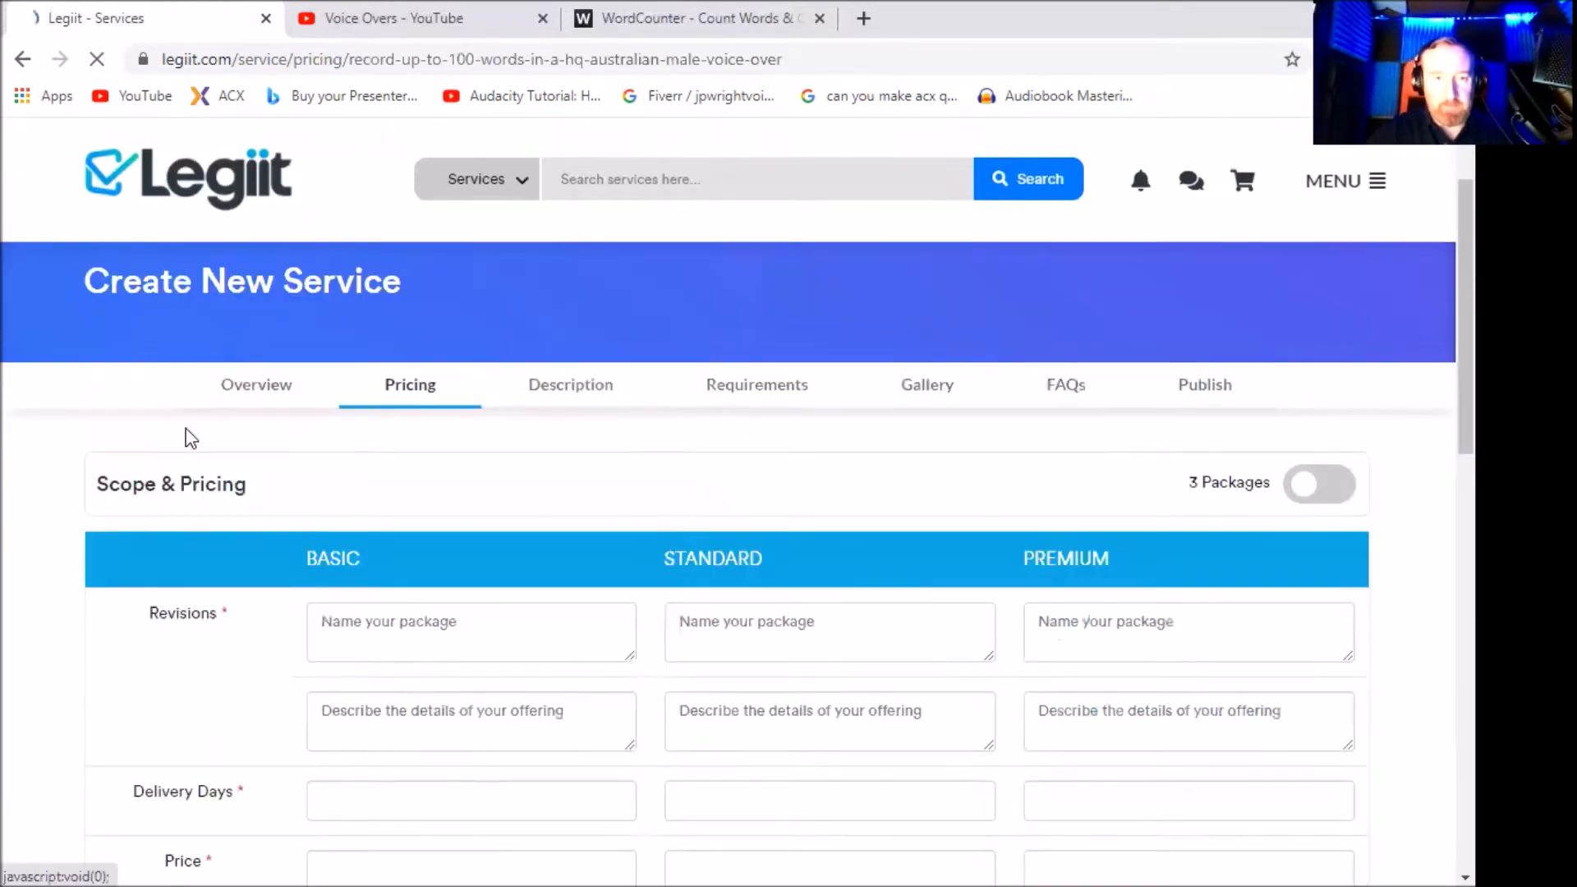
# Name the Basic package "1" and describe it as "100 words in an Australian accent".
pyautogui.scroll(-1, 529, 610)
pyautogui.scroll(-1, 613, 446)
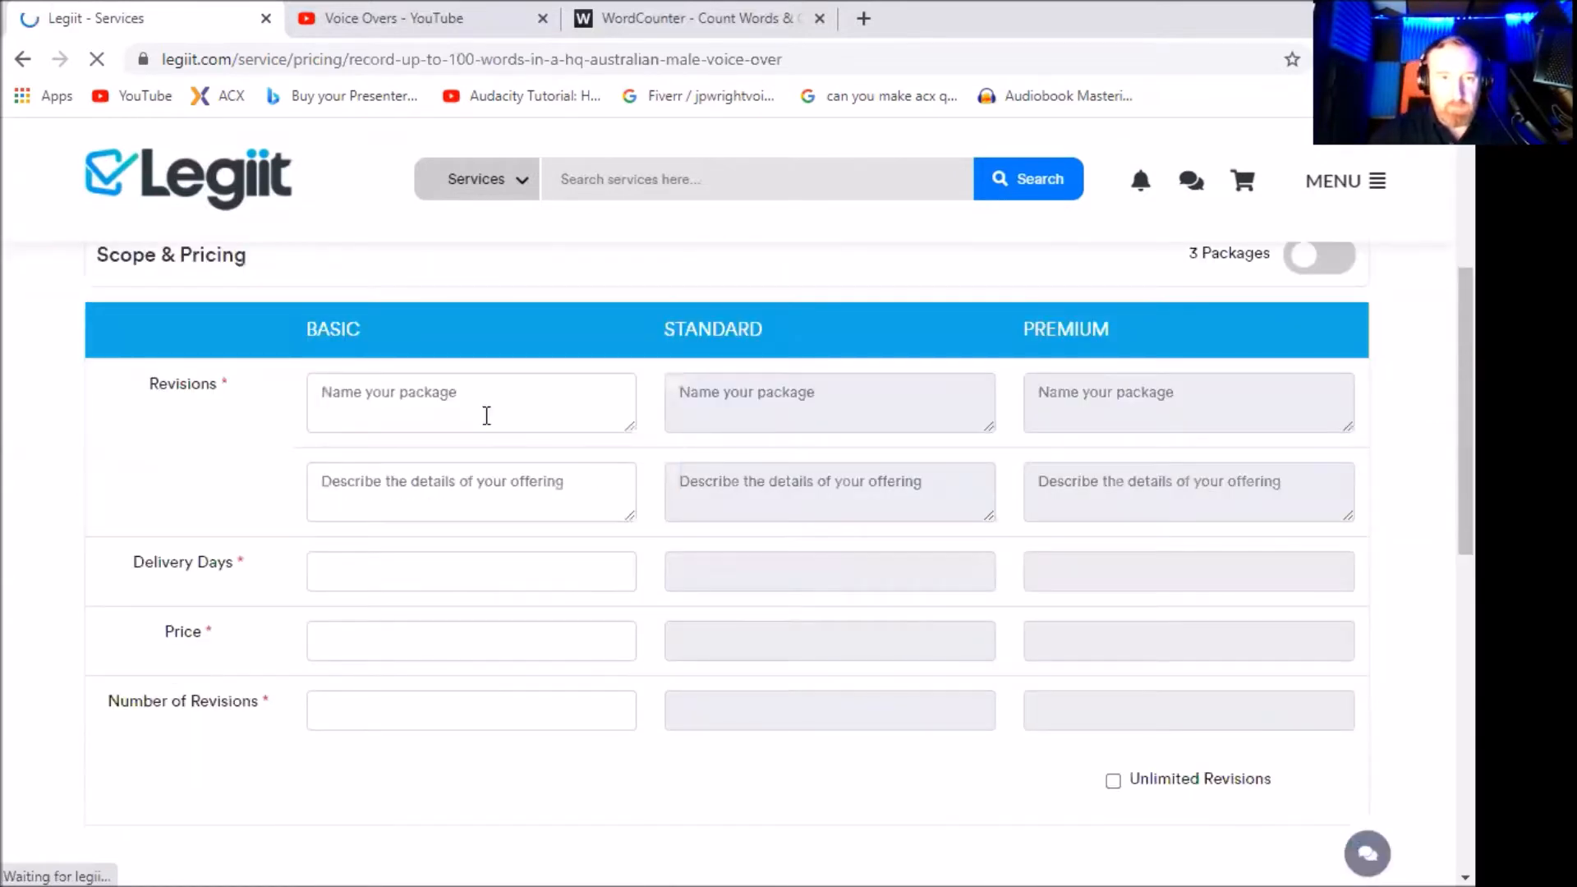
pyautogui.click(457, 397)
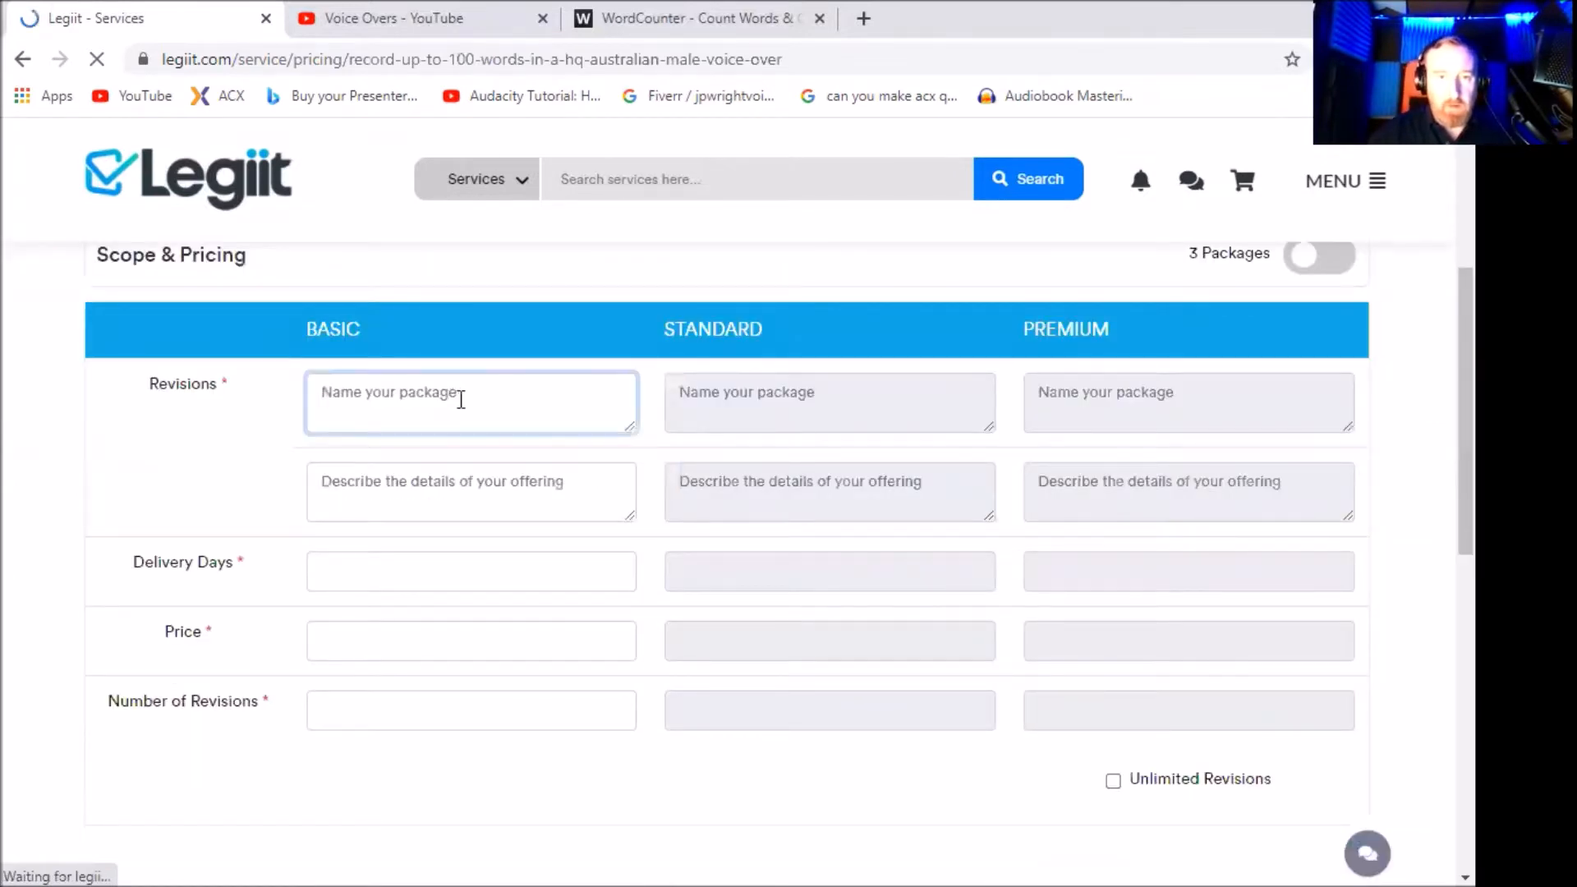
pyautogui.write('1')
pyautogui.click(472, 495)
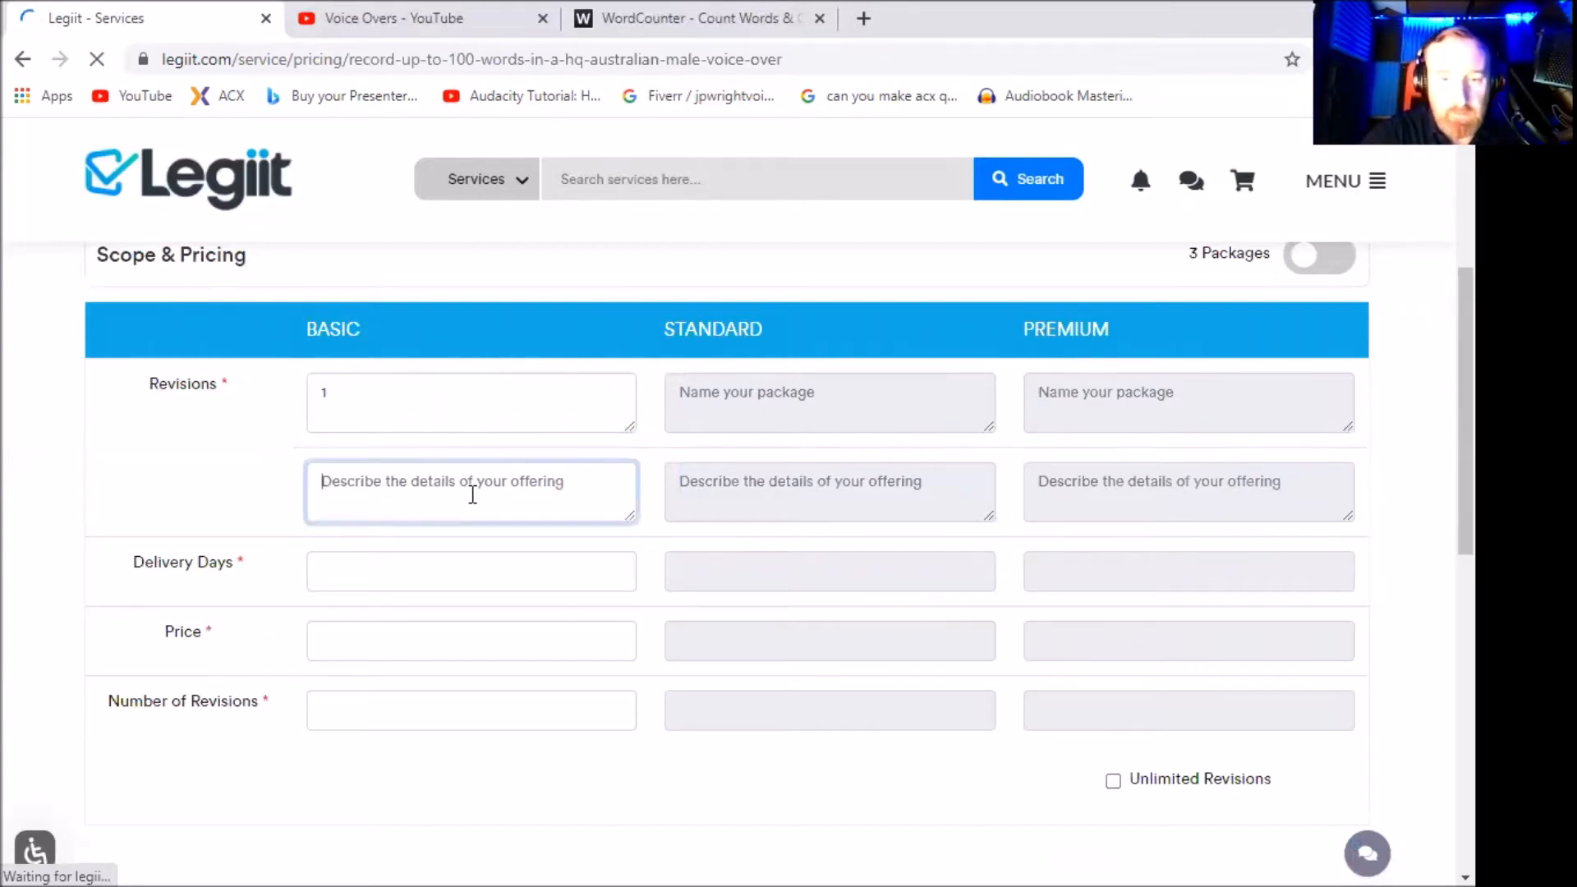
pyautogui.write('100 words in an Australian')
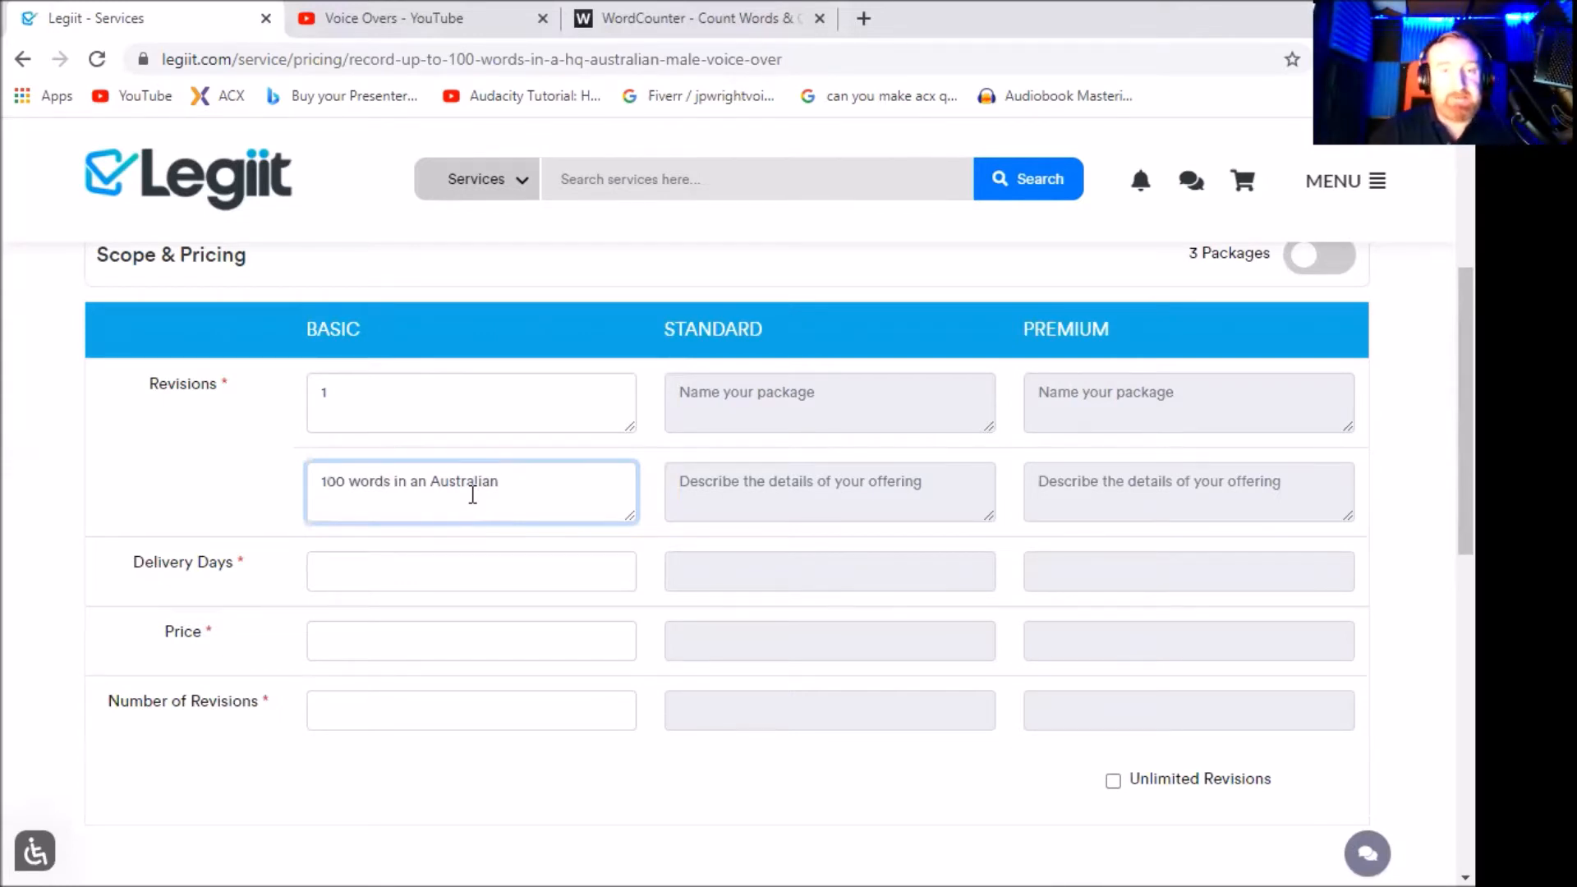
pyautogui.write('accent')
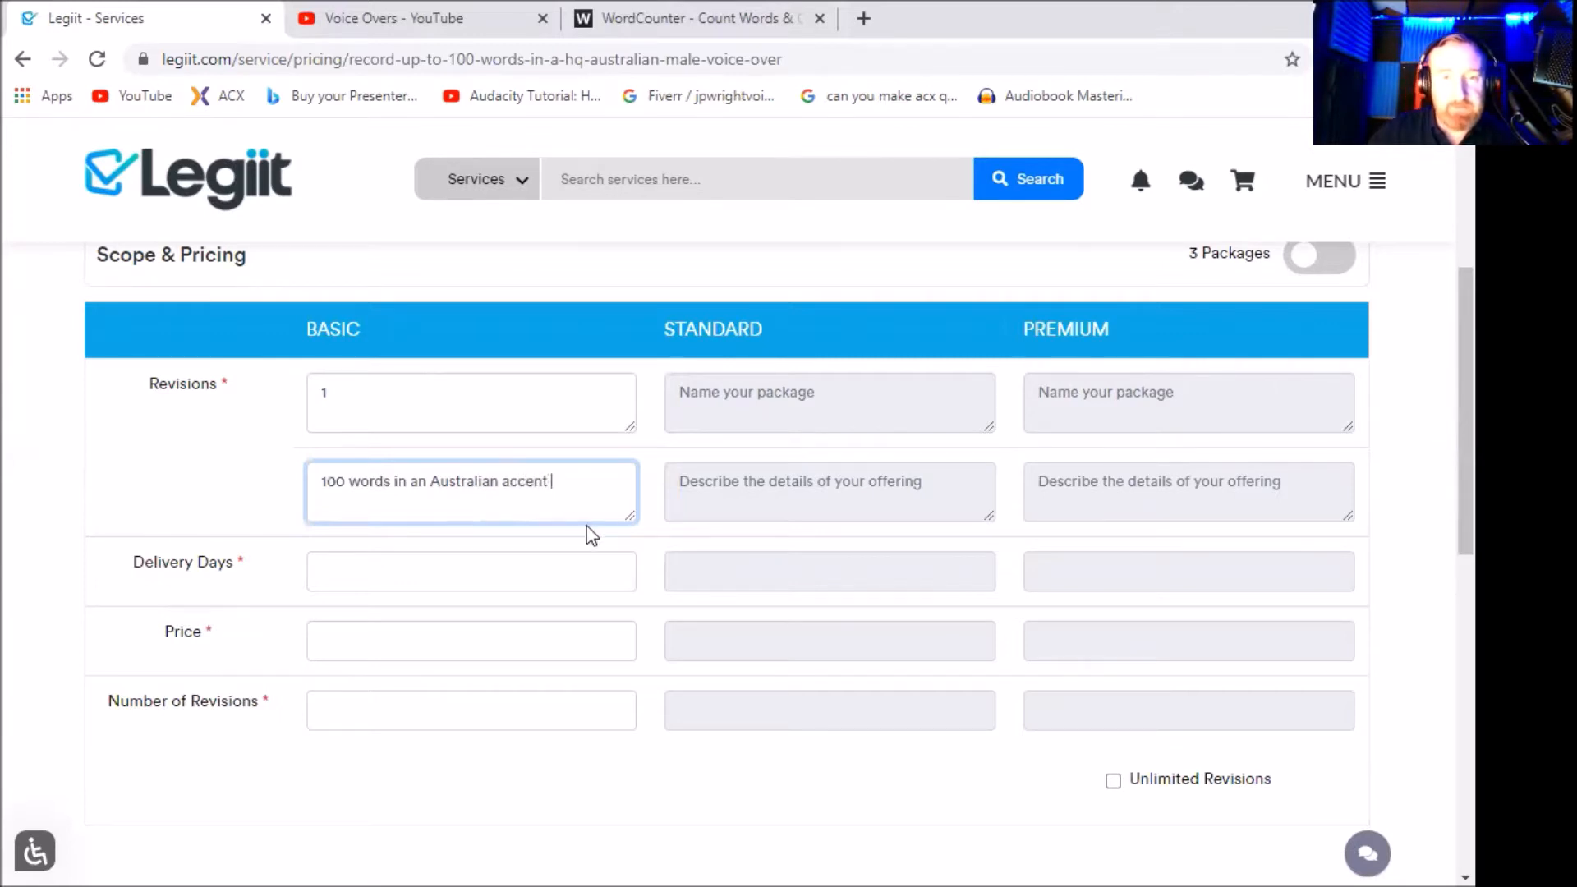
# Set the Basic package's delivery days to 2 and its number of revisions to 1.
pyautogui.click(406, 573)
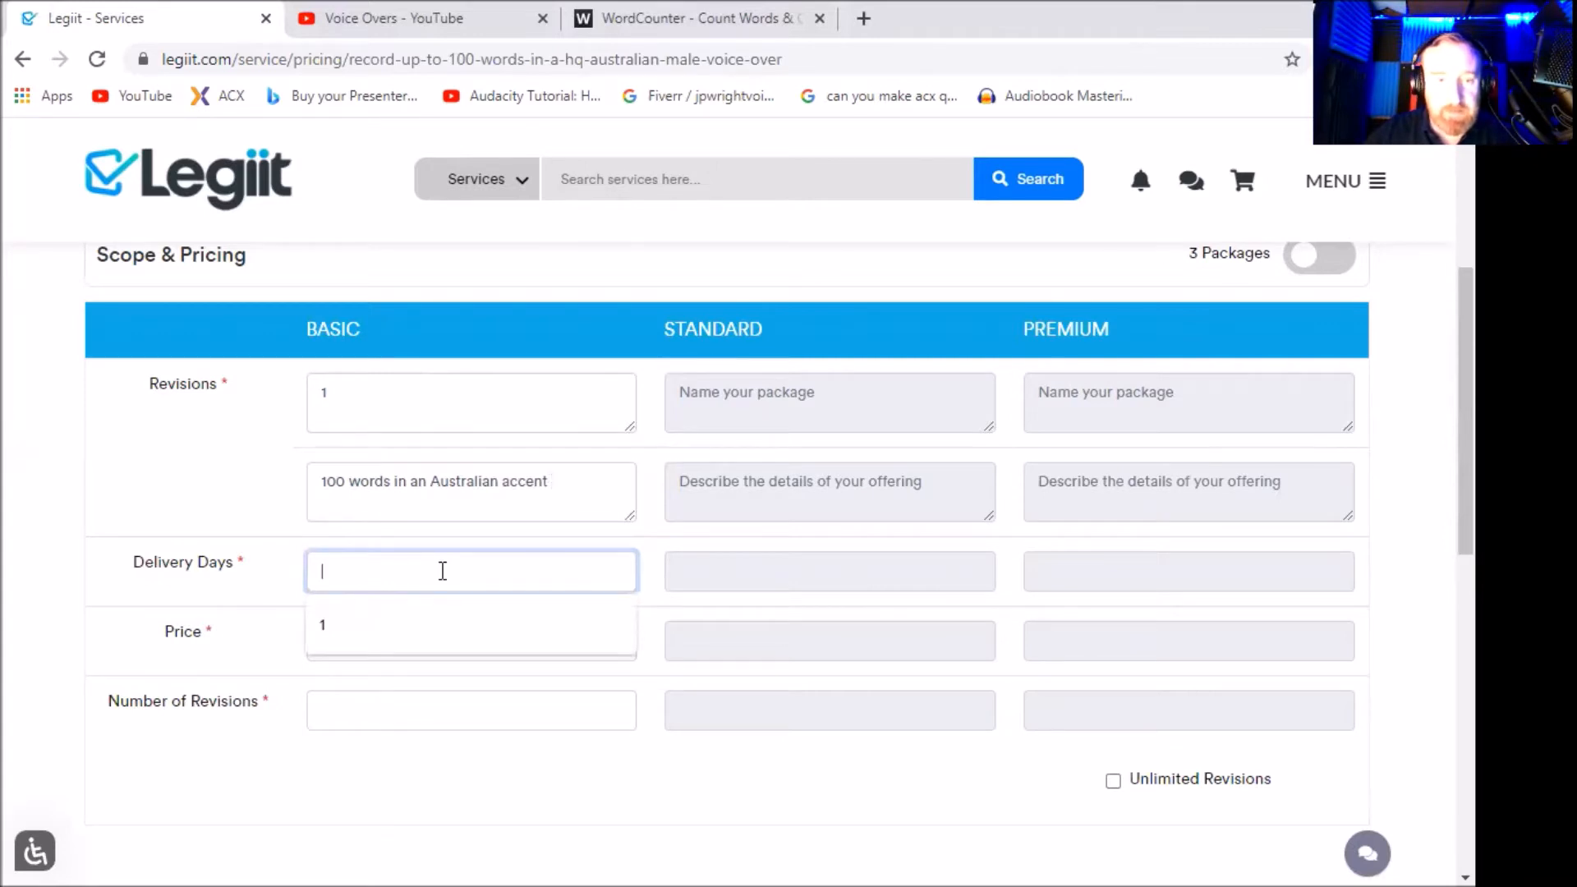
pyautogui.write('2')
pyautogui.scroll(-1, 76, 487)
pyautogui.click(366, 598)
pyautogui.write('1')
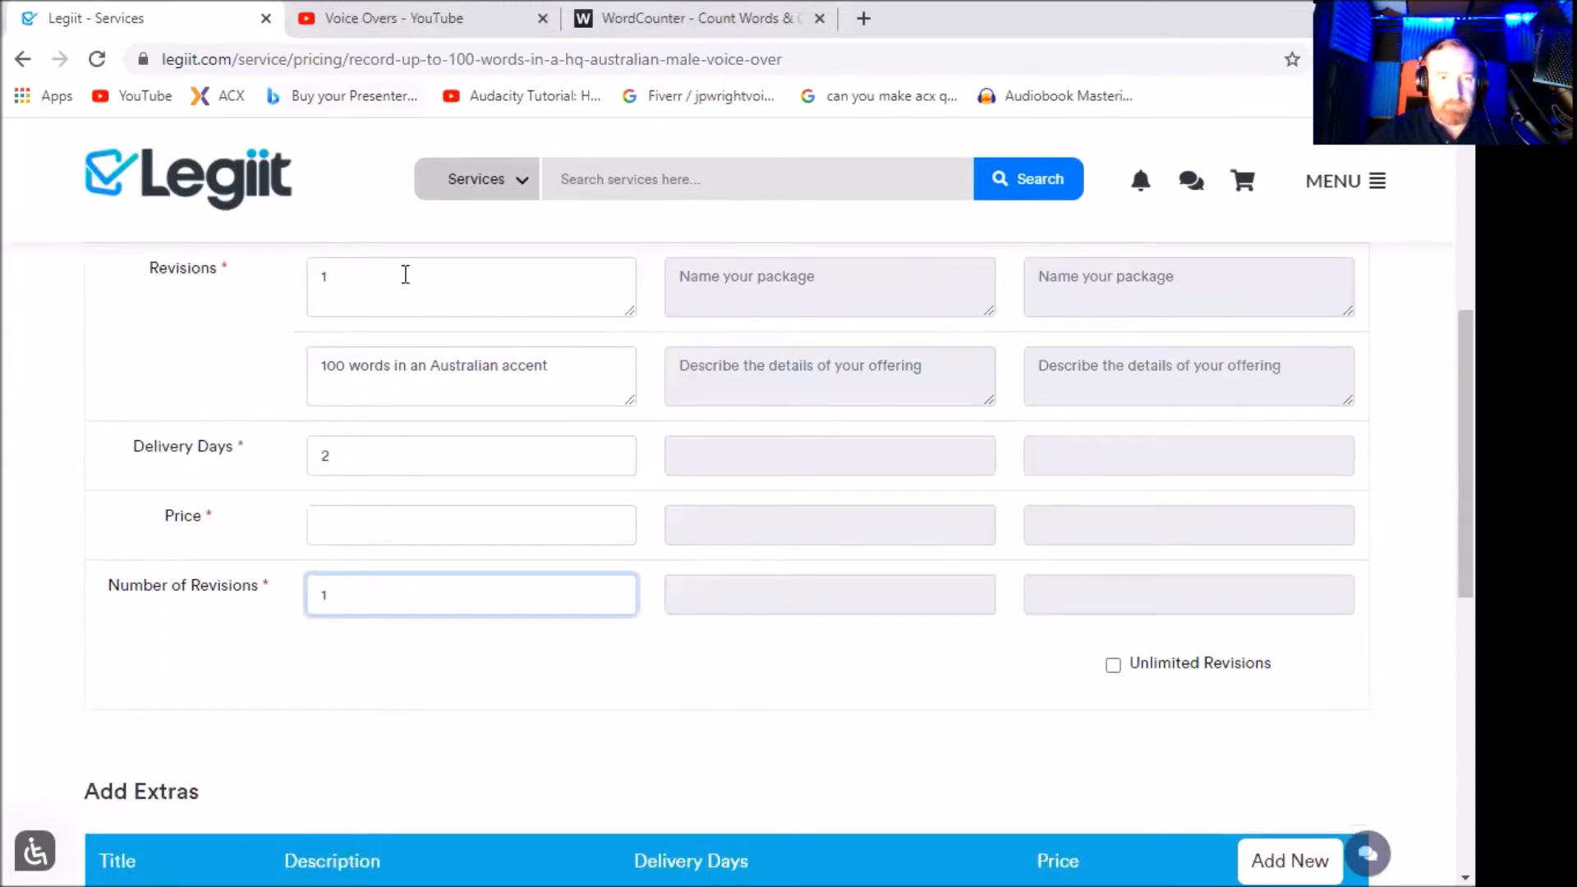
# Extend the Basic package's description with "delivered in a HQ WAV file.".
pyautogui.click(564, 373)
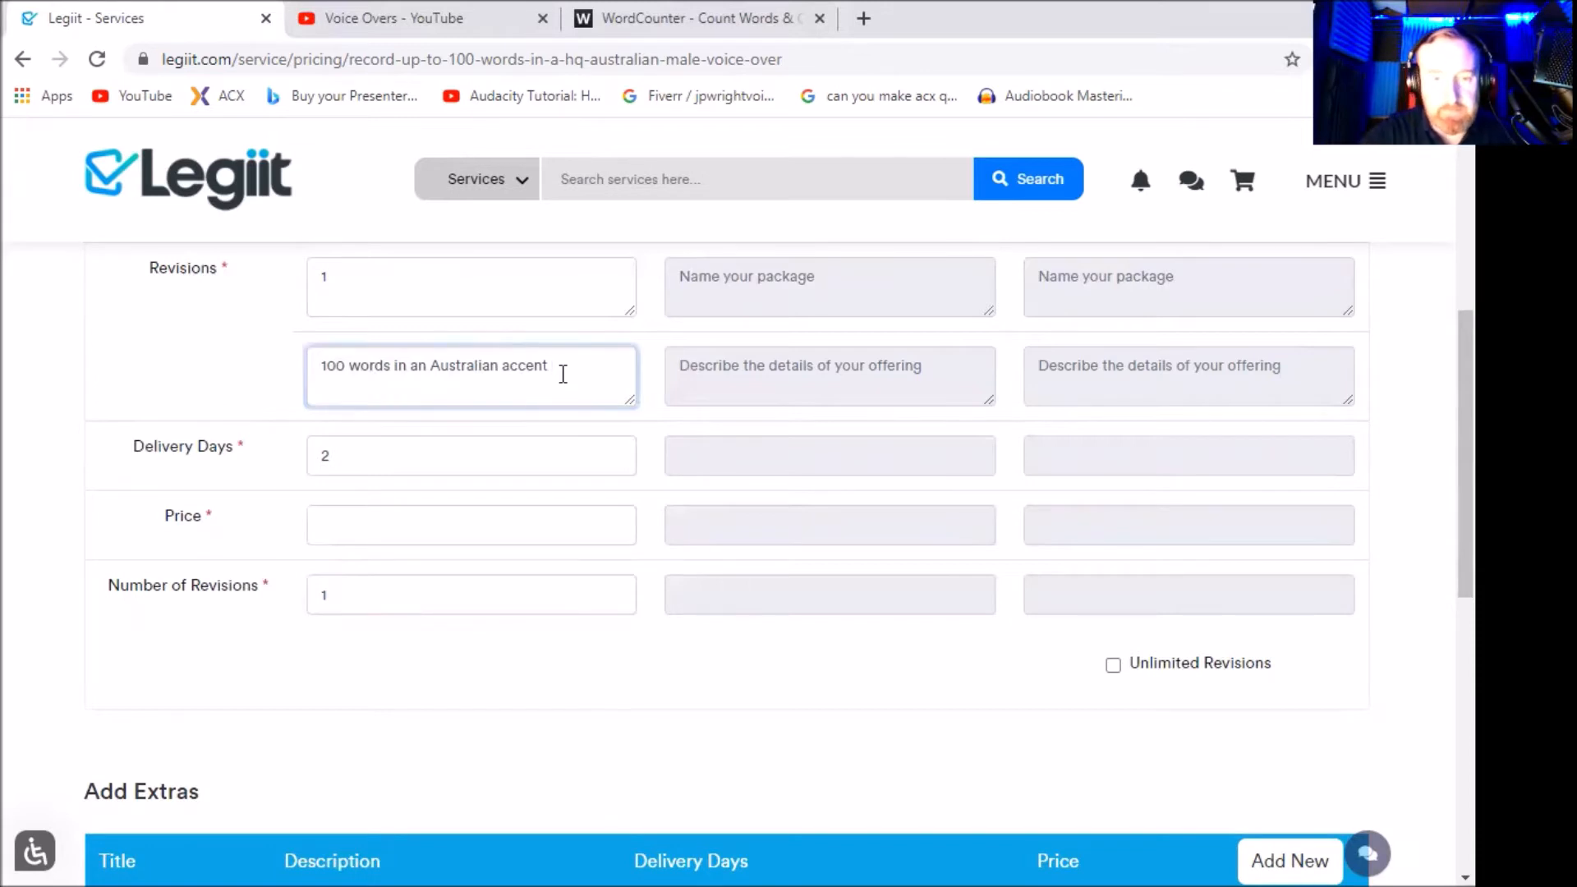
pyautogui.write('dione')
pyautogui.press('BackSpace')
pyautogui.press('BackSpace')
pyautogui.press('BackSpace')
pyautogui.write('elivered in a HW')
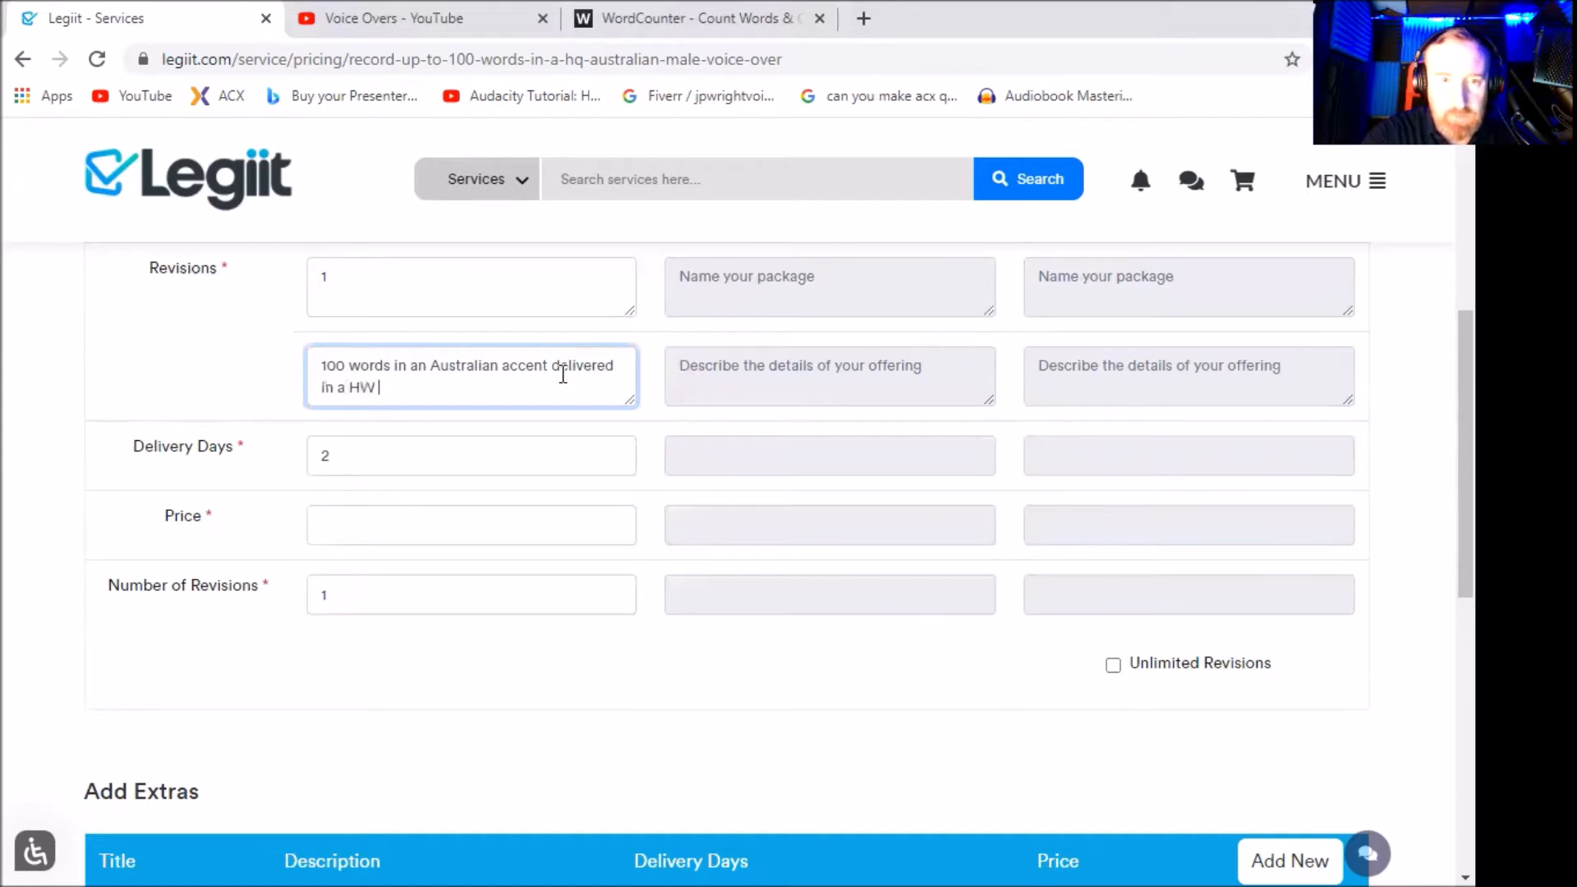
pyautogui.press('BackSpace')
pyautogui.write('Q WAV')
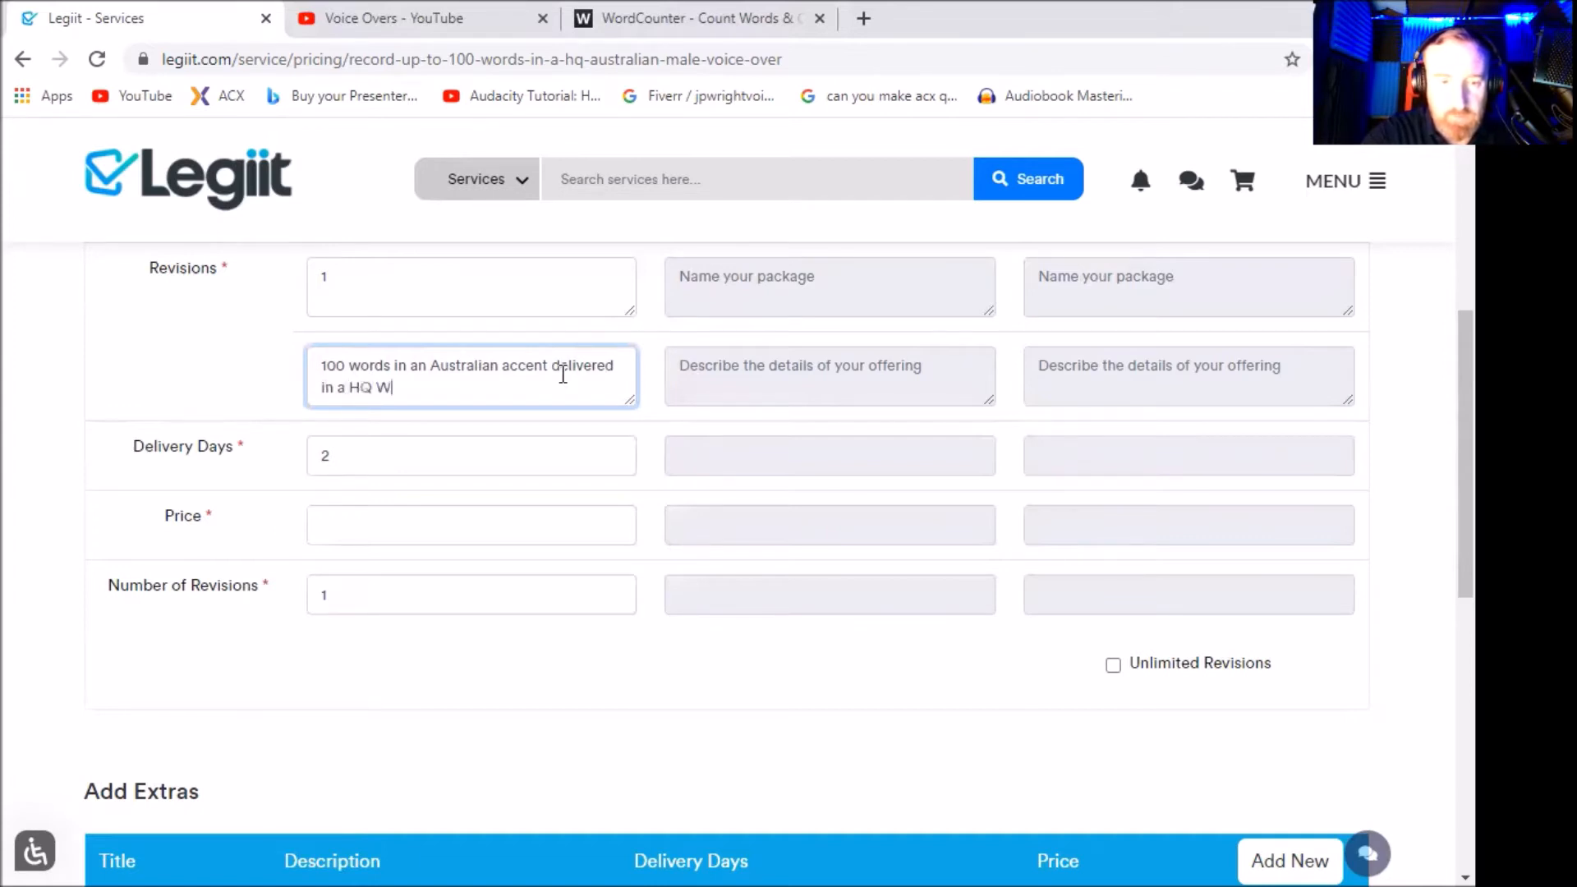
pyautogui.write(' d')
pyautogui.write('ile.')
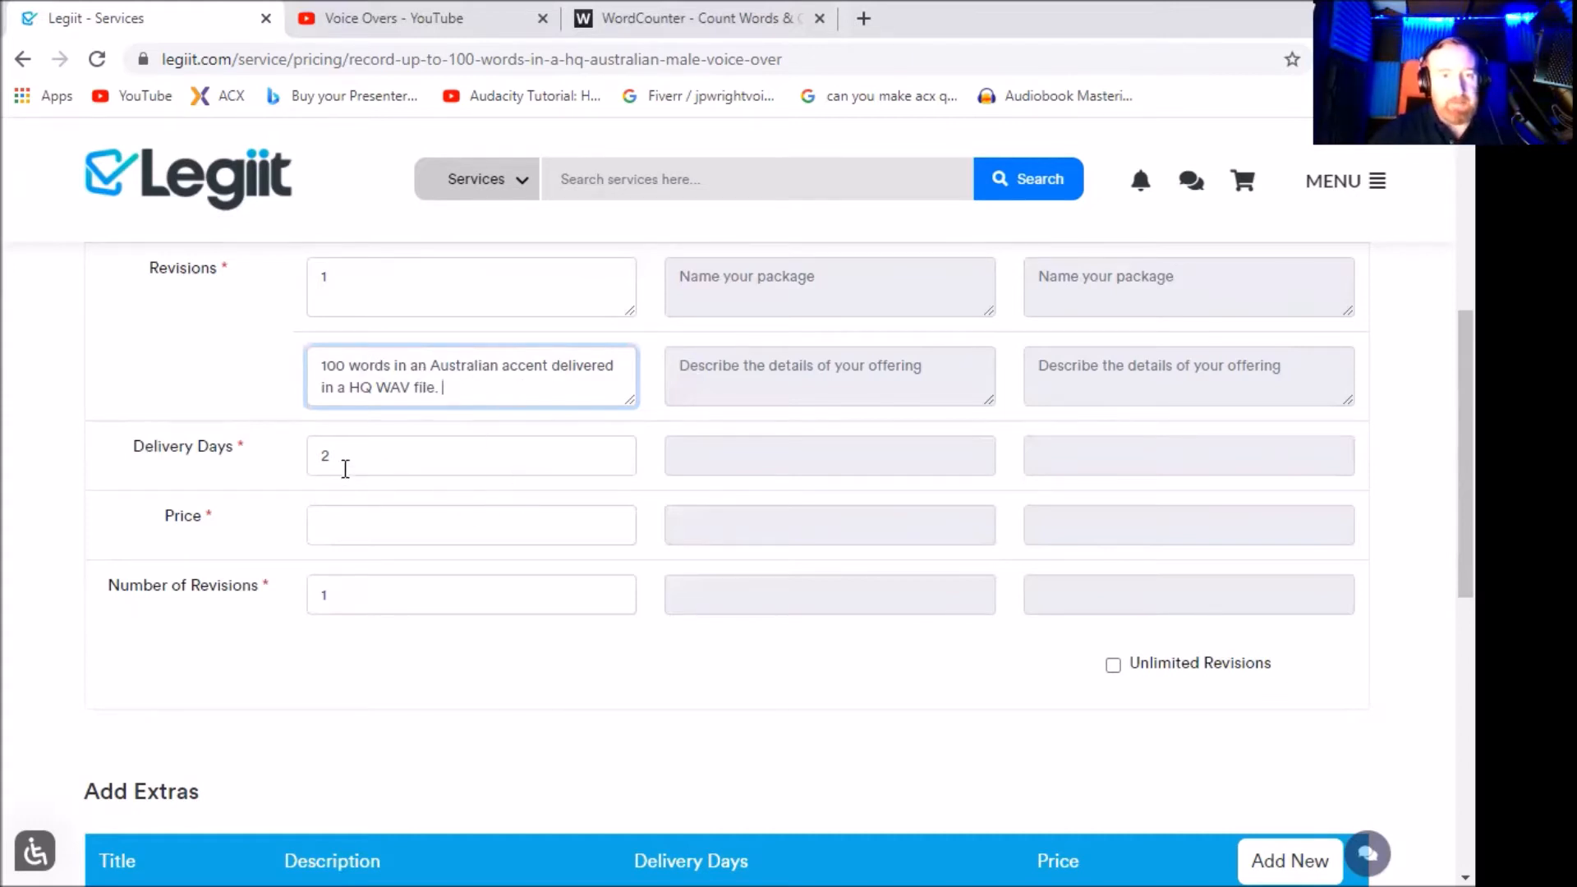
# Set the Basic package's price to 15.
pyautogui.click(368, 531)
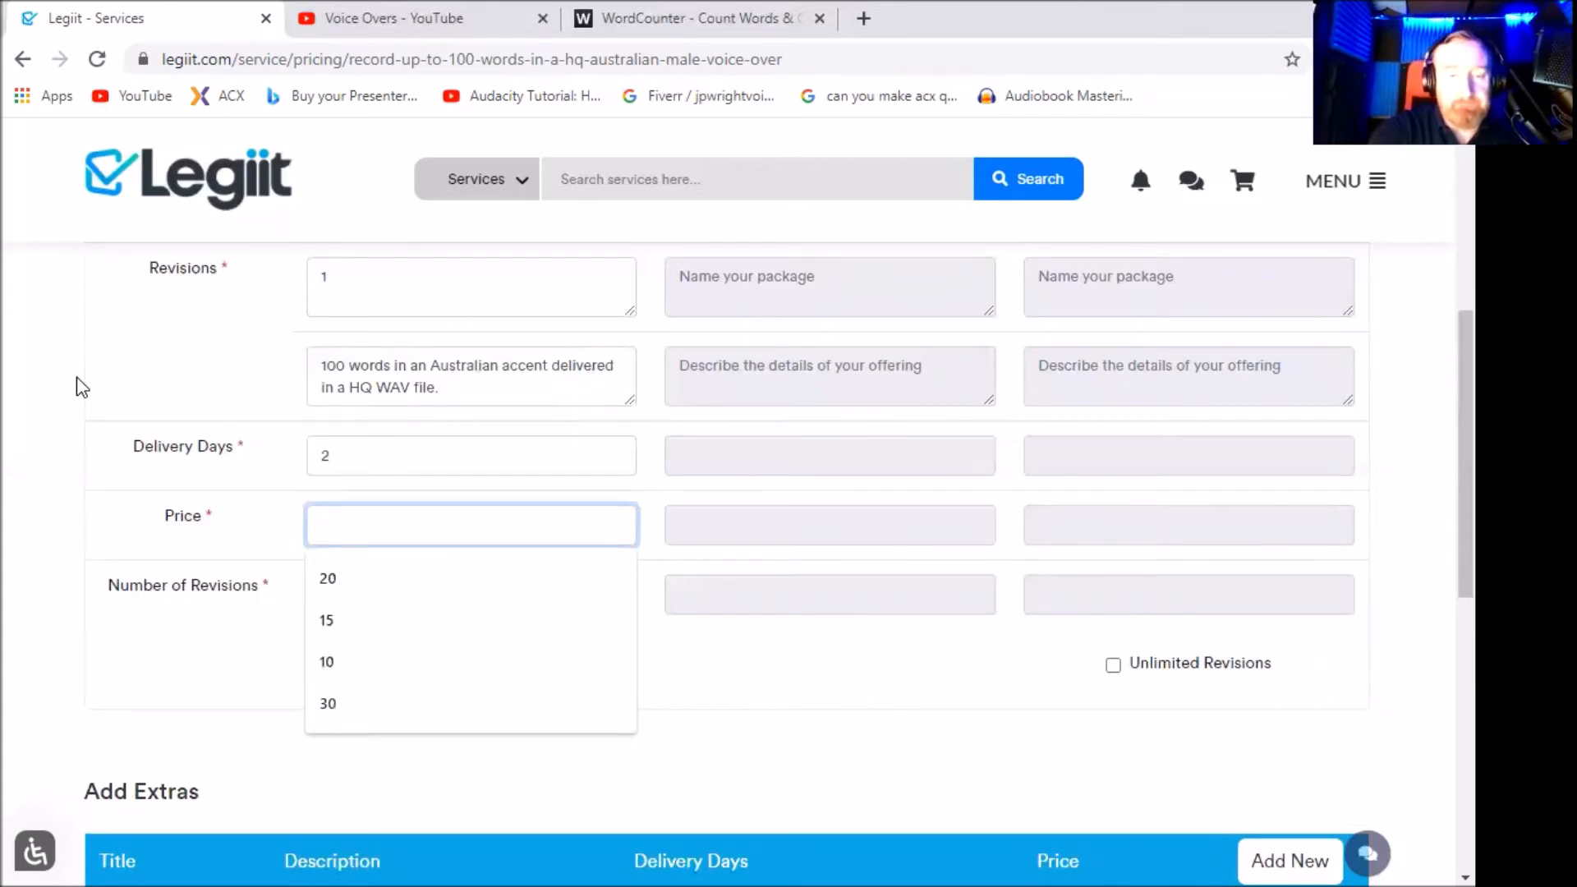
pyautogui.write('15')
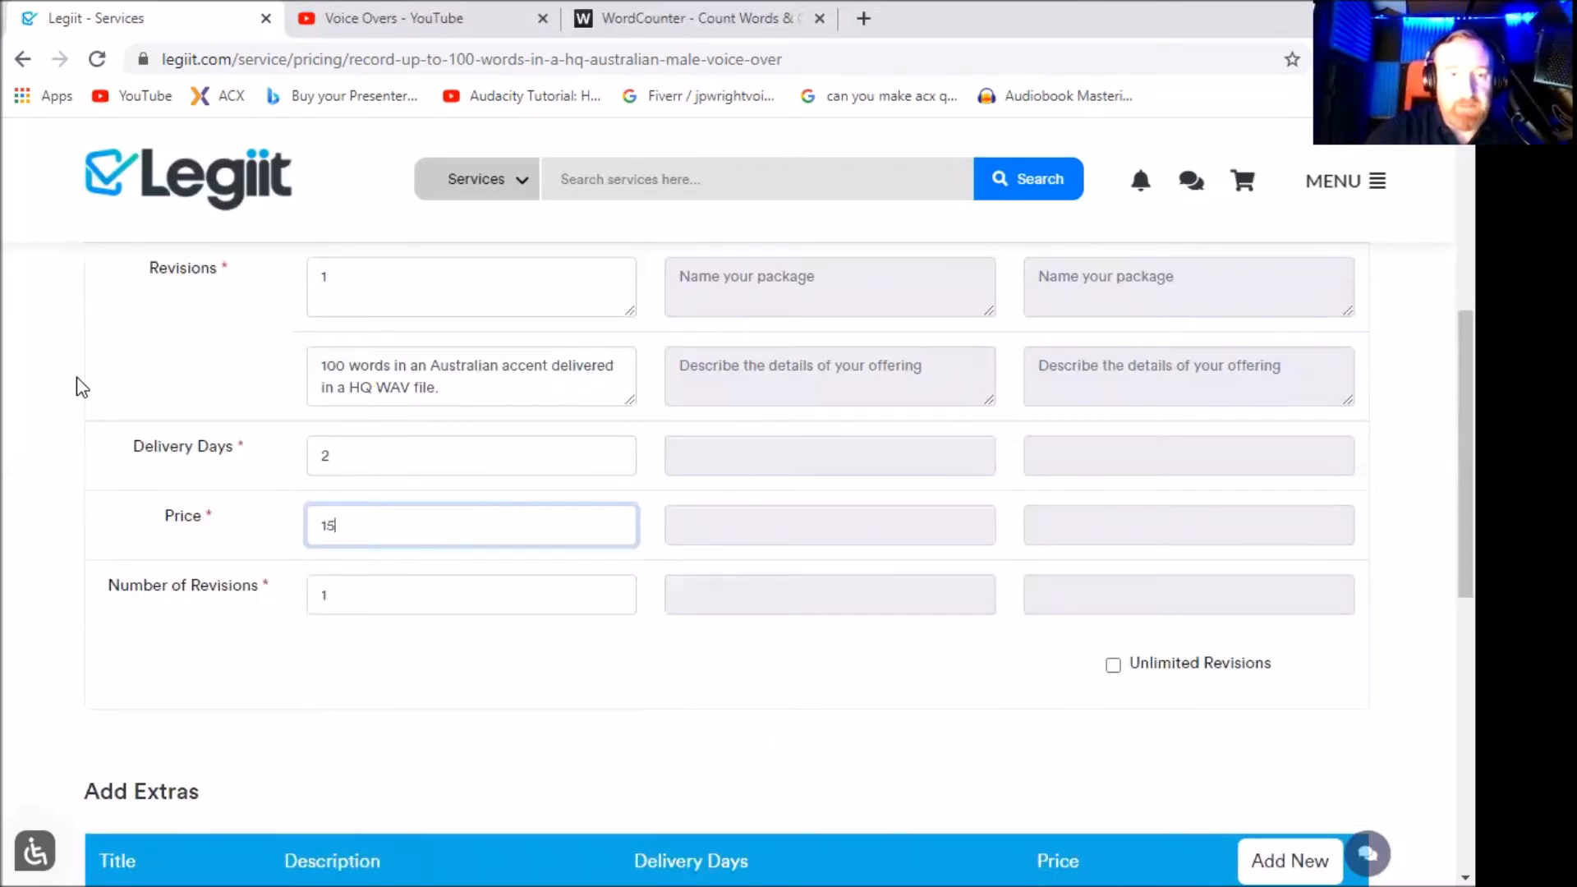
pyautogui.click(232, 377)
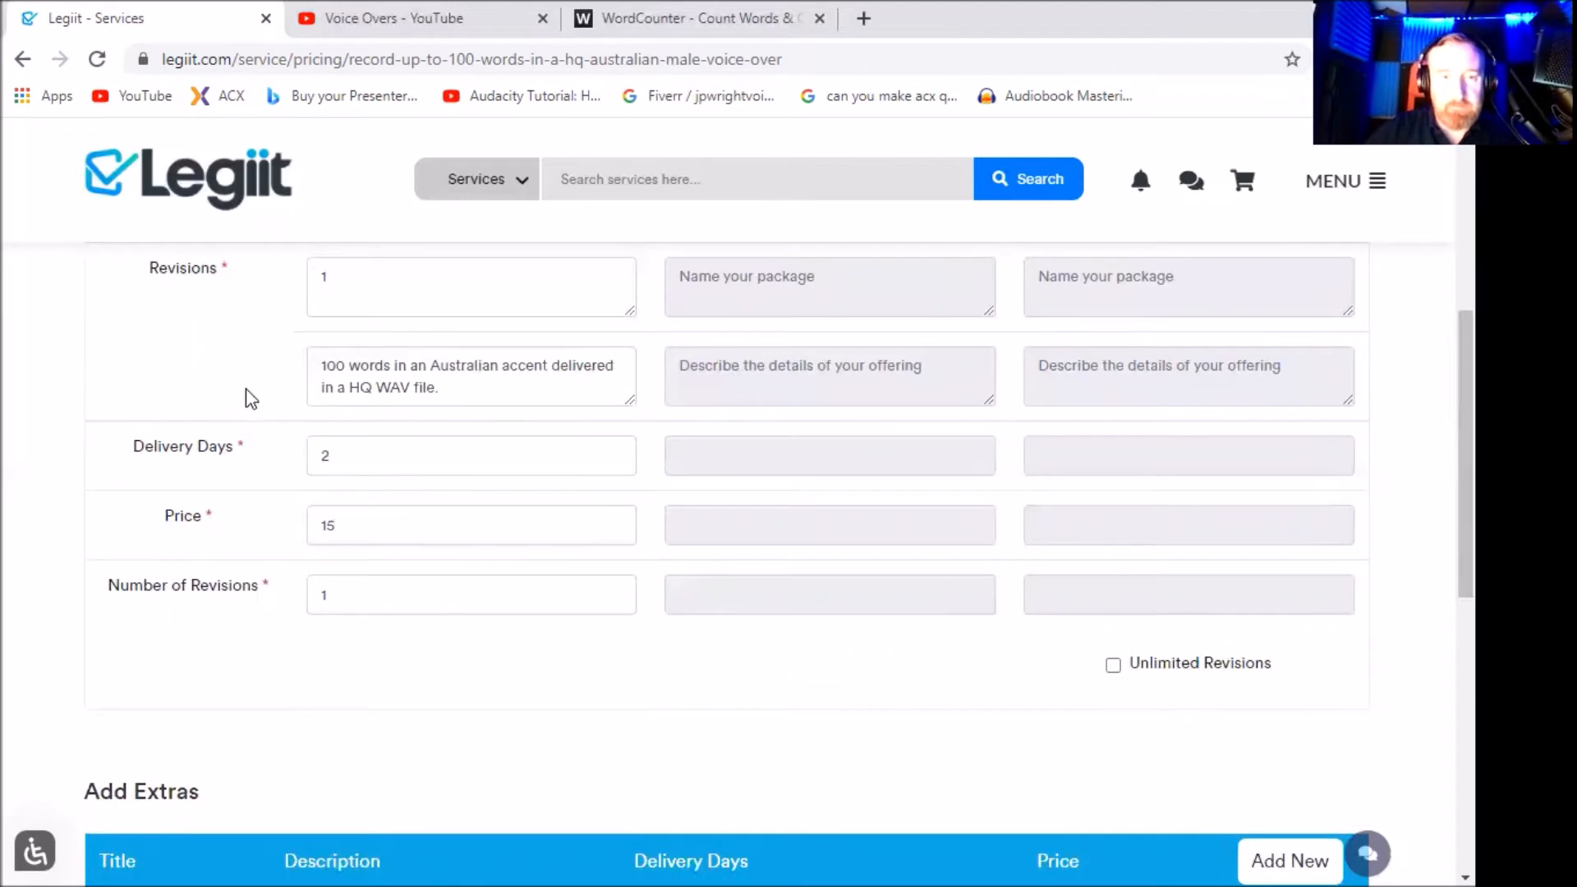
# Start a new service extra and title it "Commercial Rights".
pyautogui.scroll(-1, 243, 446)
pyautogui.scroll(2, 334, 491)
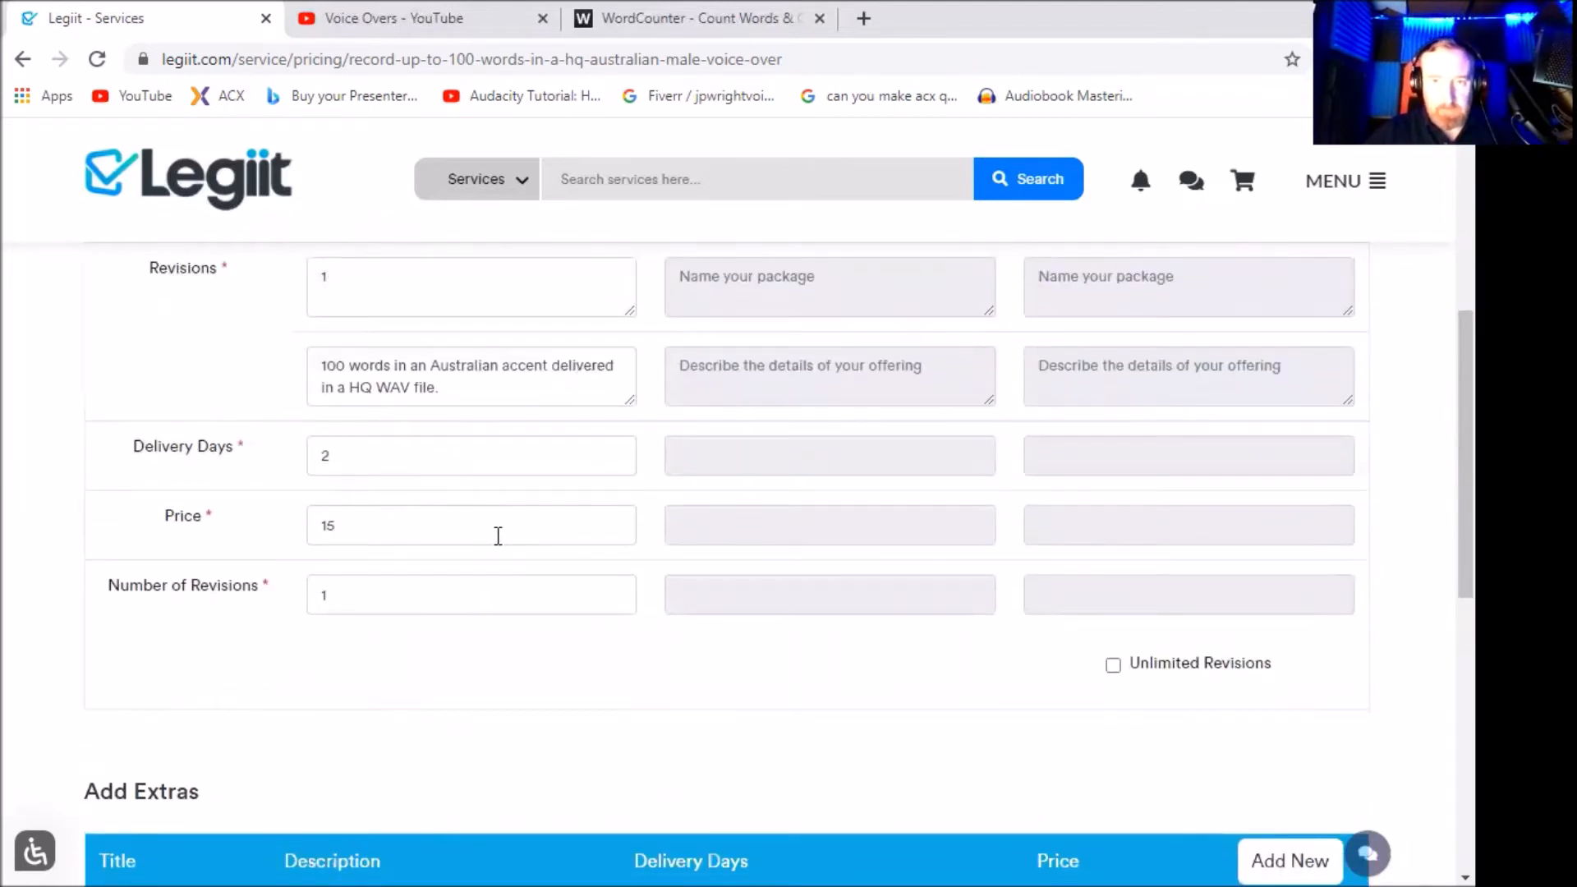
pyautogui.scroll(-2, 497, 536)
pyautogui.scroll(-4, 496, 493)
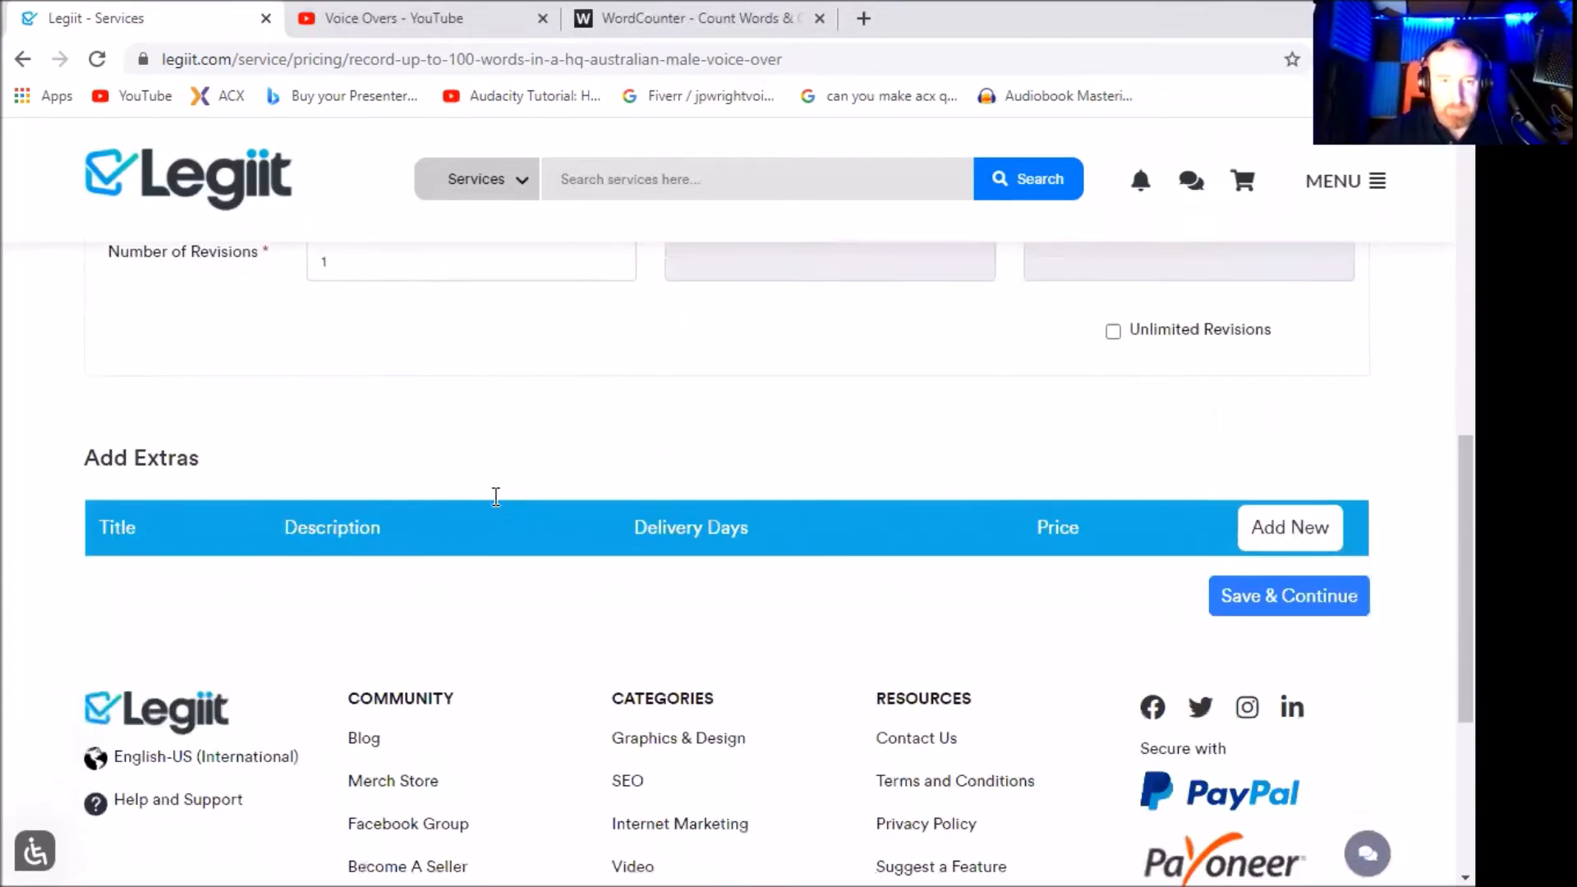
pyautogui.scroll(2, 591, 411)
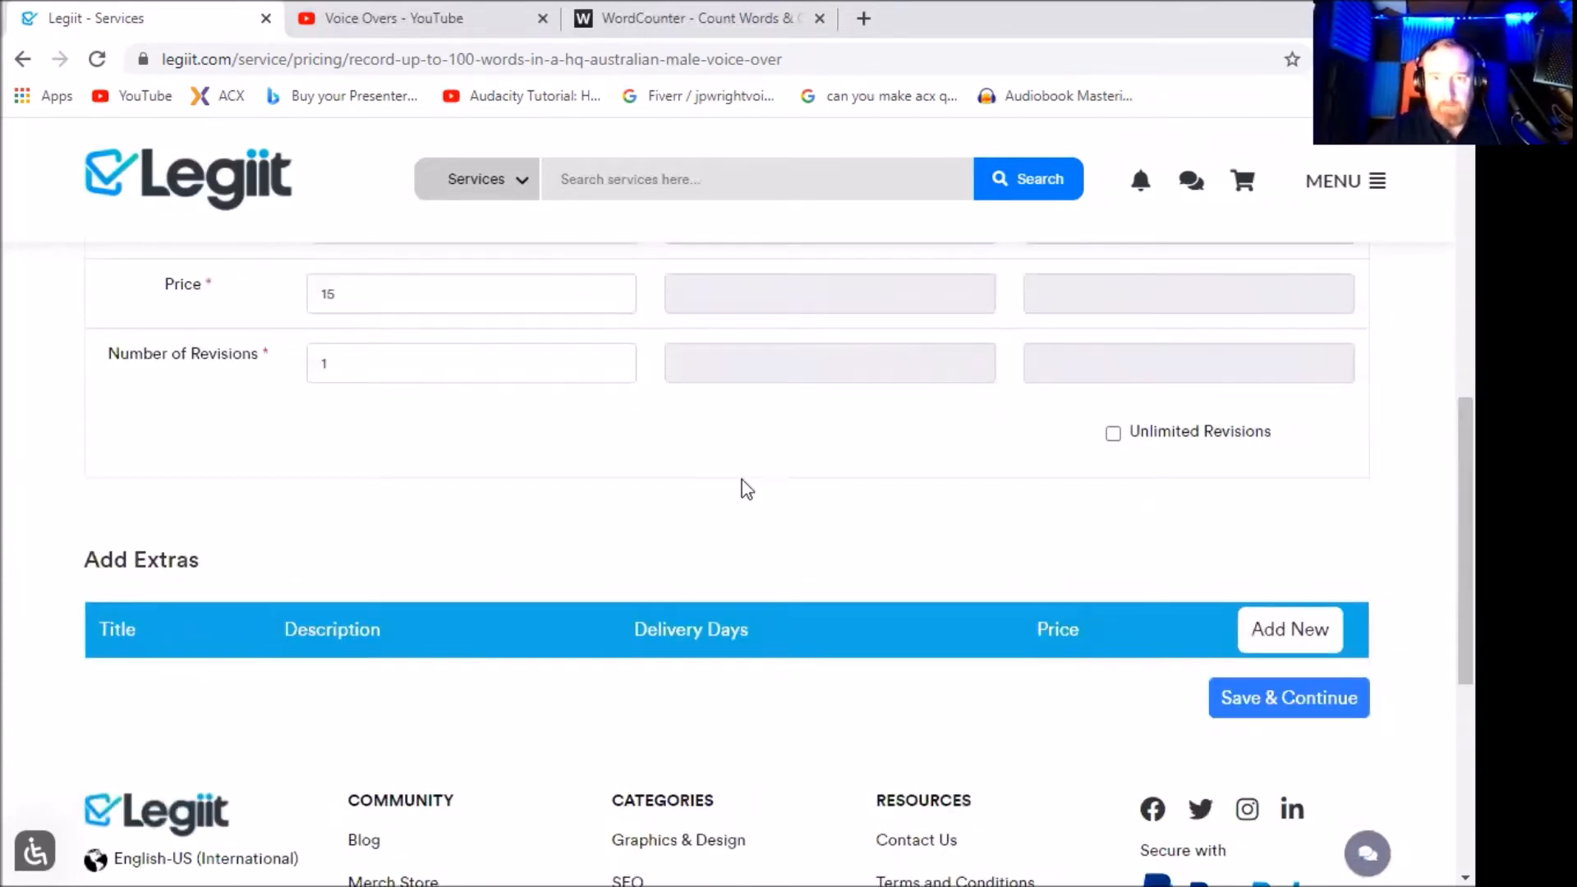
pyautogui.scroll(6, 751, 490)
pyautogui.scroll(-4, 722, 451)
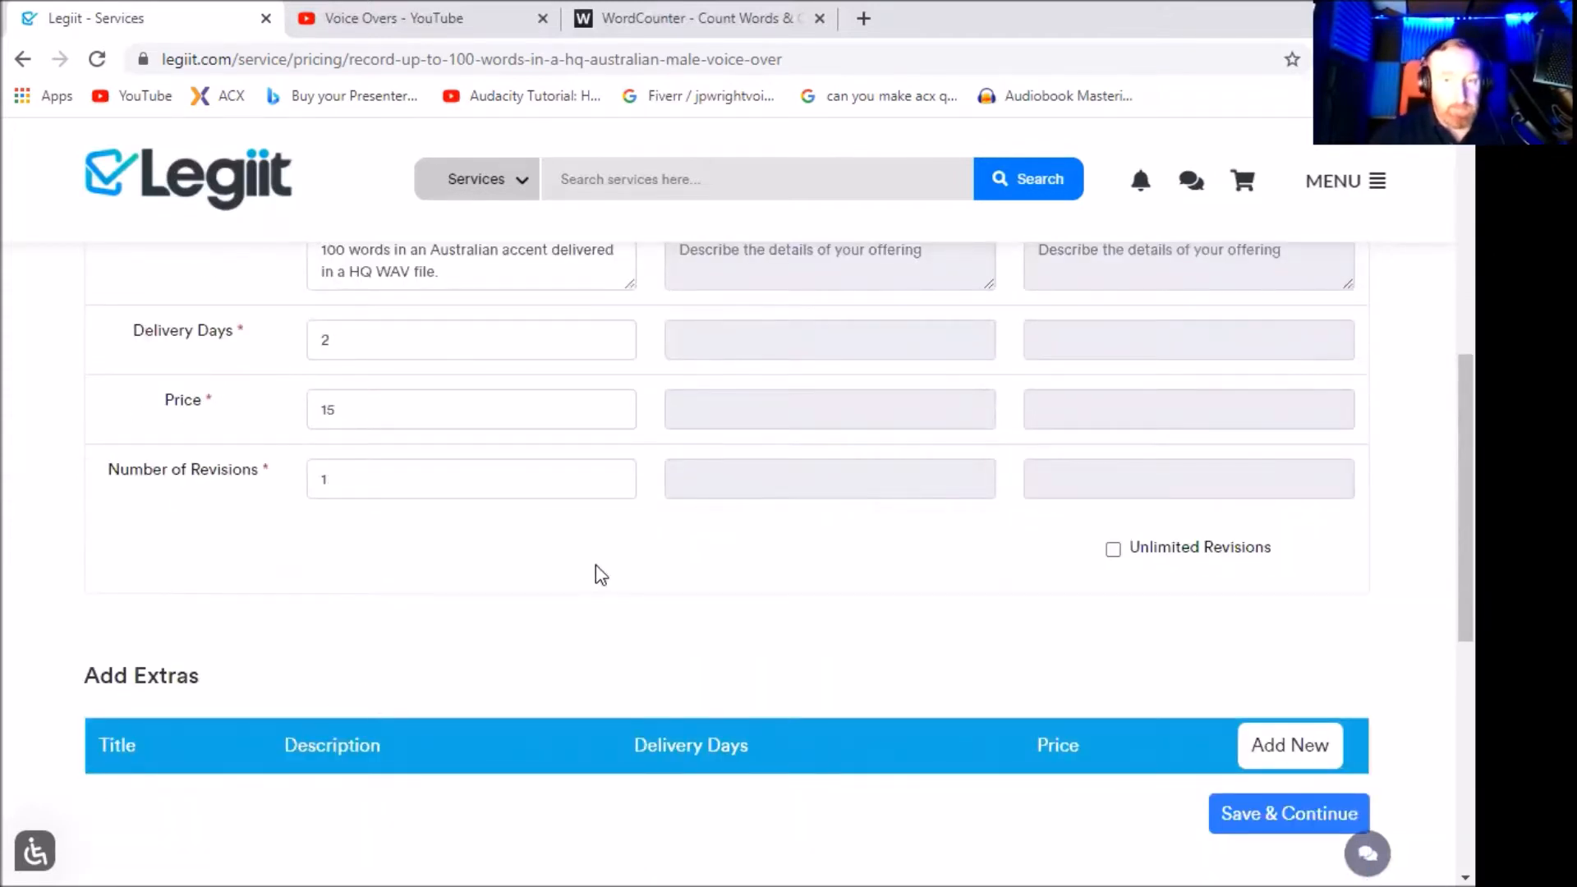
pyautogui.scroll(-2, 682, 579)
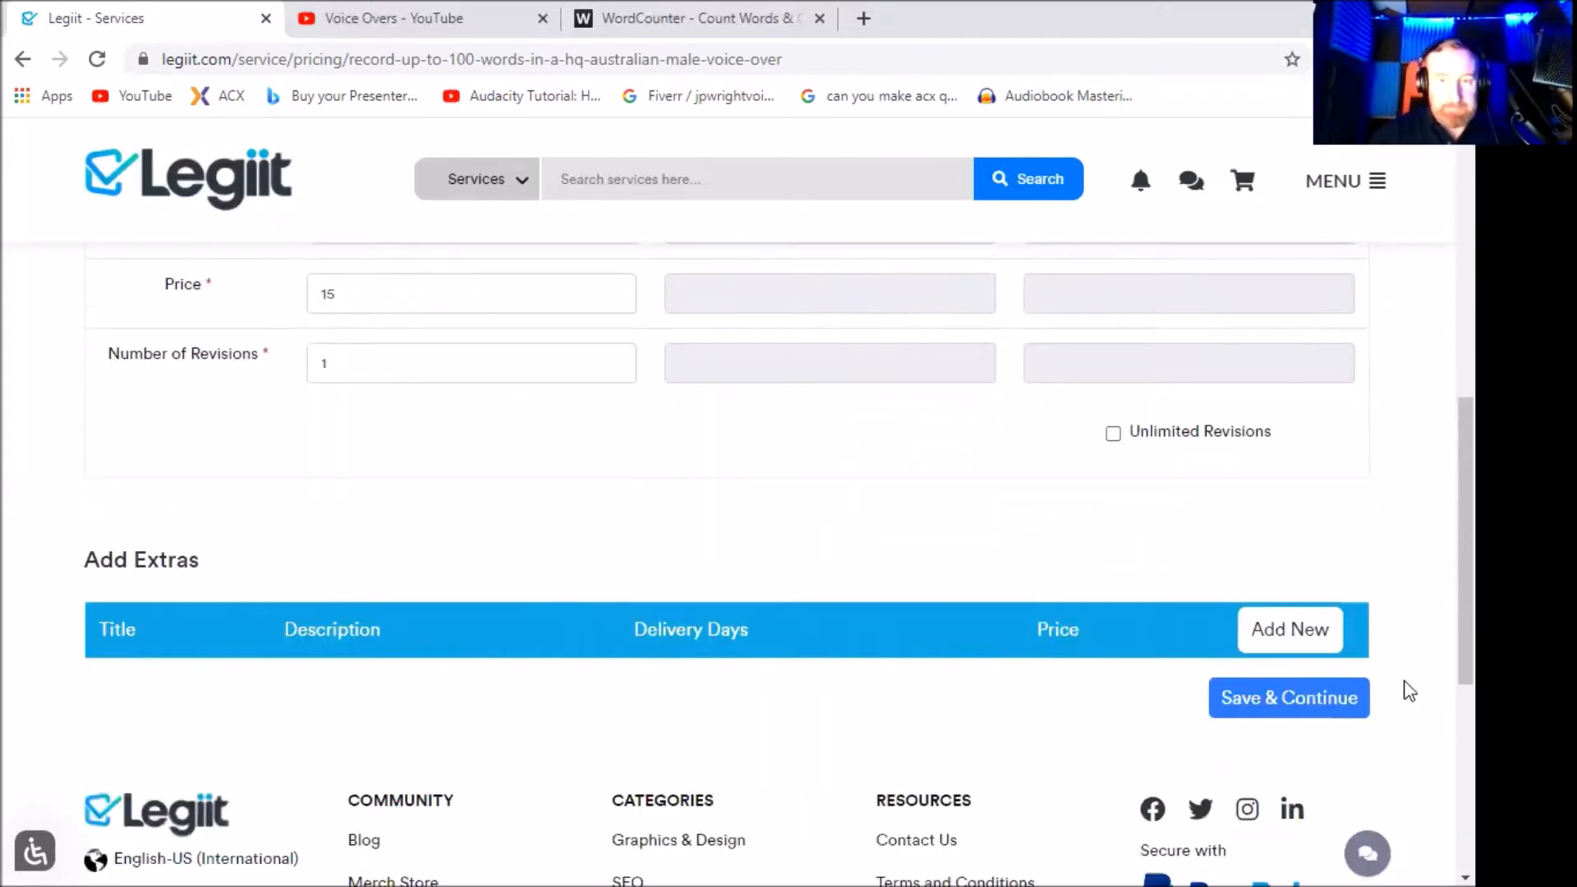
pyautogui.click(1306, 640)
pyautogui.click(173, 638)
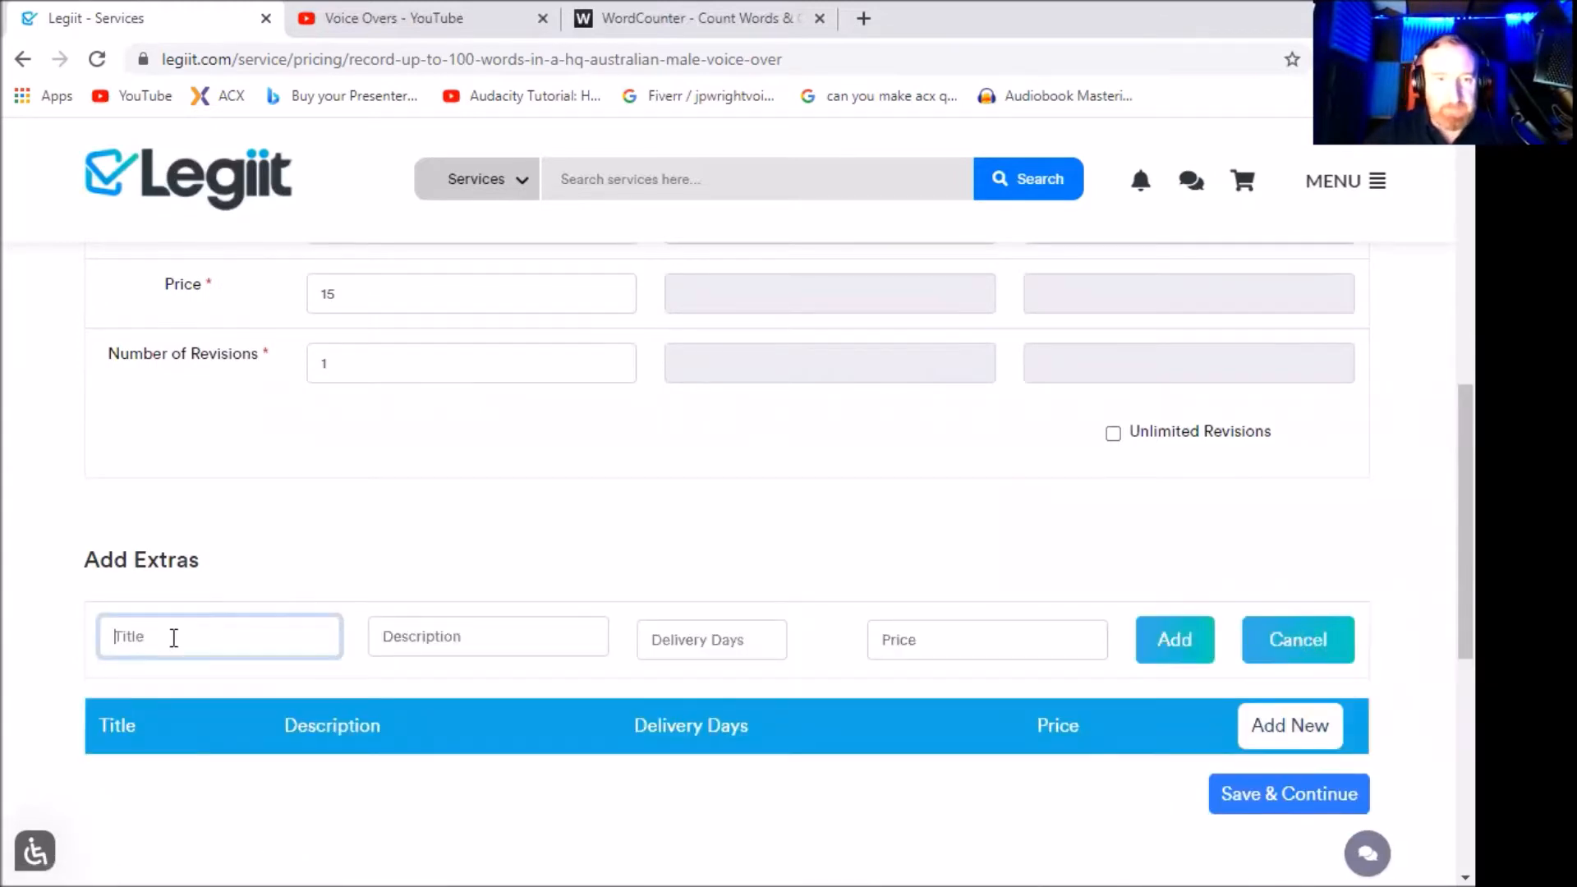
pyautogui.write('Comm')
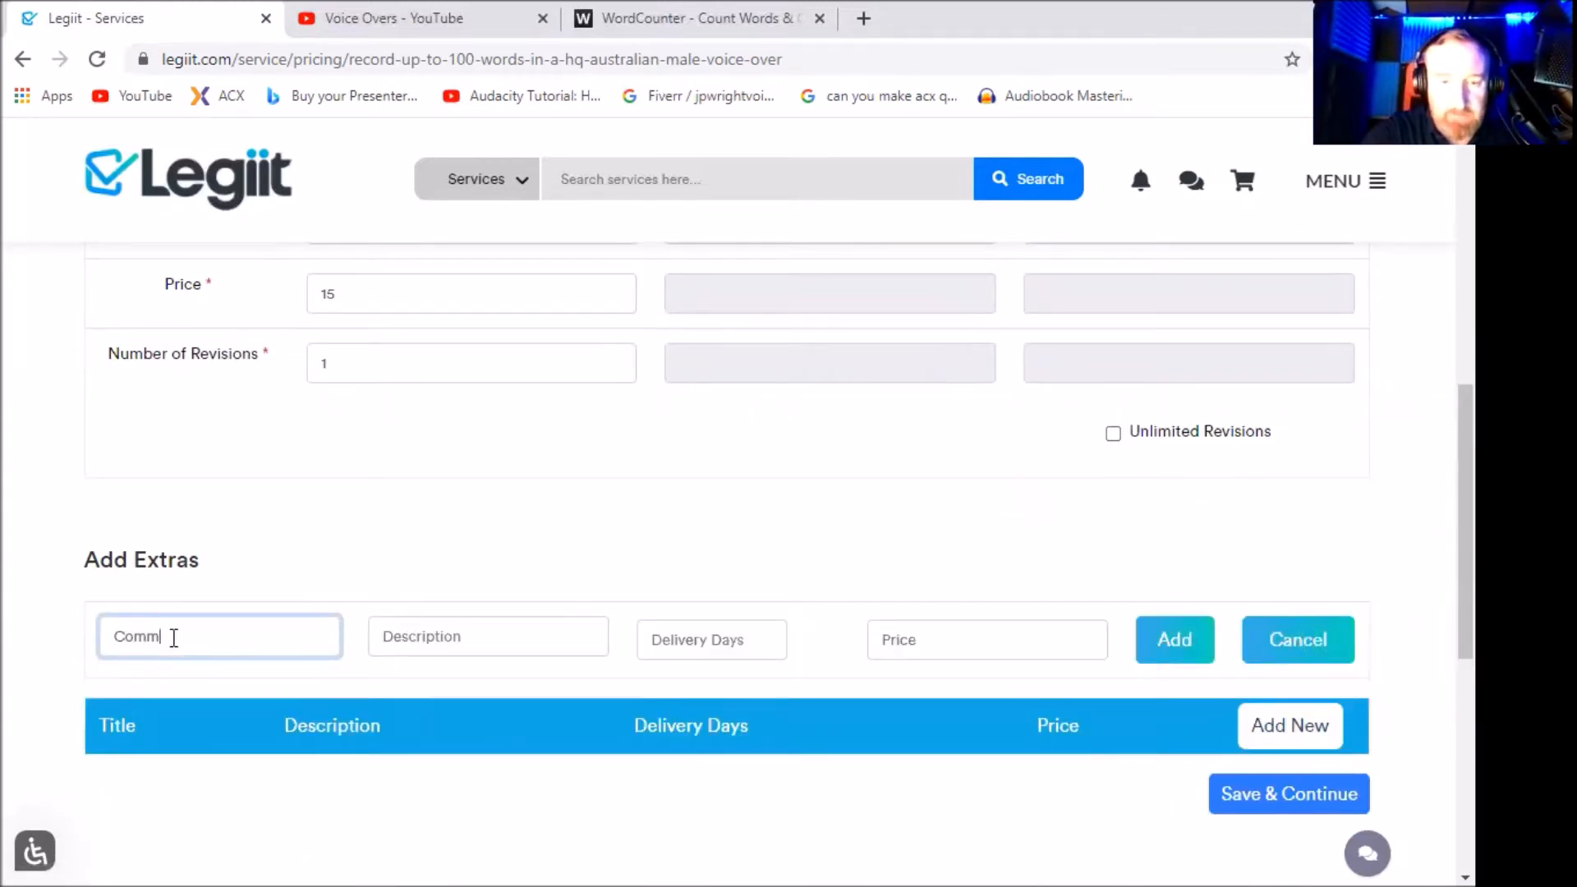
pyautogui.write('ercial Rights')
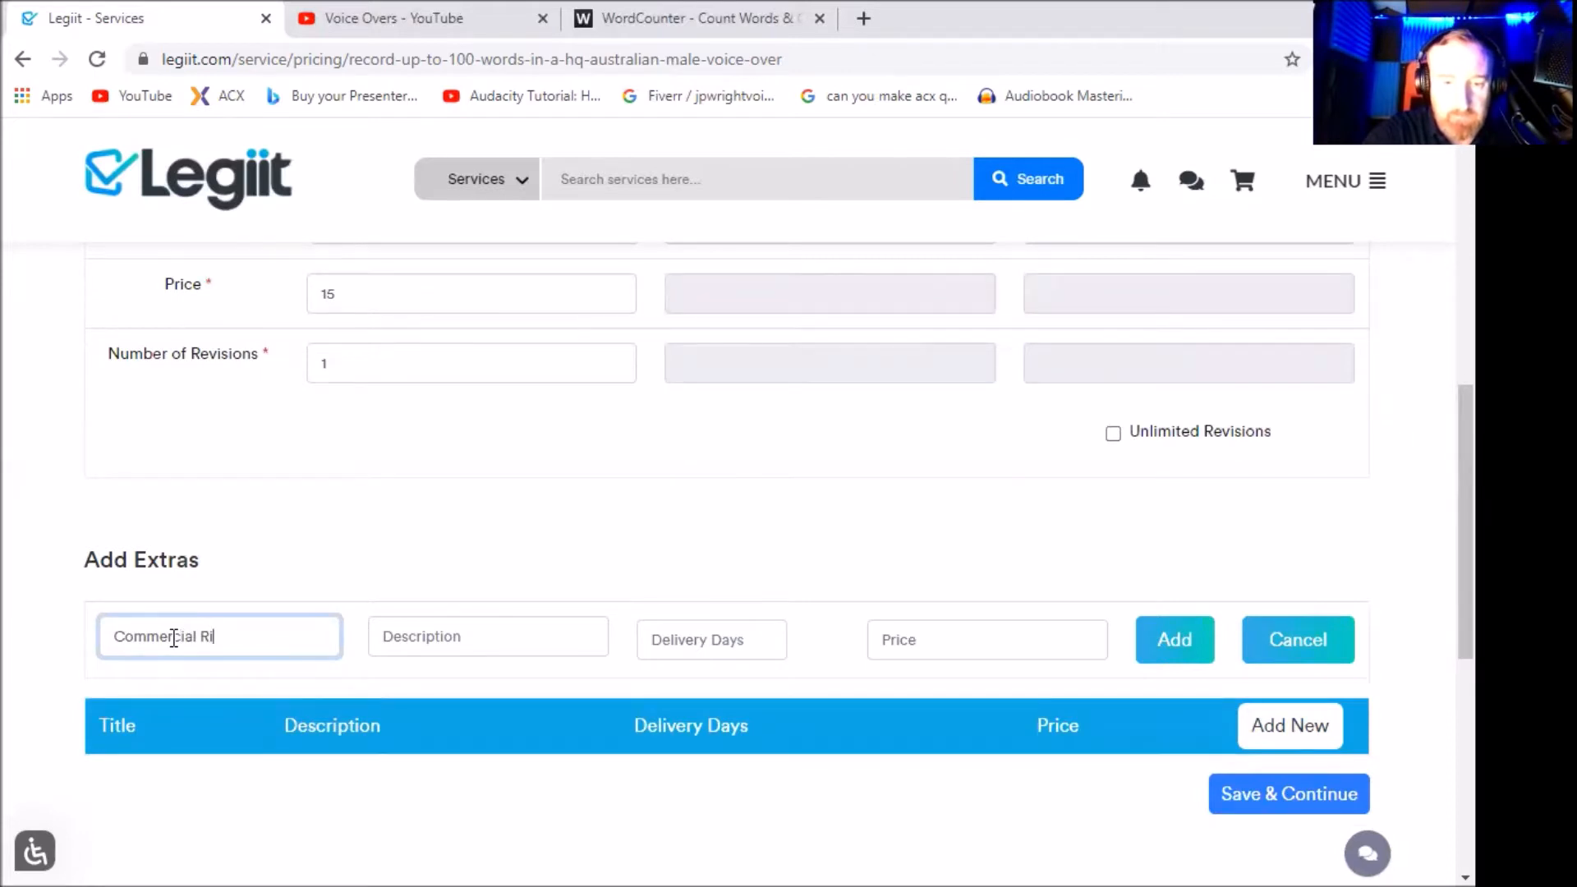
# Describe the Commercial Rights extra as "Required for online use".
pyautogui.click(417, 628)
pyautogui.write('Needed')
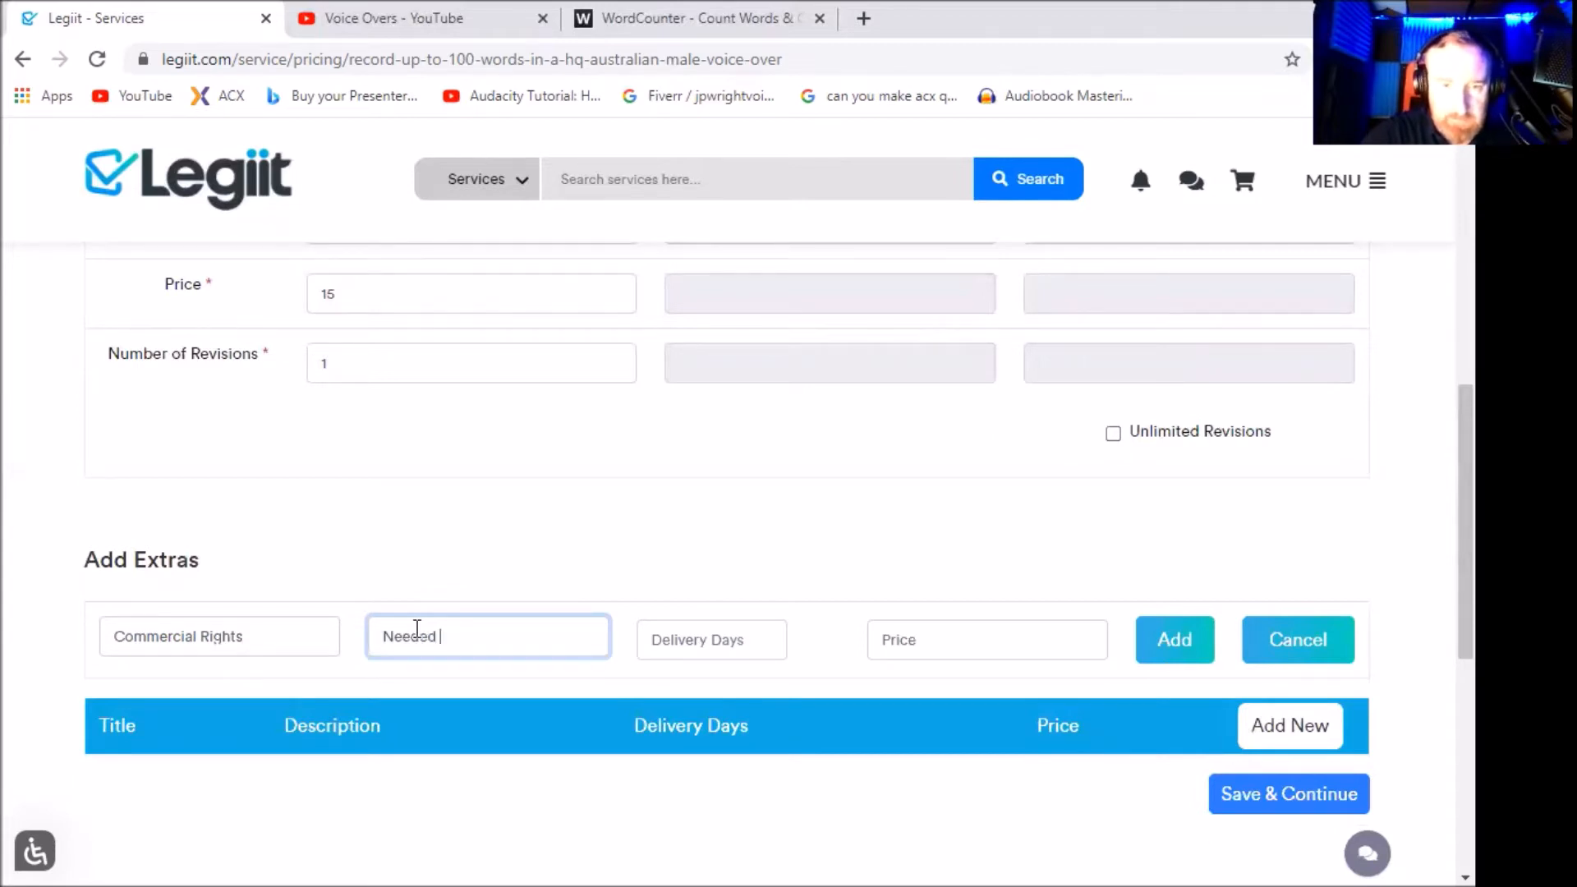
pyautogui.write(' for online use')
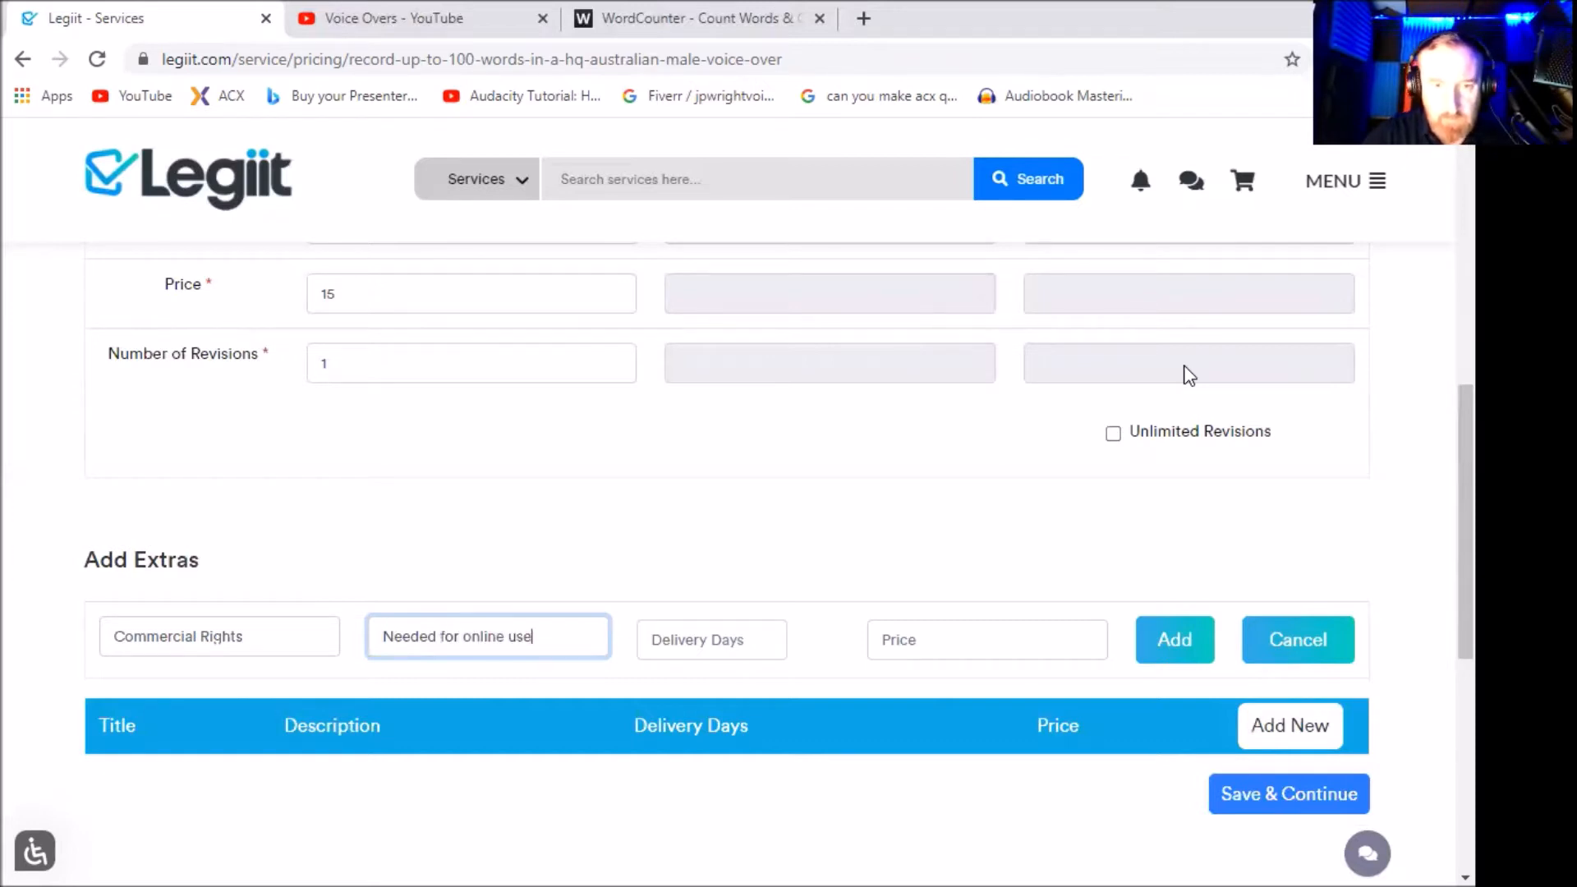
pyautogui.press('Home')
pyautogui.hotkey('ctrl', 'shift', 'Right')
pyautogui.write('R')
pyautogui.write('equired')
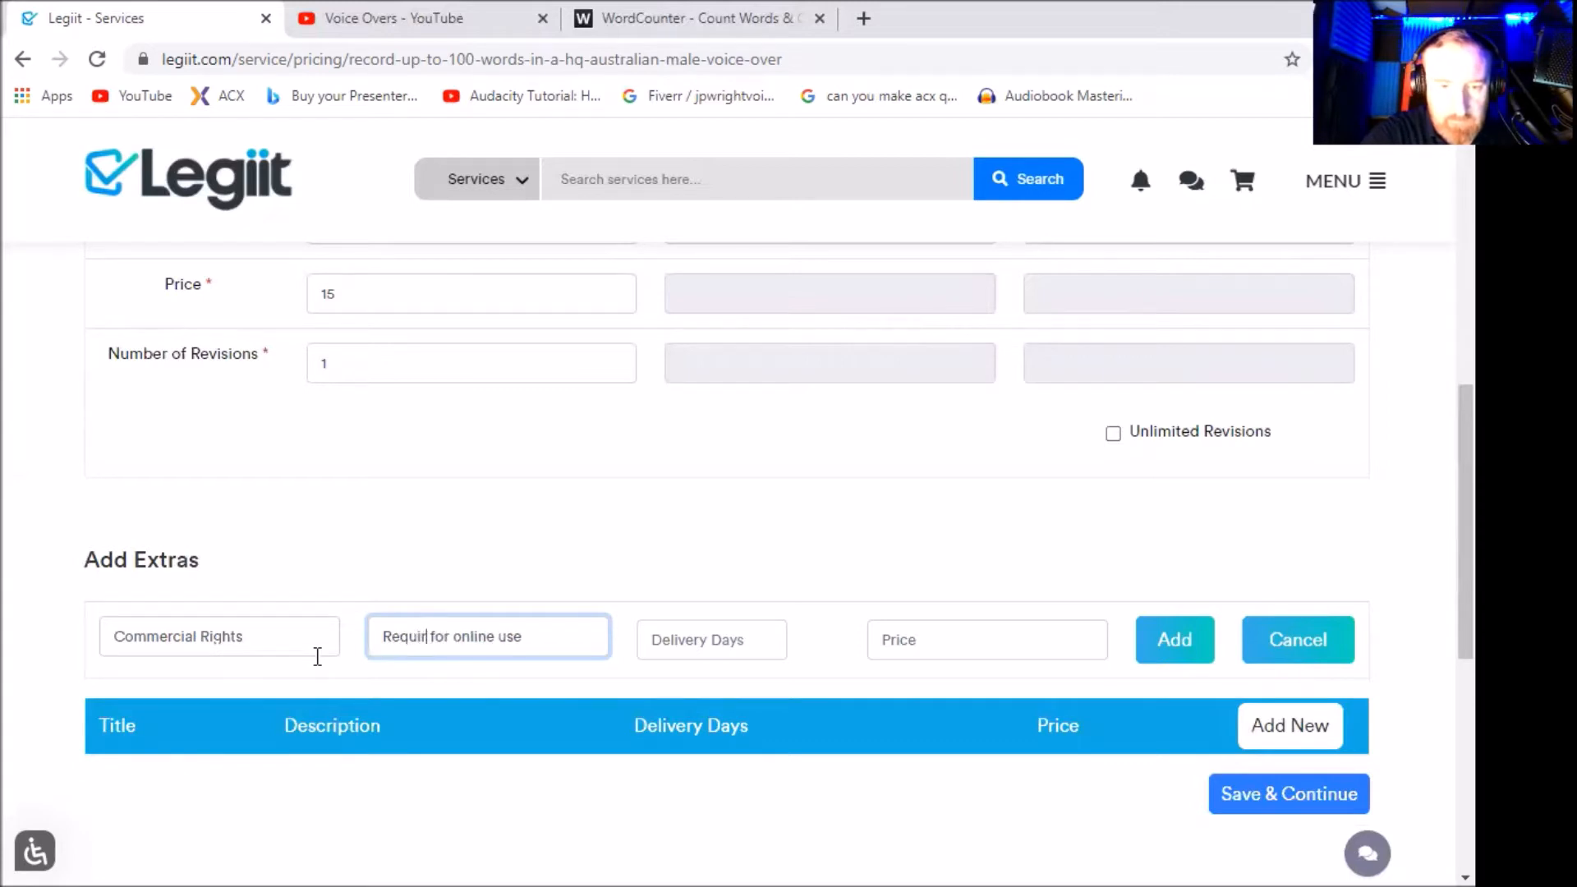
# Give the Commercial Rights extra 1 delivery day and a price of 25, and add it to the service.
pyautogui.click(723, 647)
pyautogui.scroll(4, 471, 534)
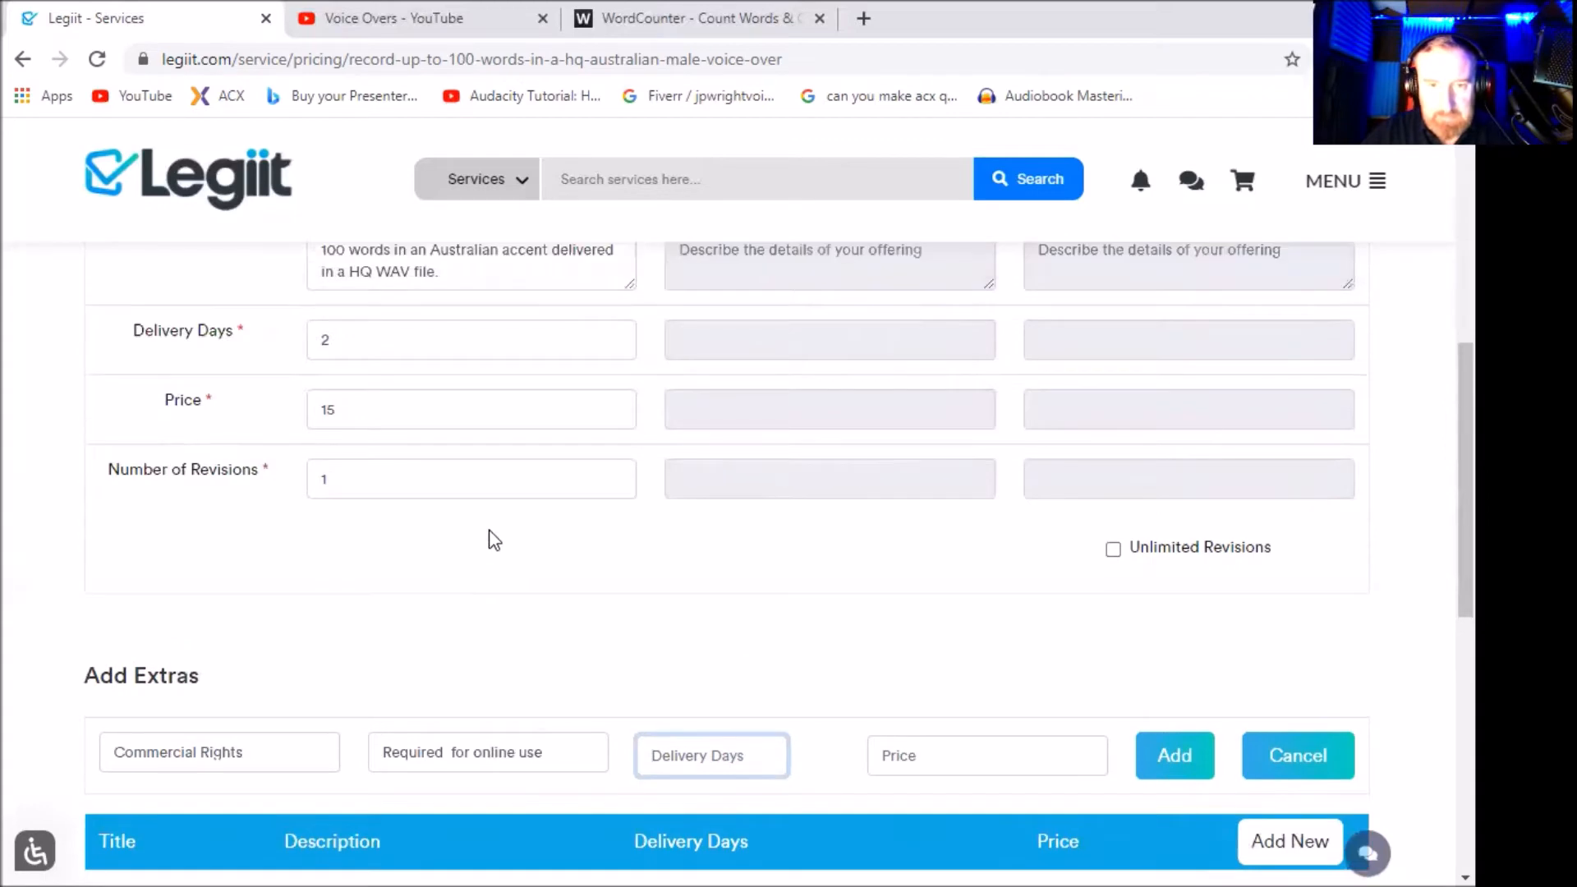
pyautogui.scroll(-4, 532, 546)
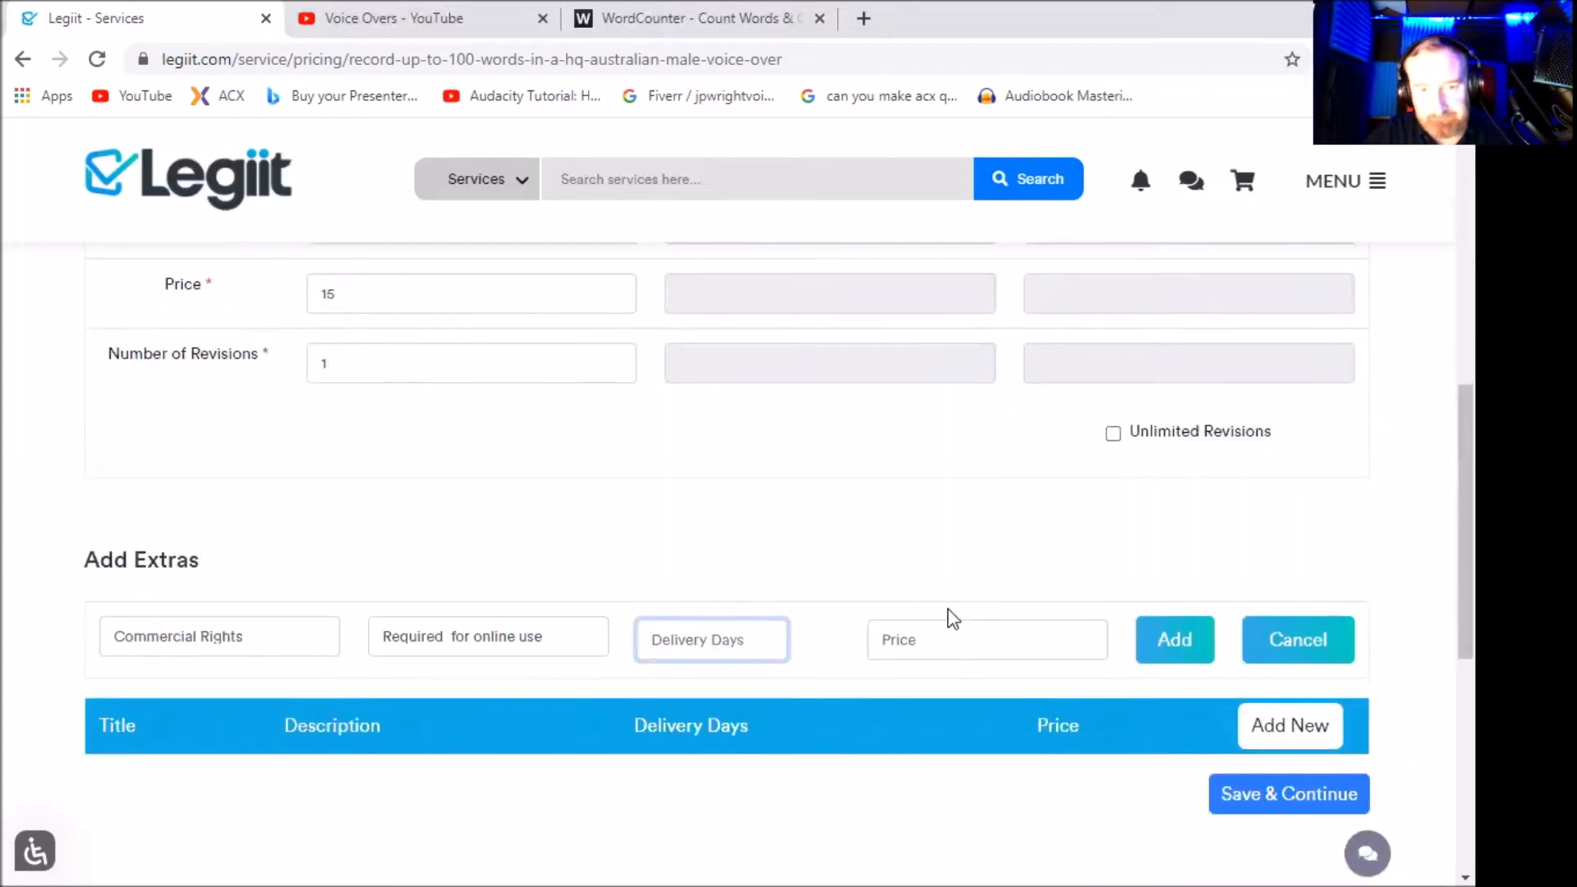
pyautogui.write('1')
pyautogui.click(968, 644)
pyautogui.write('25')
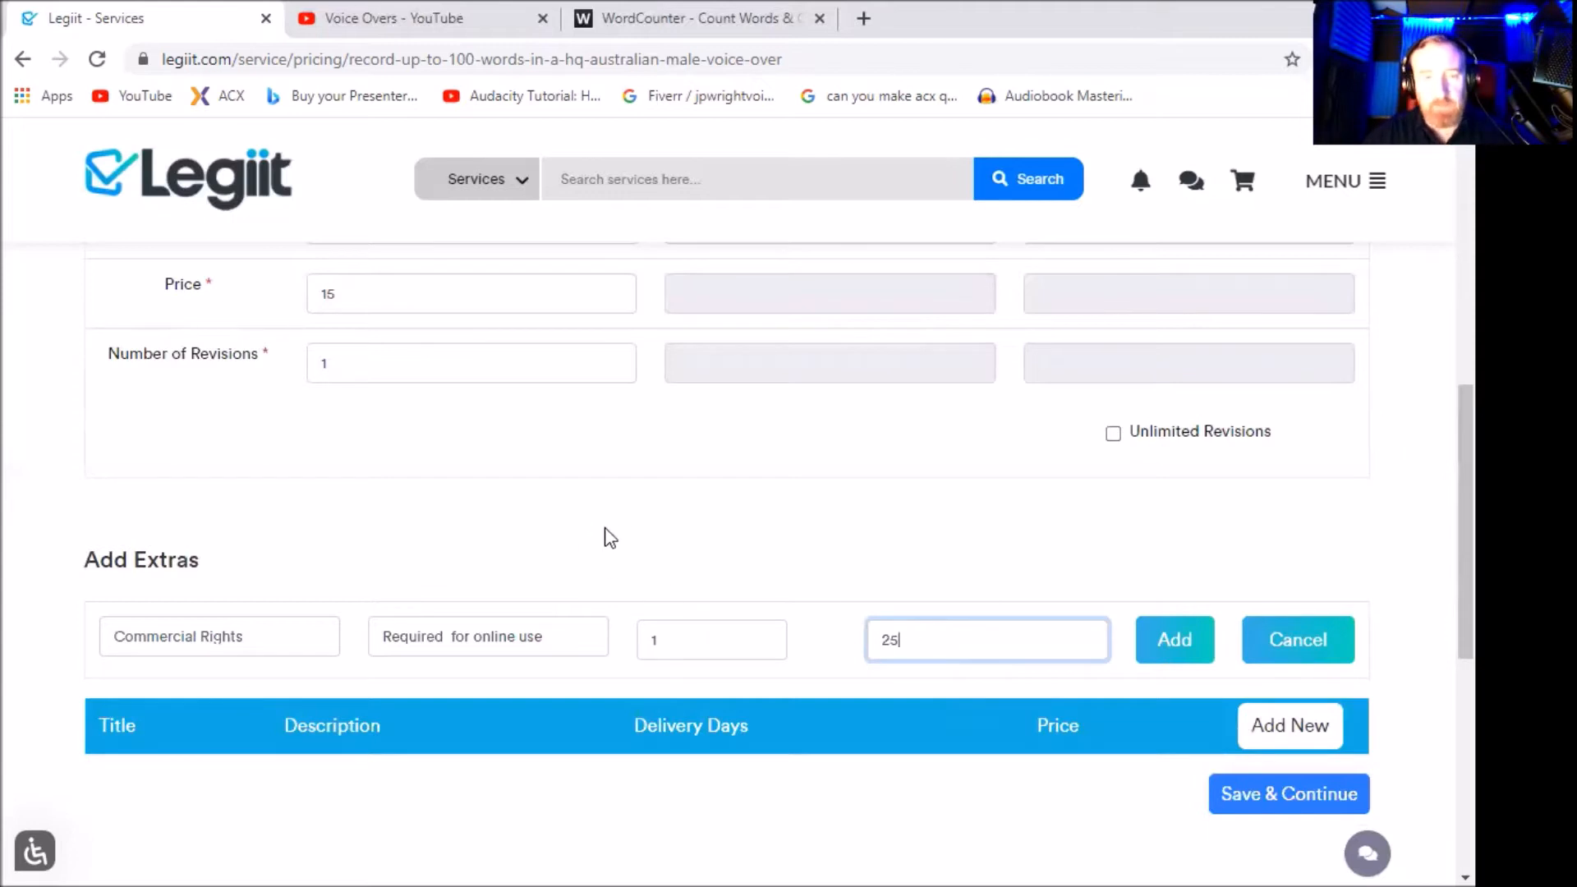
pyautogui.click(1161, 644)
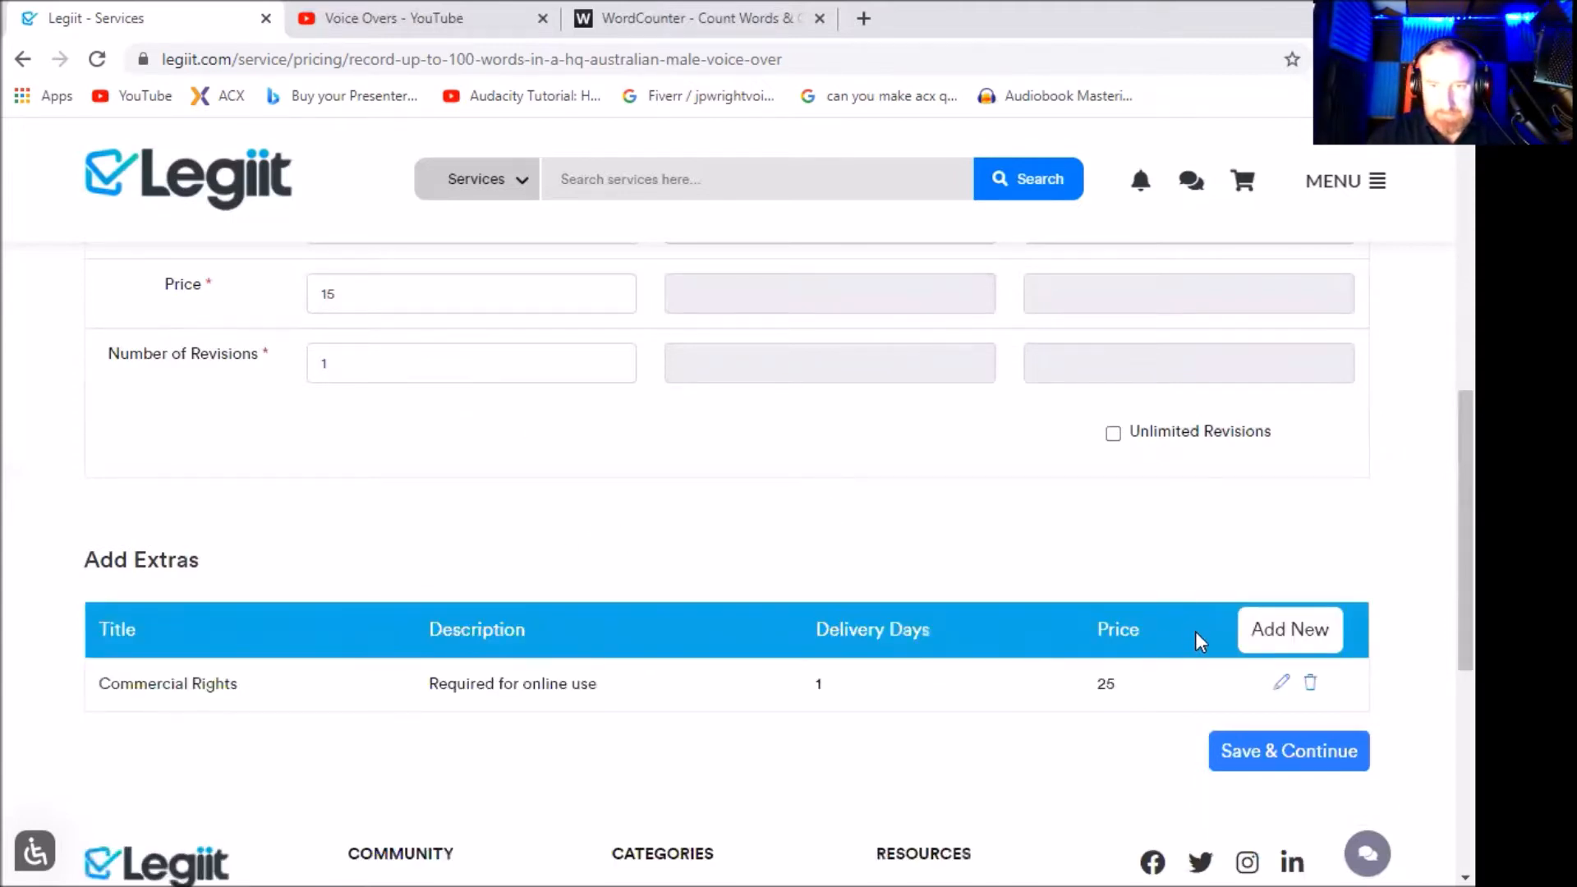
# Start a second service extra and title it "Broadcasting rights".
pyautogui.click(1288, 628)
pyautogui.click(169, 629)
pyautogui.write('Broadc')
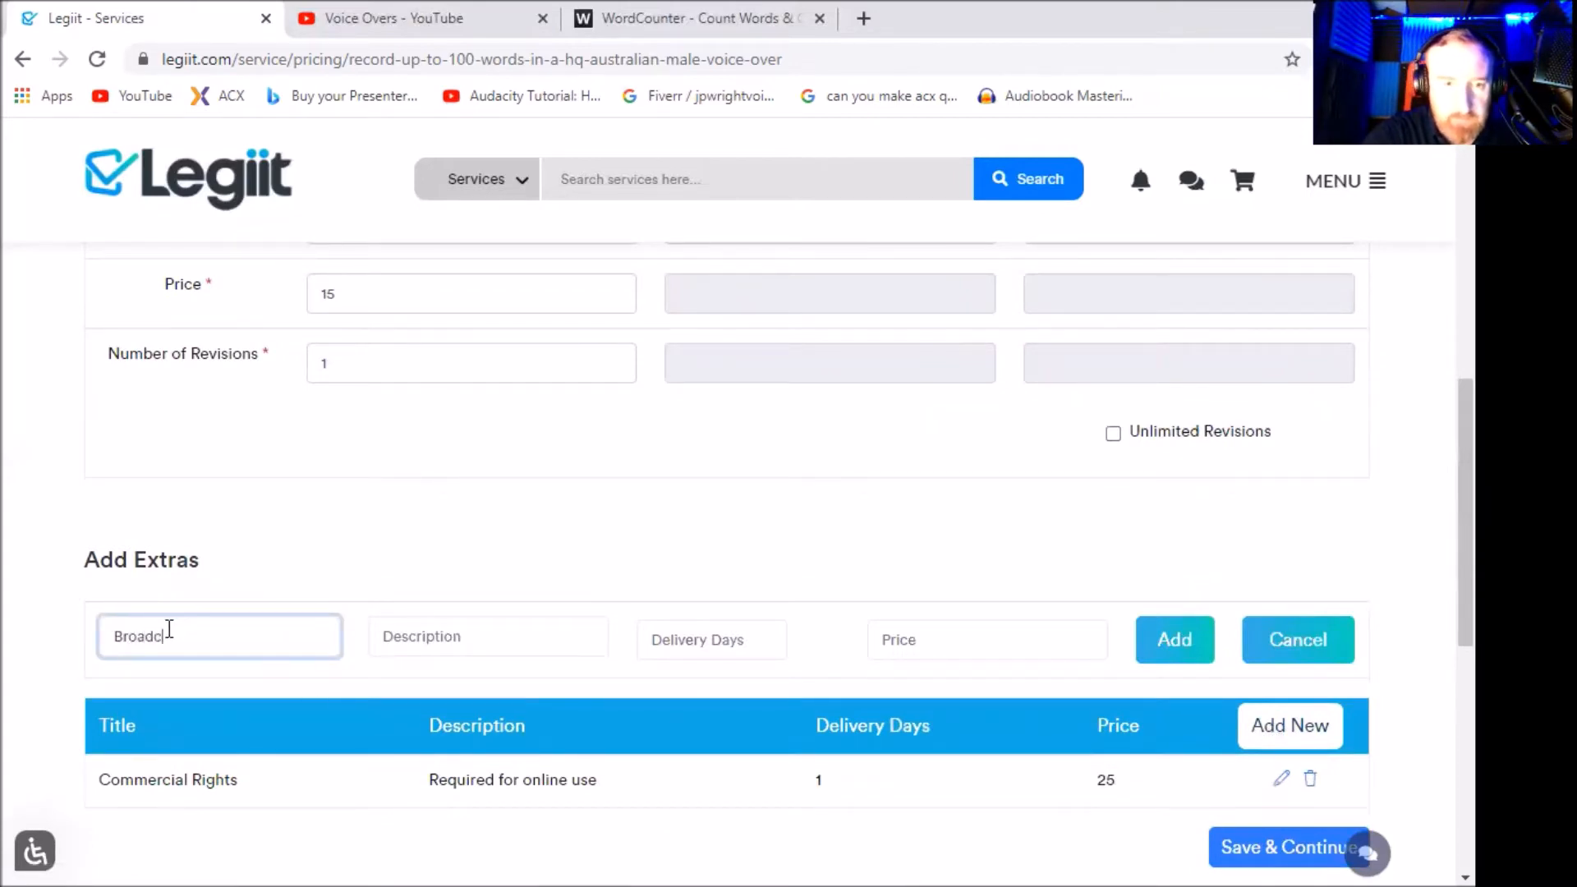
pyautogui.write('asting r')
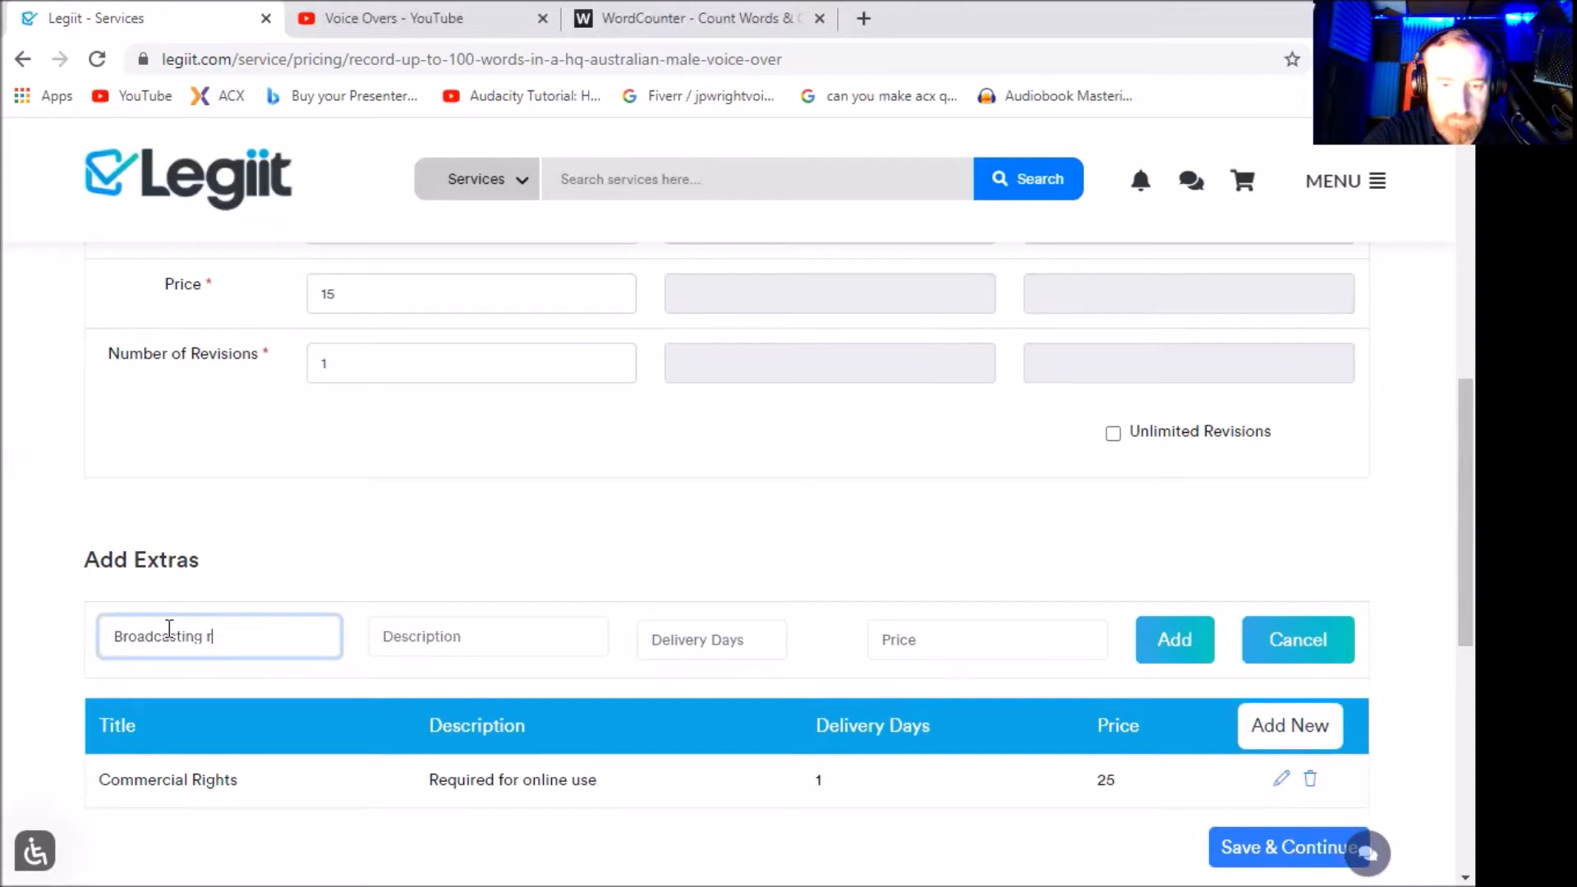
pyautogui.write('ights')
# Describe the Broadcasting rights extra as "Required for paid online adverts , Radio or TV use.".
pyautogui.click(440, 647)
pyautogui.write('Requi')
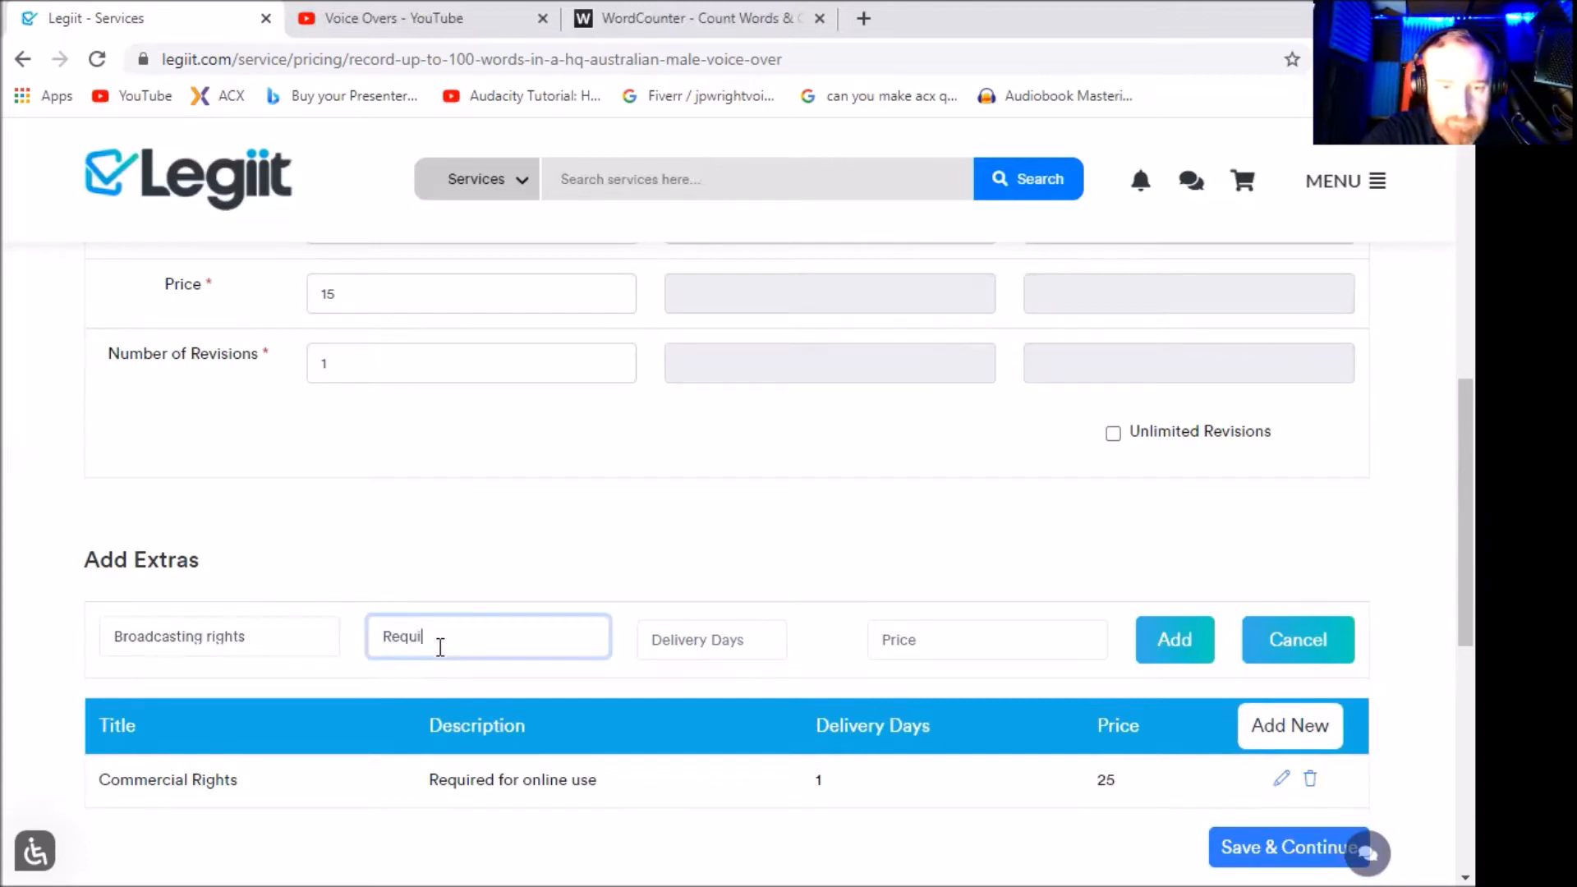
pyautogui.write('red for pai')
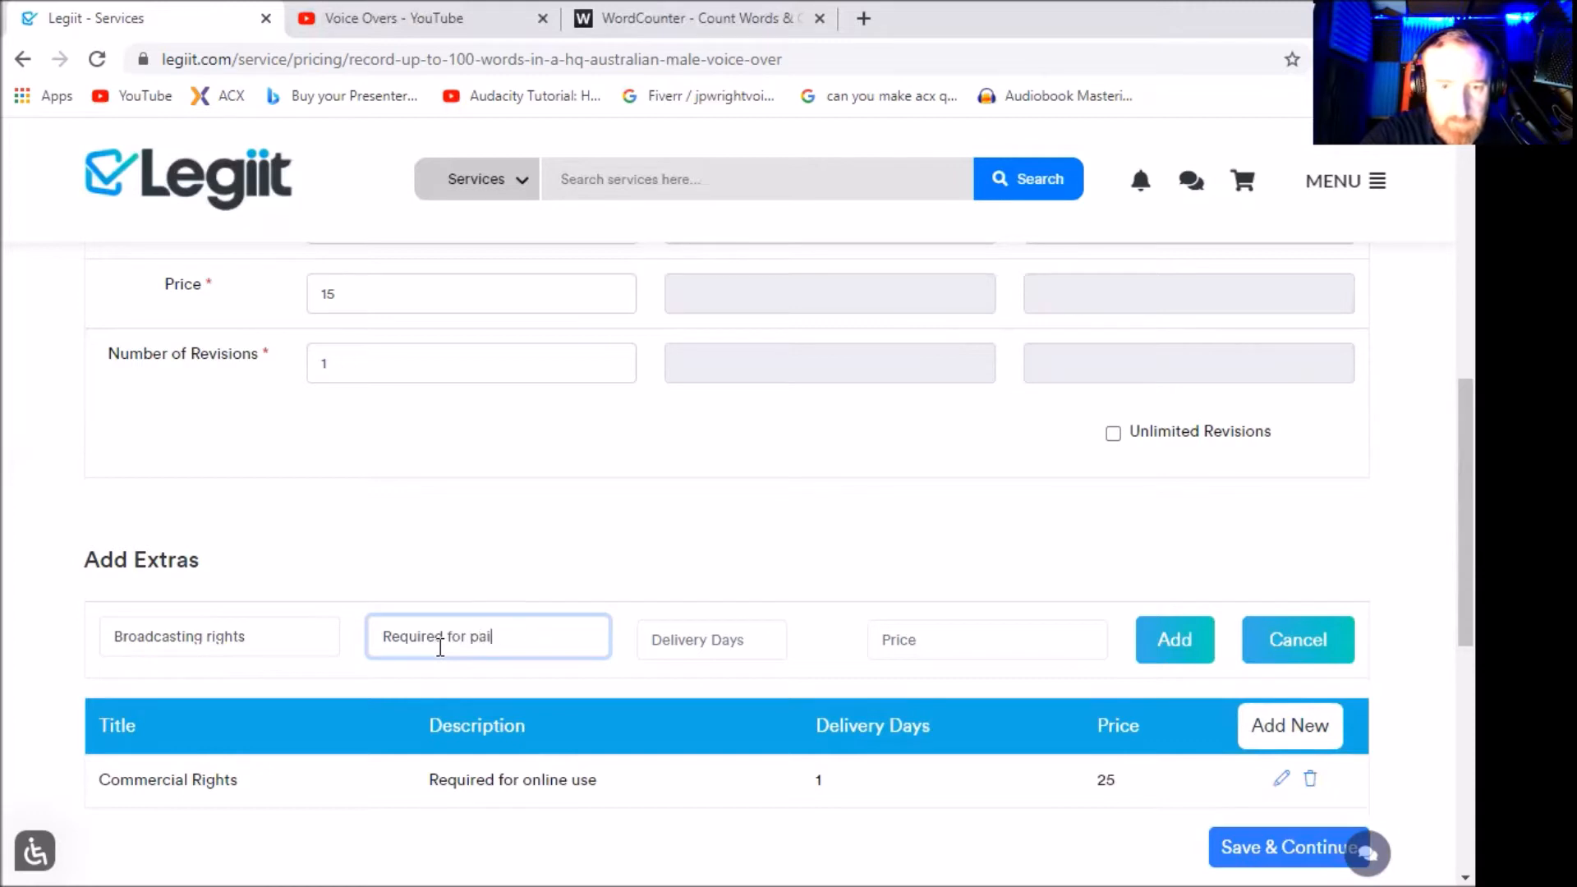
pyautogui.write('d online')
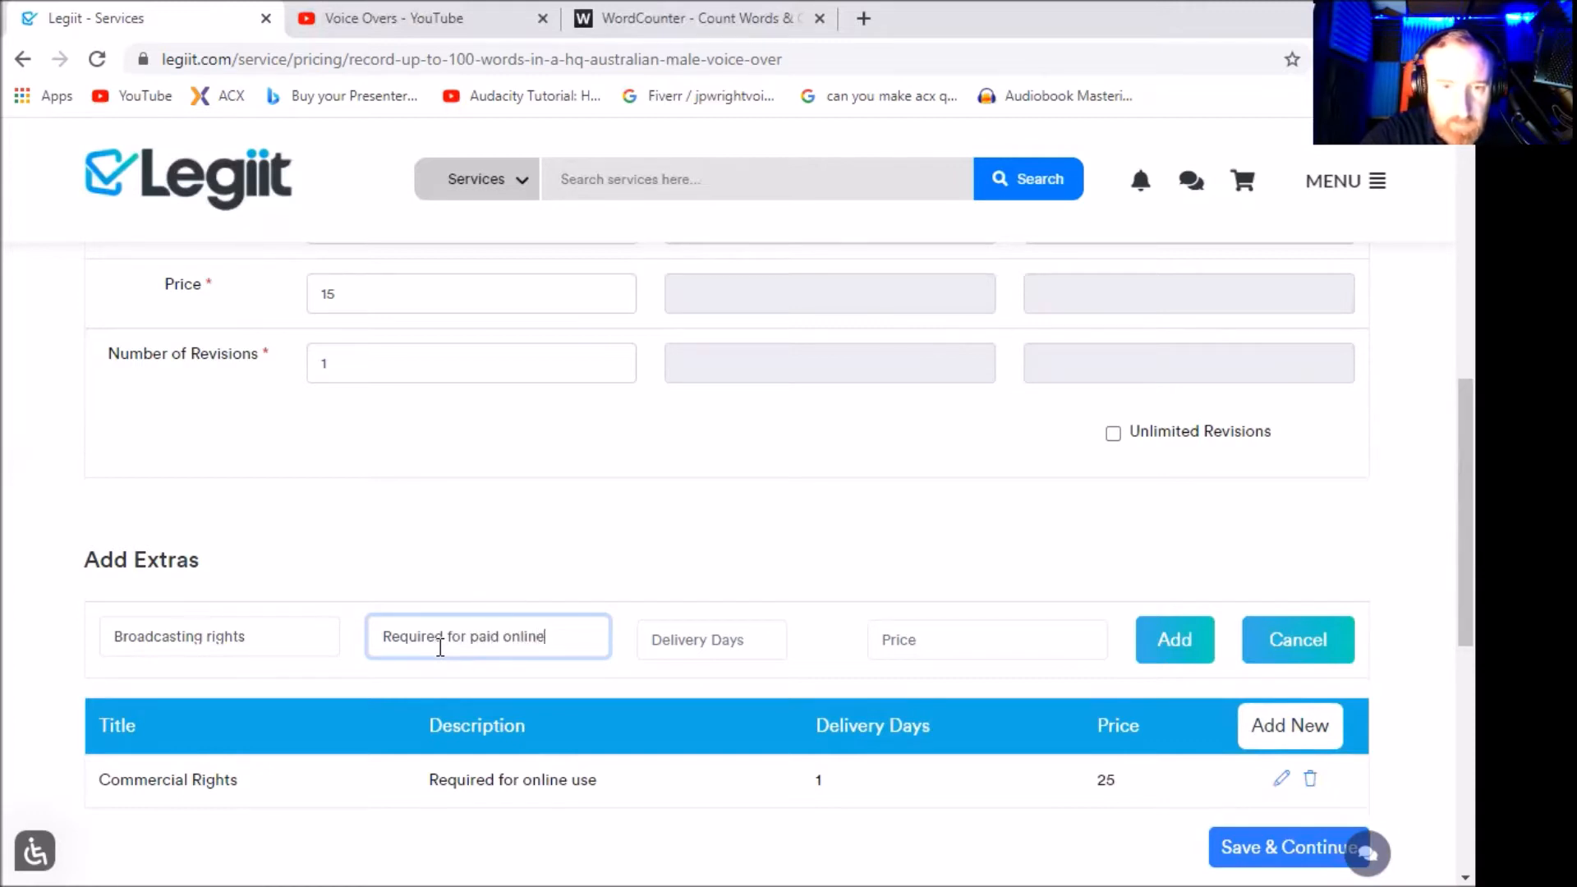
pyautogui.write(' advert')
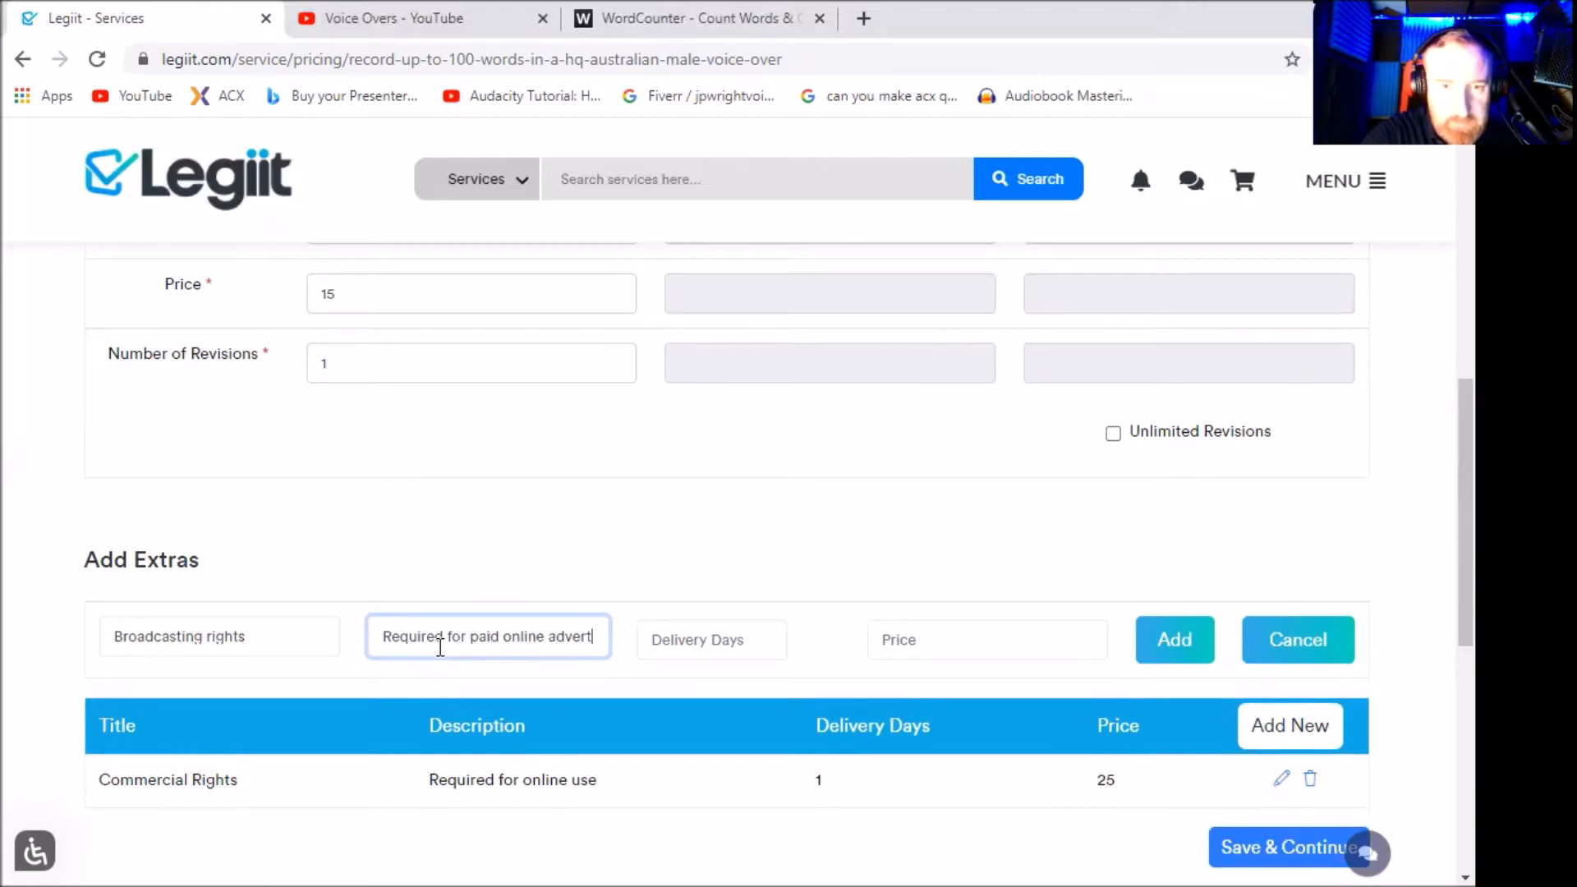
pyautogui.write('s')
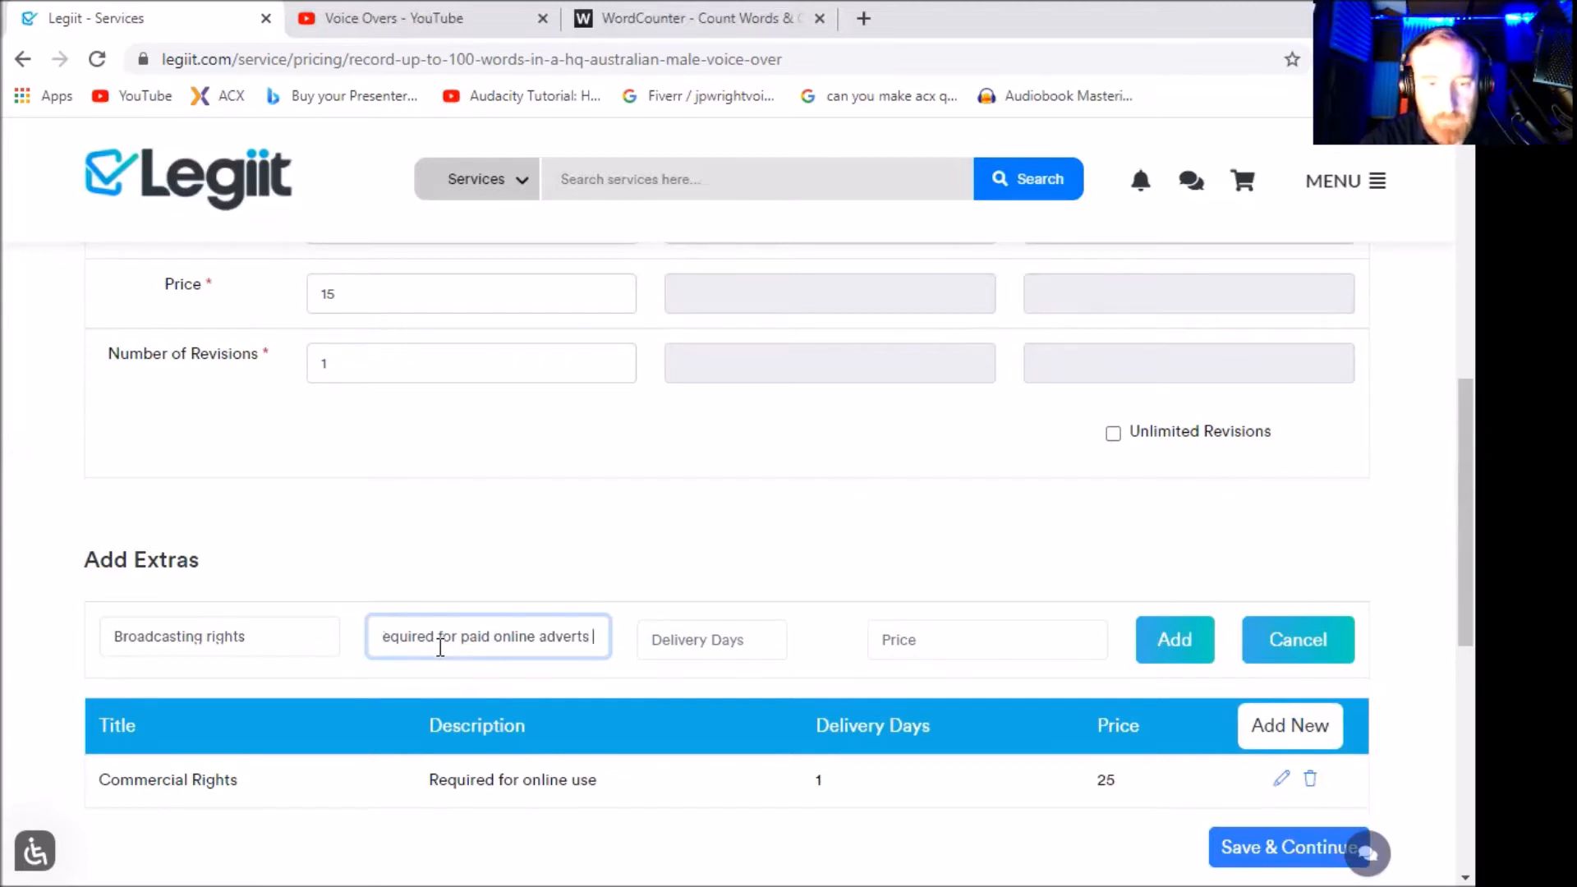
pyautogui.write(' , Radio')
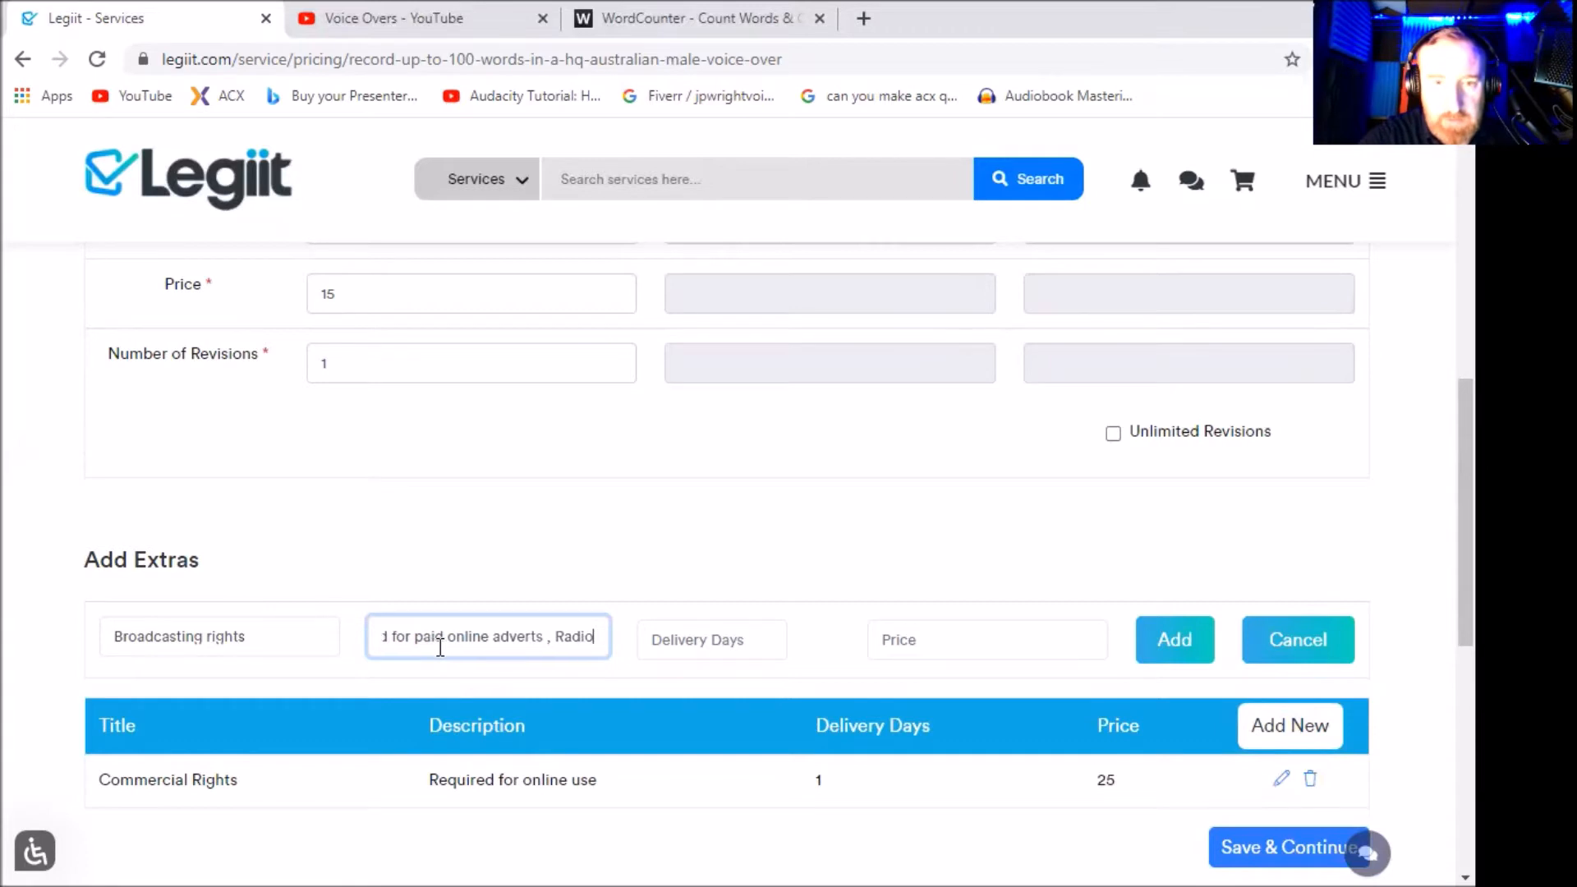
pyautogui.write(' or TV')
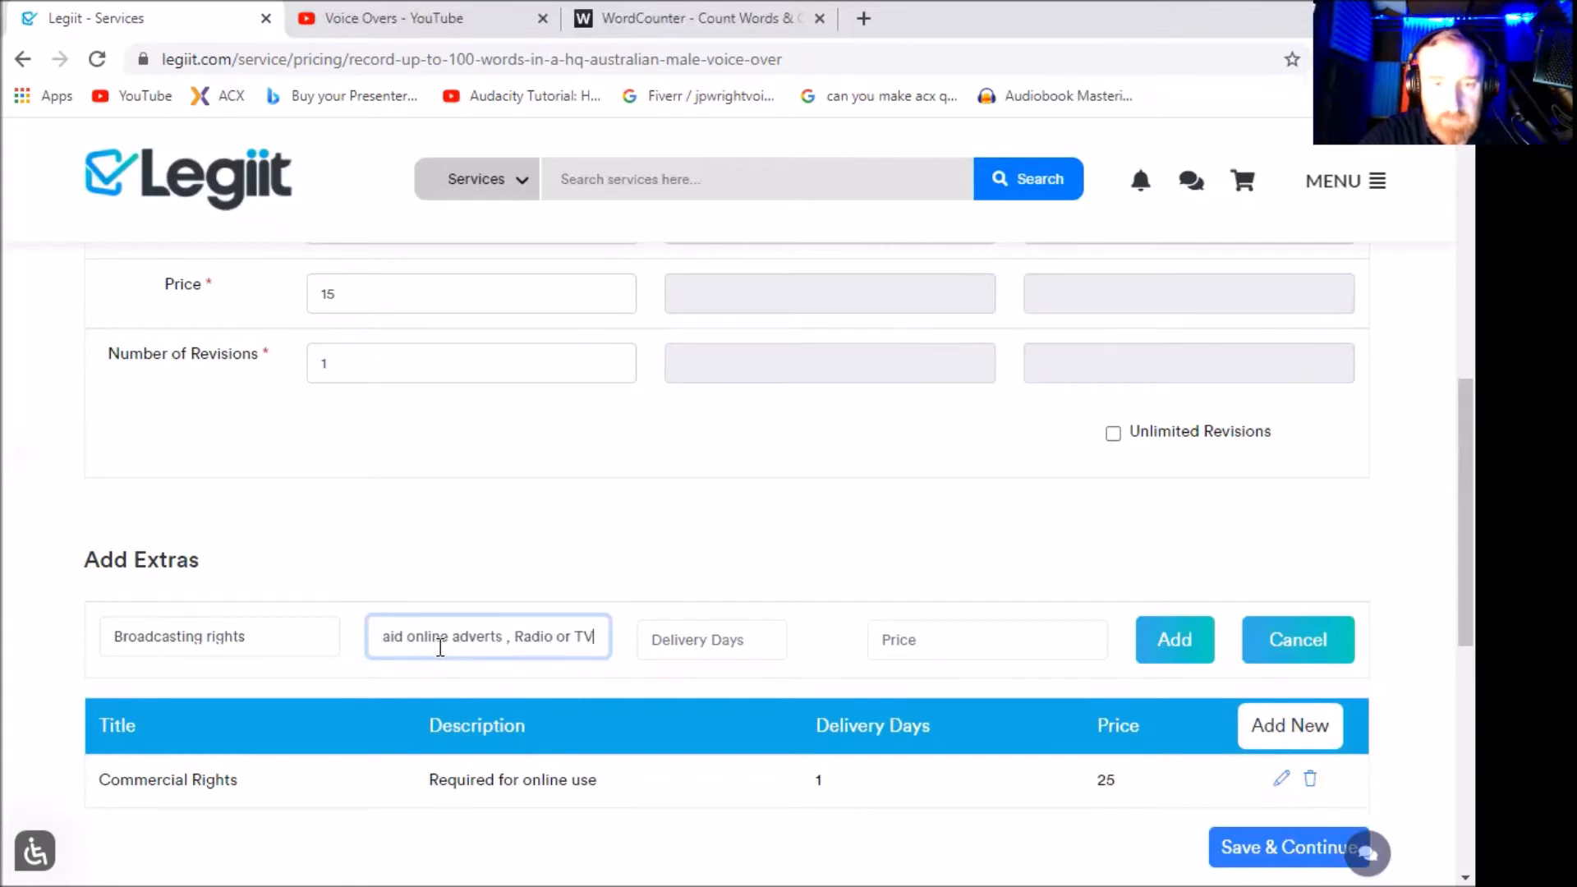
pyautogui.write(' use.')
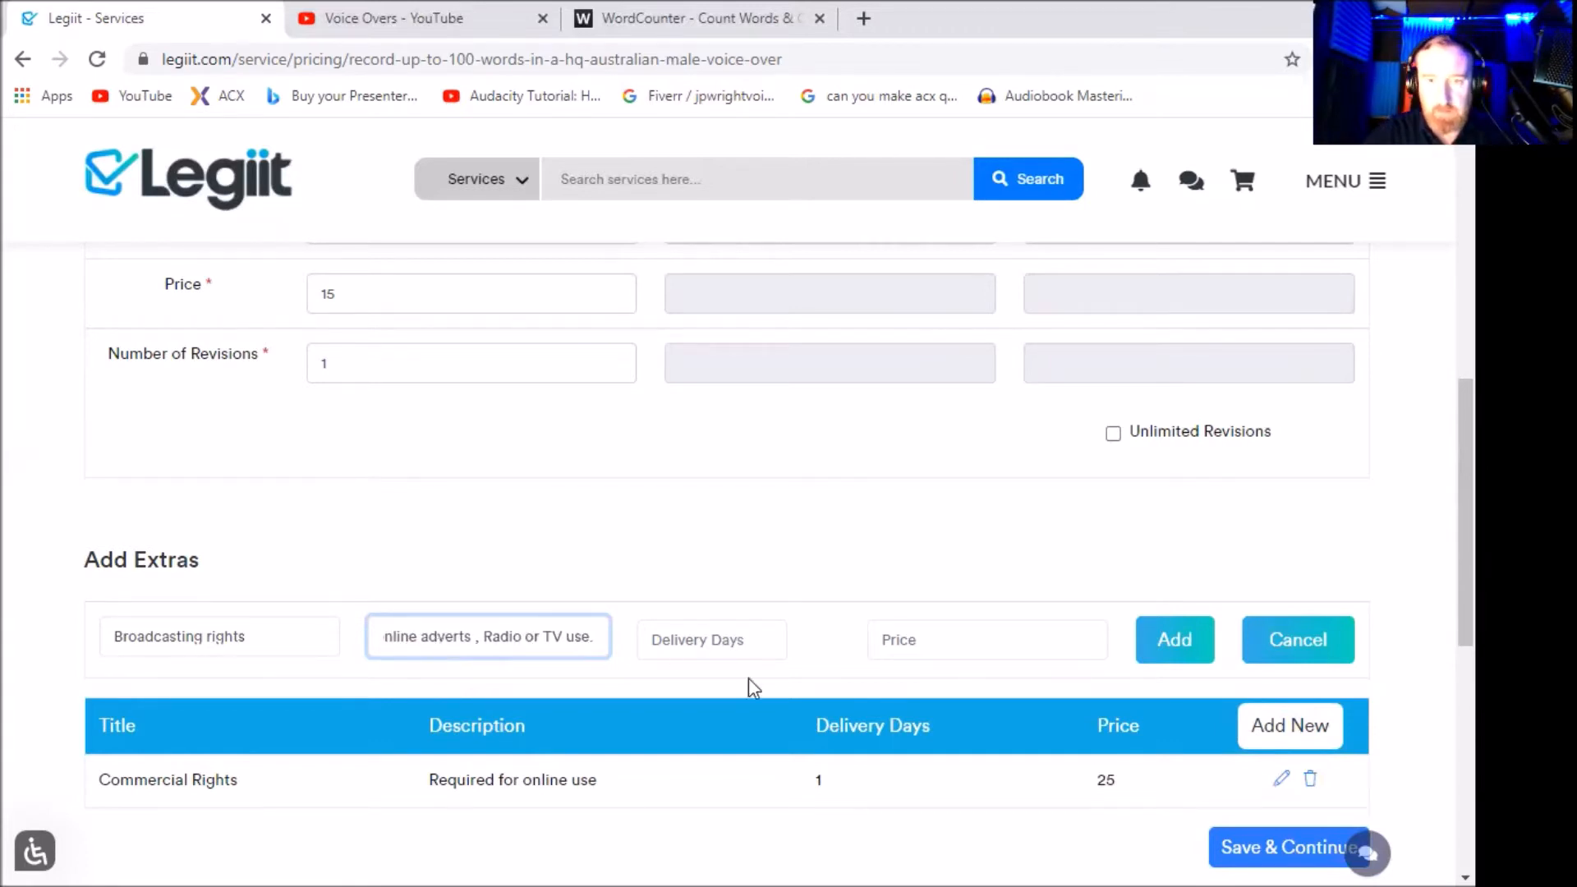
# Give the Broadcasting rights extra 1 delivery day and a price of 55, and add it to the service.
pyautogui.click(726, 640)
pyautogui.write('1')
pyautogui.click(964, 644)
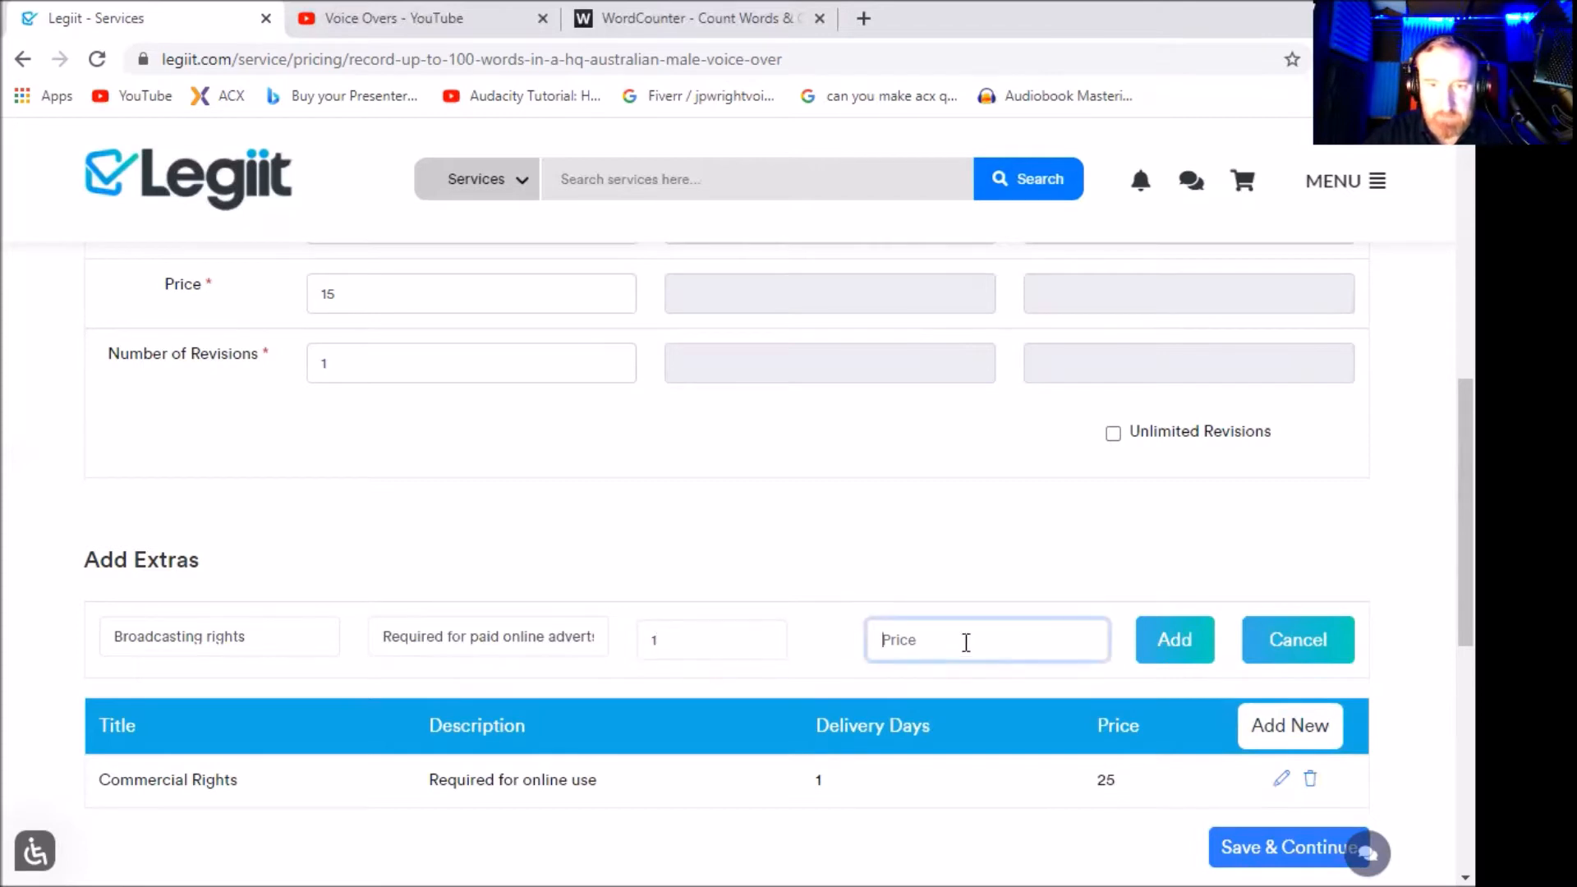
pyautogui.write('55')
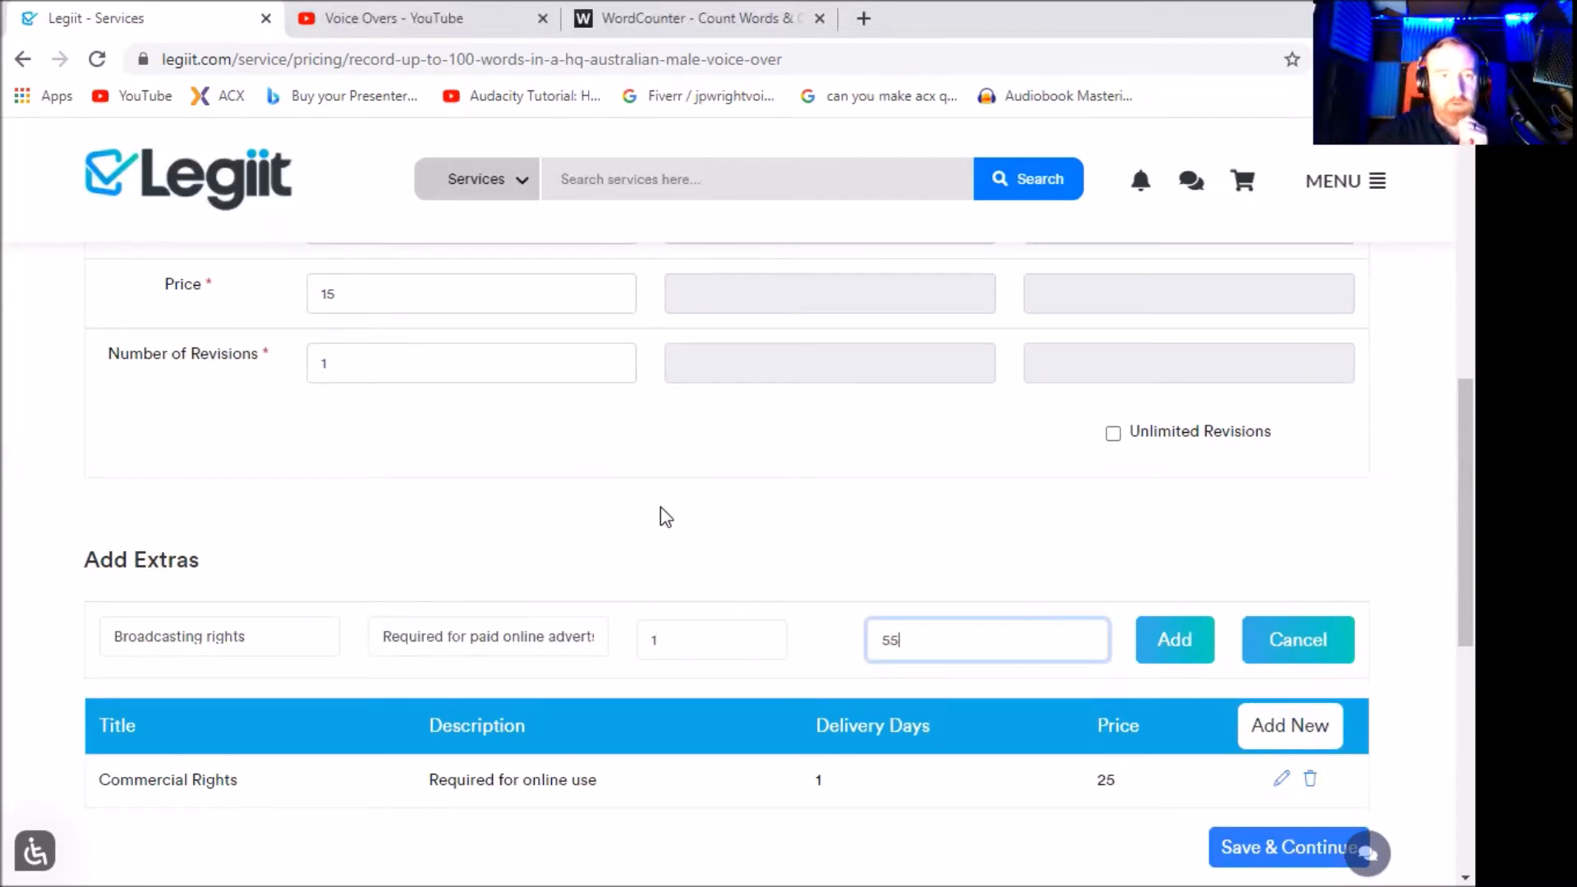
pyautogui.click(1171, 651)
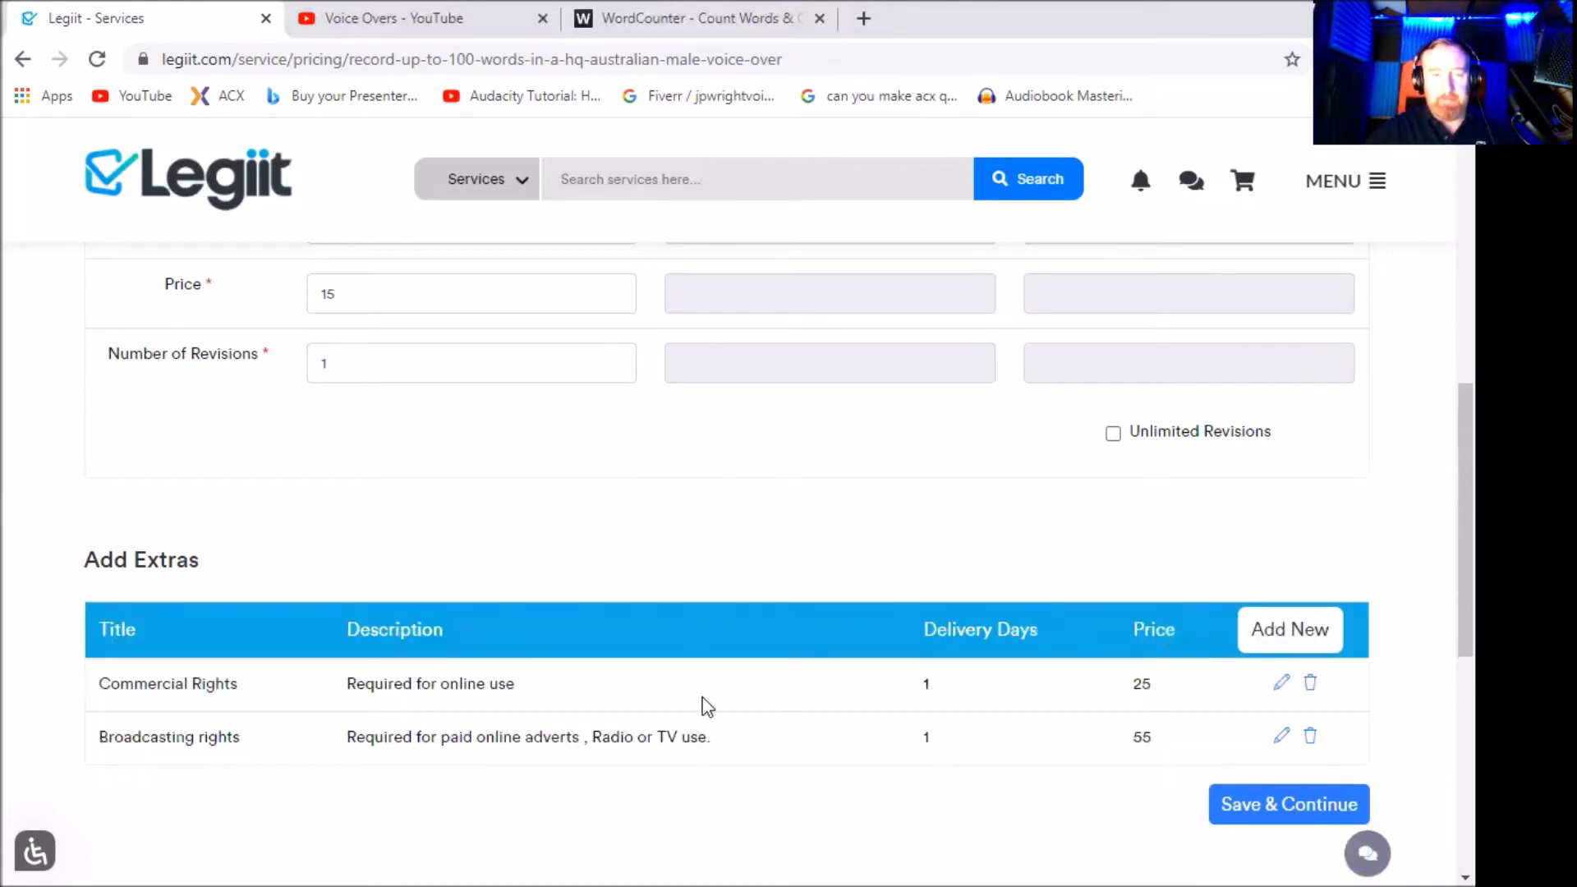
# Start a third service extra titled "Extra fast Delivery" with the description "Delivers in 24 hours".
pyautogui.scroll(1, 753, 537)
pyautogui.scroll(-1, 753, 538)
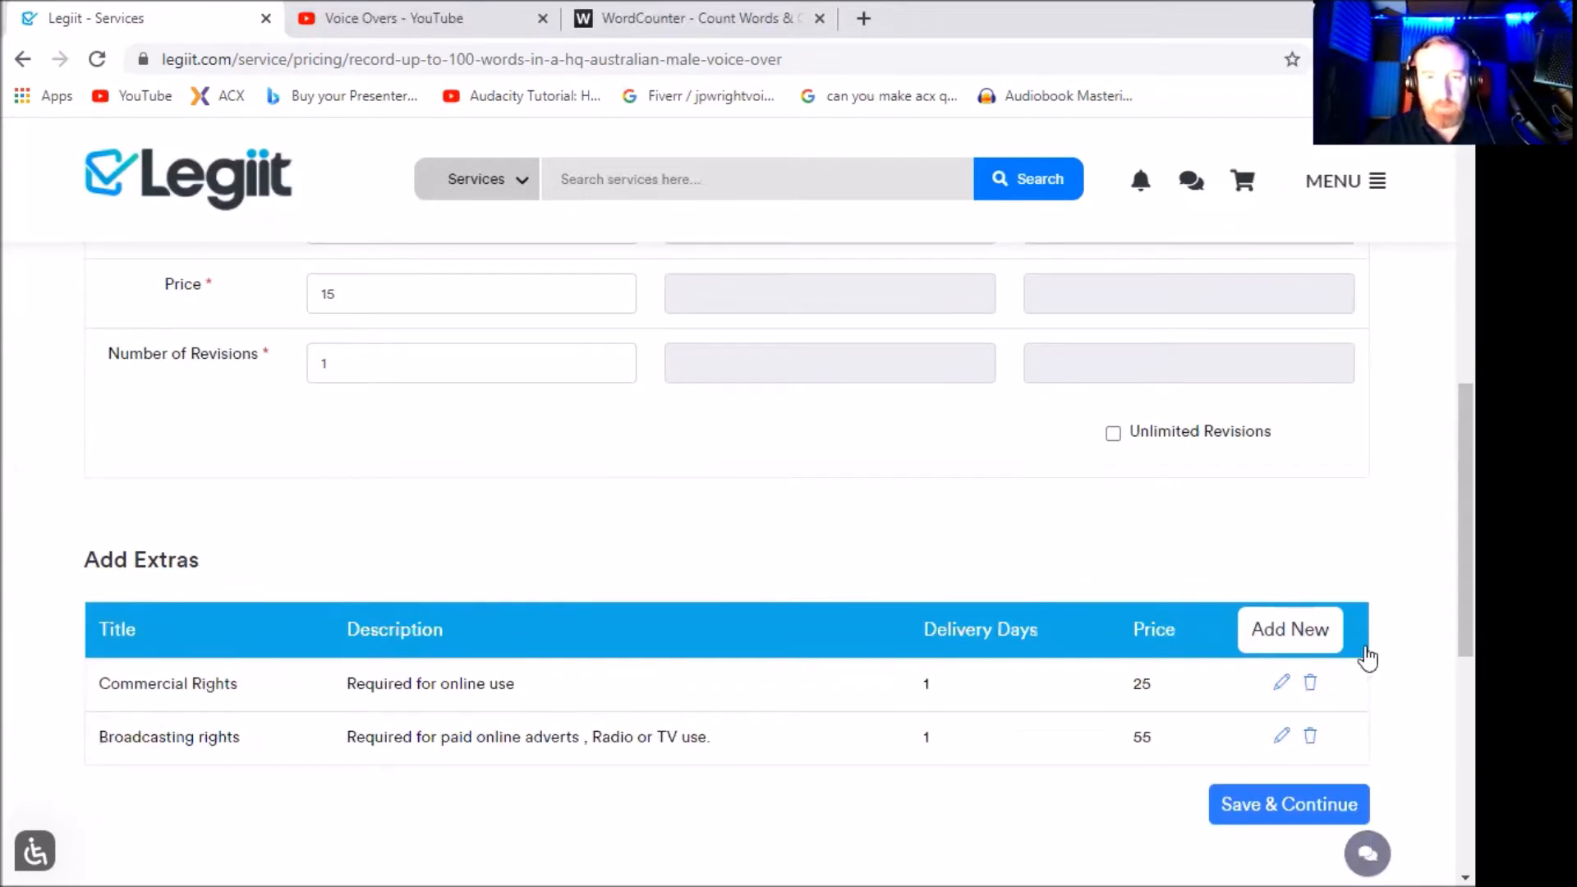
pyautogui.click(1274, 634)
pyautogui.click(194, 629)
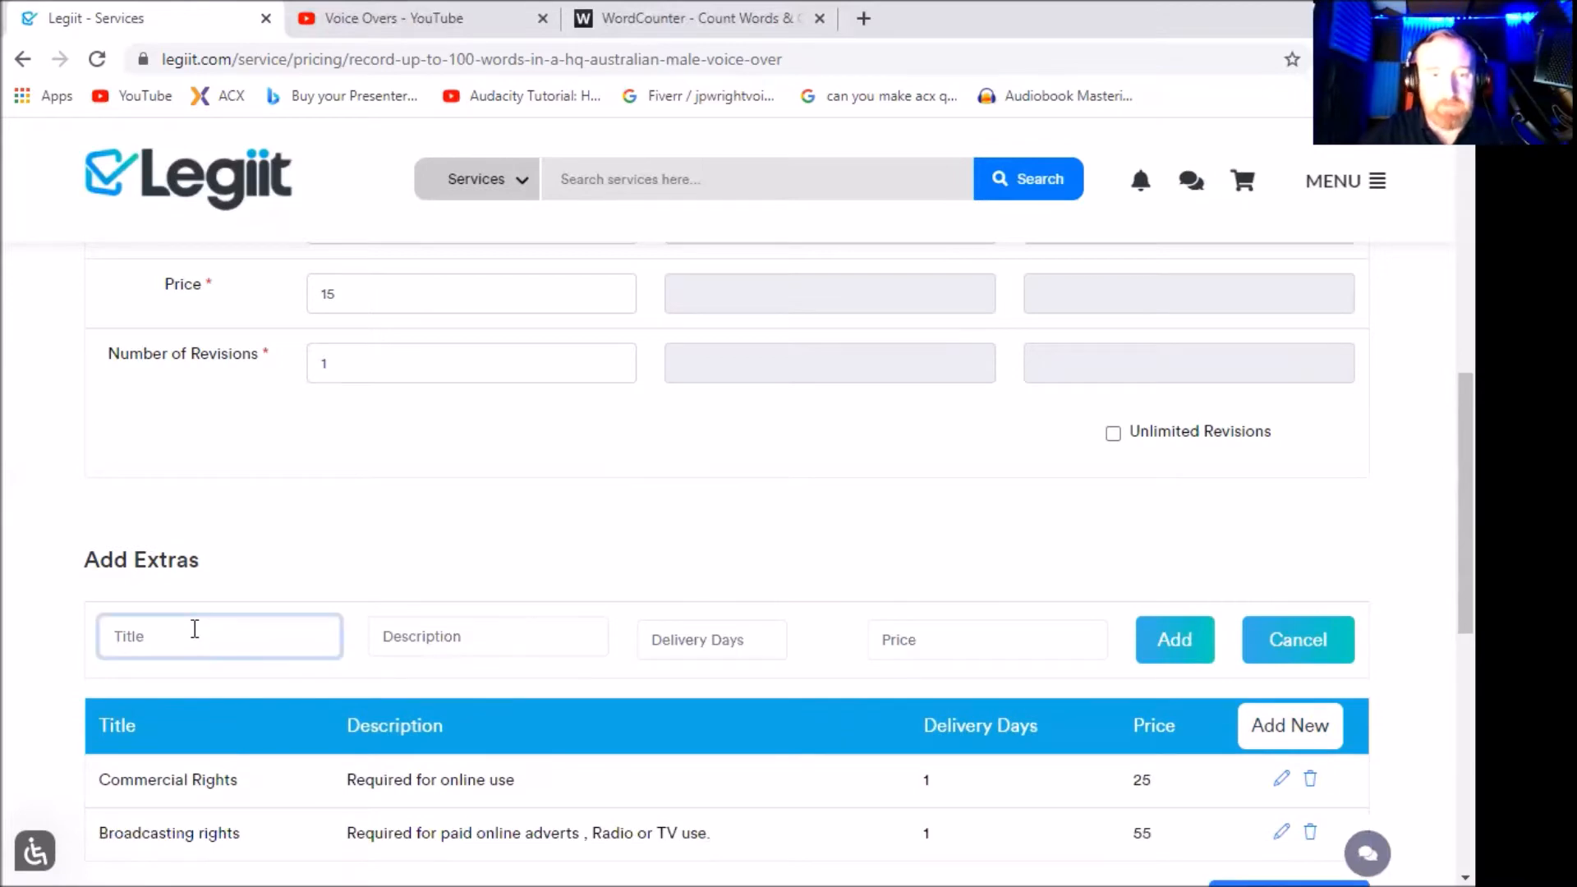
pyautogui.write('Extra ')
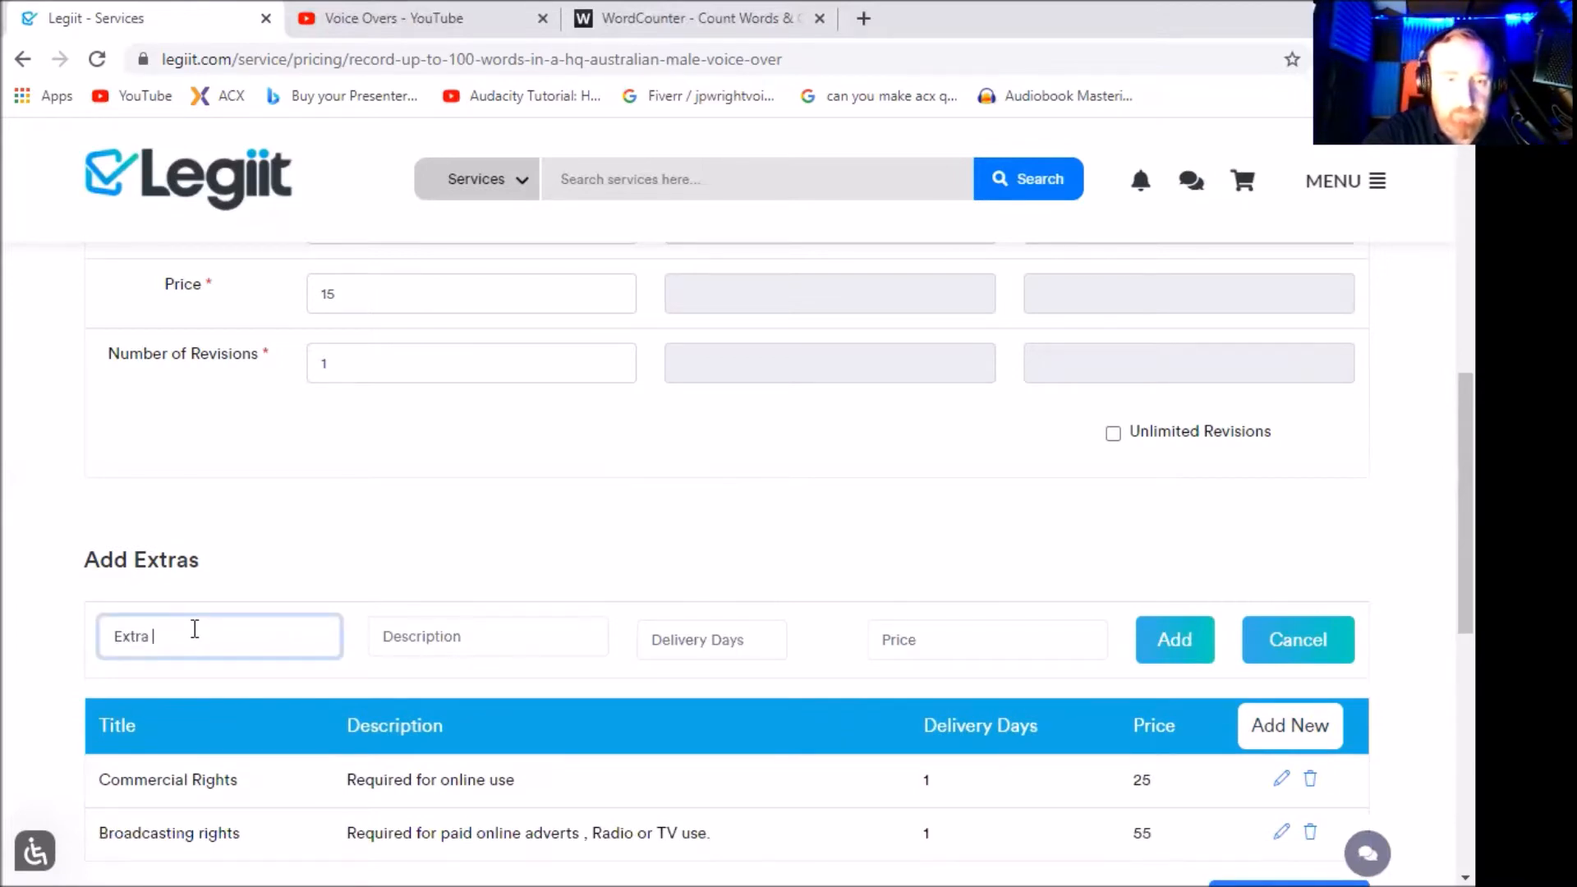
pyautogui.write('fast Delivery')
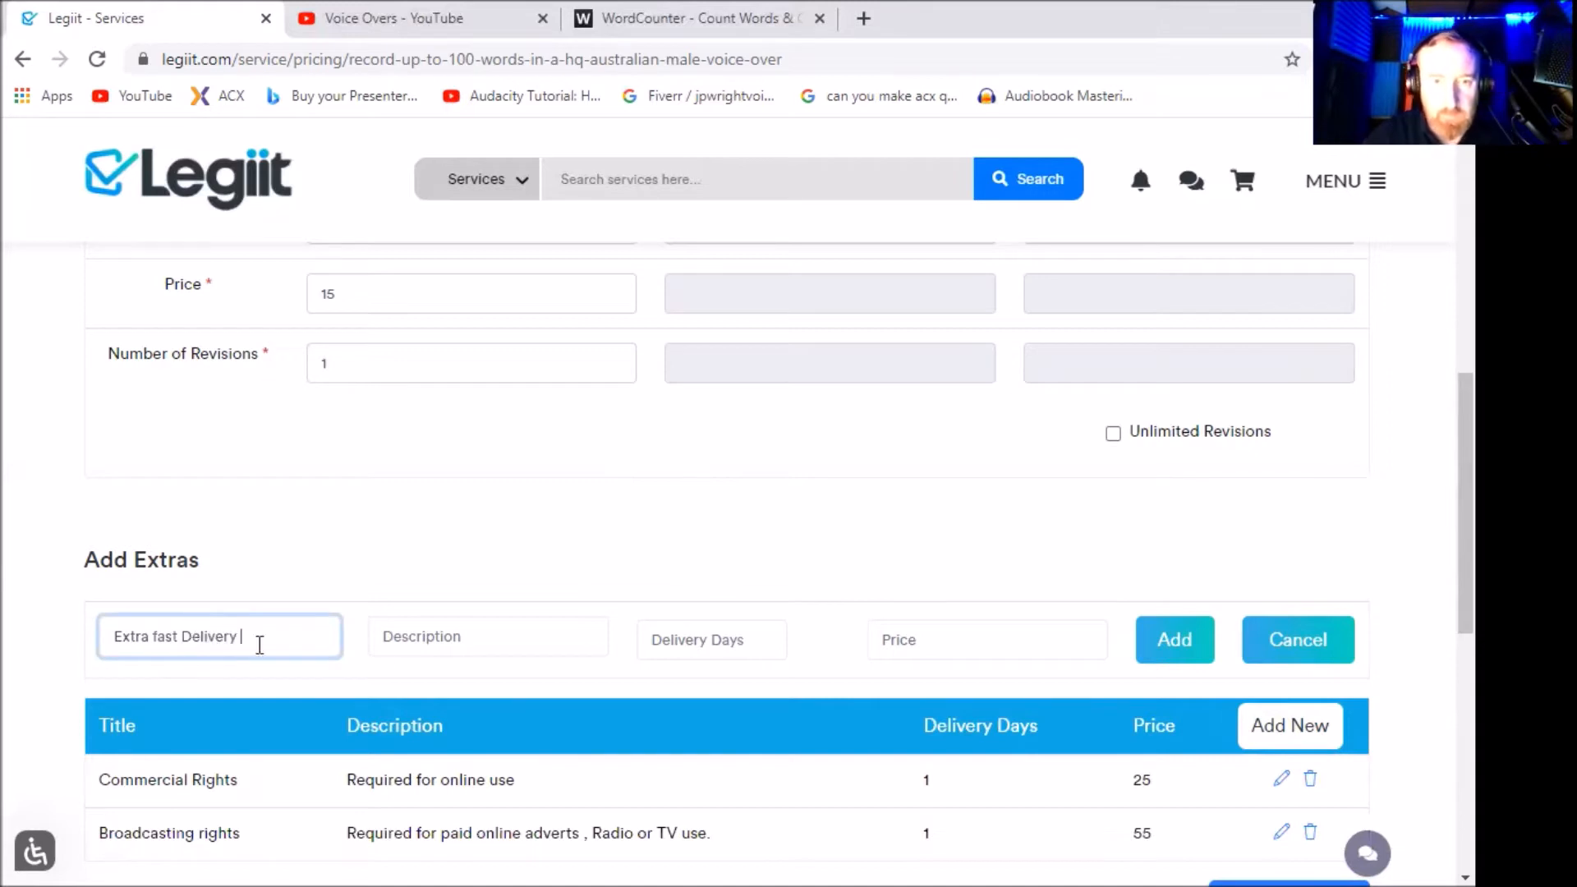
pyautogui.click(500, 641)
pyautogui.write('Delivers ')
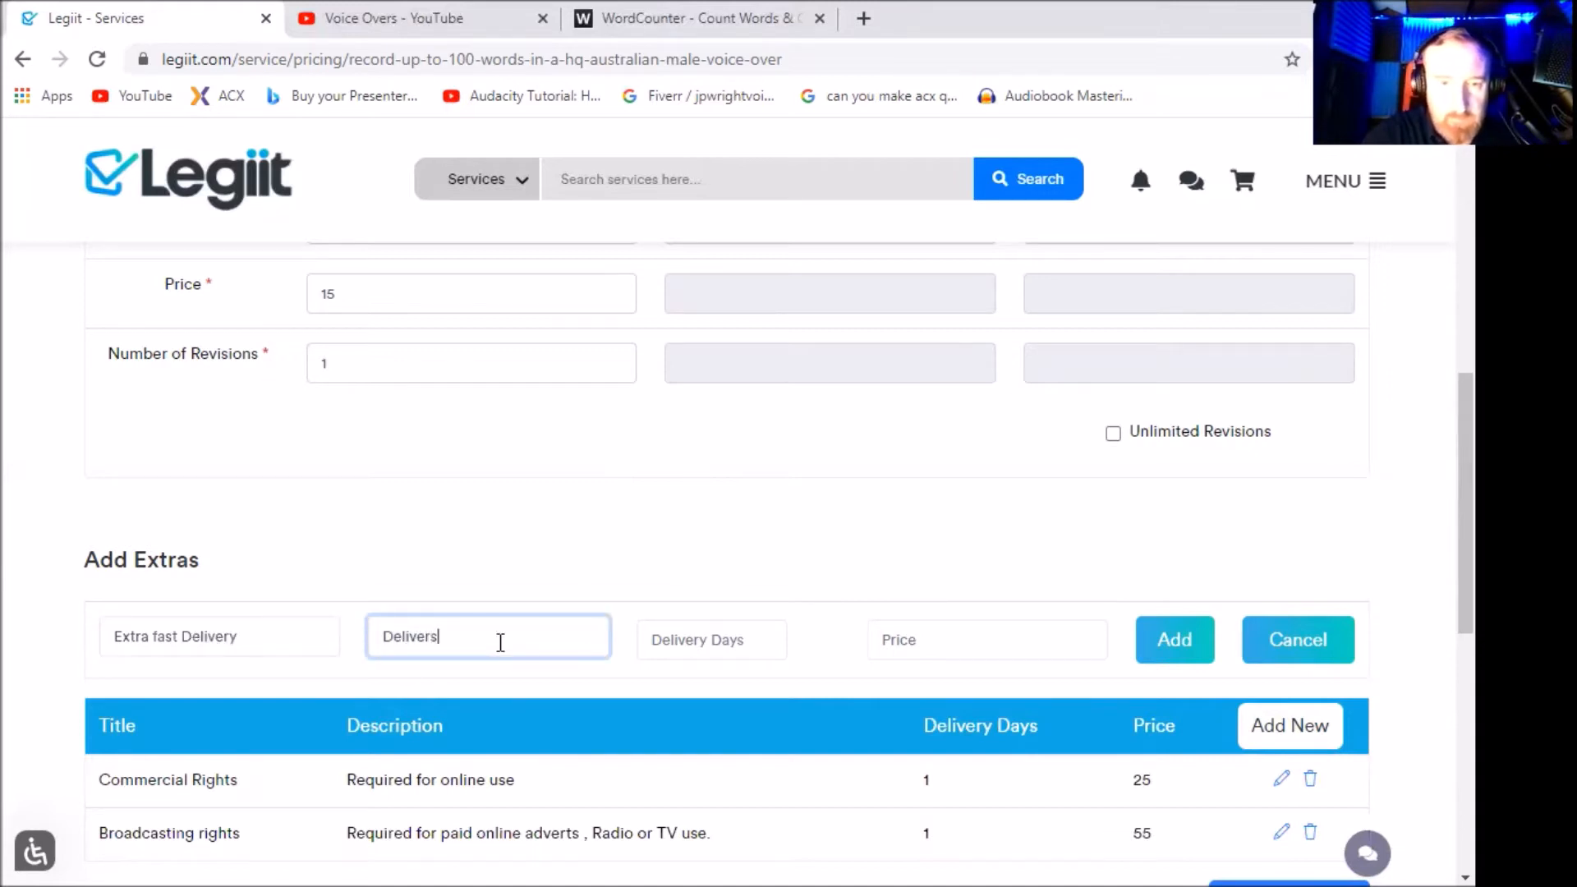
pyautogui.write('in 24 hours')
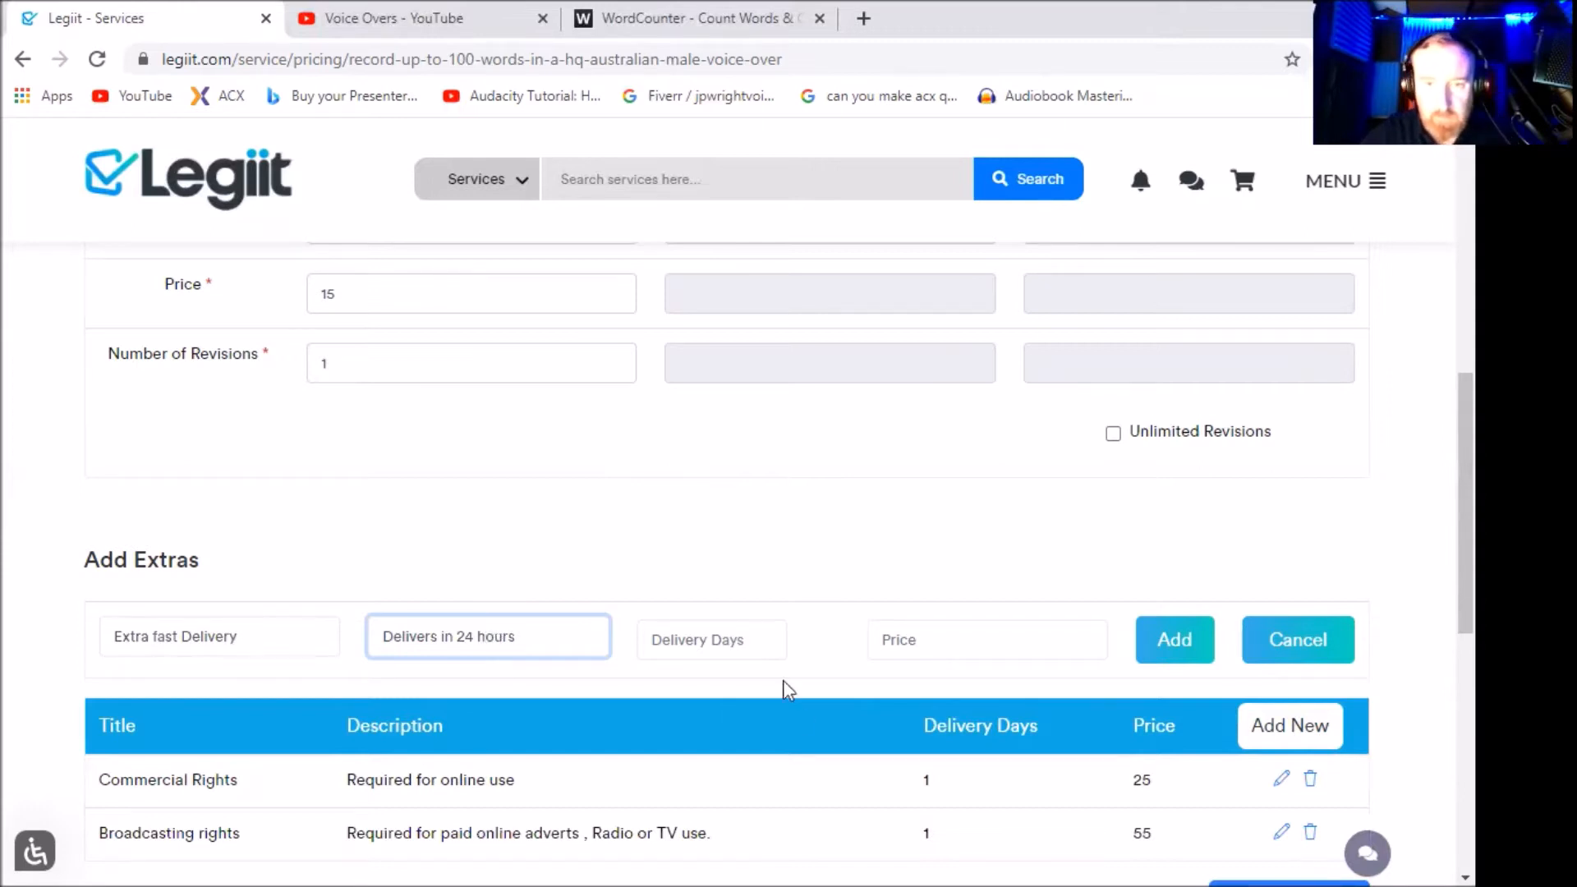
# Give the Extra fast Delivery extra 1 delivery day and a price of 25, and add it to the service.
pyautogui.press('Tab')
pyautogui.write('1')
pyautogui.click(901, 655)
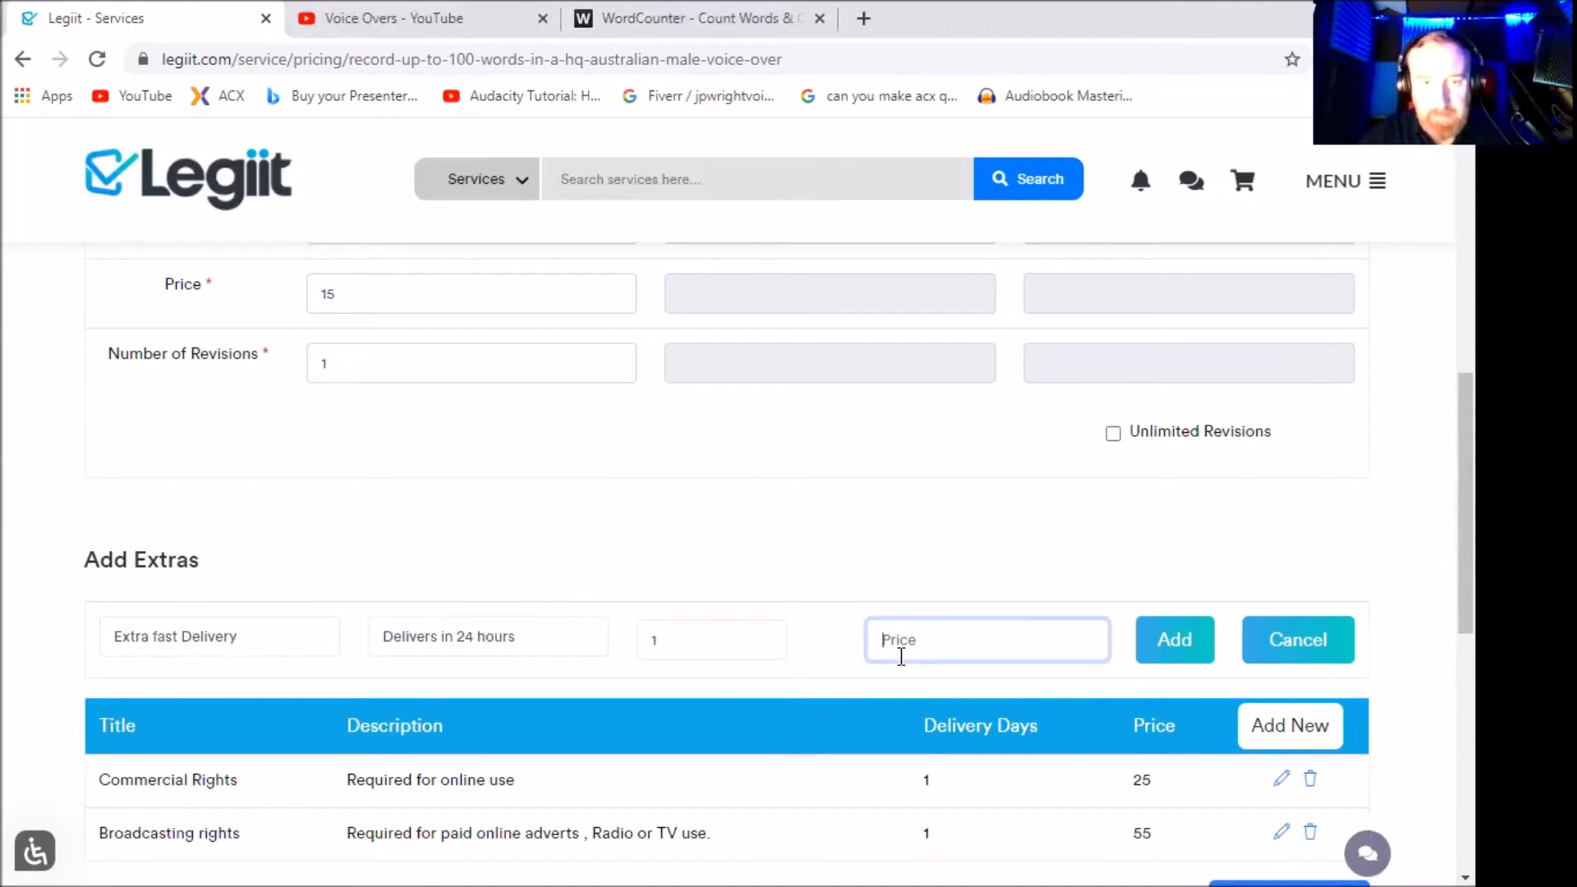
pyautogui.write('25')
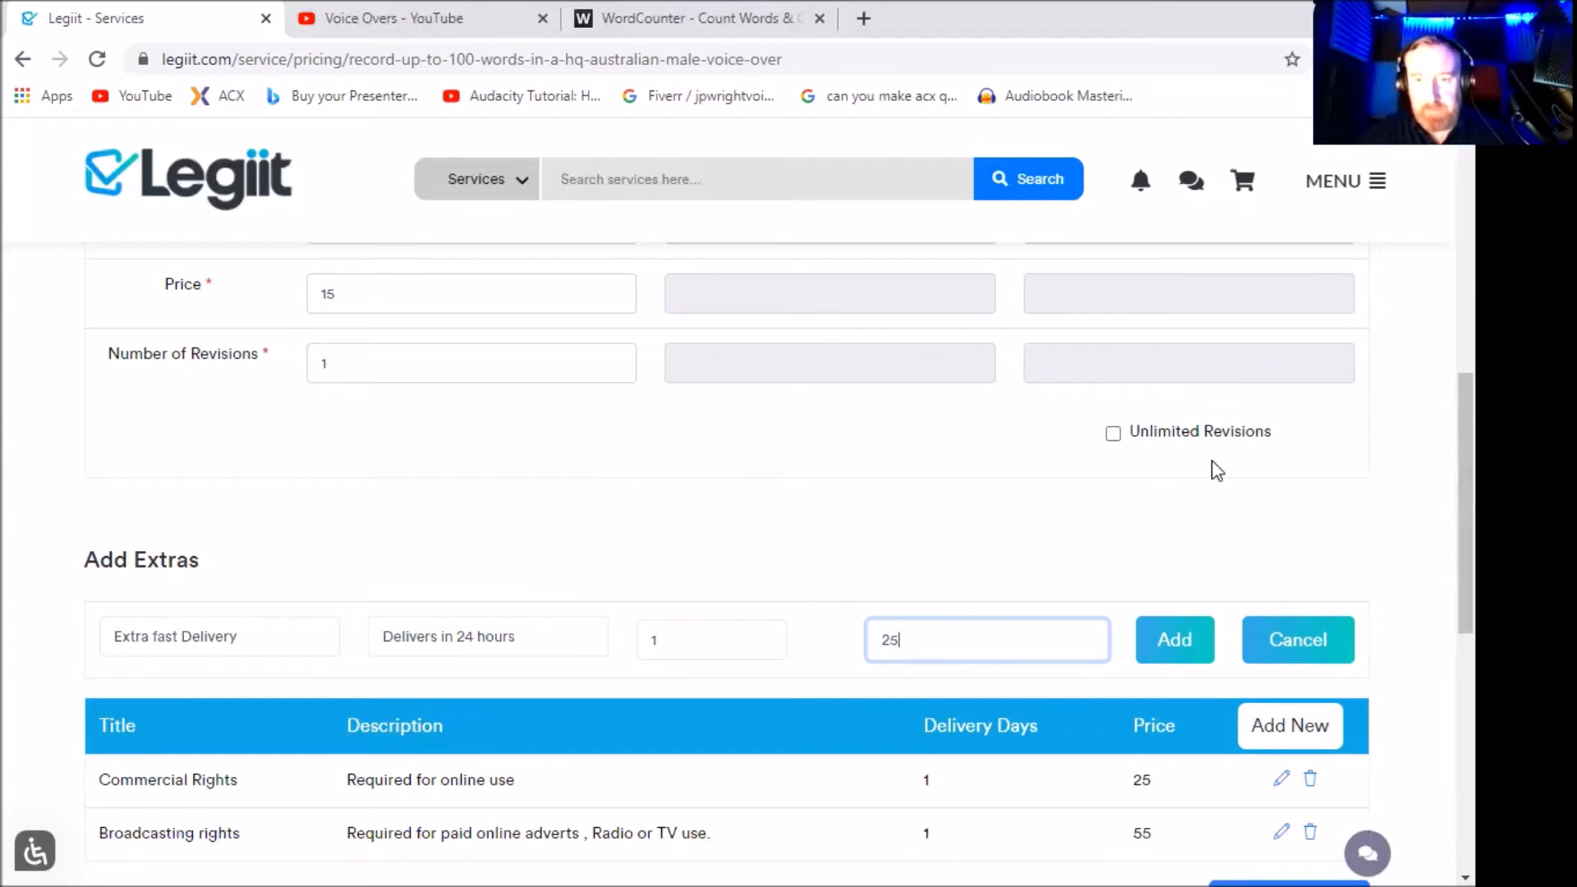
pyautogui.click(1171, 649)
# Review the package pricing and the extras, and save them to continue to the service description.
pyautogui.scroll(-2, 885, 521)
pyautogui.scroll(2, 922, 538)
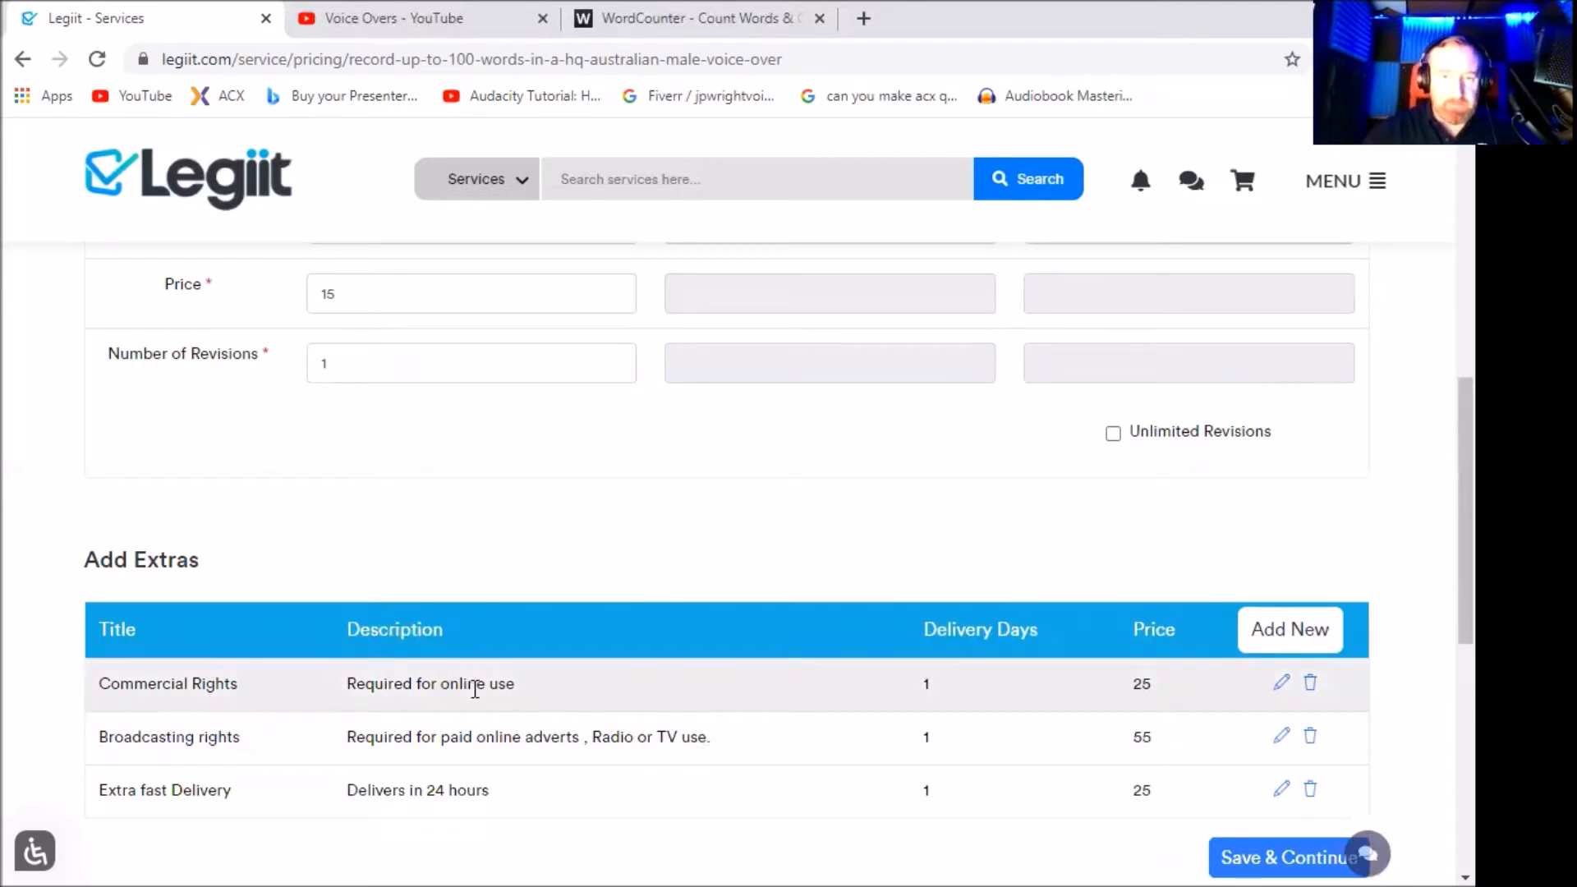
pyautogui.scroll(4, 584, 667)
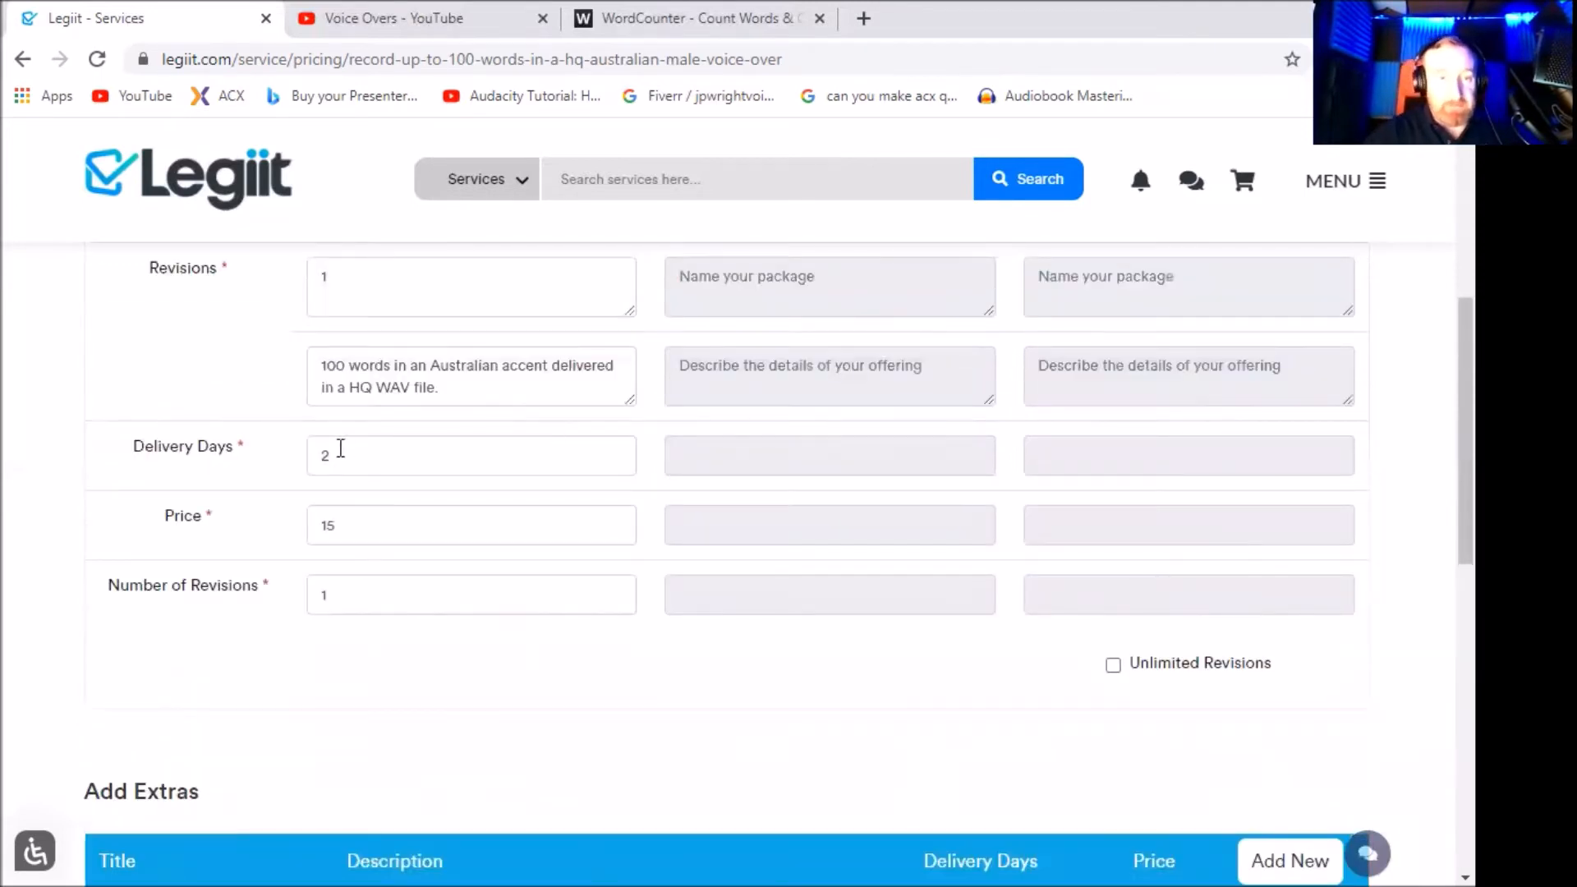
pyautogui.scroll(-1, 579, 575)
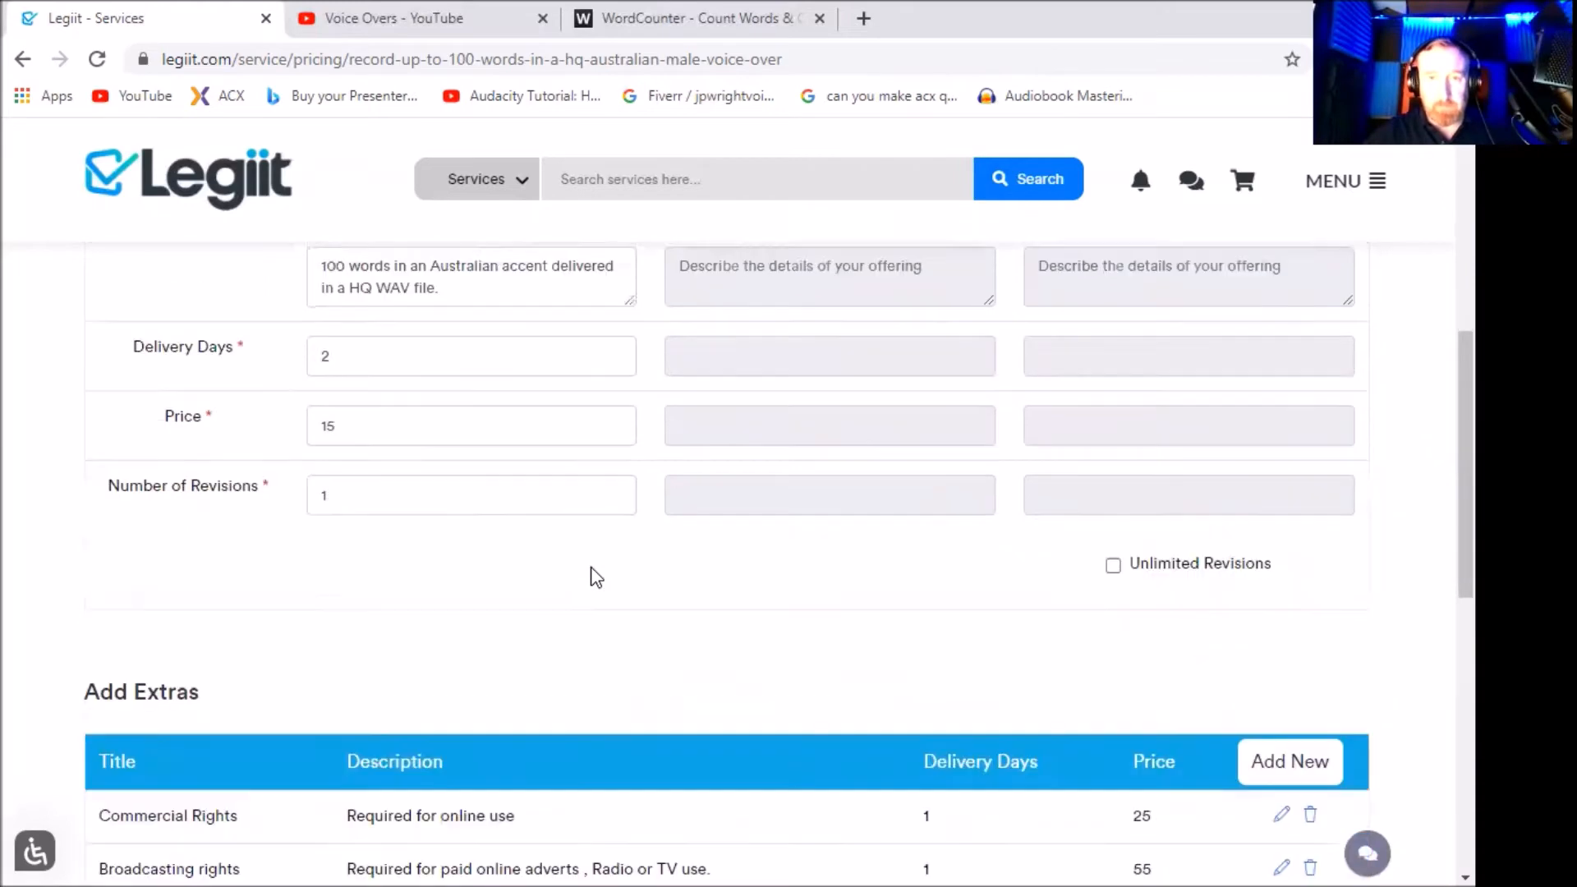
pyautogui.scroll(-3, 582, 555)
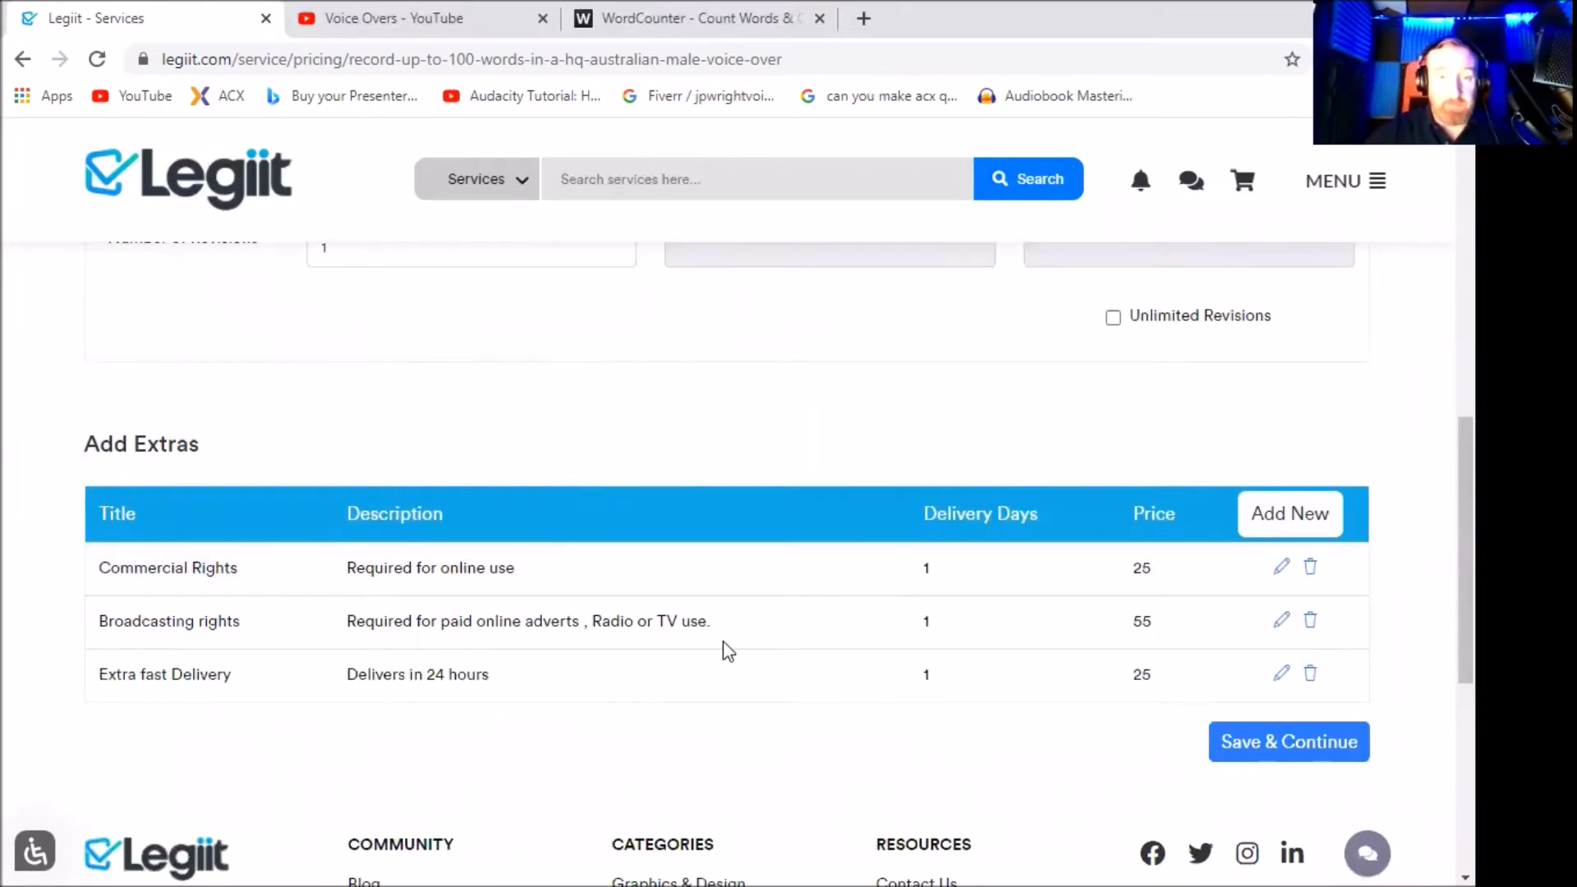
pyautogui.scroll(5, 726, 633)
pyautogui.scroll(-5, 736, 638)
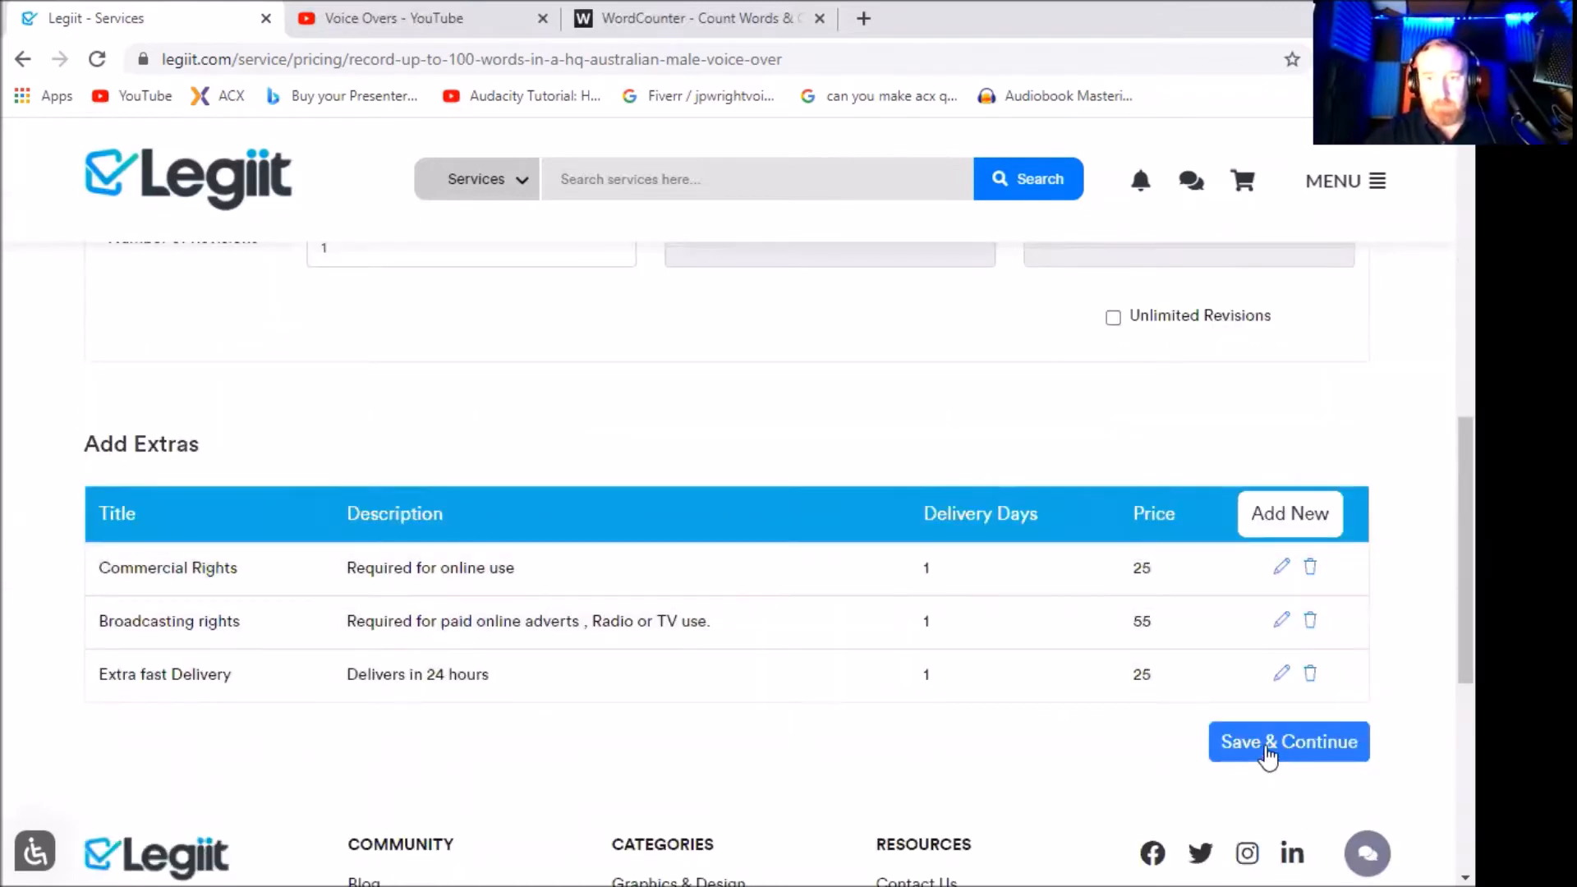
pyautogui.click(1244, 737)
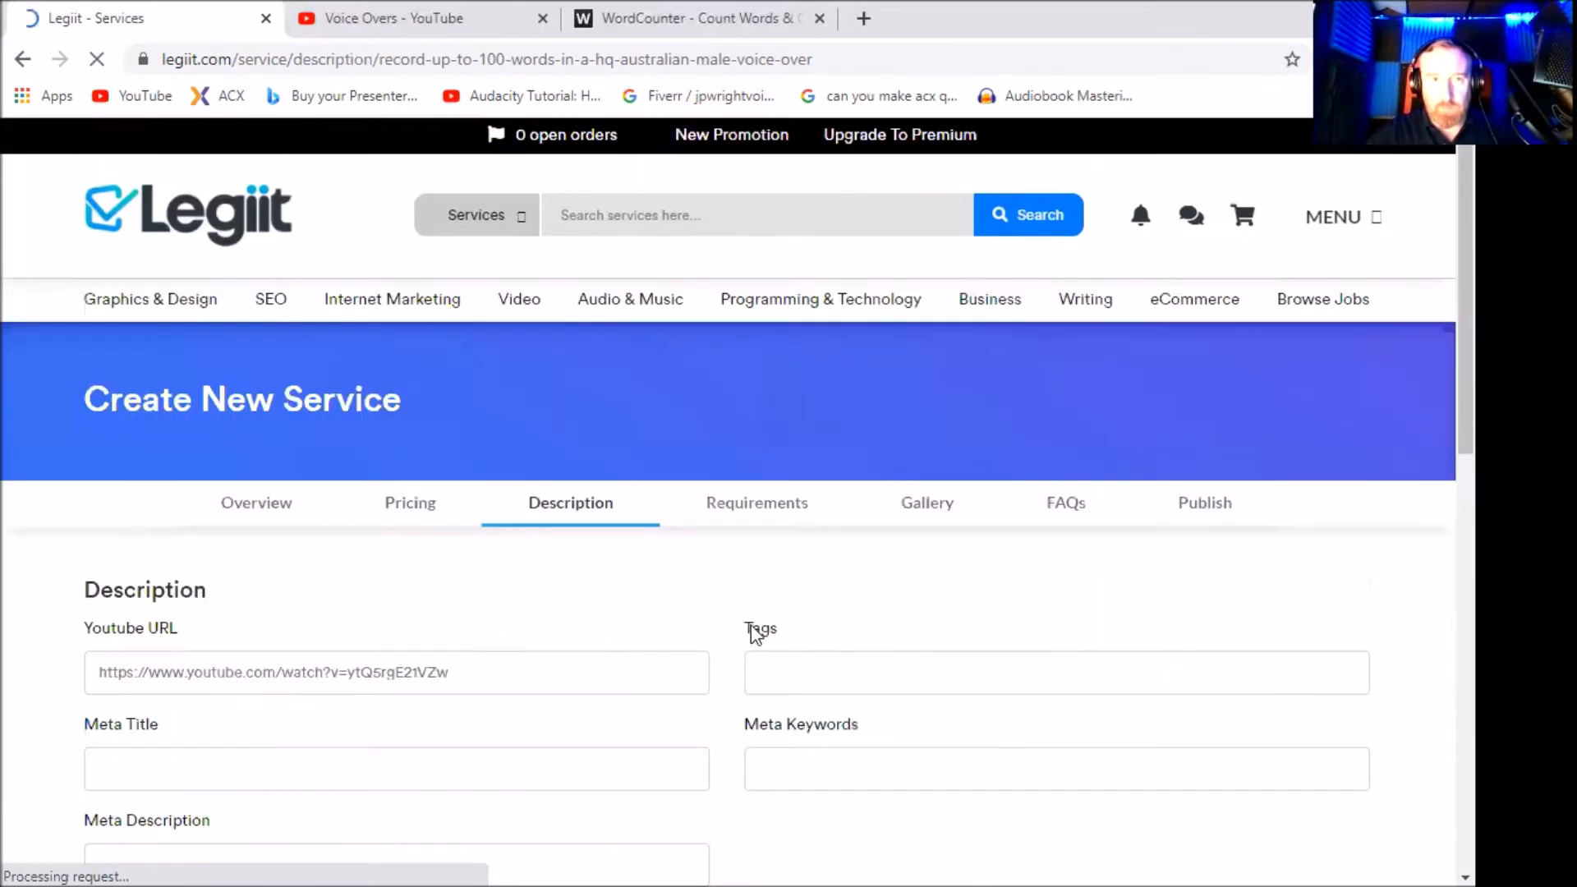
# Switch to the YouTube Voice Overs playlist, open the "AUSTRALIAN VOICE OVER REEL" video, and pause it after unmuting the sound.
pyautogui.scroll(-2, 700, 647)
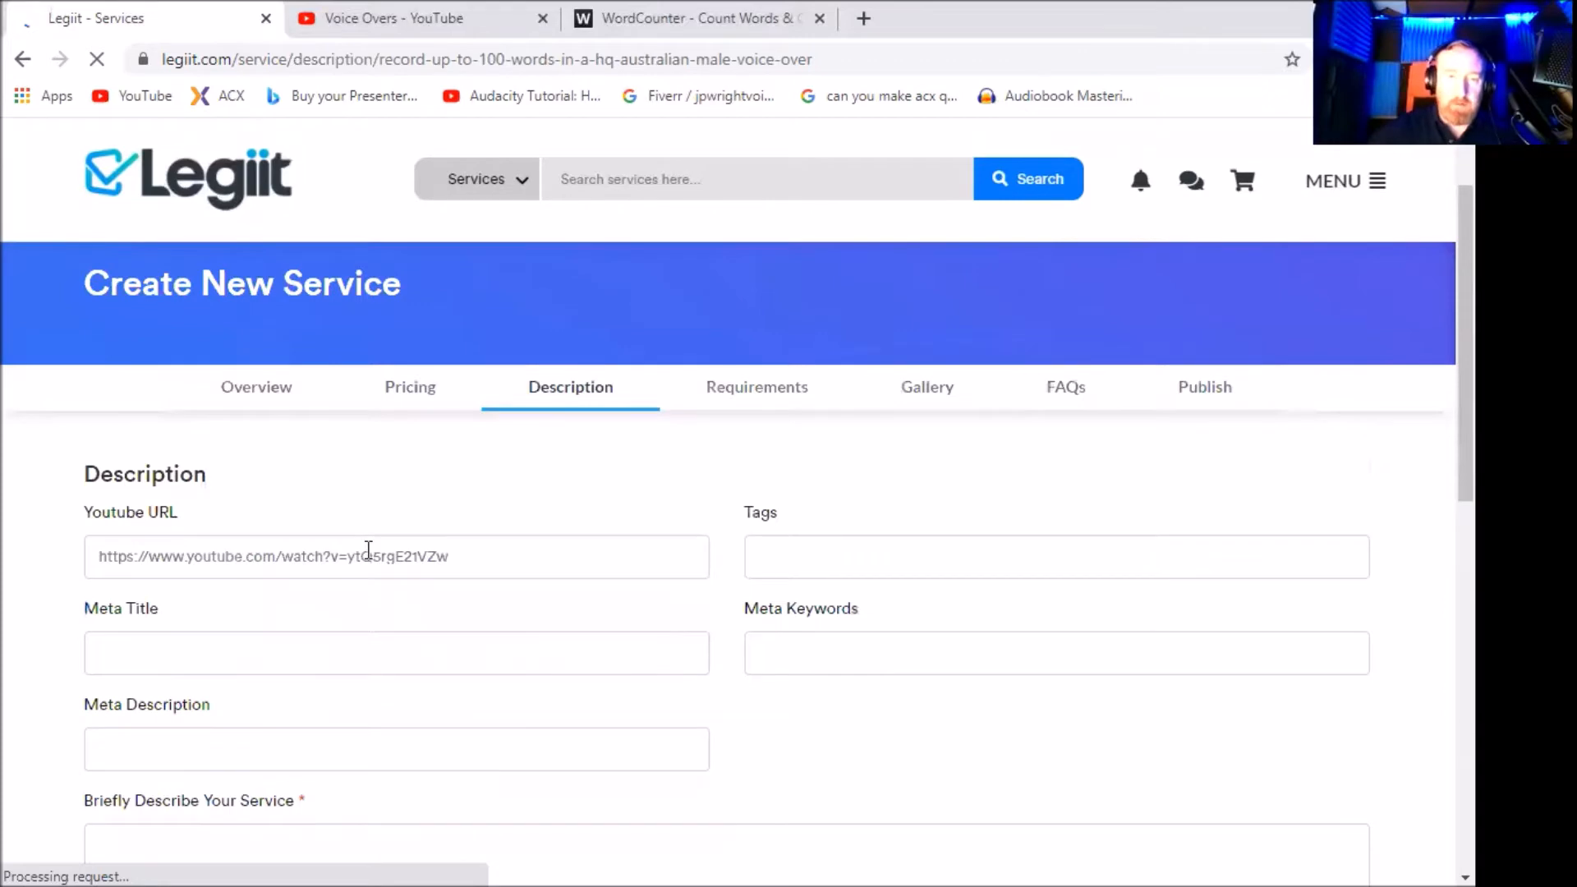
pyautogui.scroll(-2, 534, 619)
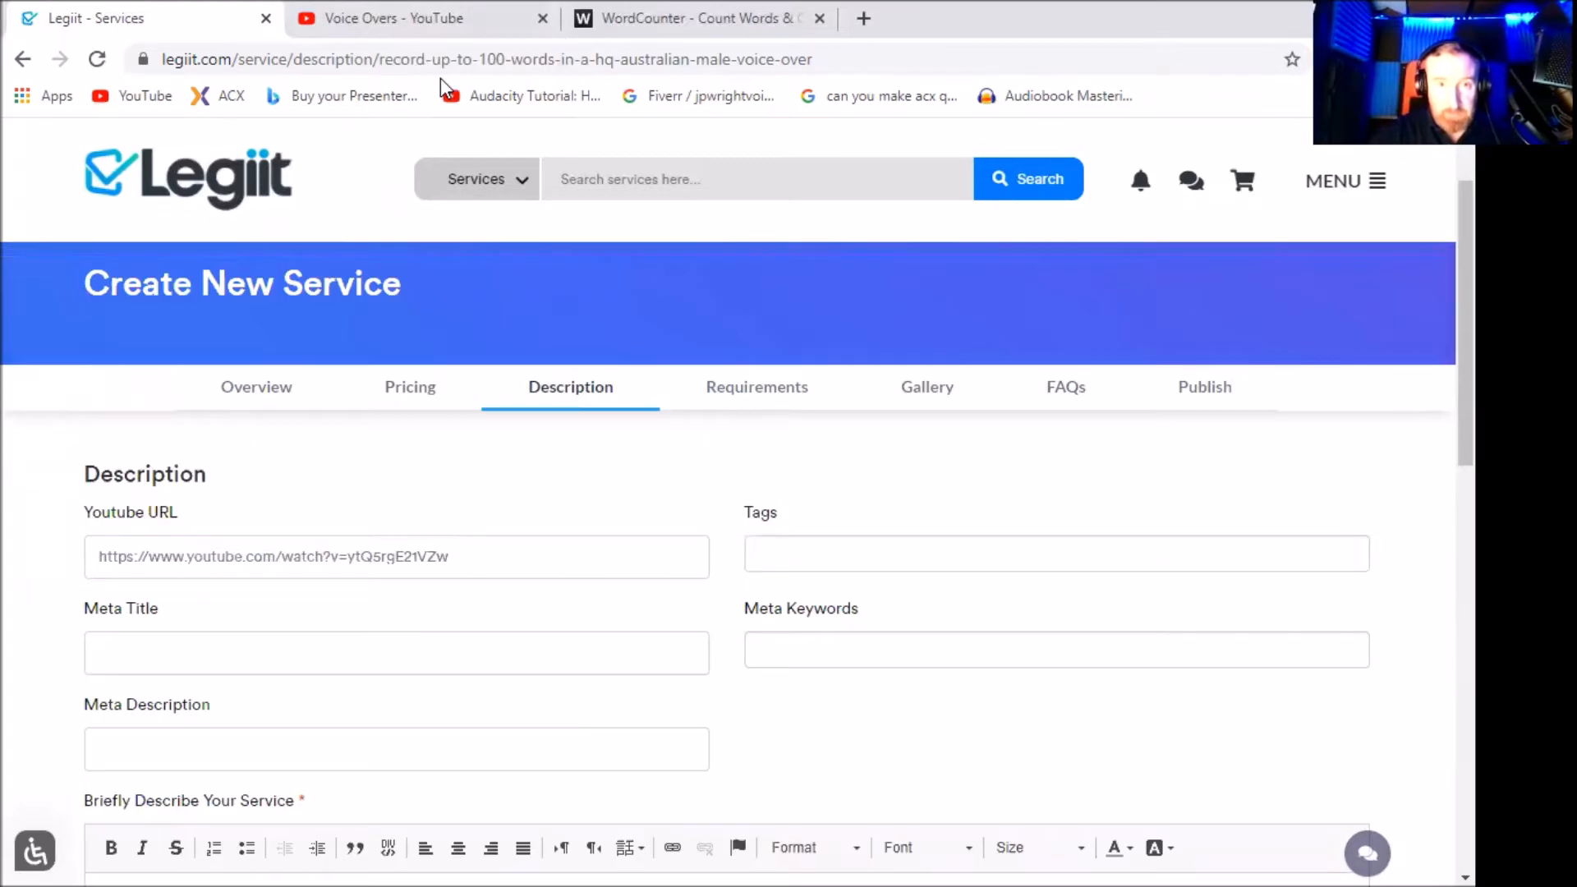
pyautogui.hotkey('ctrl', 'Tab')
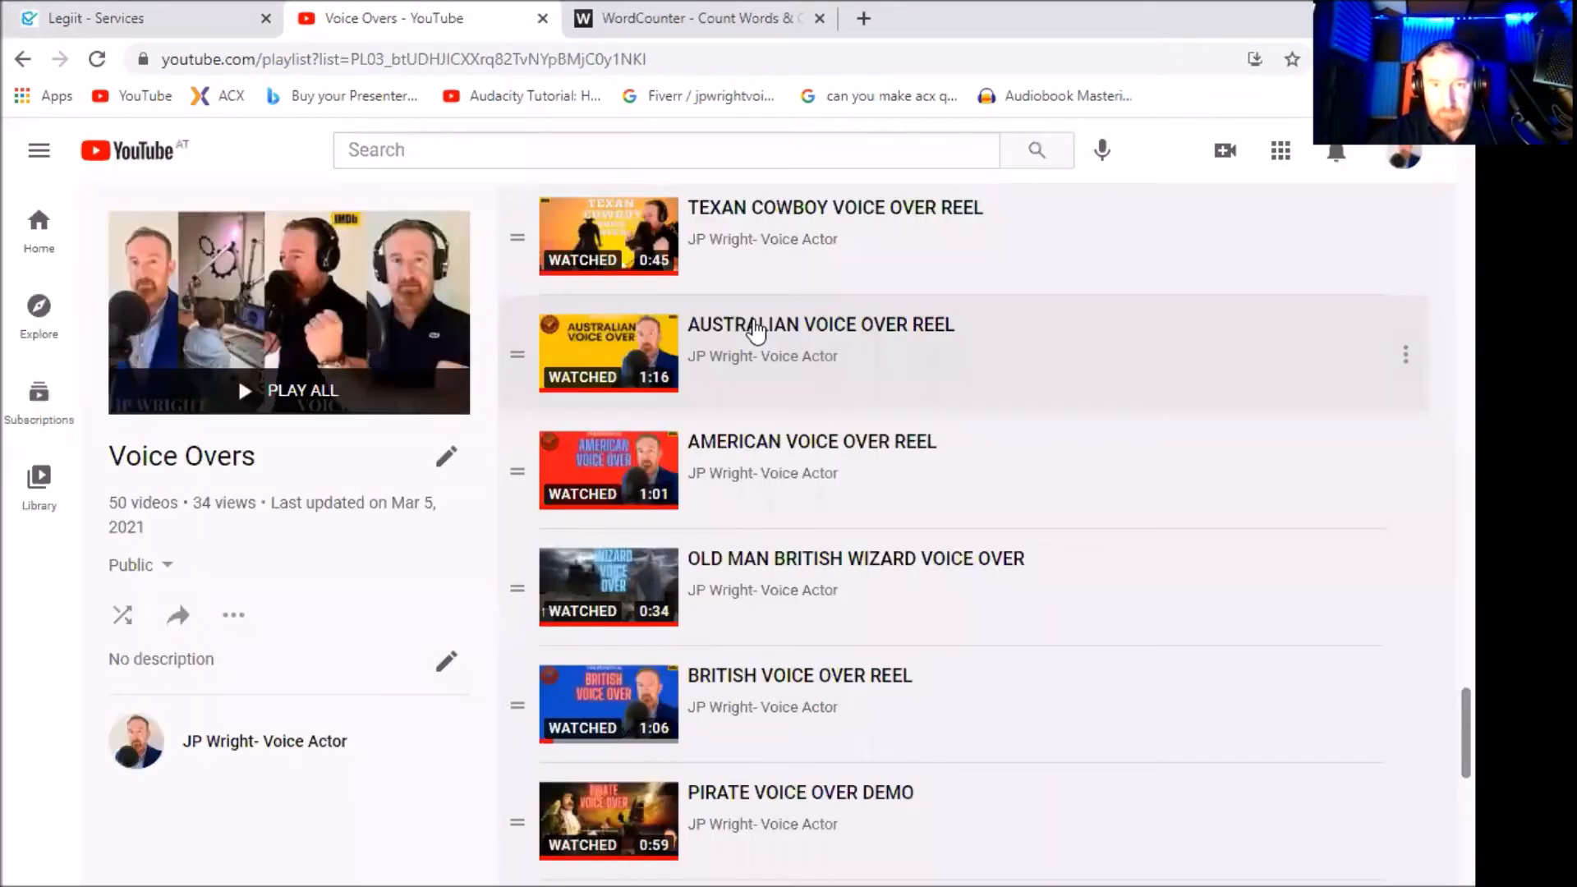
pyautogui.click(755, 328)
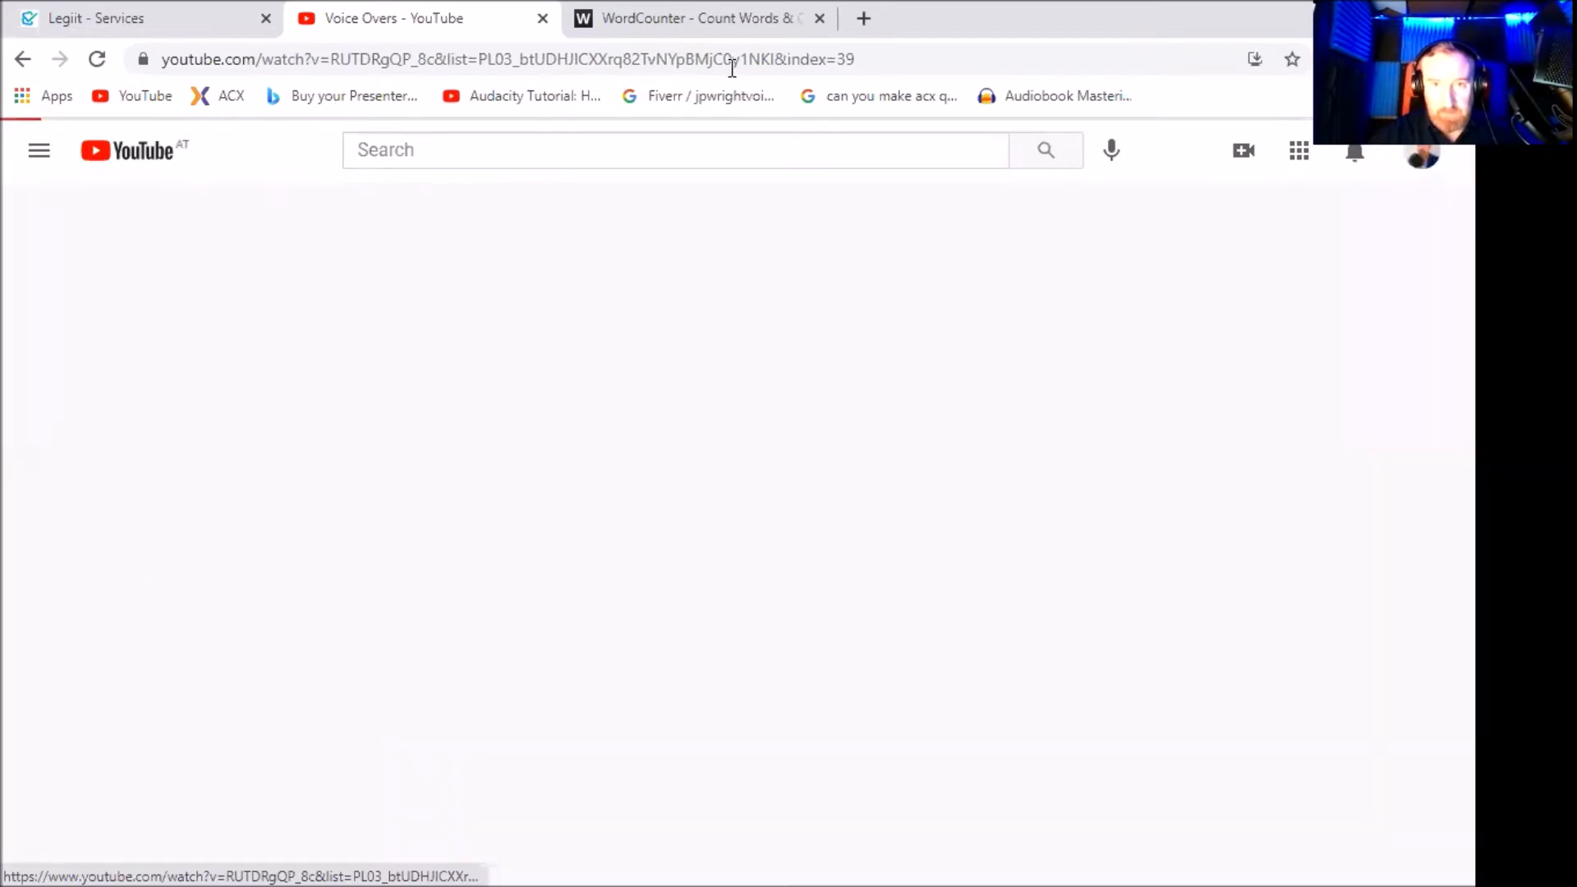
pyautogui.rightClick(878, 63)
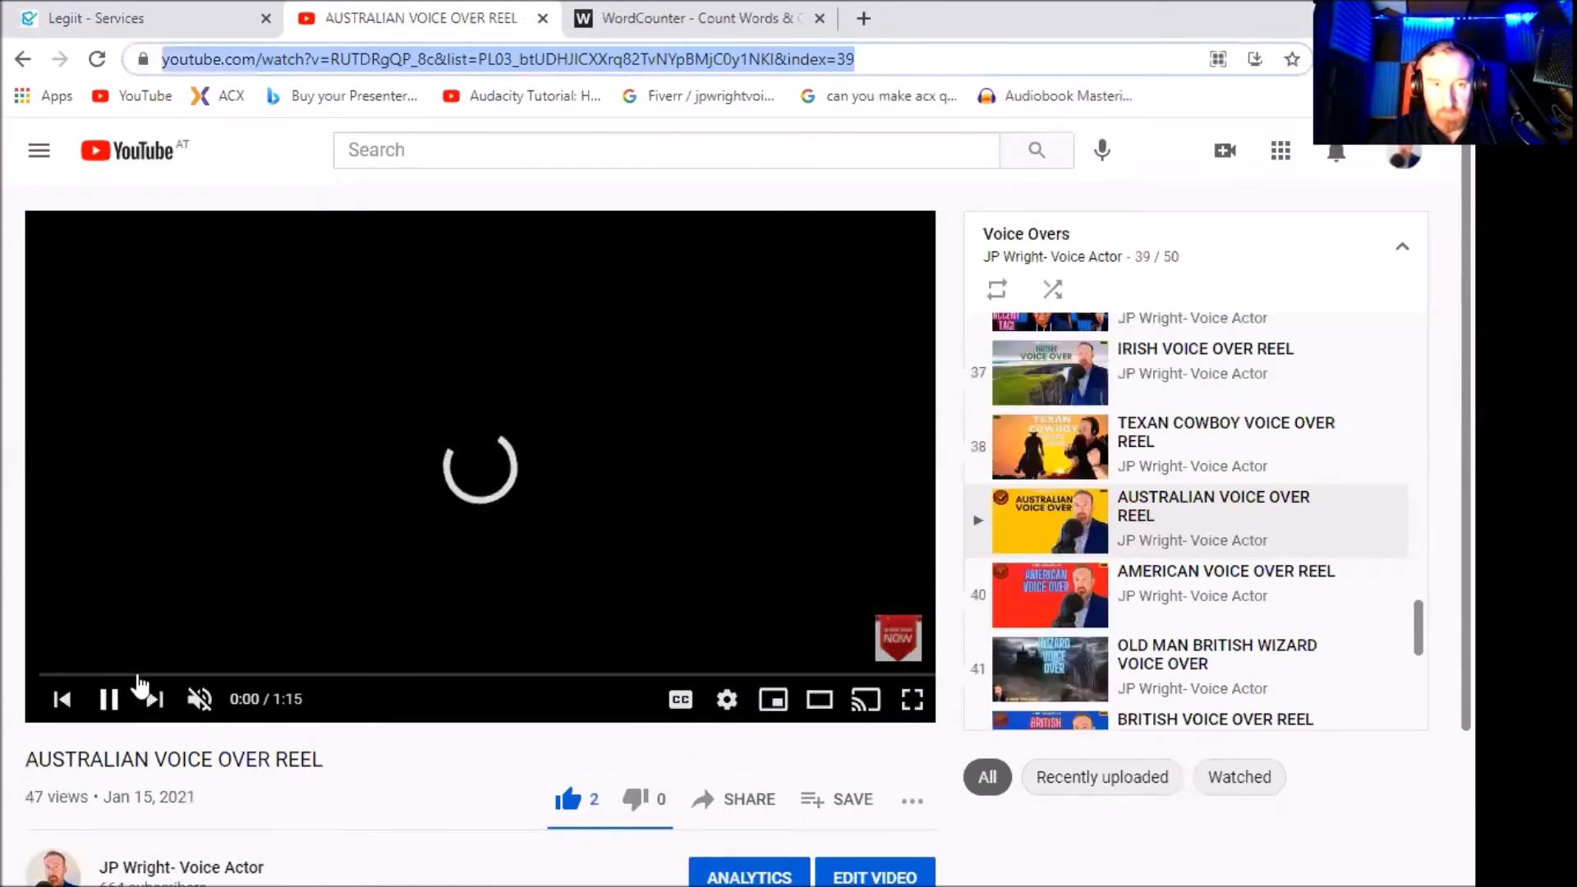
pyautogui.click(203, 706)
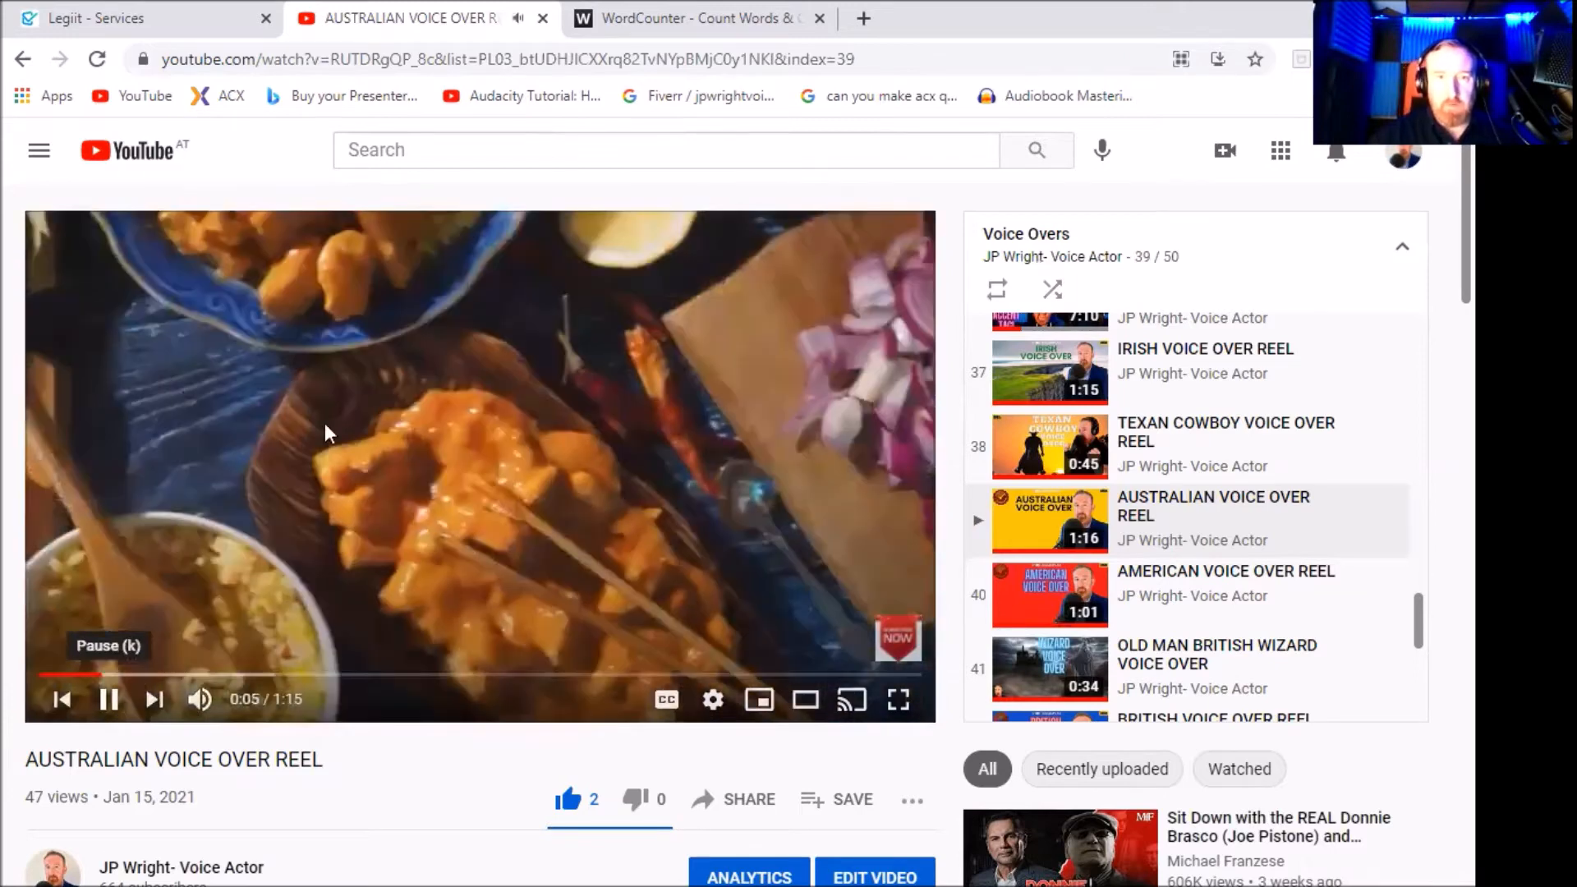
pyautogui.click(326, 433)
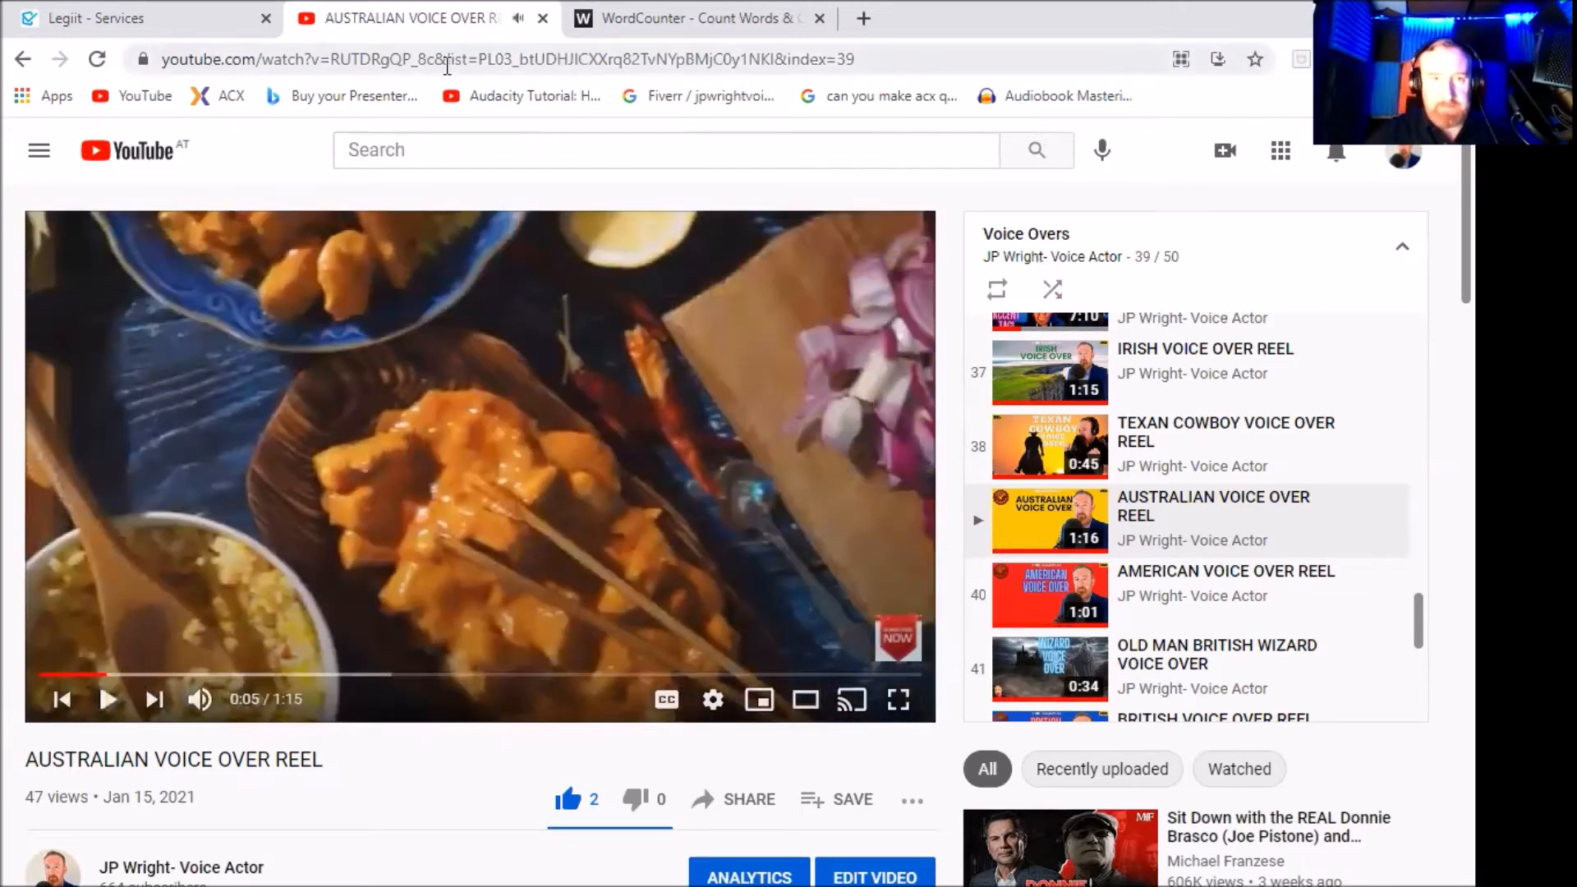
# Copy the Australian voice over reel's web address and paste it as the Youtube URL in the Legiit service description.
pyautogui.click(886, 65)
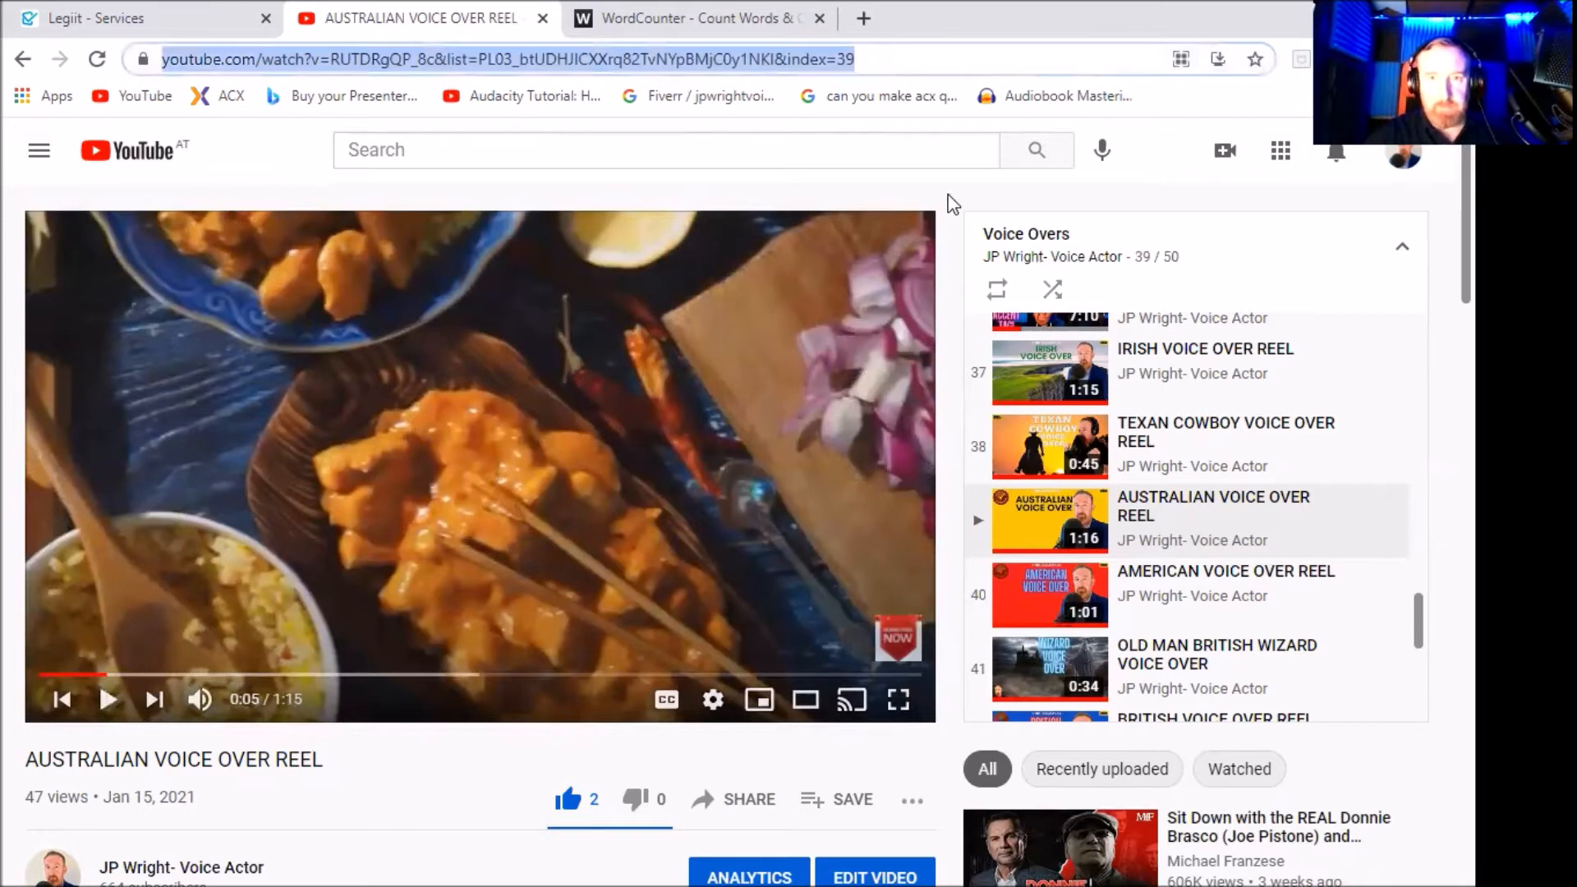
pyautogui.rightClick(852, 59)
pyautogui.click(947, 195)
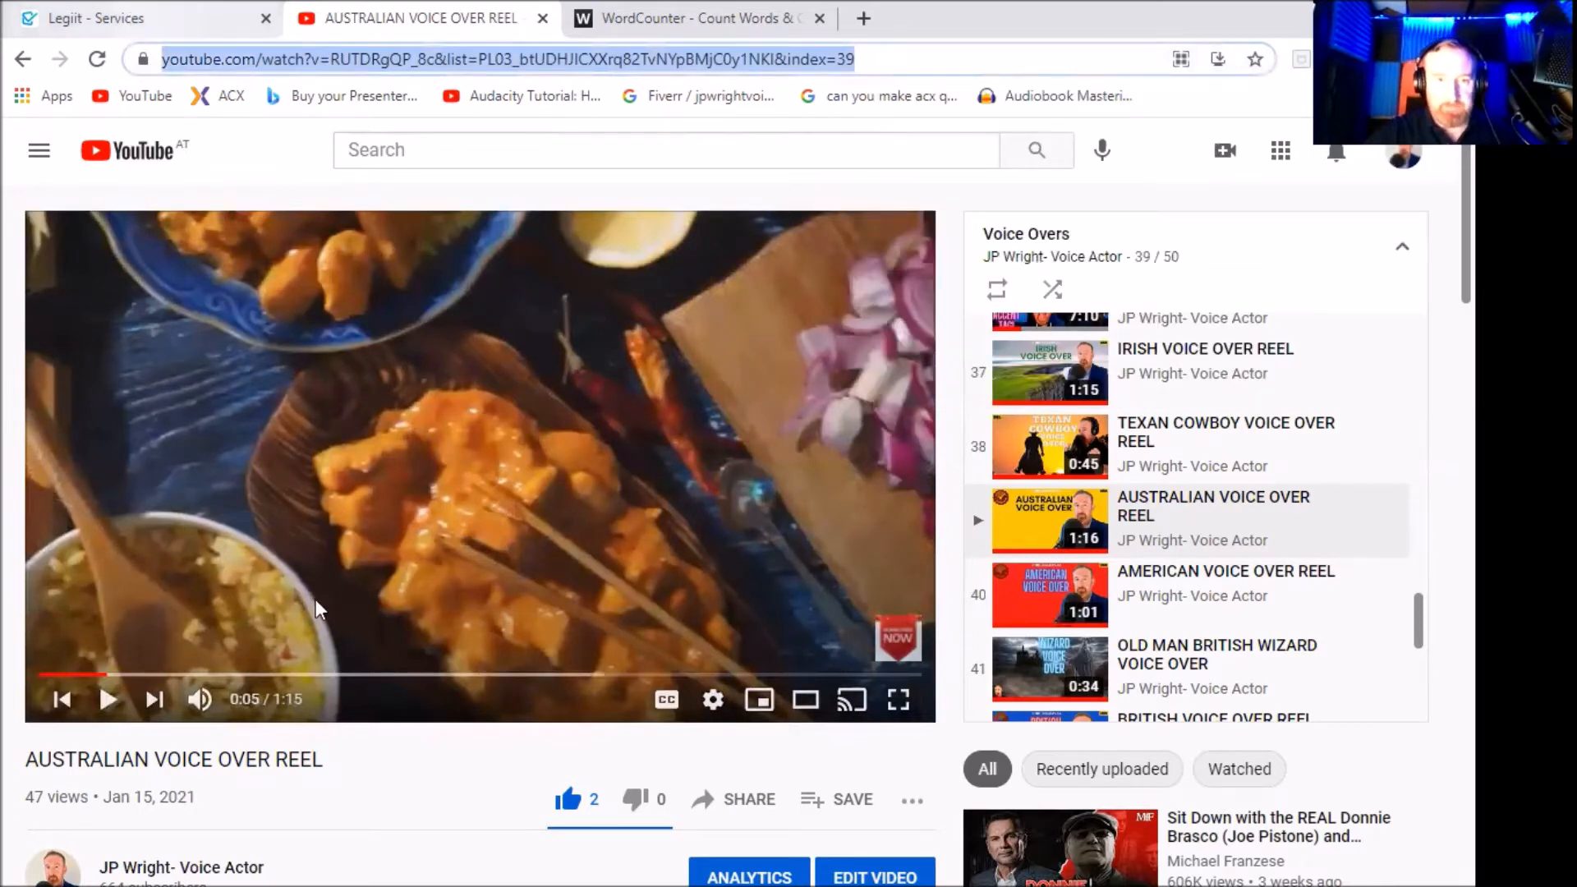
pyautogui.click(131, 23)
pyautogui.rightClick(333, 560)
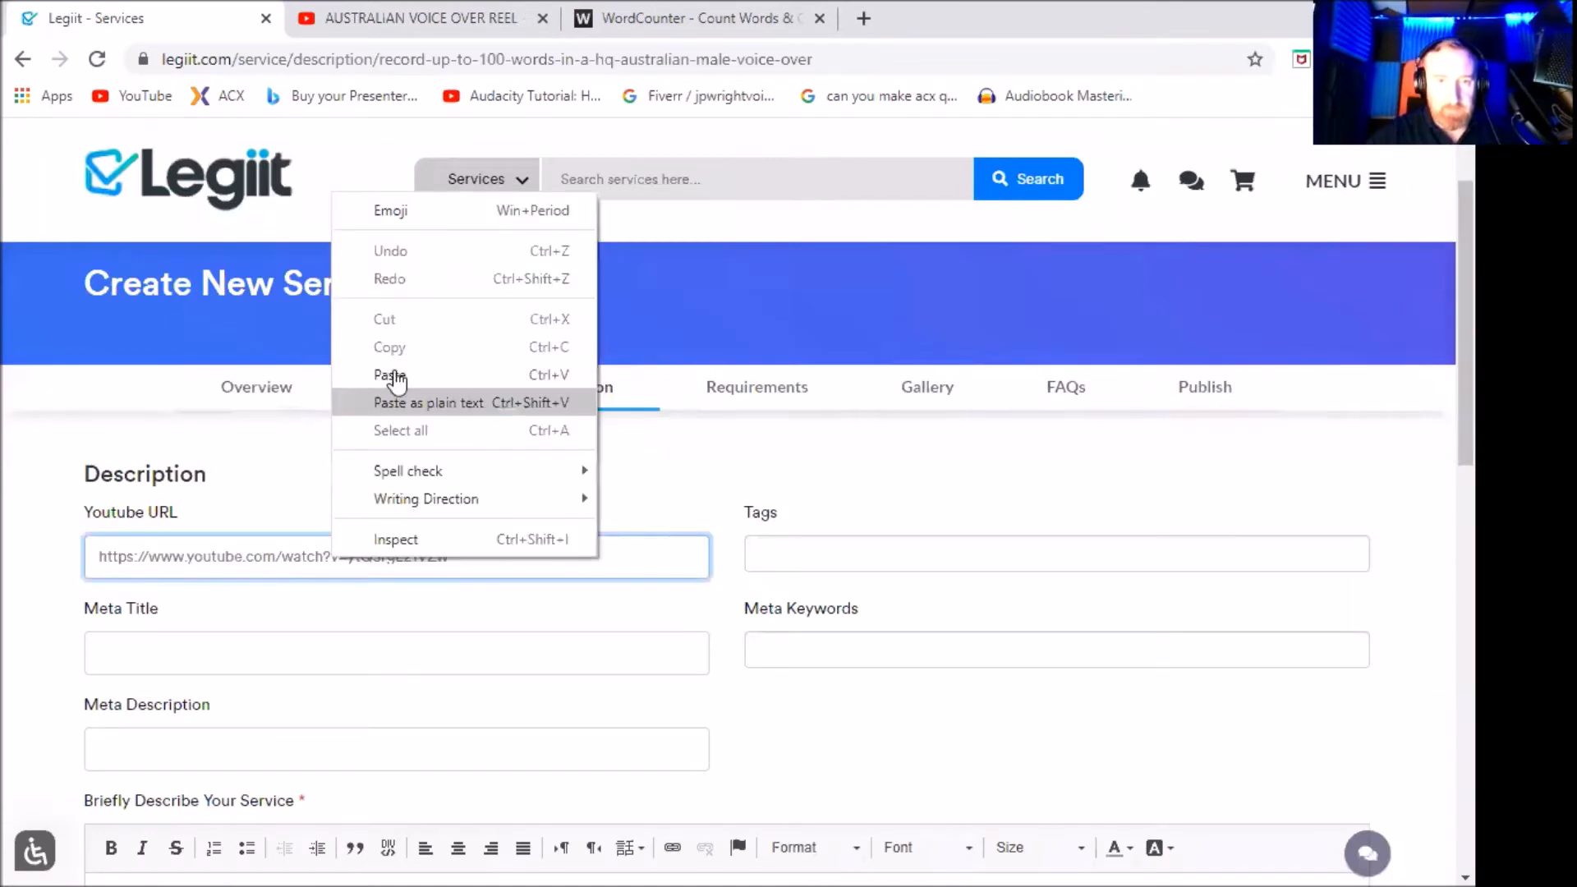
pyautogui.click(387, 376)
pyautogui.scroll(-1, 528, 606)
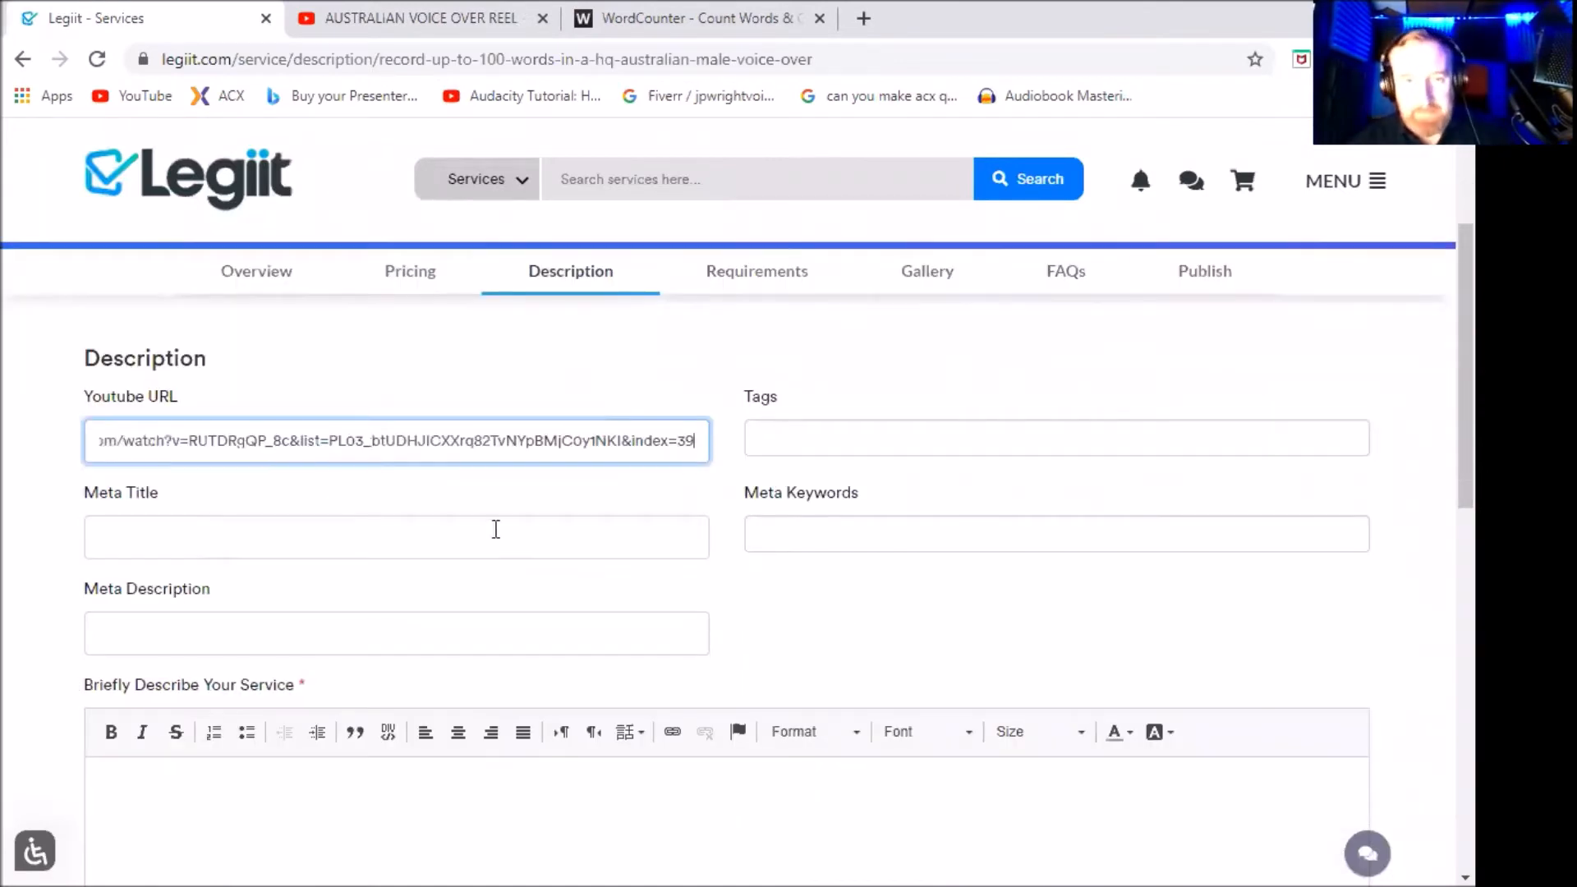
# Set the meta title to "Australian male voice over" and the meta description to "100 words in an Australian accent .".
pyautogui.click(271, 531)
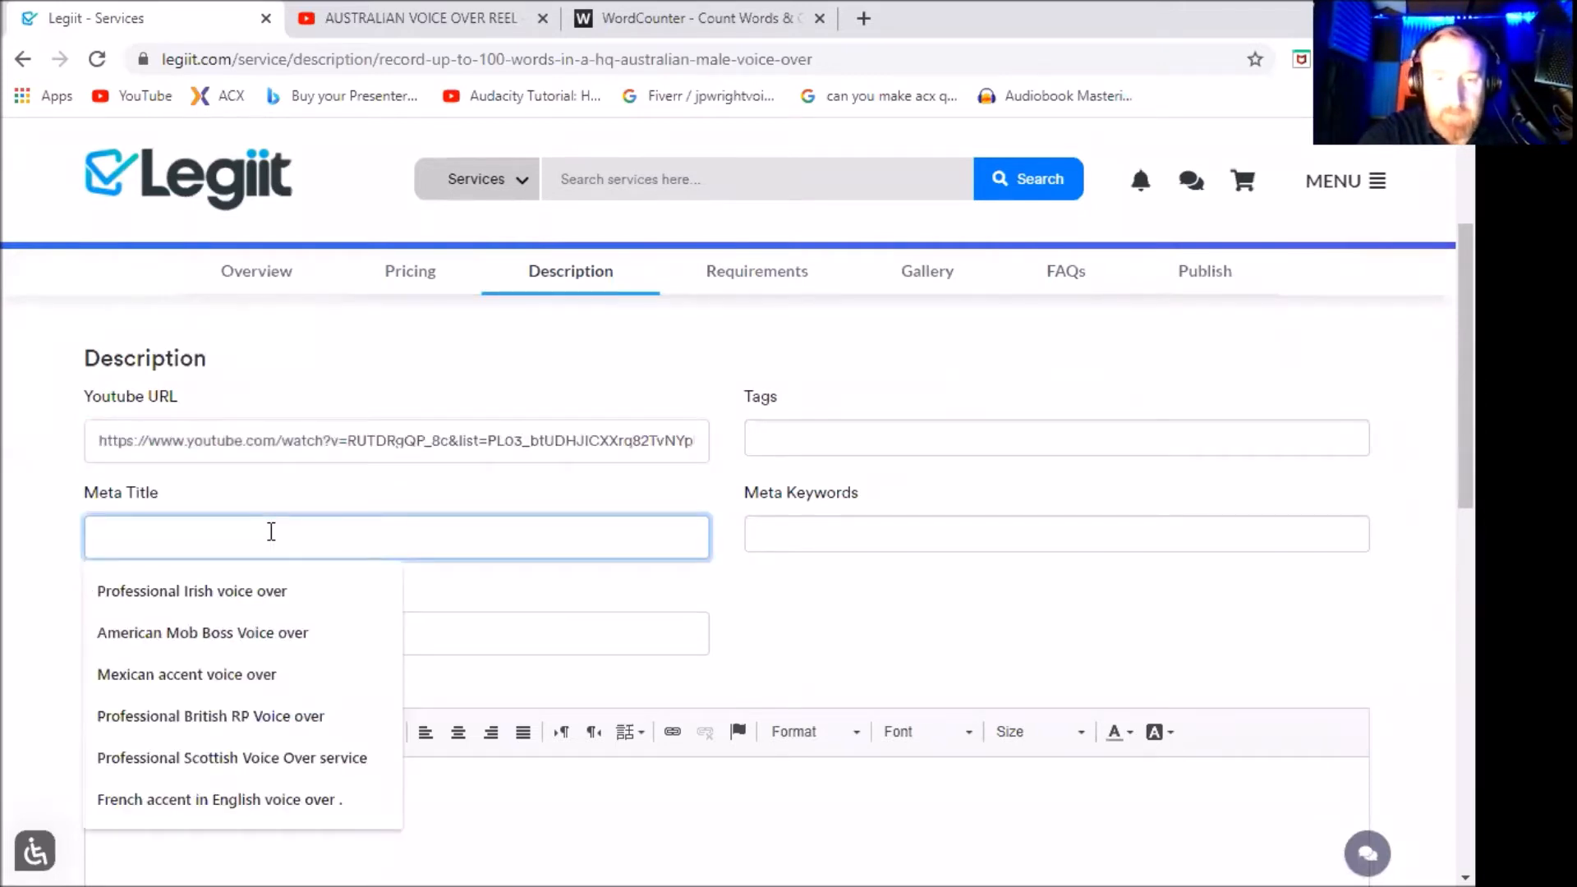
pyautogui.write('Australian male voice over')
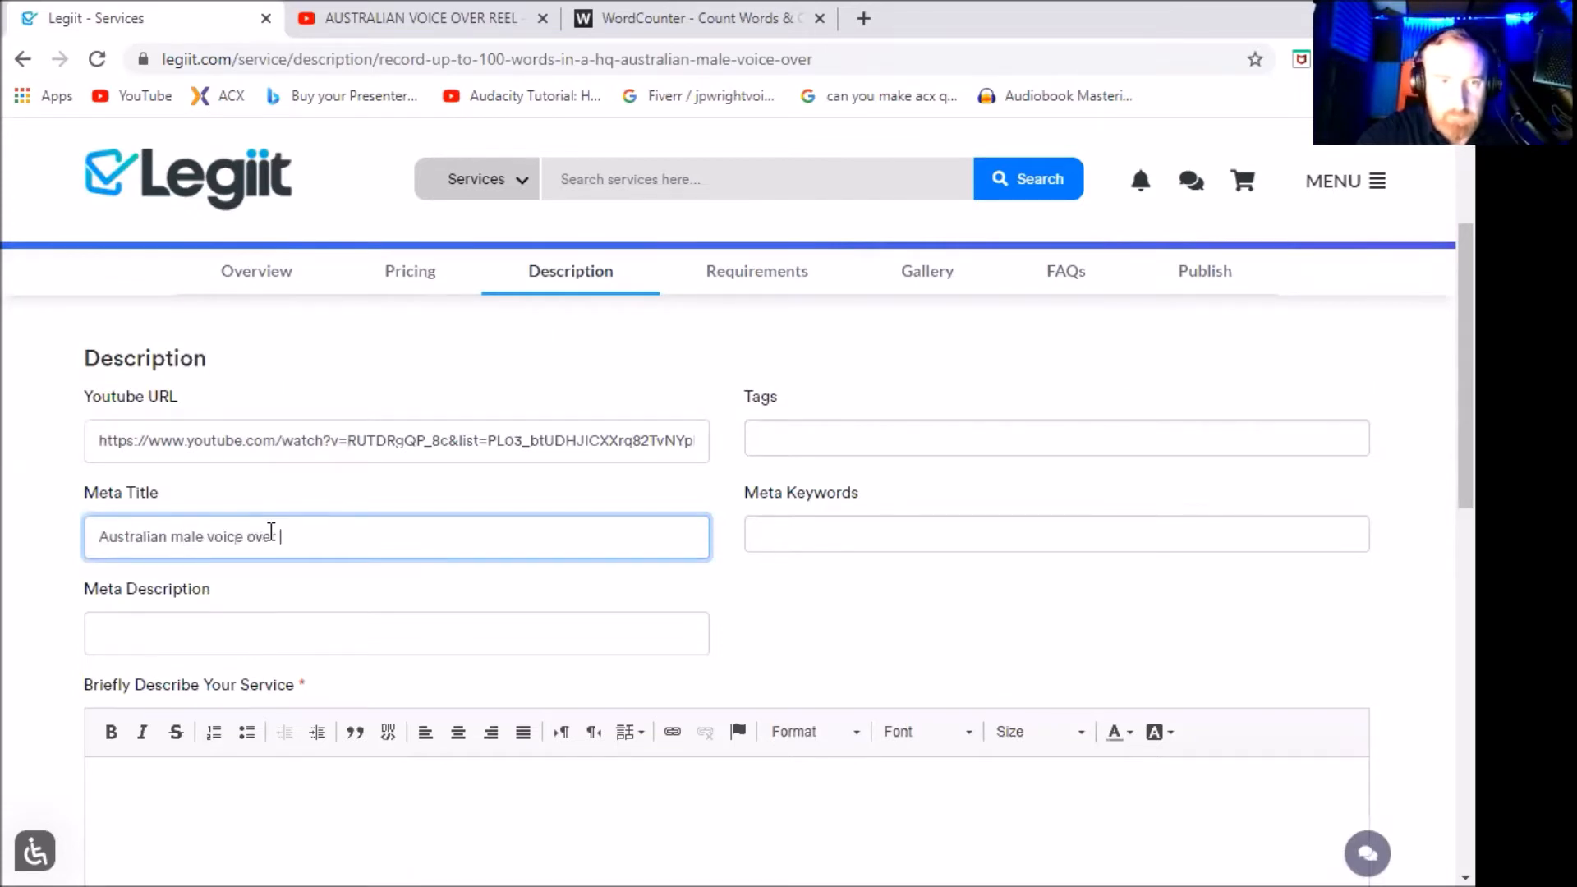
pyautogui.click(172, 647)
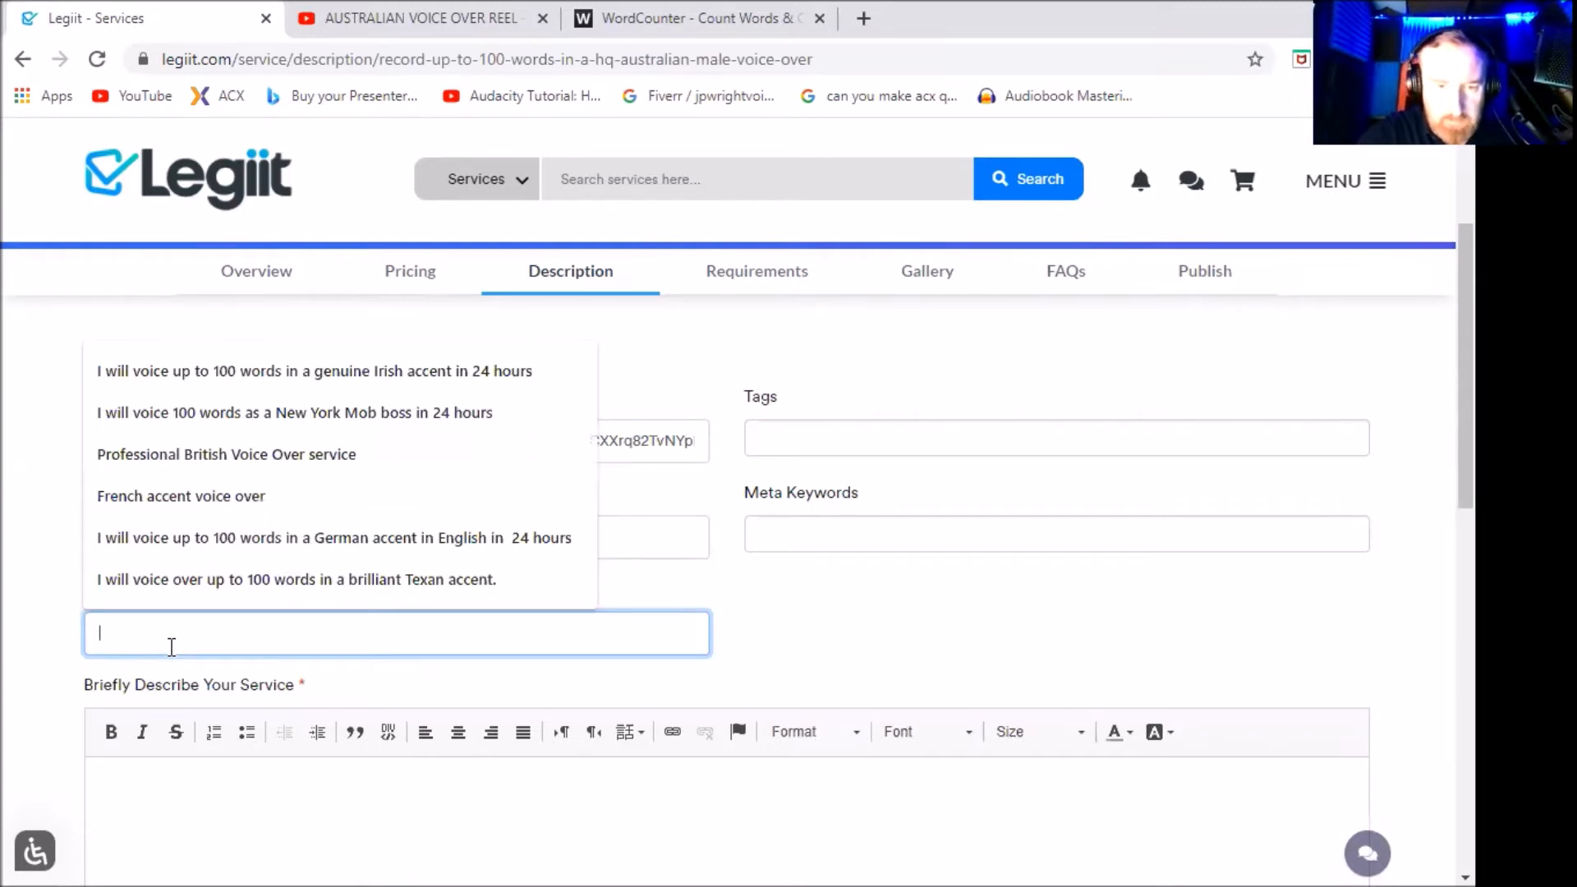
pyautogui.write('100 wo')
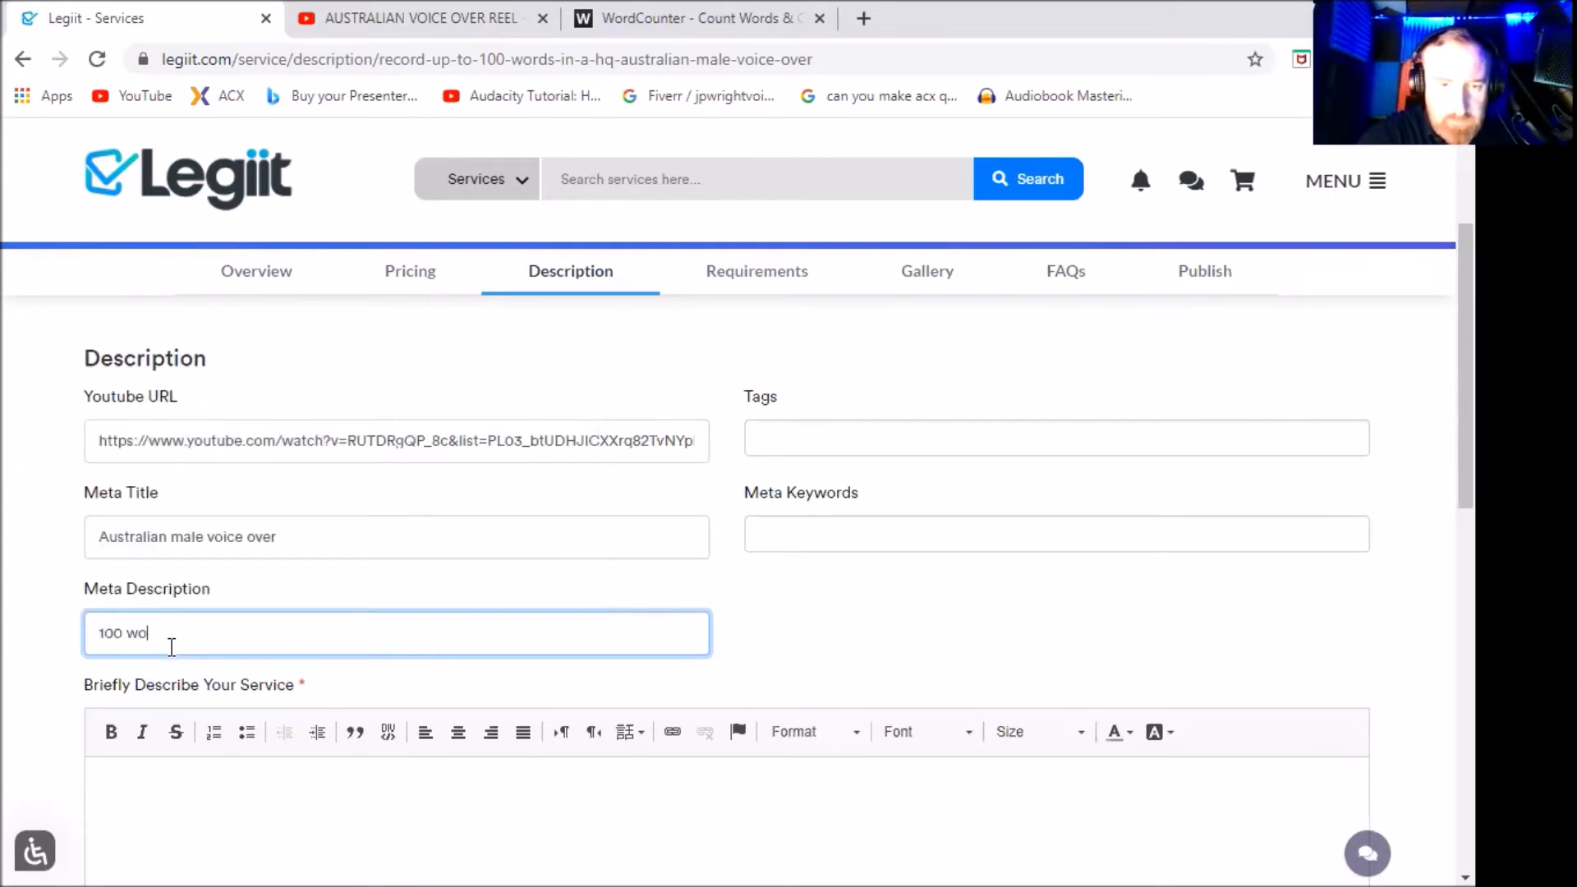
pyautogui.write('rds in a')
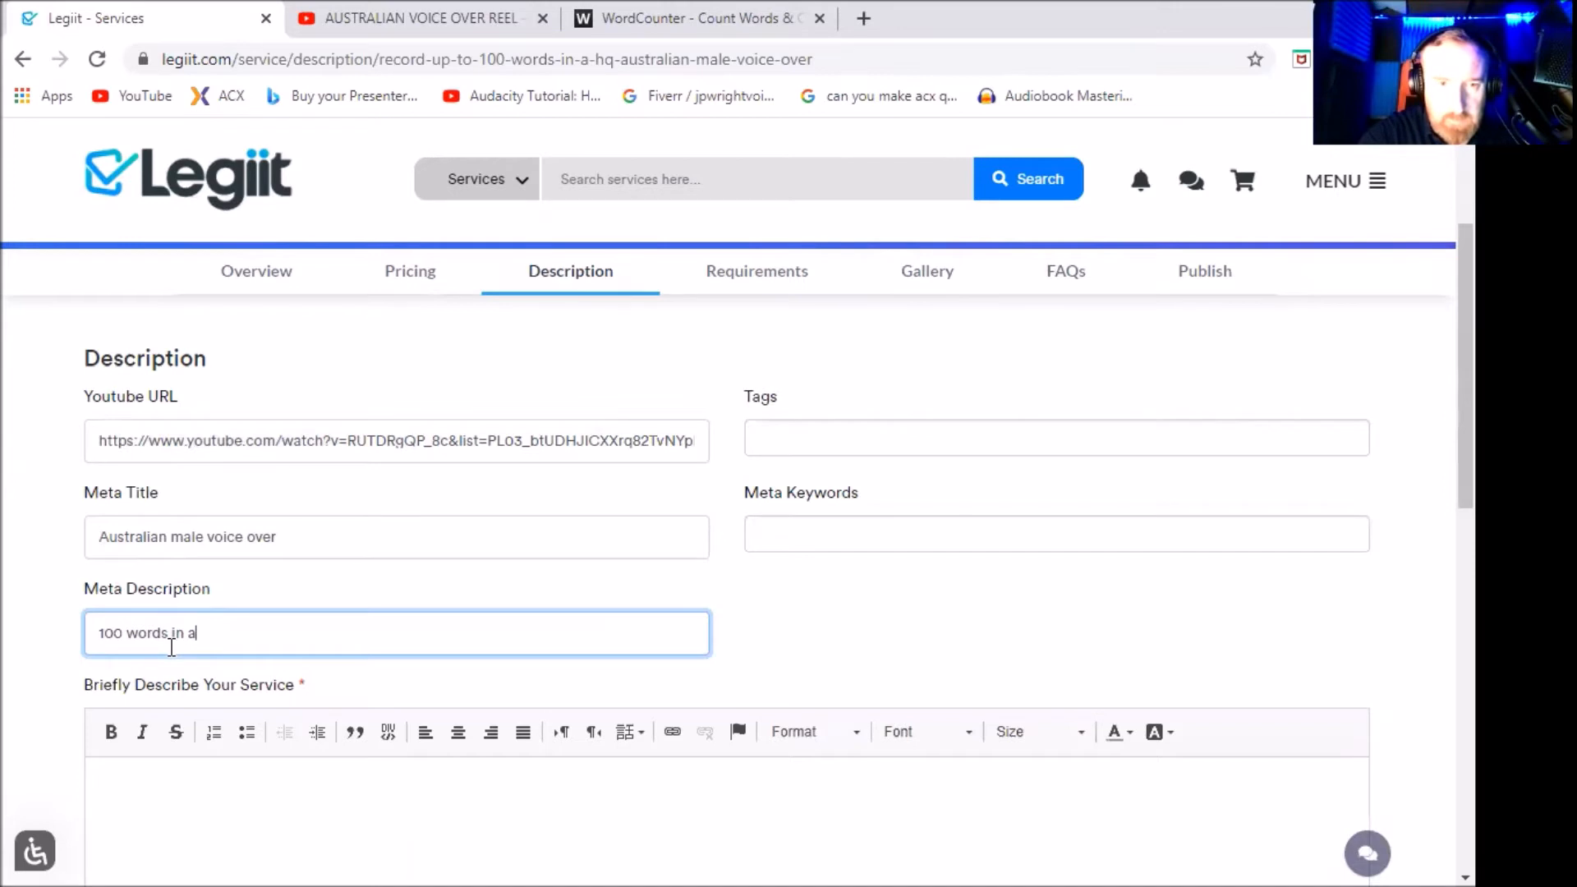
pyautogui.write('n ')
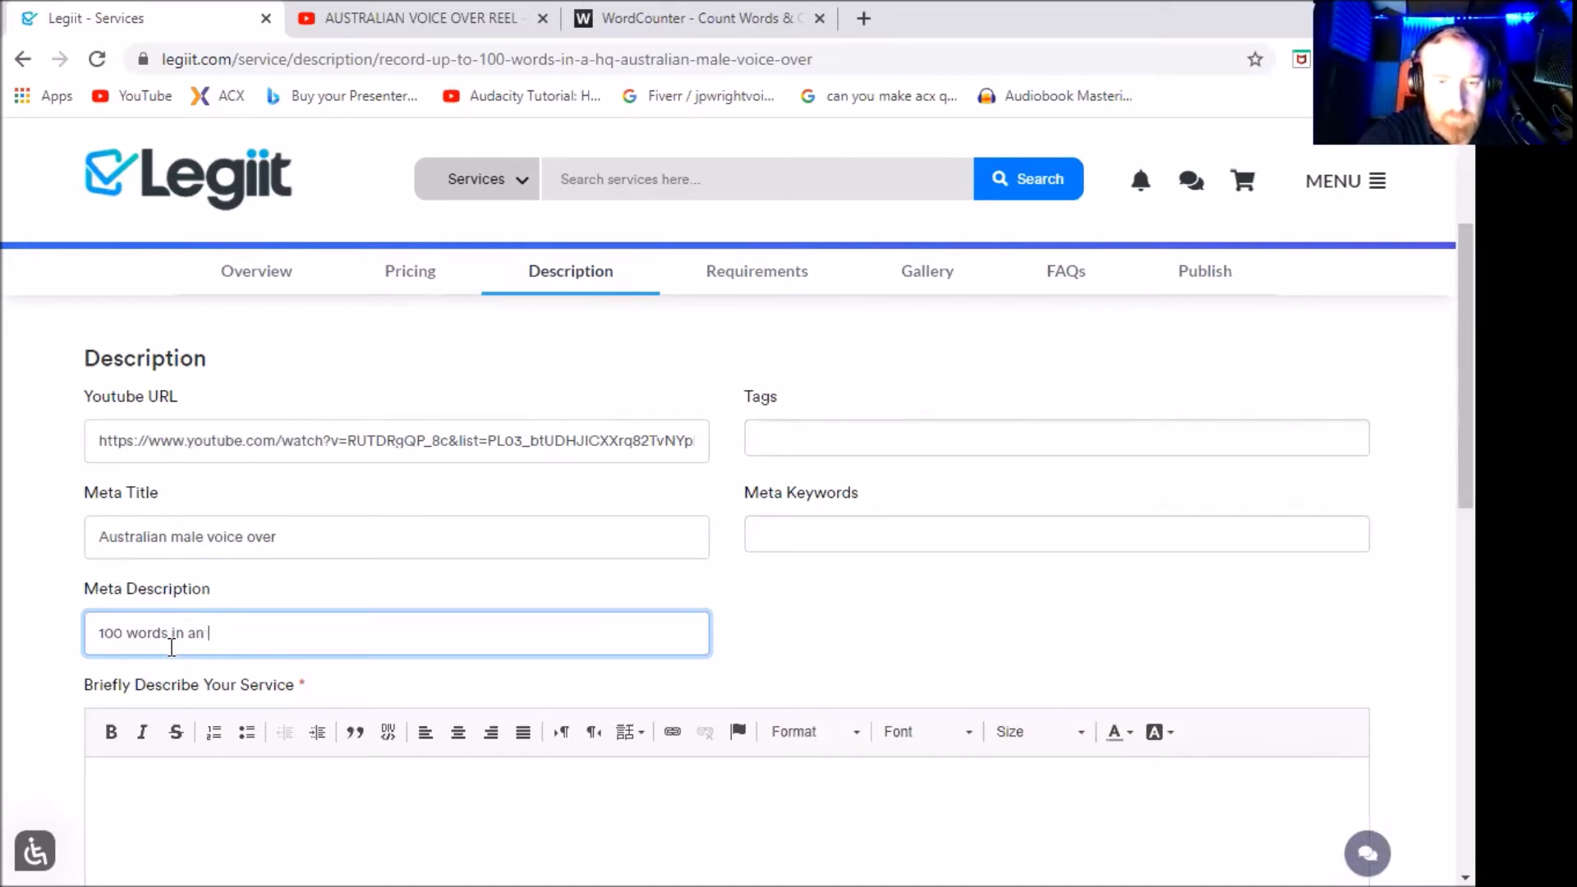
pyautogui.write('Australain accent')
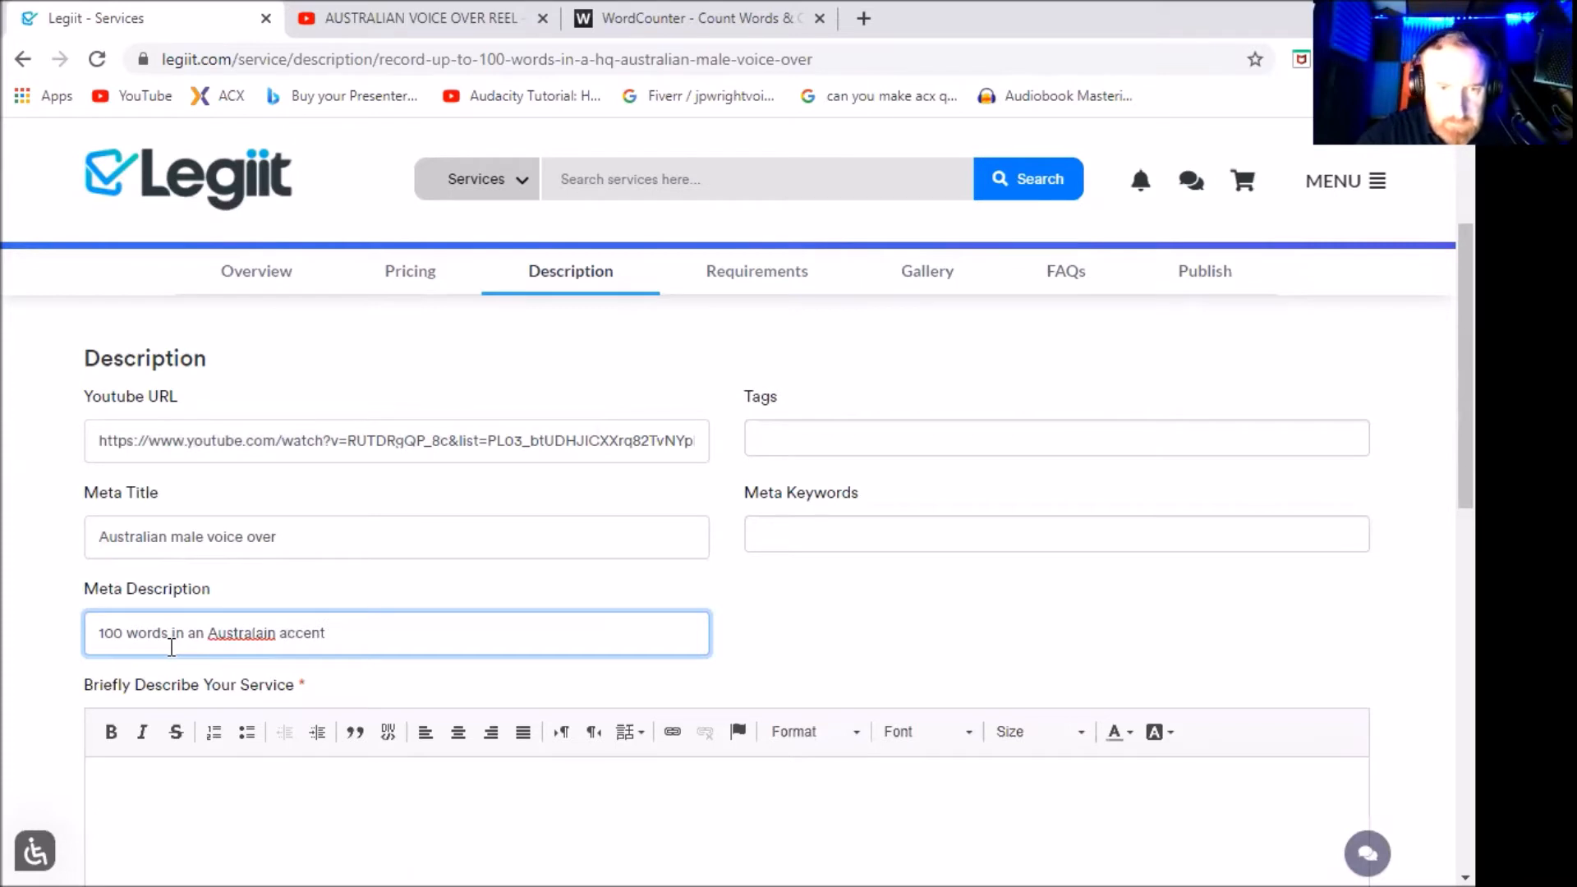
pyautogui.press('BackSpace')
pyautogui.press('BackSpace')
pyautogui.press('BackSpace')
pyautogui.press('BackSpace')
pyautogui.press('BackSpace')
pyautogui.press('BackSpace')
pyautogui.press('BackSpace')
pyautogui.press('BackSpace')
pyautogui.press('BackSpace')
pyautogui.press('BackSpace')
pyautogui.press('BackSpace')
pyautogui.press('BackSpace')
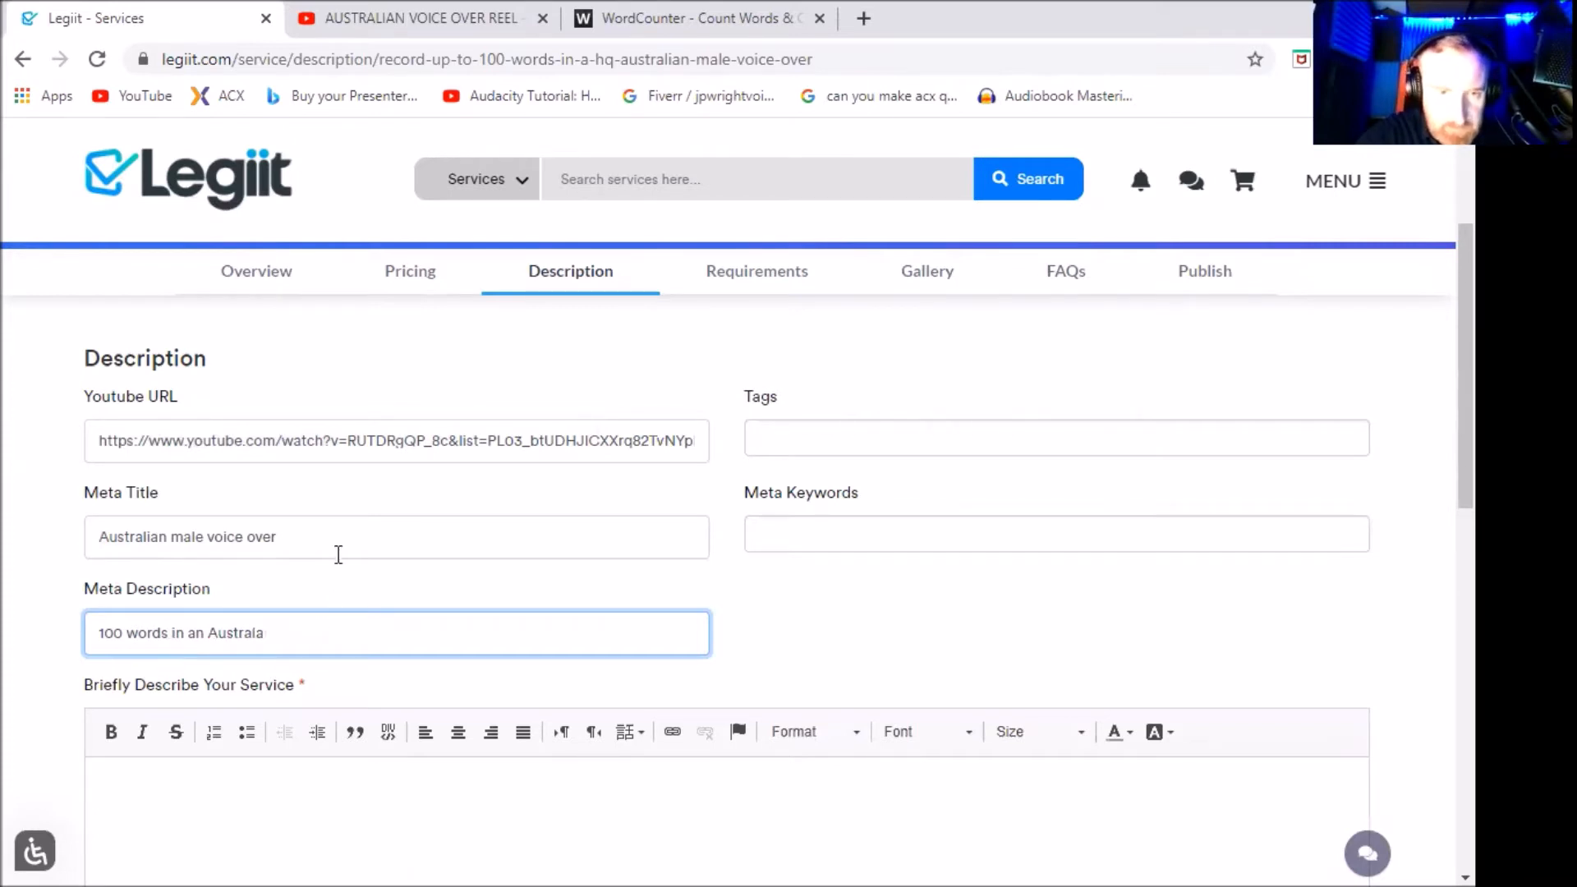
pyautogui.write('ral')
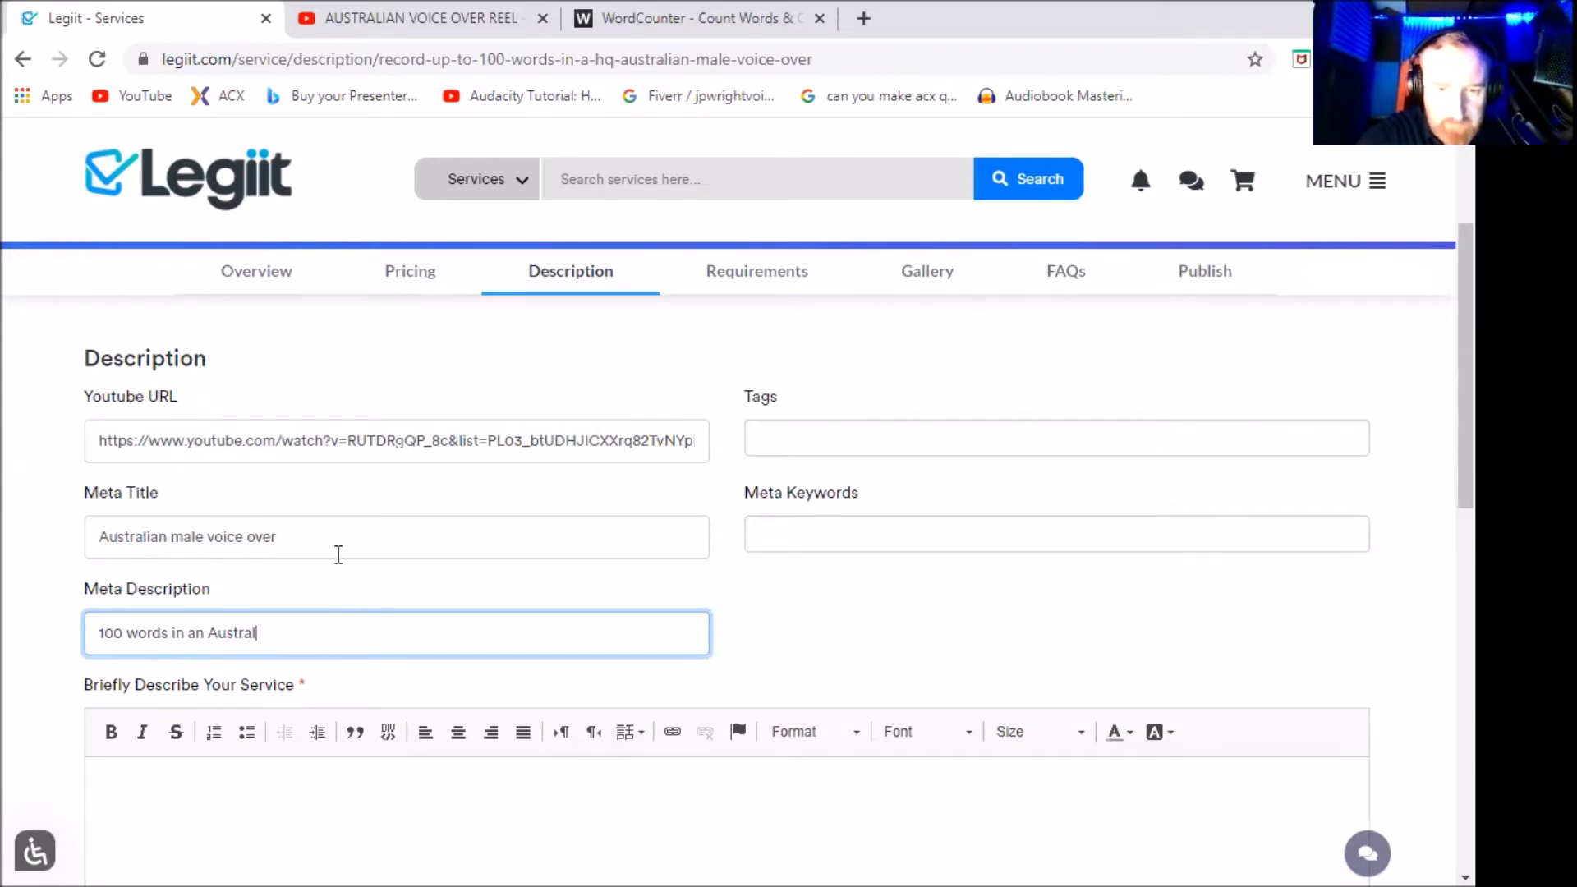
pyautogui.write('ian accent .')
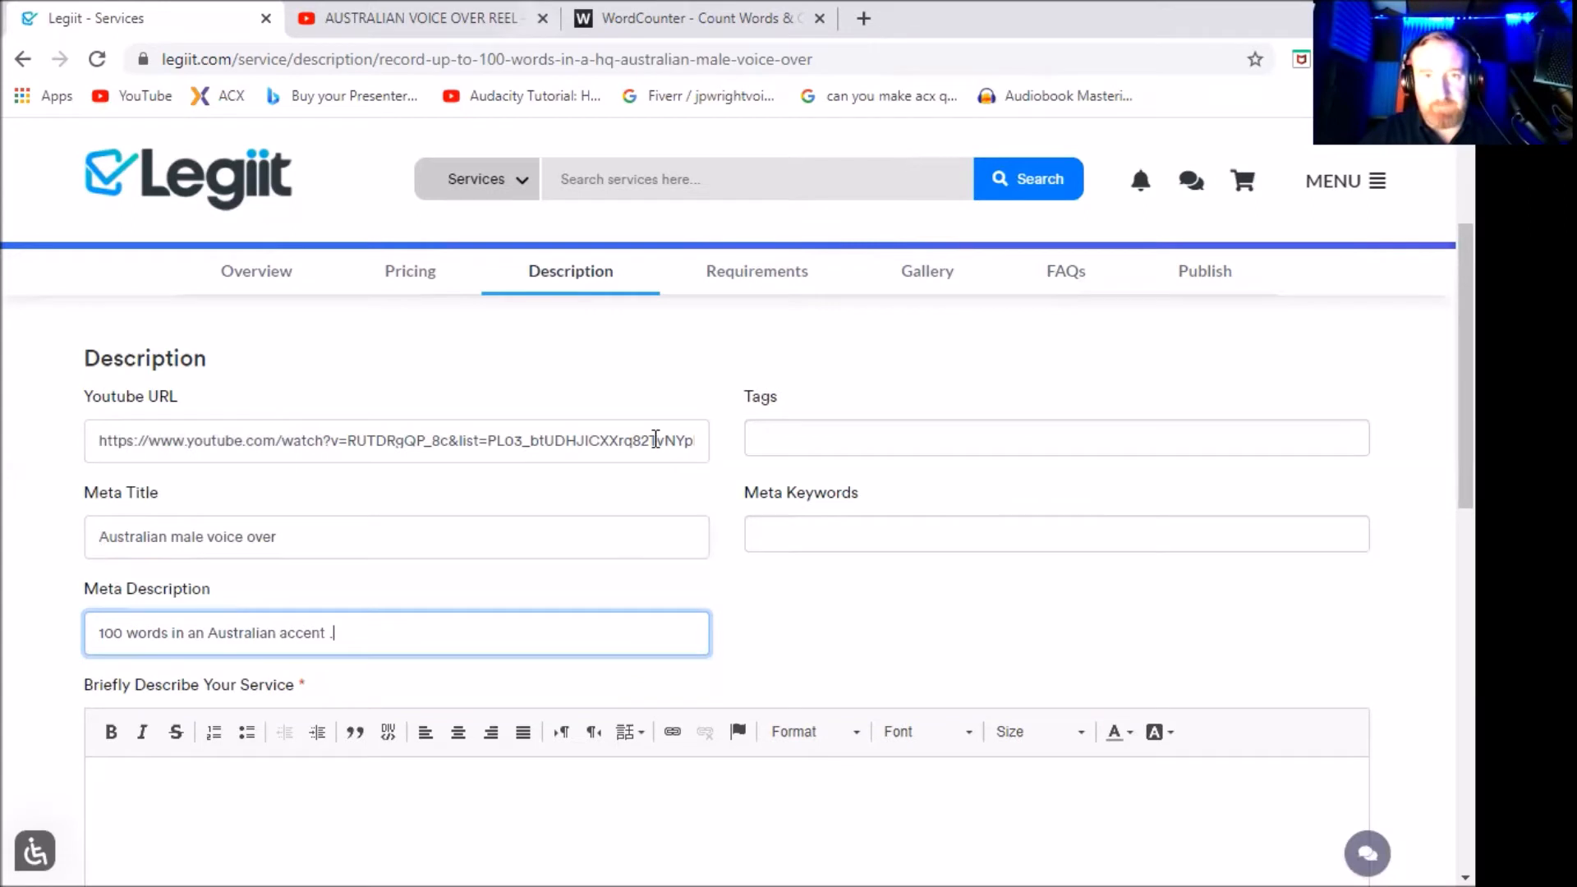
# Switch to WordCounter and copy the entire prepared voice over service text.
pyautogui.scroll(-2, 591, 704)
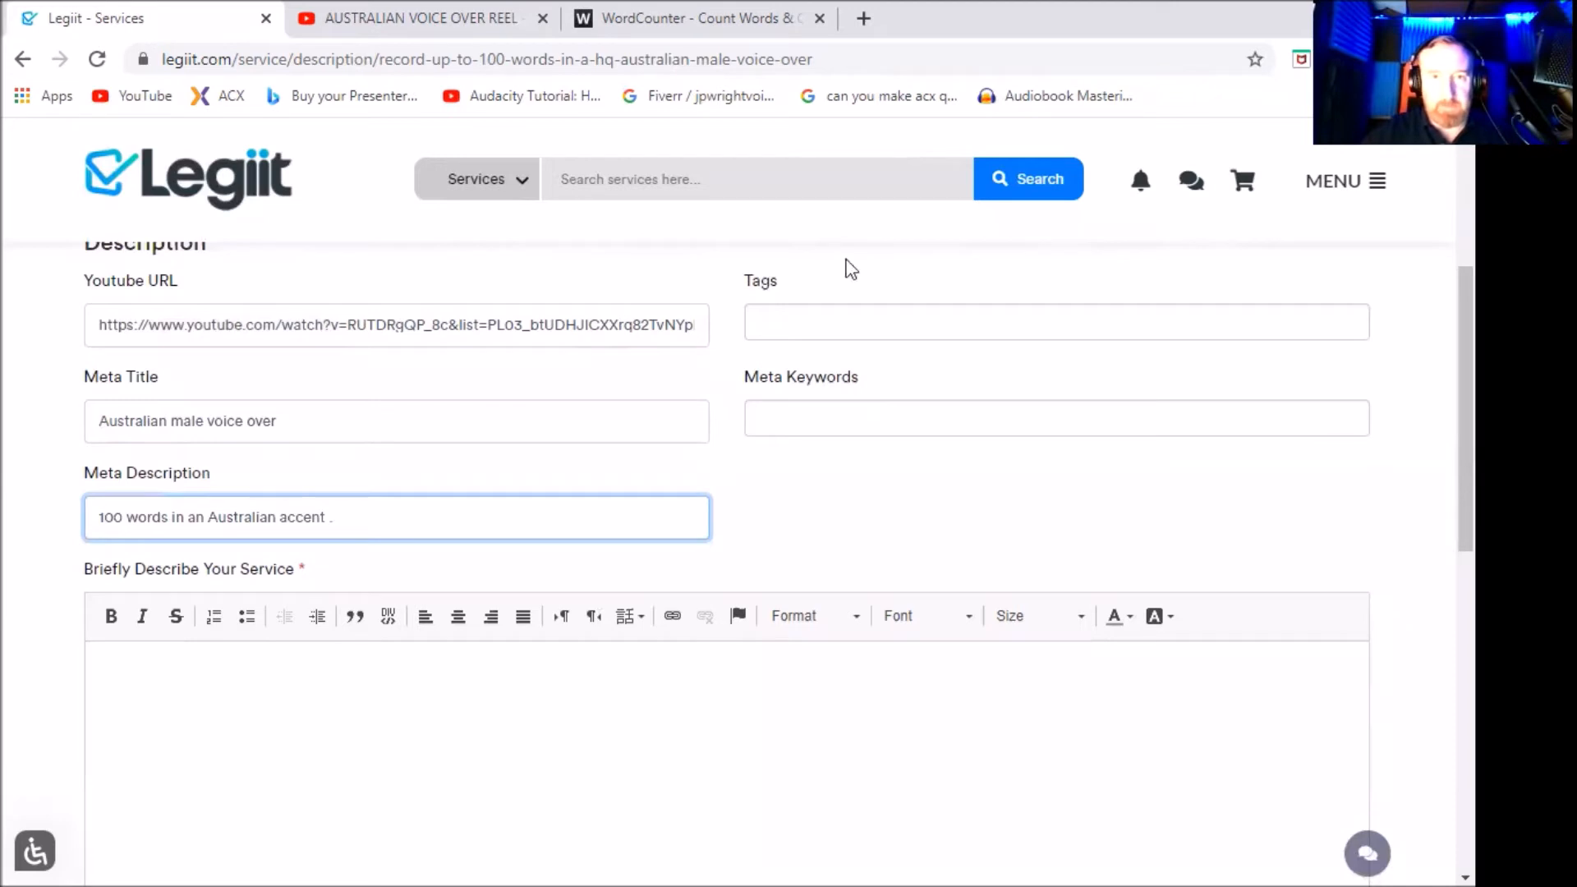
pyautogui.click(698, 18)
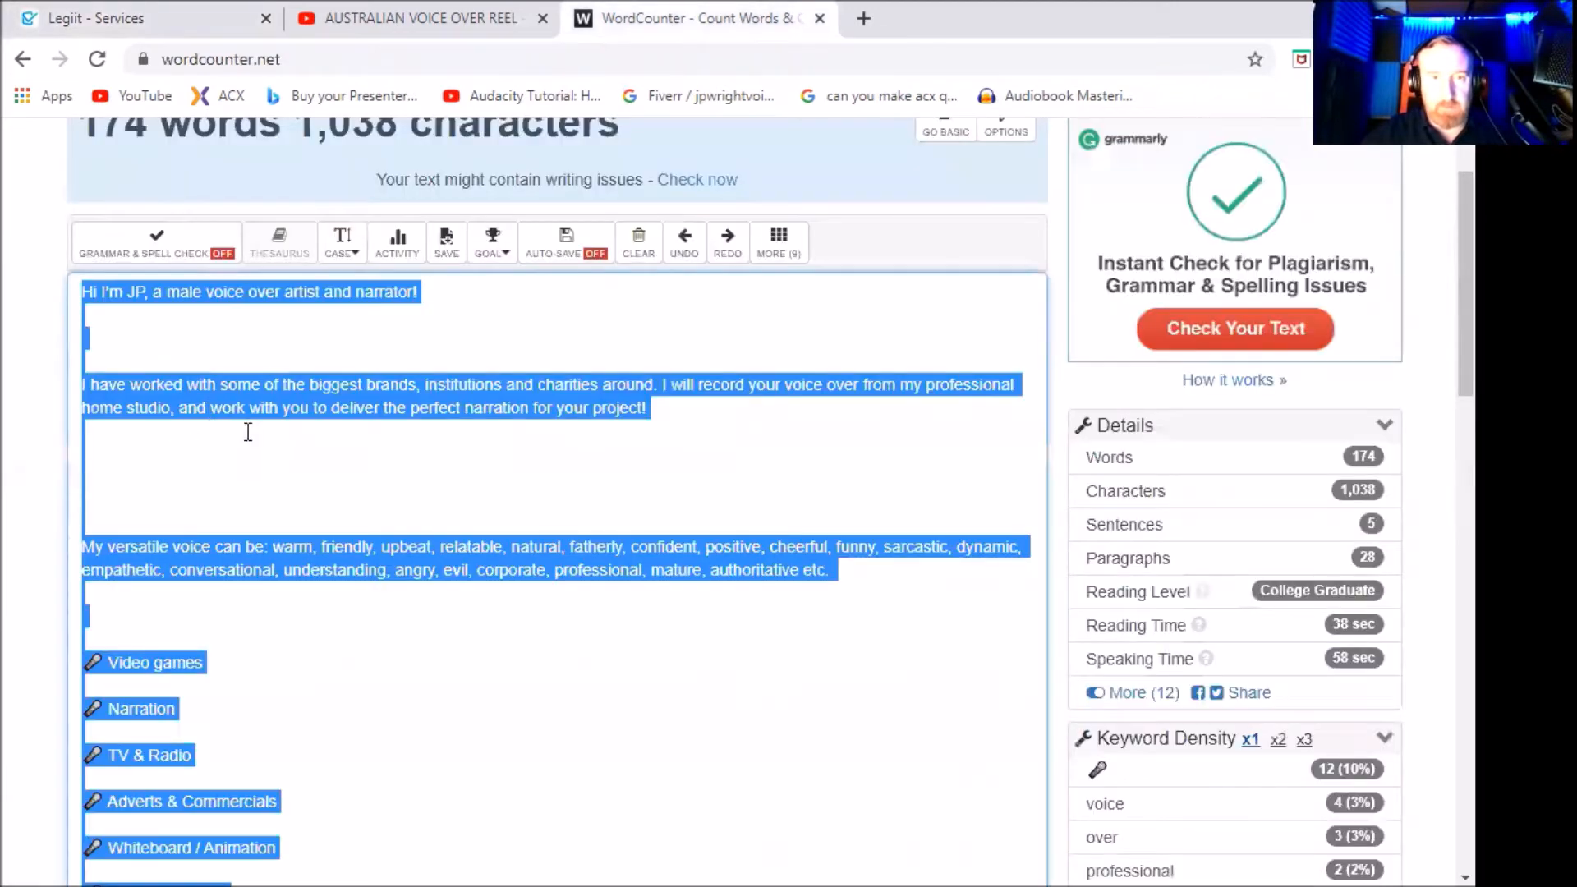
pyautogui.rightClick(266, 392)
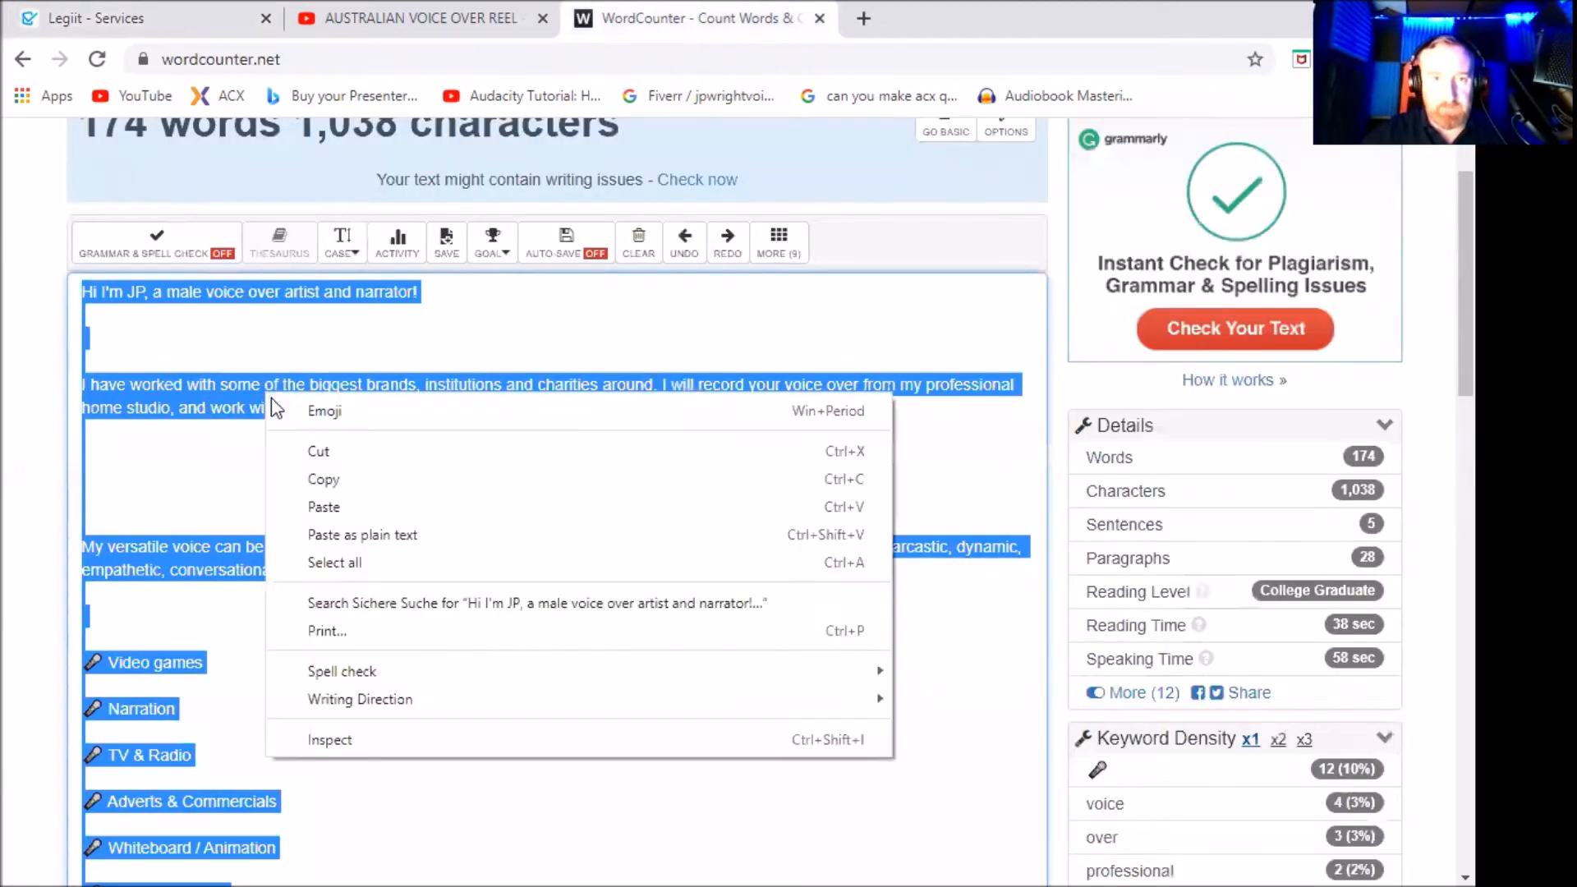
pyautogui.click(342, 479)
# Return to the Legiit service description and paste the copied text into the brief service description.
pyautogui.click(169, 19)
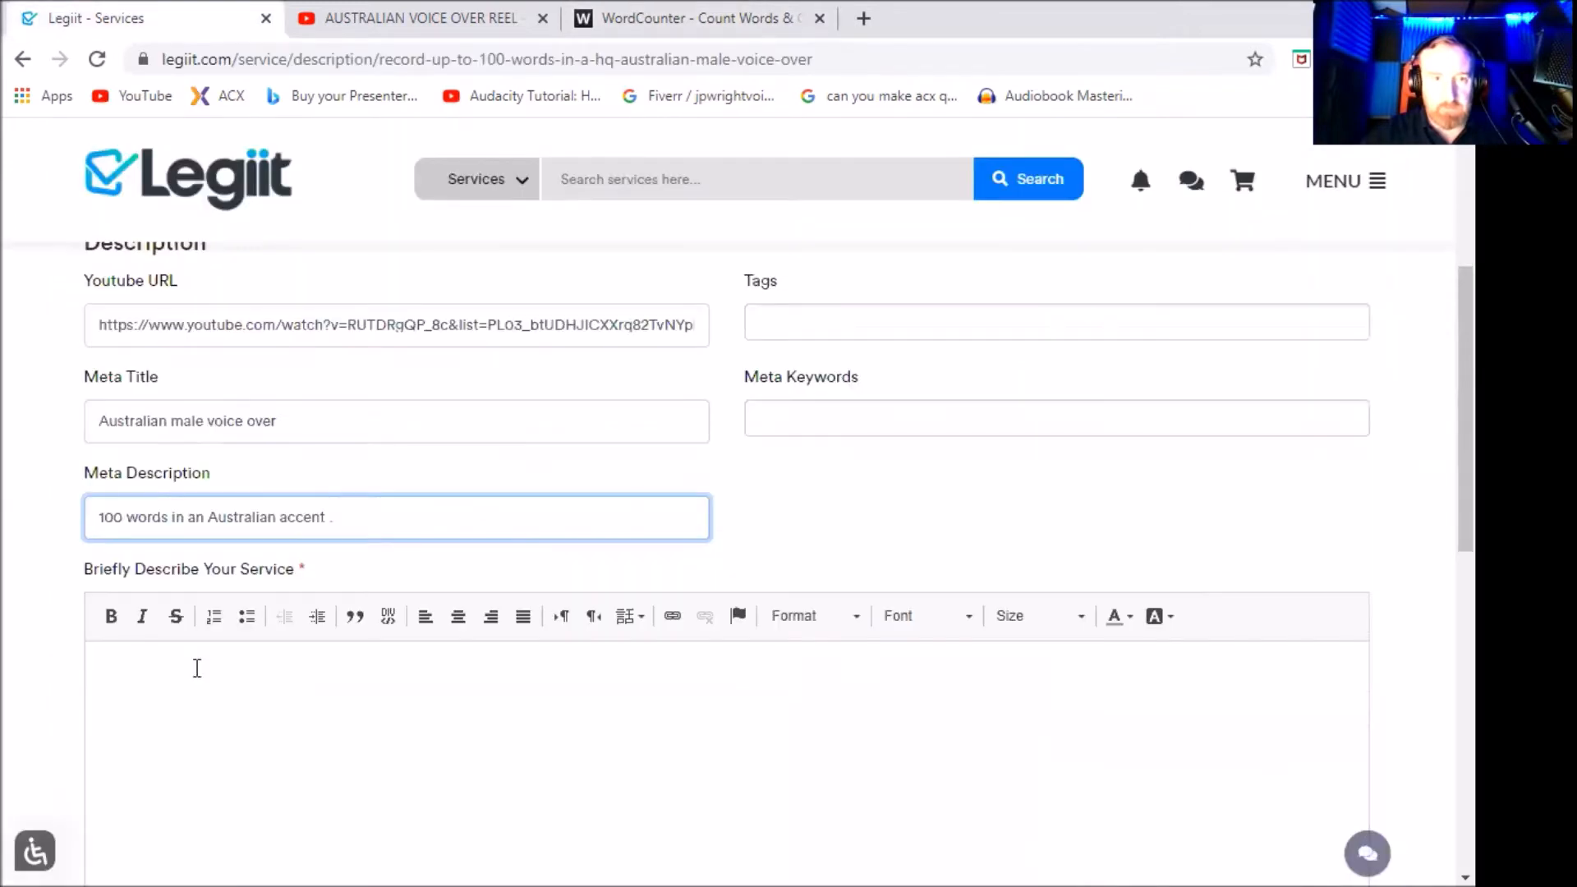
pyautogui.scroll(-1, 222, 624)
pyautogui.click(220, 625)
pyautogui.rightClick(220, 621)
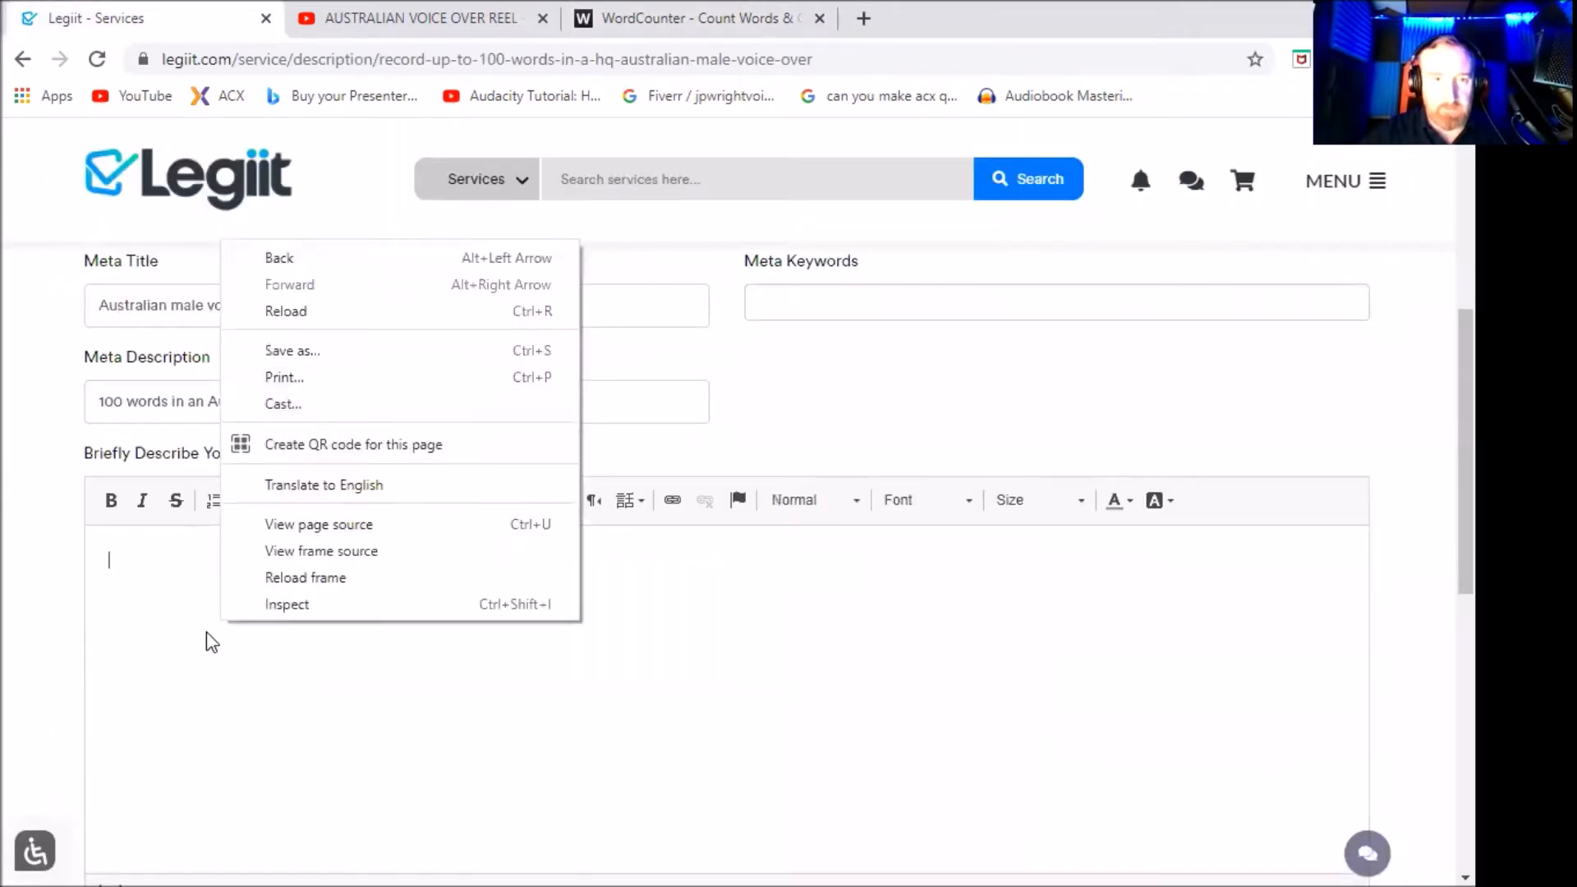
pyautogui.click(159, 654)
pyautogui.hotkey('ctrl', 'v')
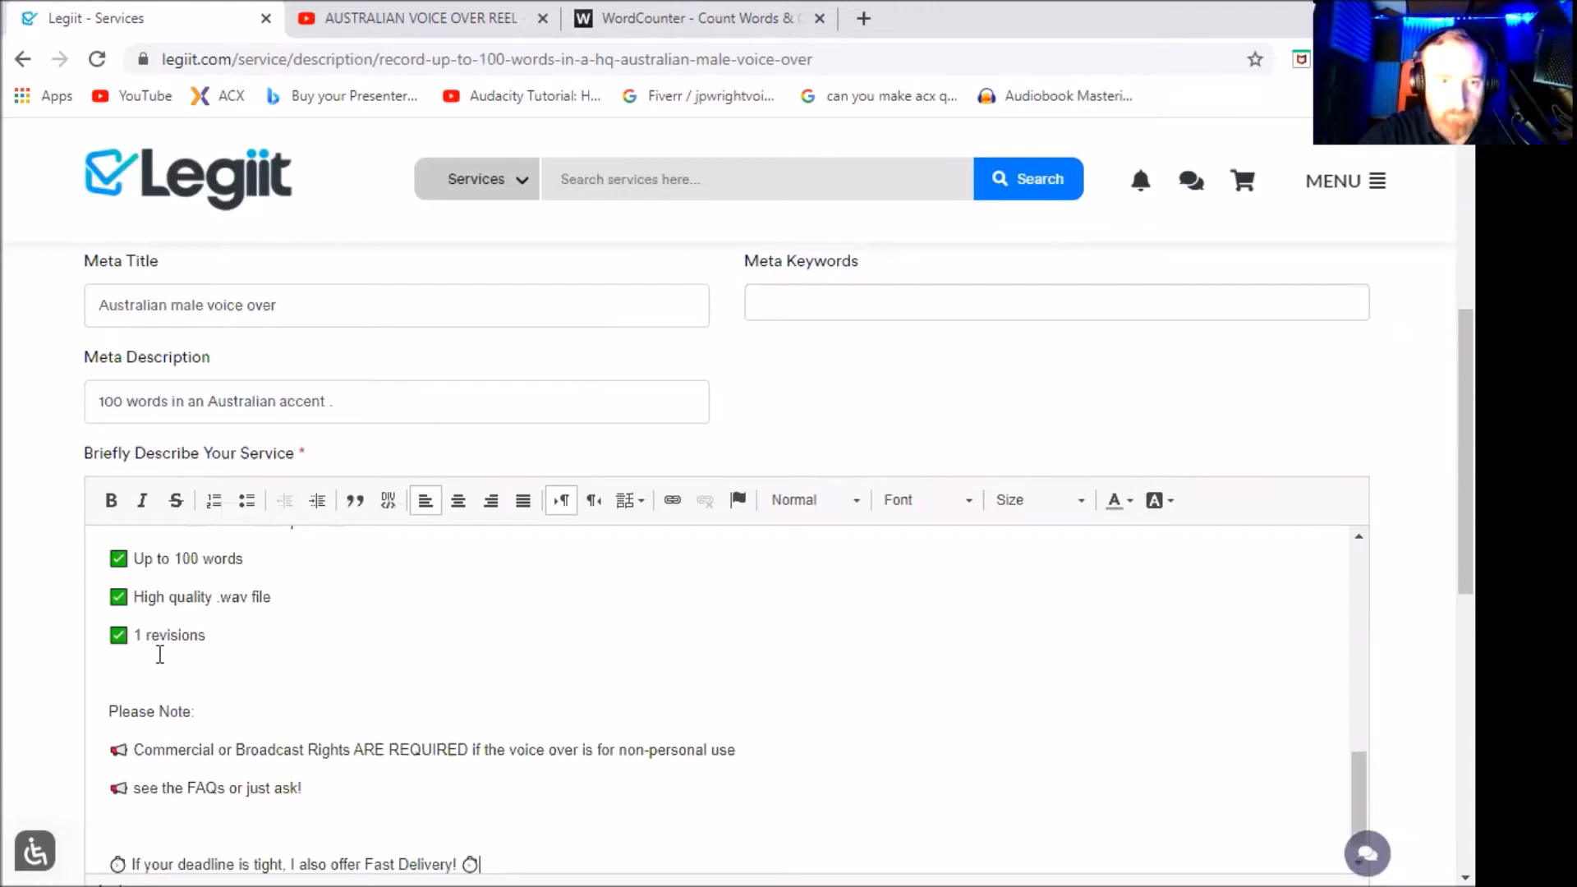
# Read through the pasted service description, checking the list of voice over types, the $10 deal contents and the notes.
pyautogui.scroll(5, 204, 648)
pyautogui.scroll(6, 387, 669)
pyautogui.scroll(-10, 386, 670)
pyautogui.scroll(8, 492, 632)
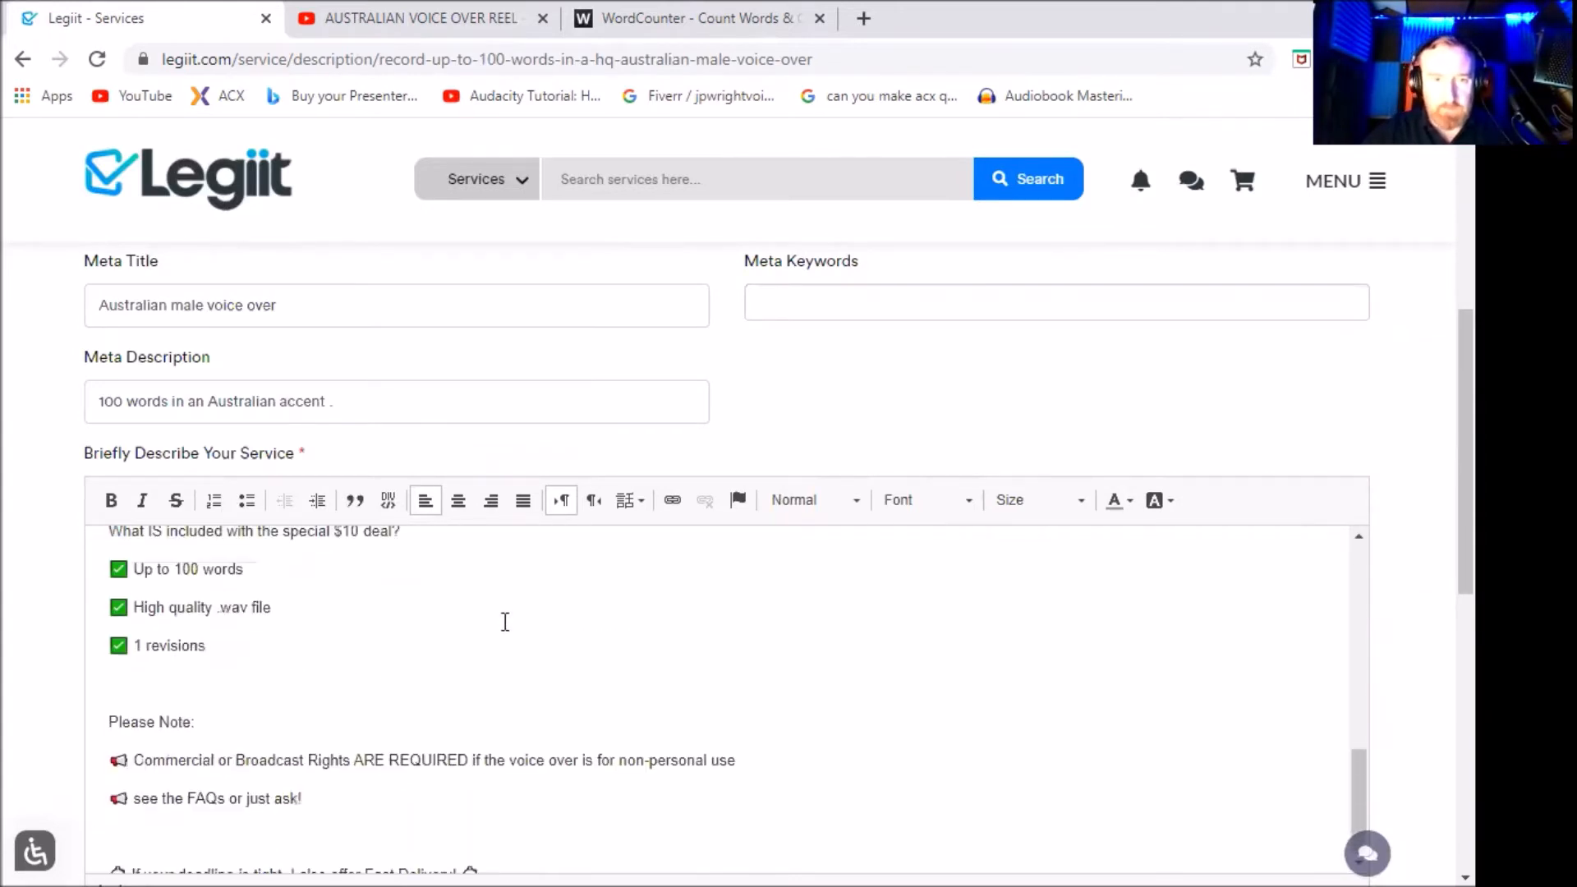
pyautogui.scroll(-8, 502, 628)
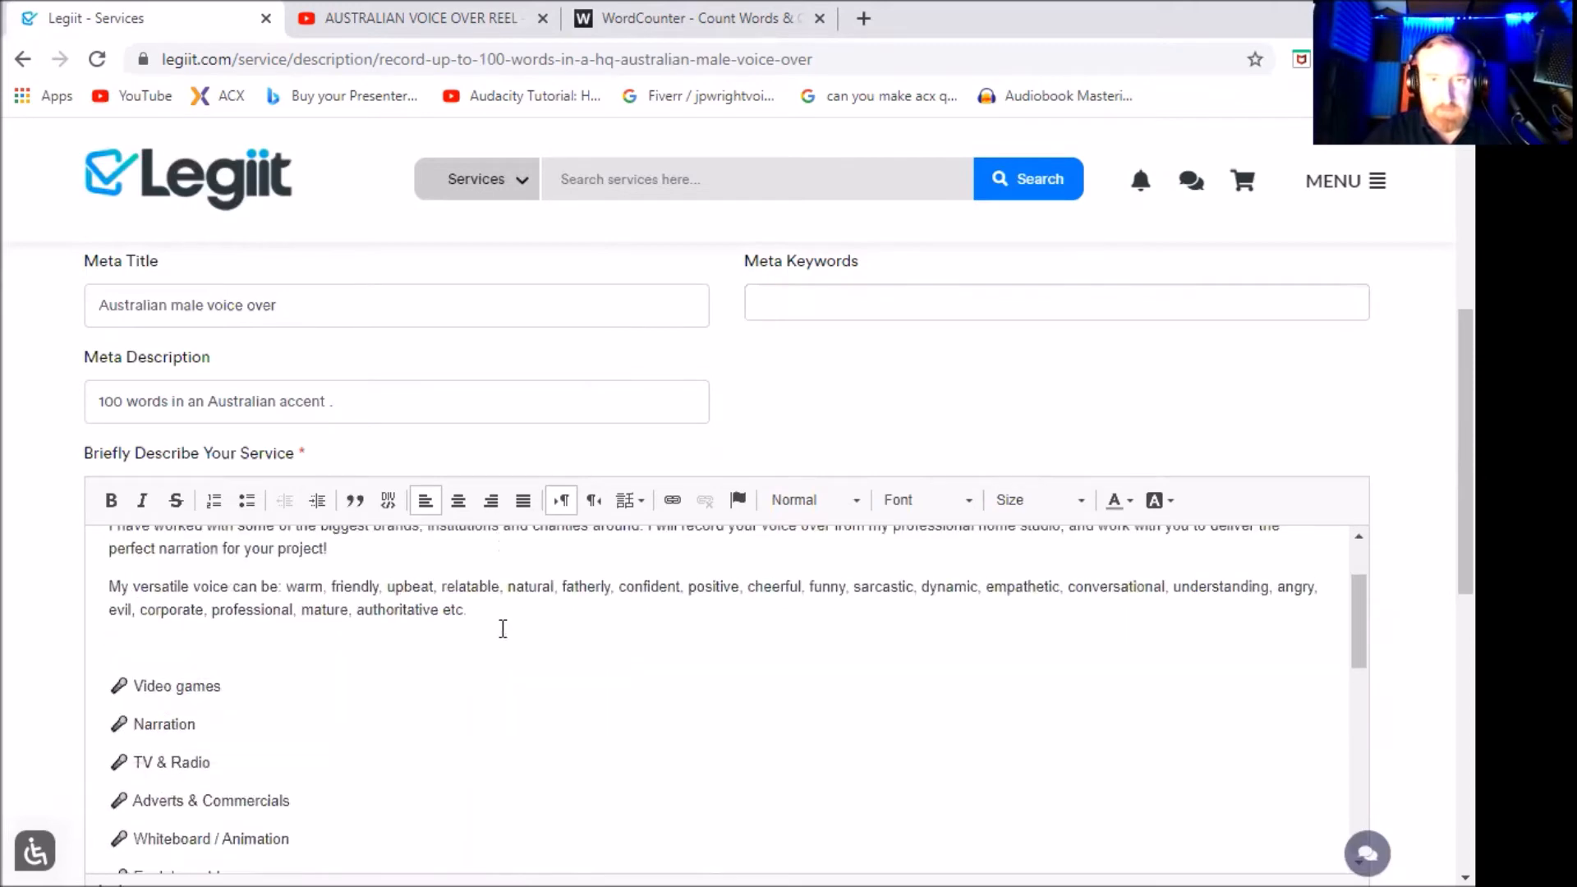
pyautogui.scroll(2, 503, 628)
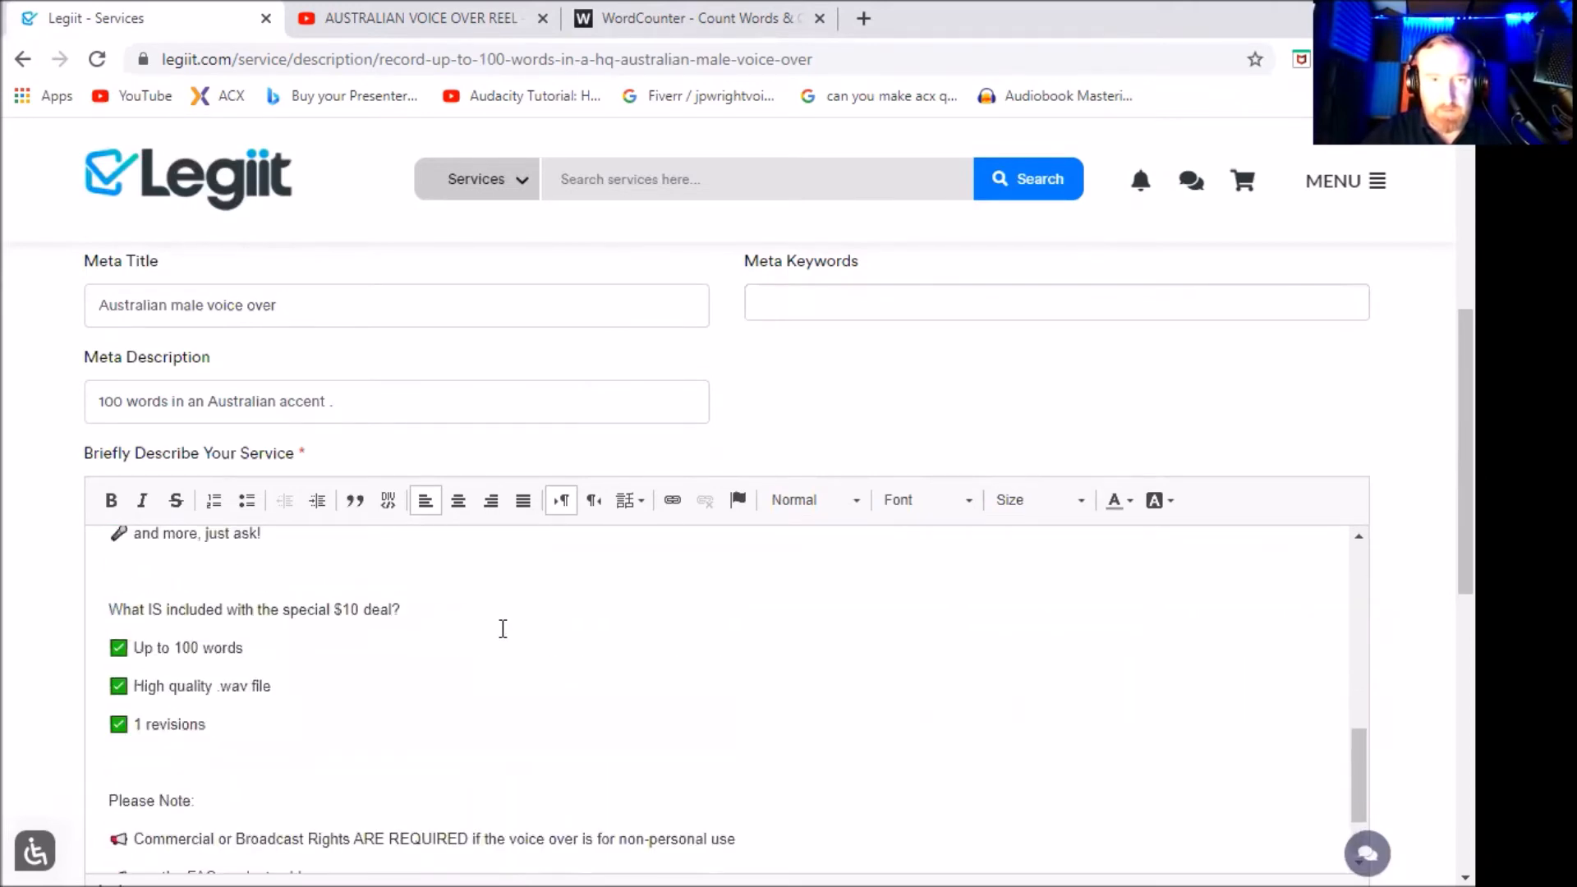
pyautogui.scroll(4, 502, 628)
pyautogui.scroll(-2, 502, 628)
pyautogui.scroll(2, 498, 611)
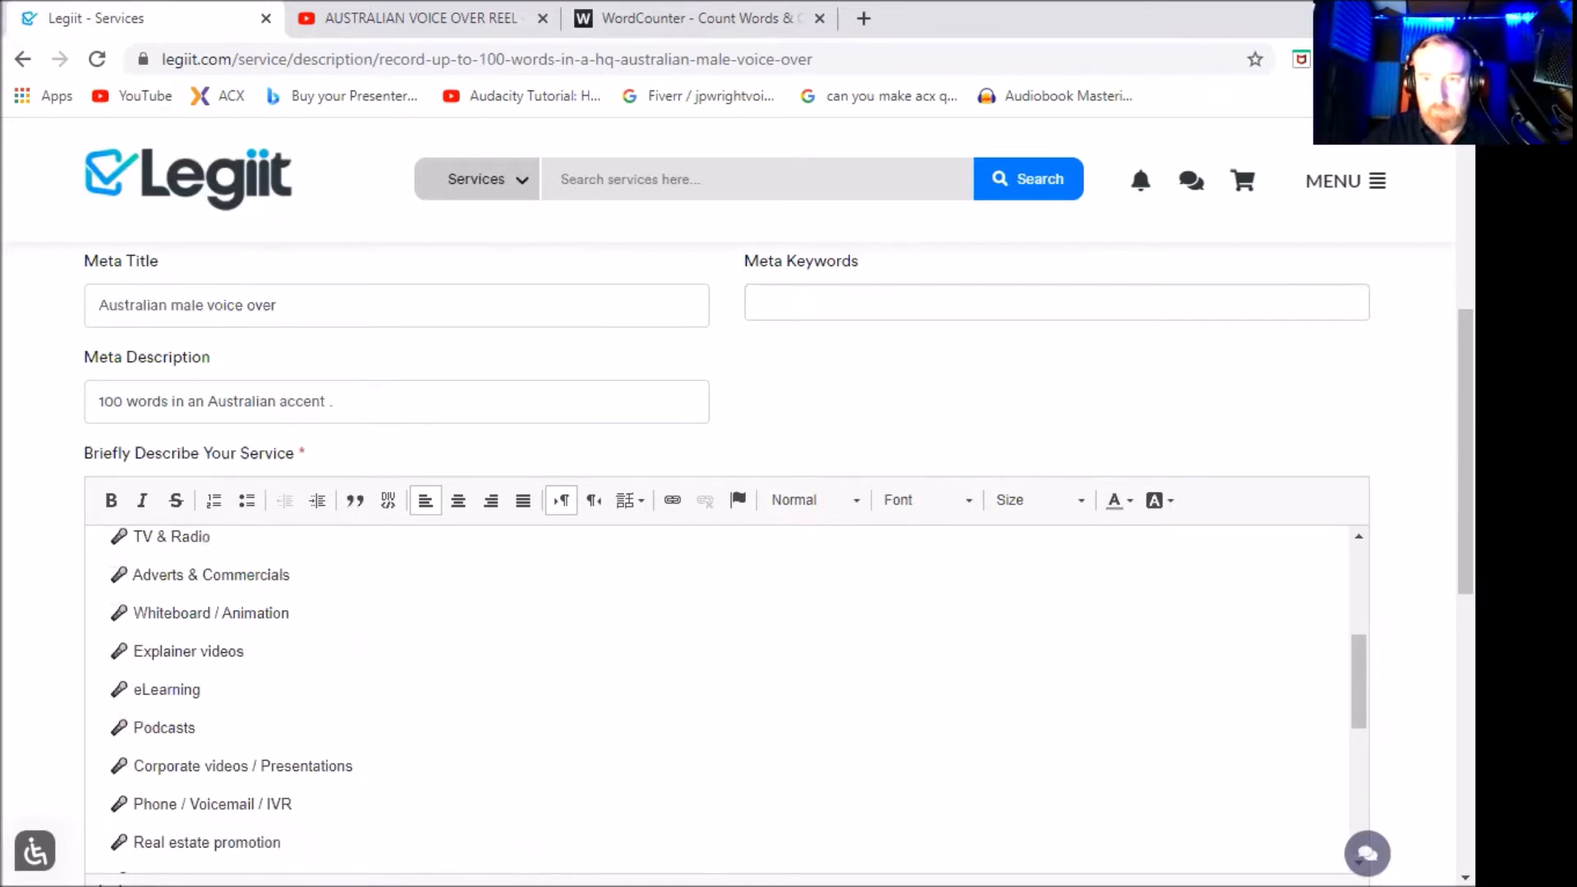
# Add the service tags "Australian male", "Australian accent", "voice over" and "voice artist".
pyautogui.scroll(3, 707, 376)
pyautogui.click(796, 437)
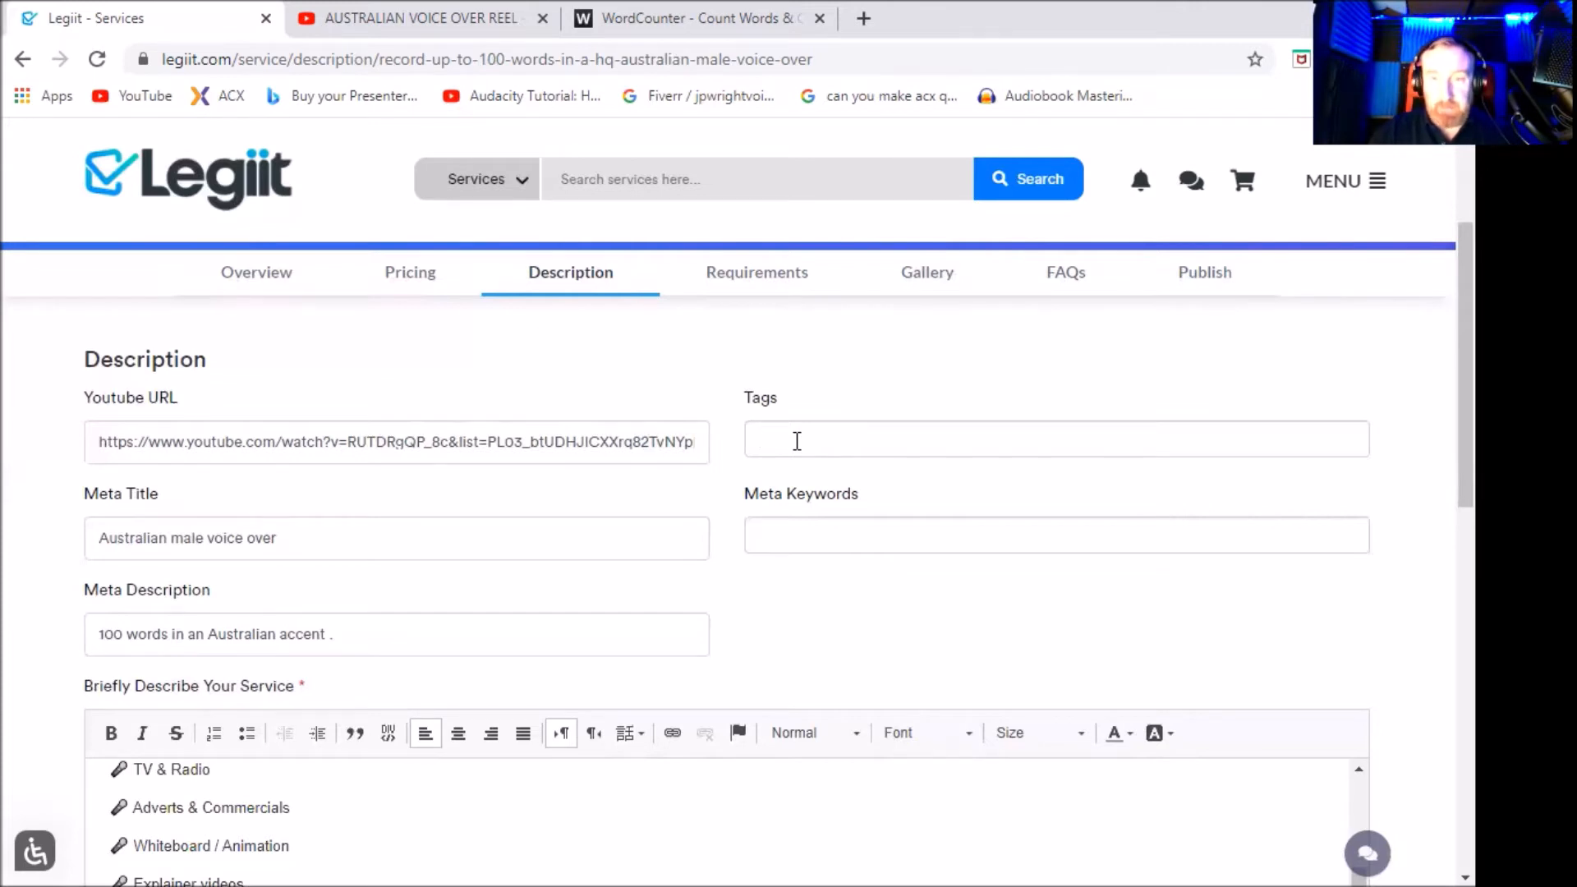
pyautogui.write('Australian male')
pyautogui.press('Return')
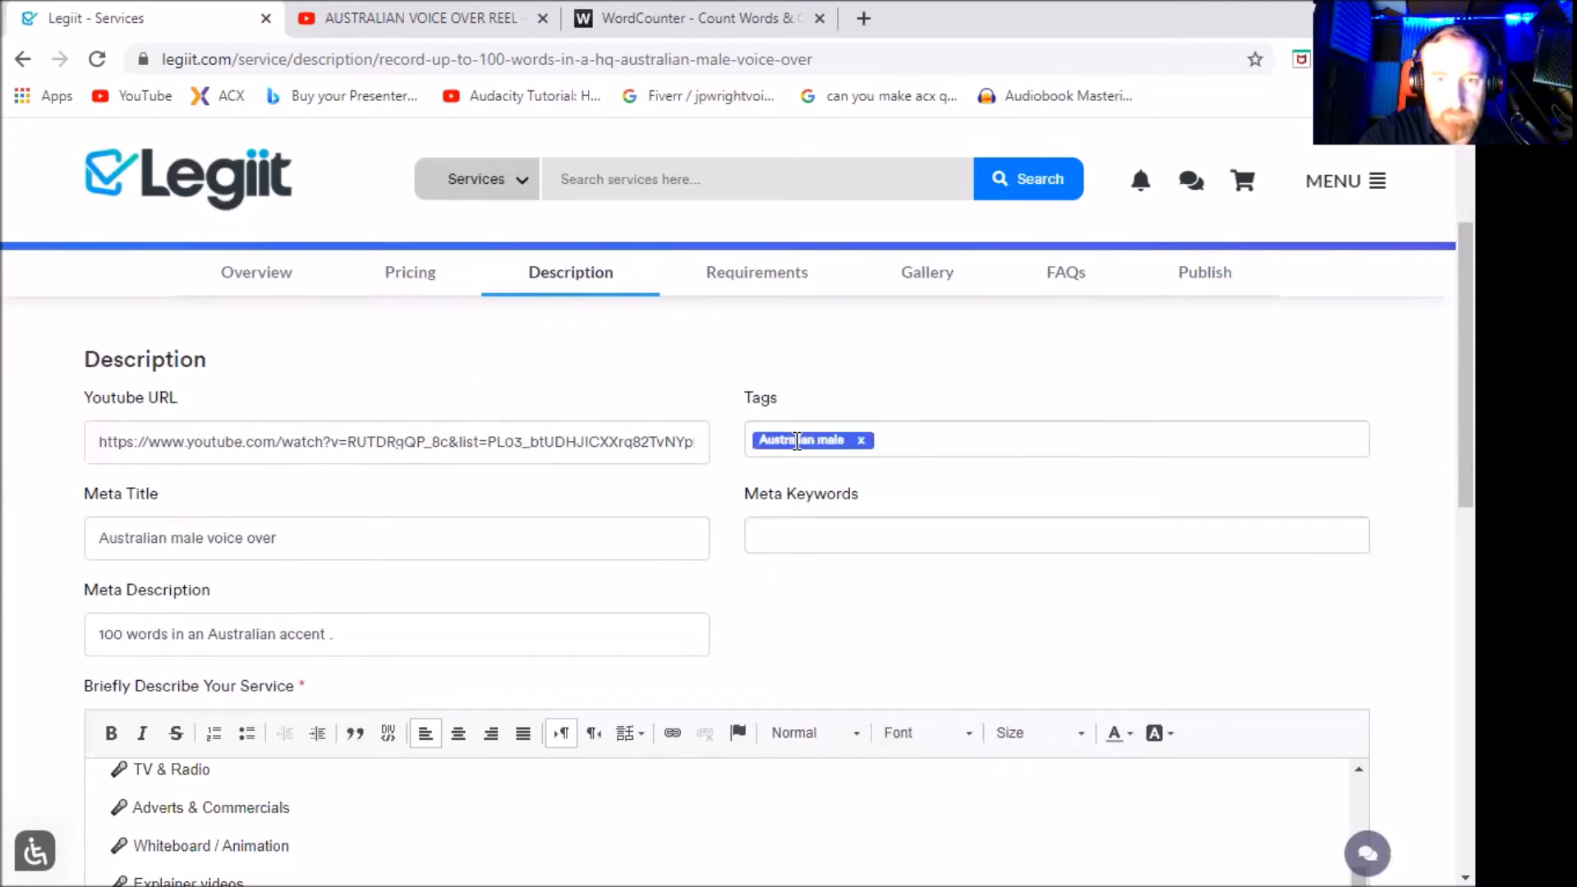
pyautogui.write('Australian accent')
pyautogui.press('Return')
pyautogui.write('v')
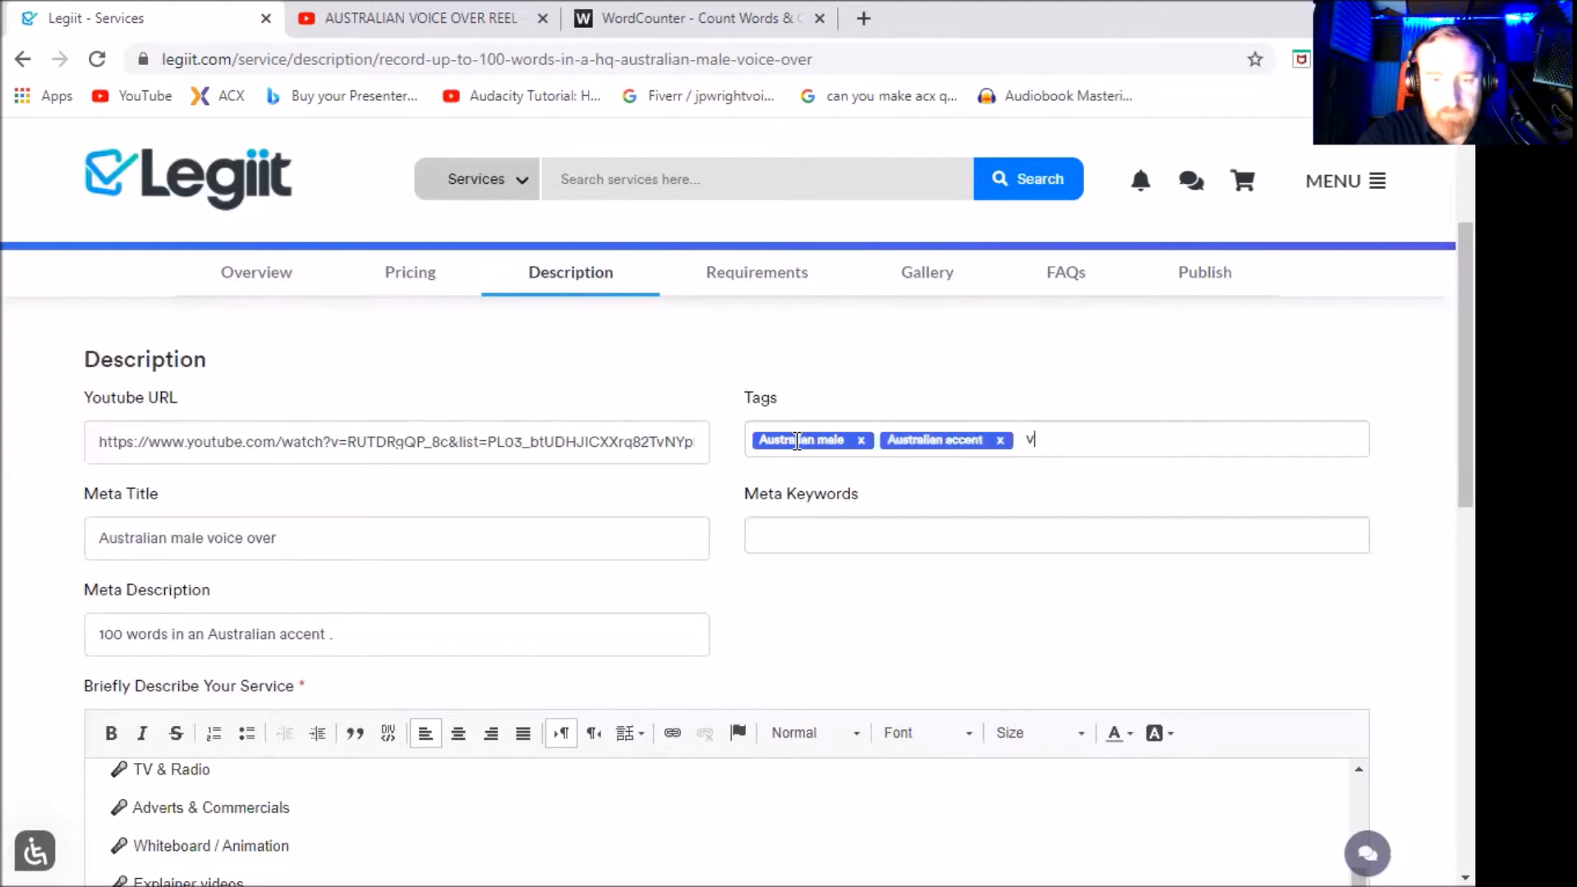
pyautogui.write('oice over')
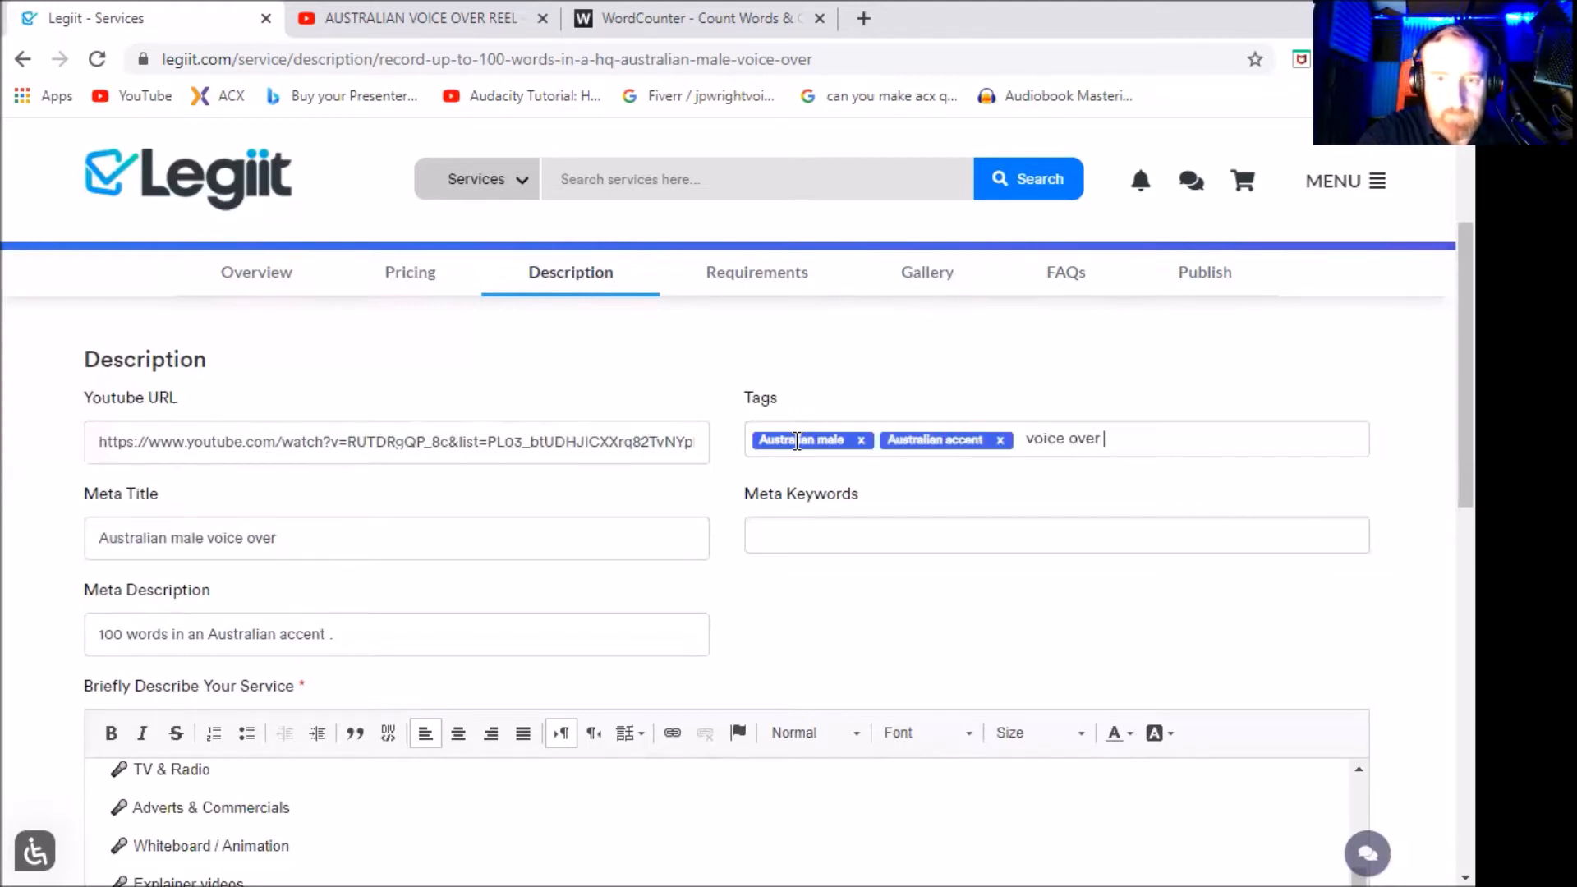
pyautogui.press('Return')
pyautogui.write('voice ')
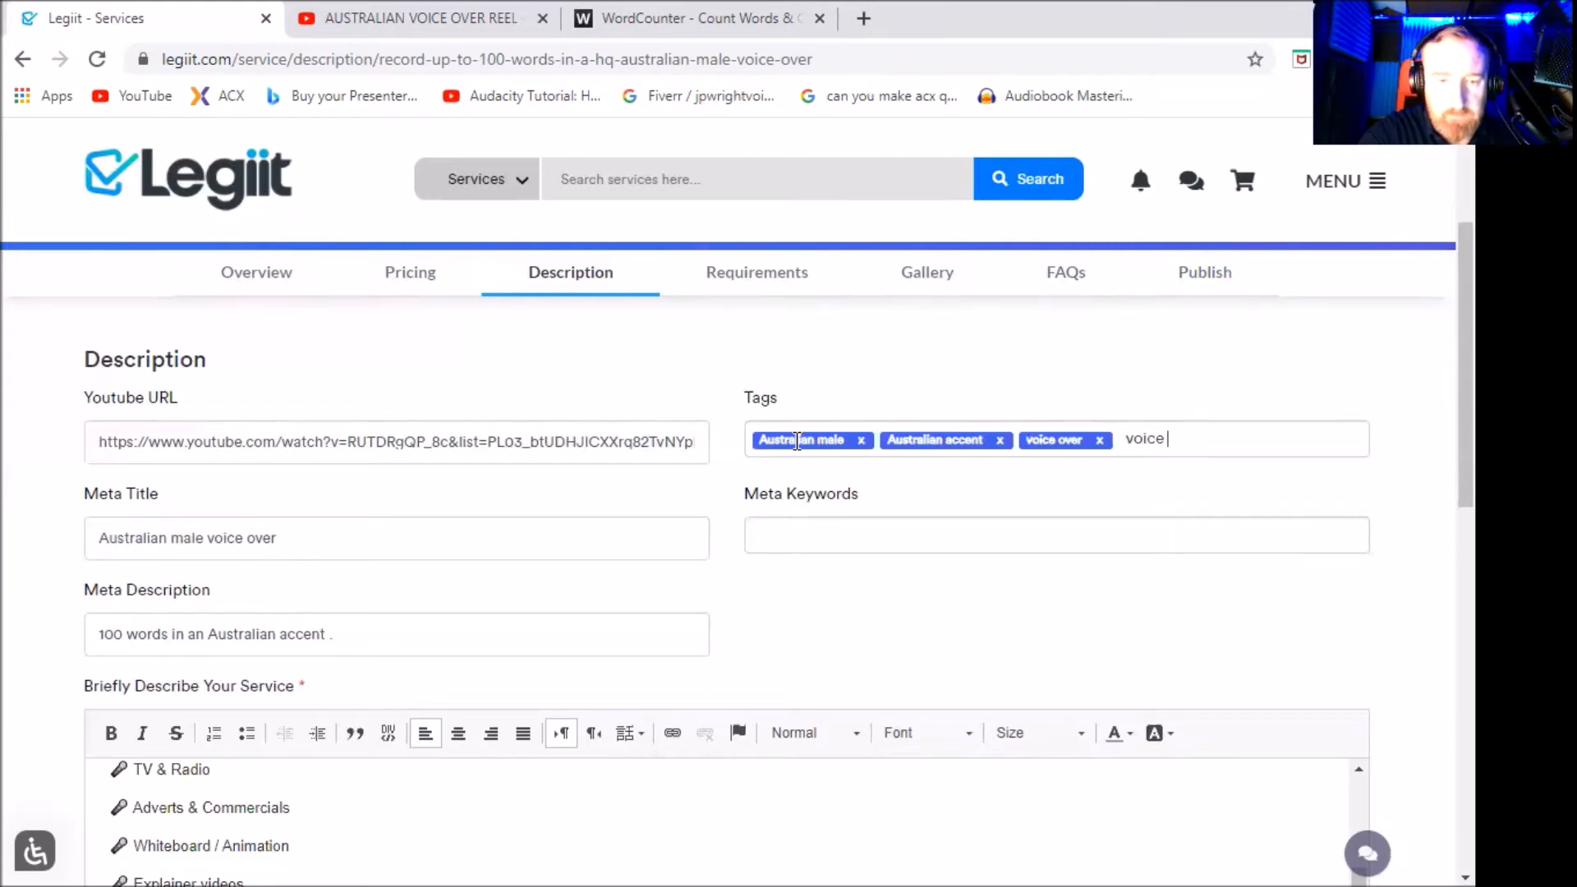
pyautogui.write('artist')
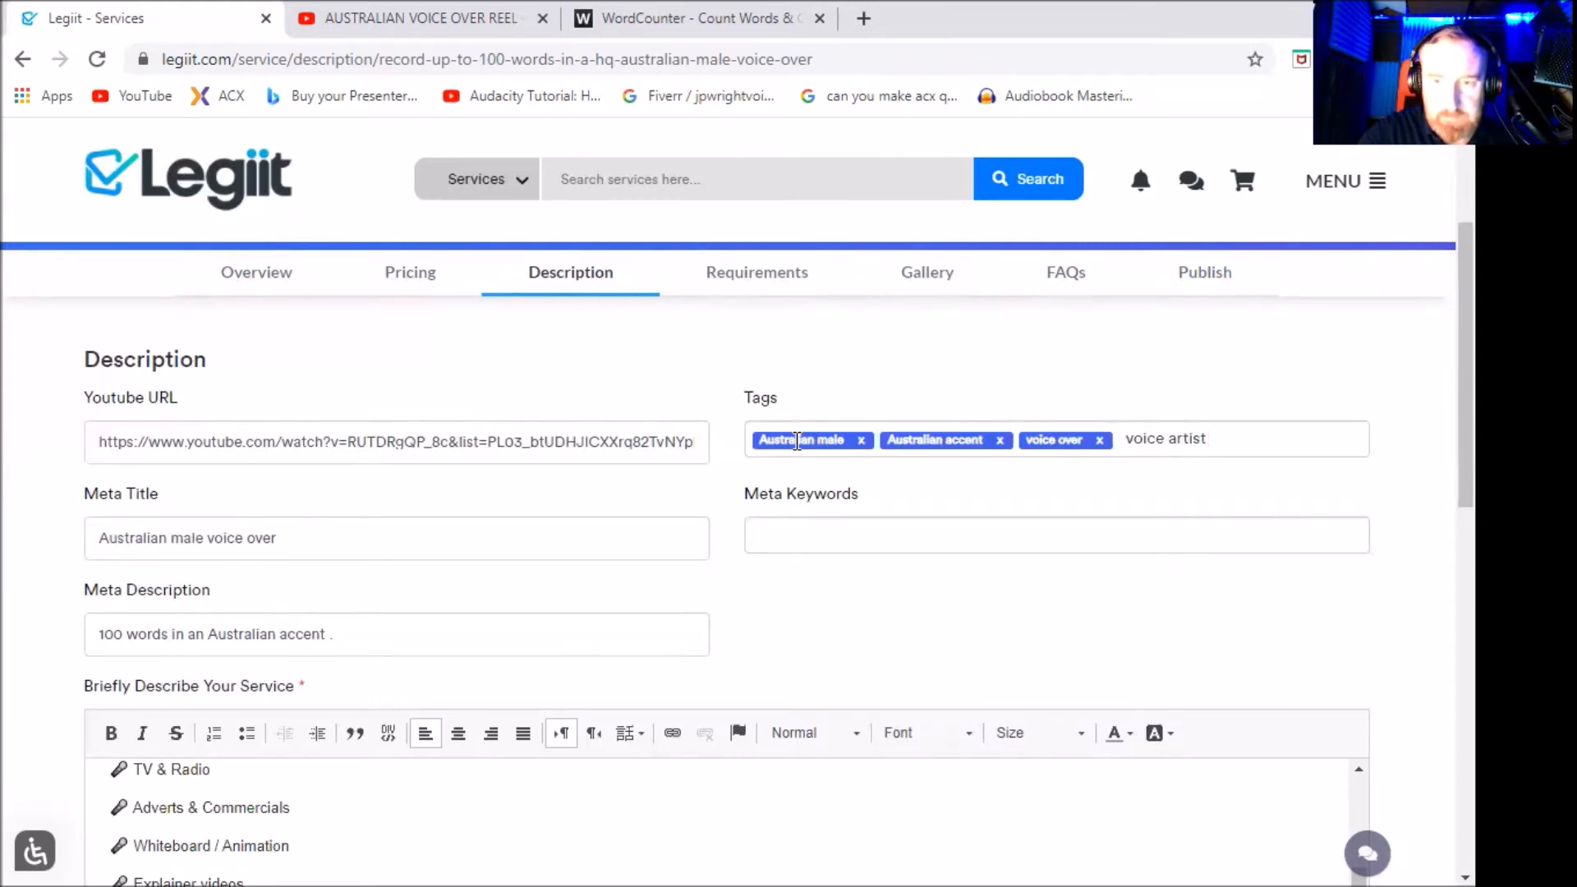
pyautogui.press('Return')
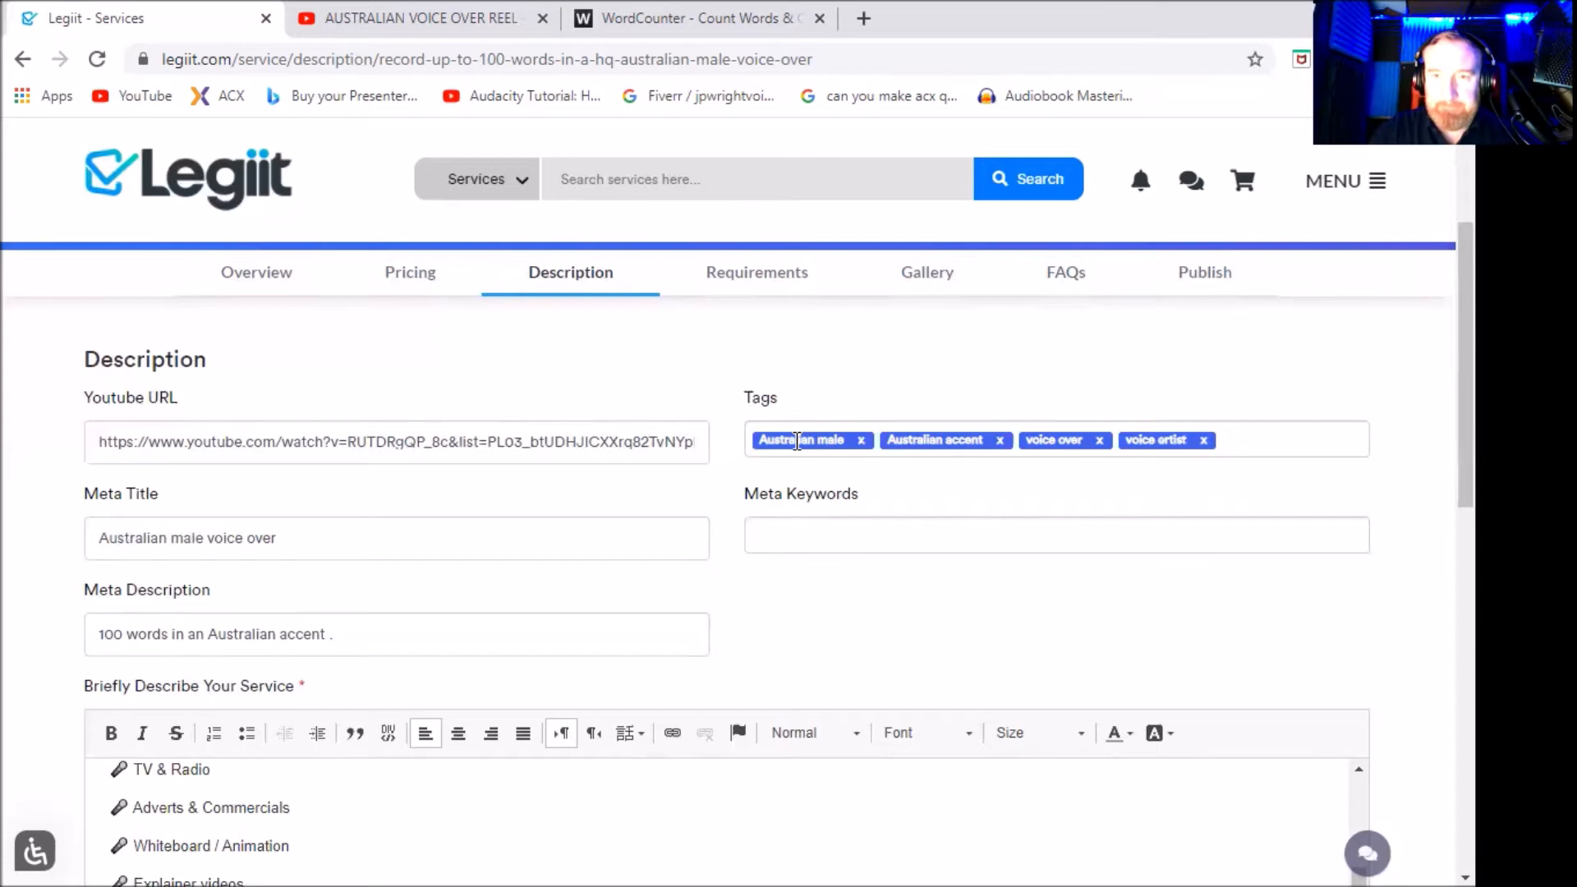
# Add two more service tags, "Commercial" and "narration".
pyautogui.write('c')
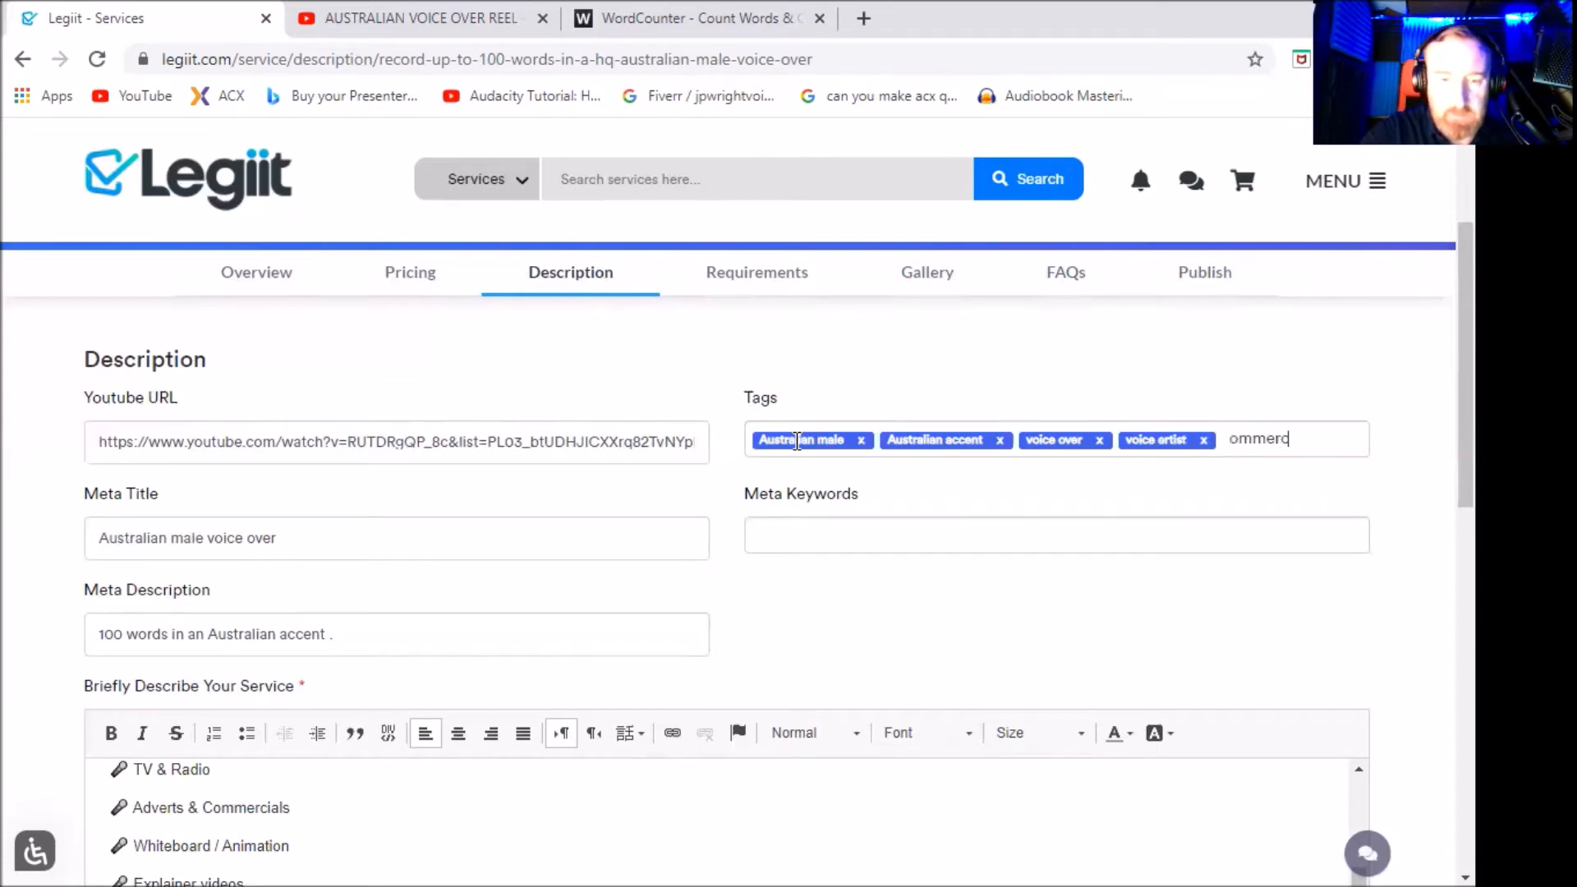
pyautogui.write('ommercial')
pyautogui.press('Return')
pyautogui.write('na')
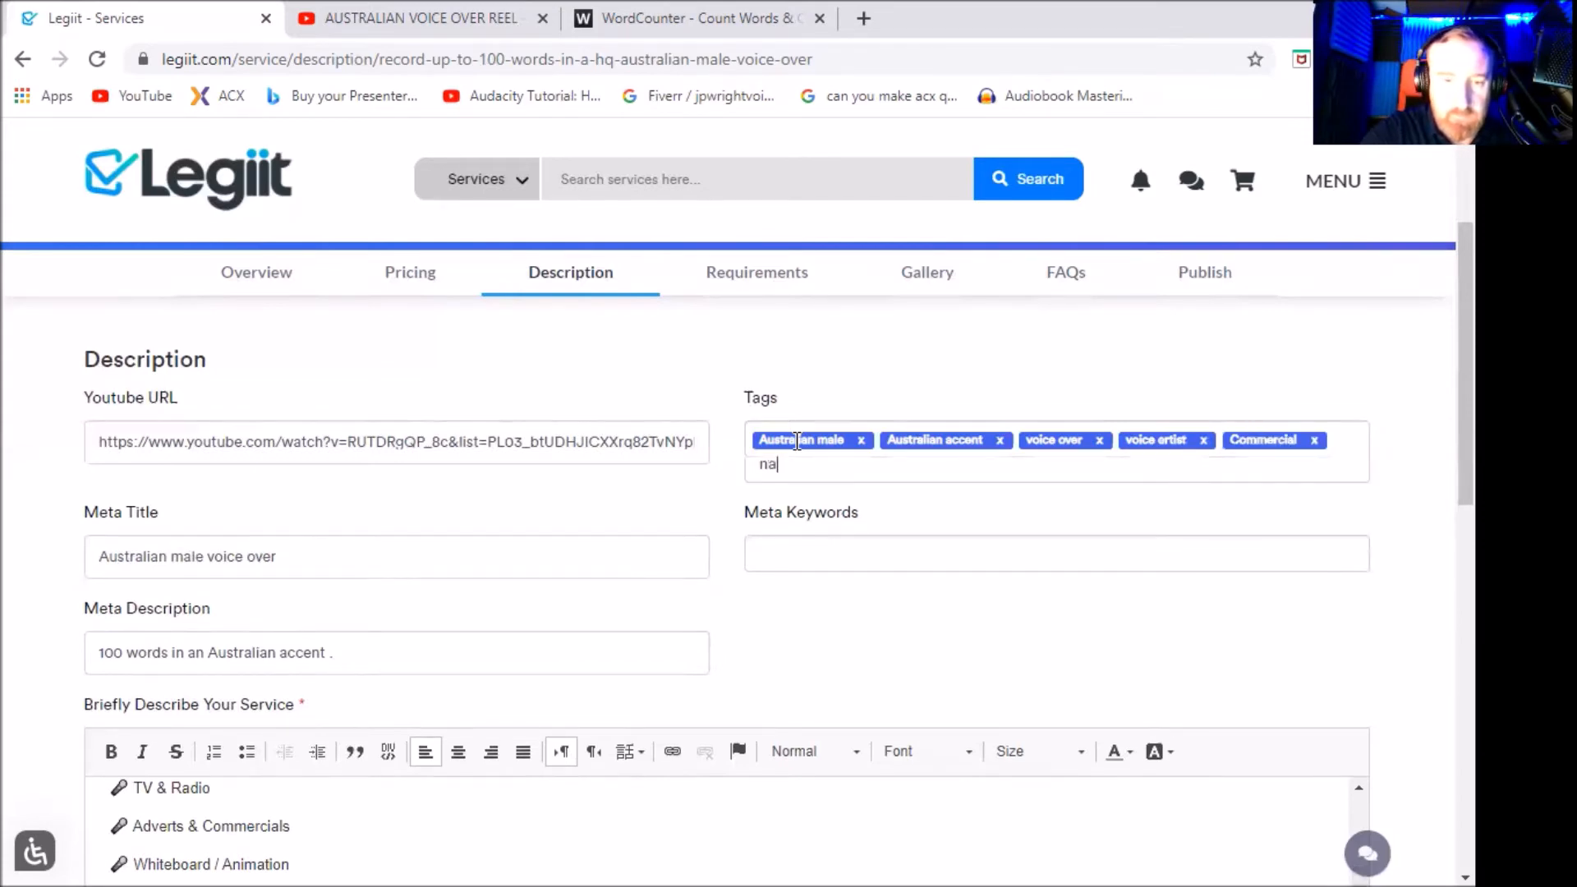
pyautogui.write('rrat')
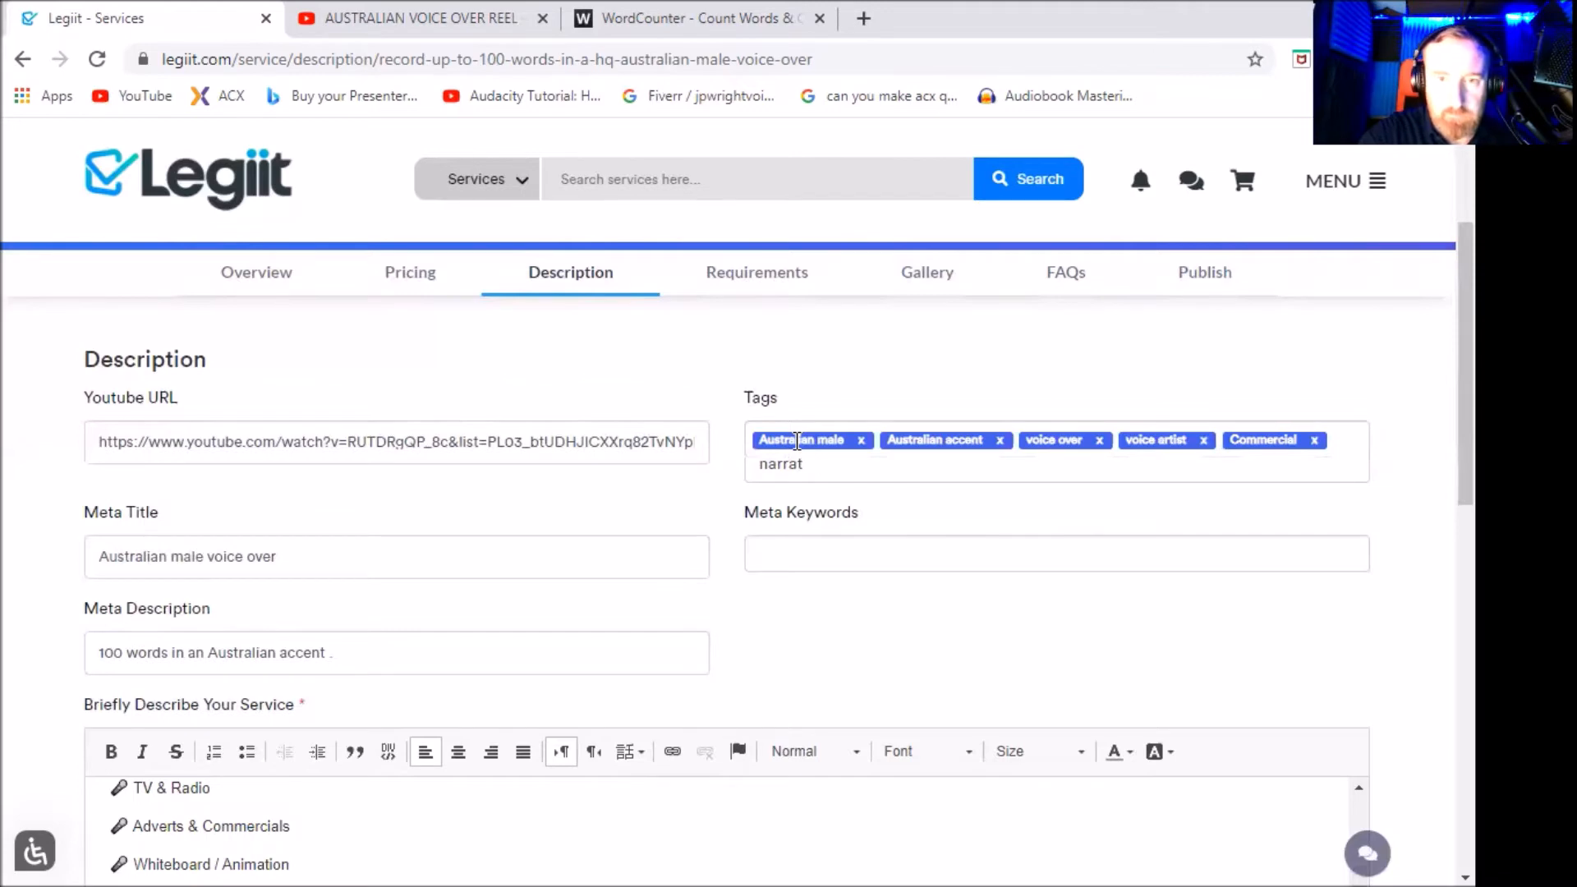
pyautogui.write('ion')
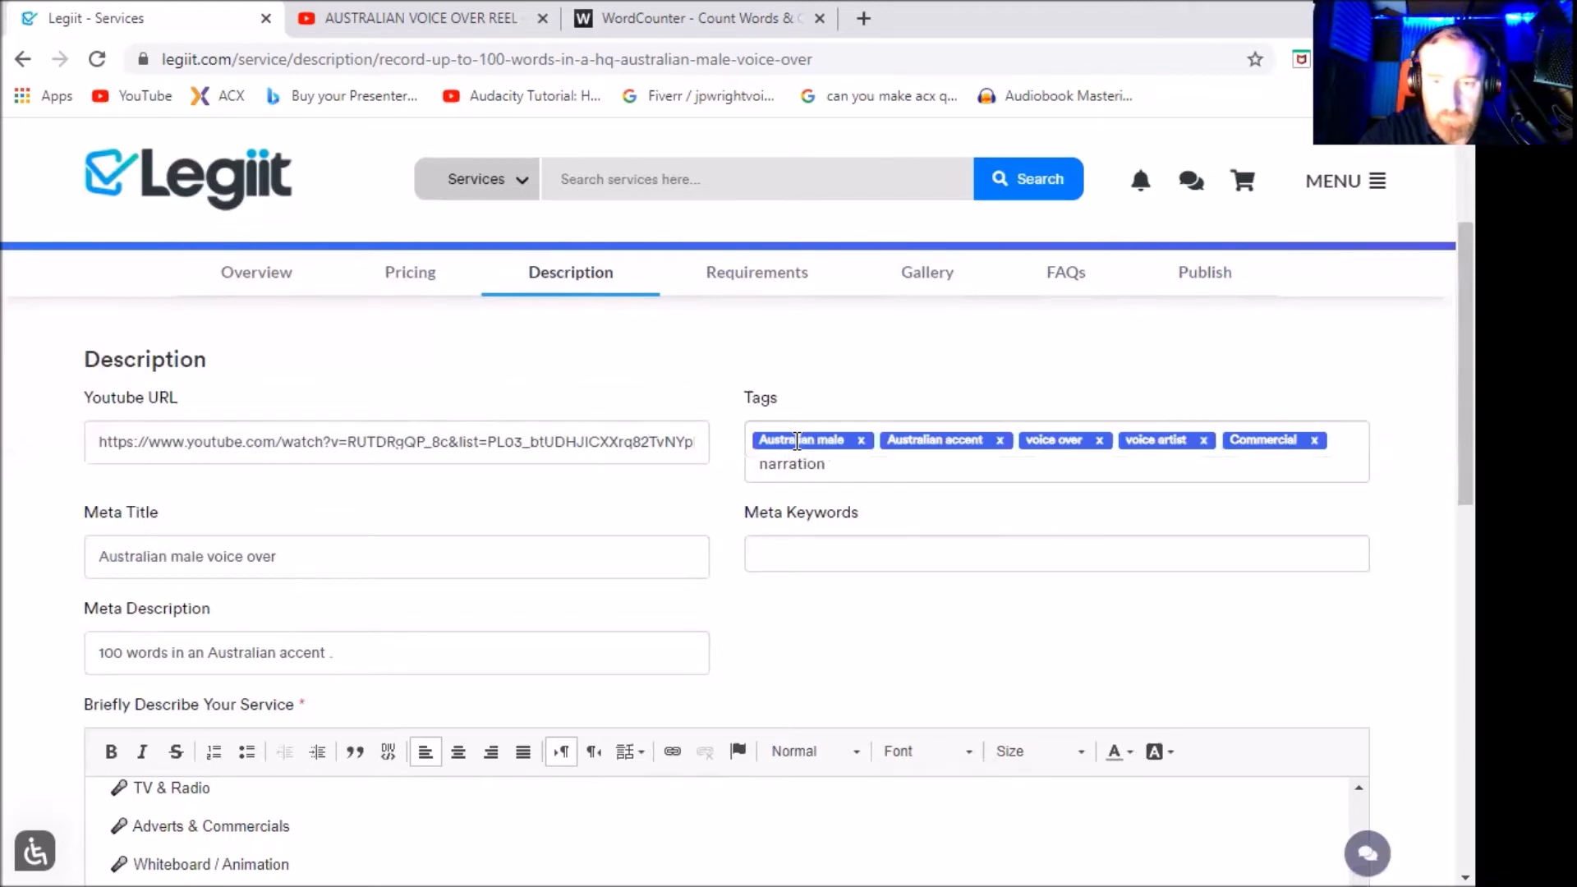
pyautogui.press('Return')
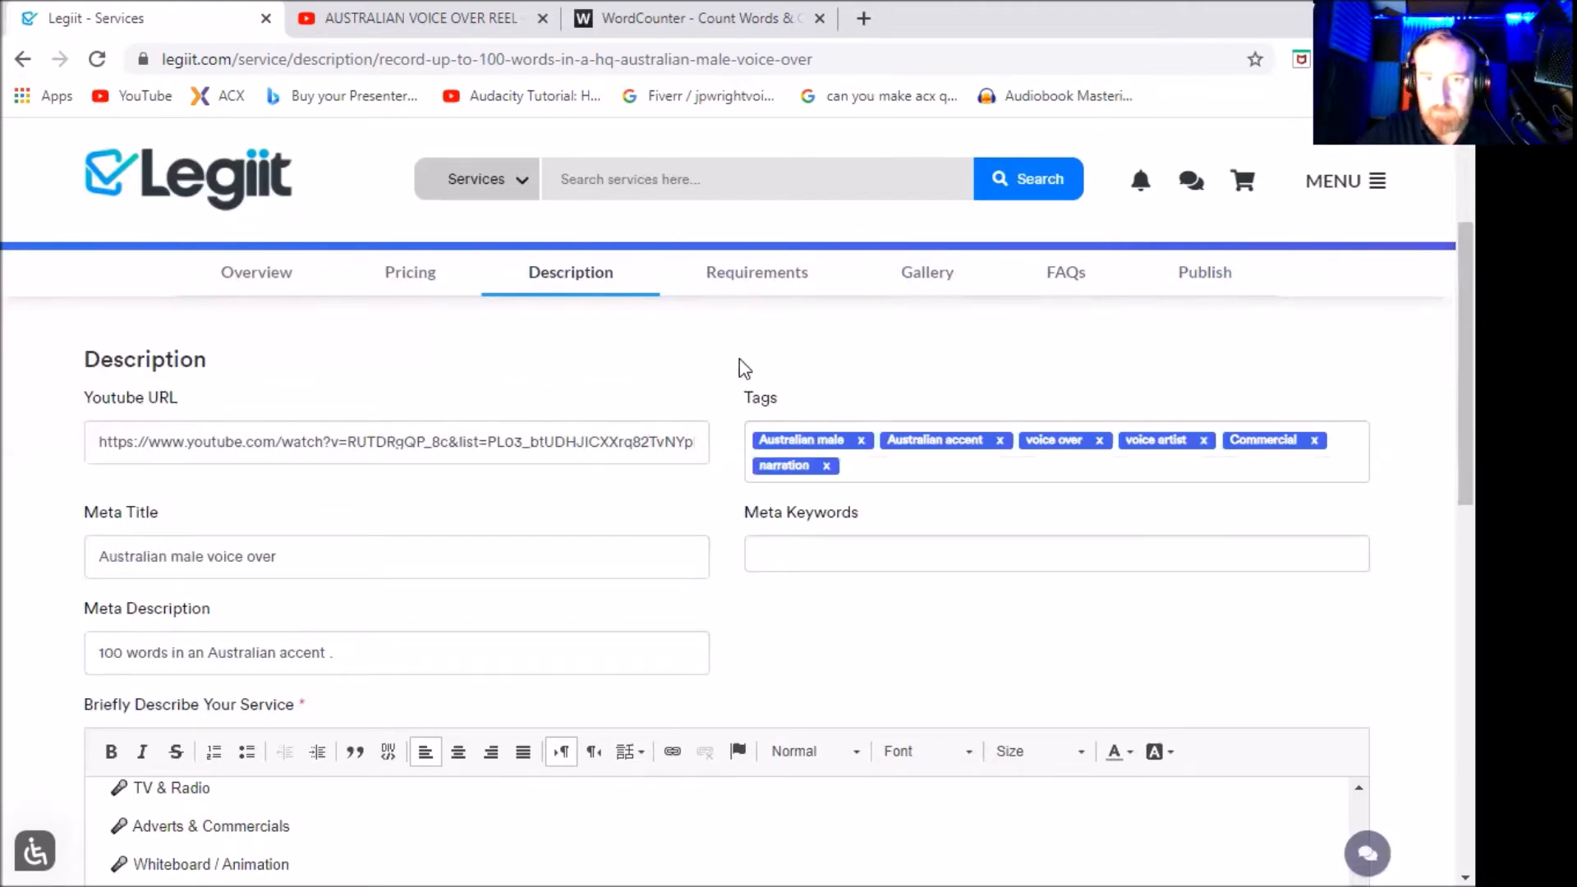
# Add the meta keywords "Australian voice over", "male voice over" and "male voice actor".
pyautogui.click(818, 551)
pyautogui.write('A')
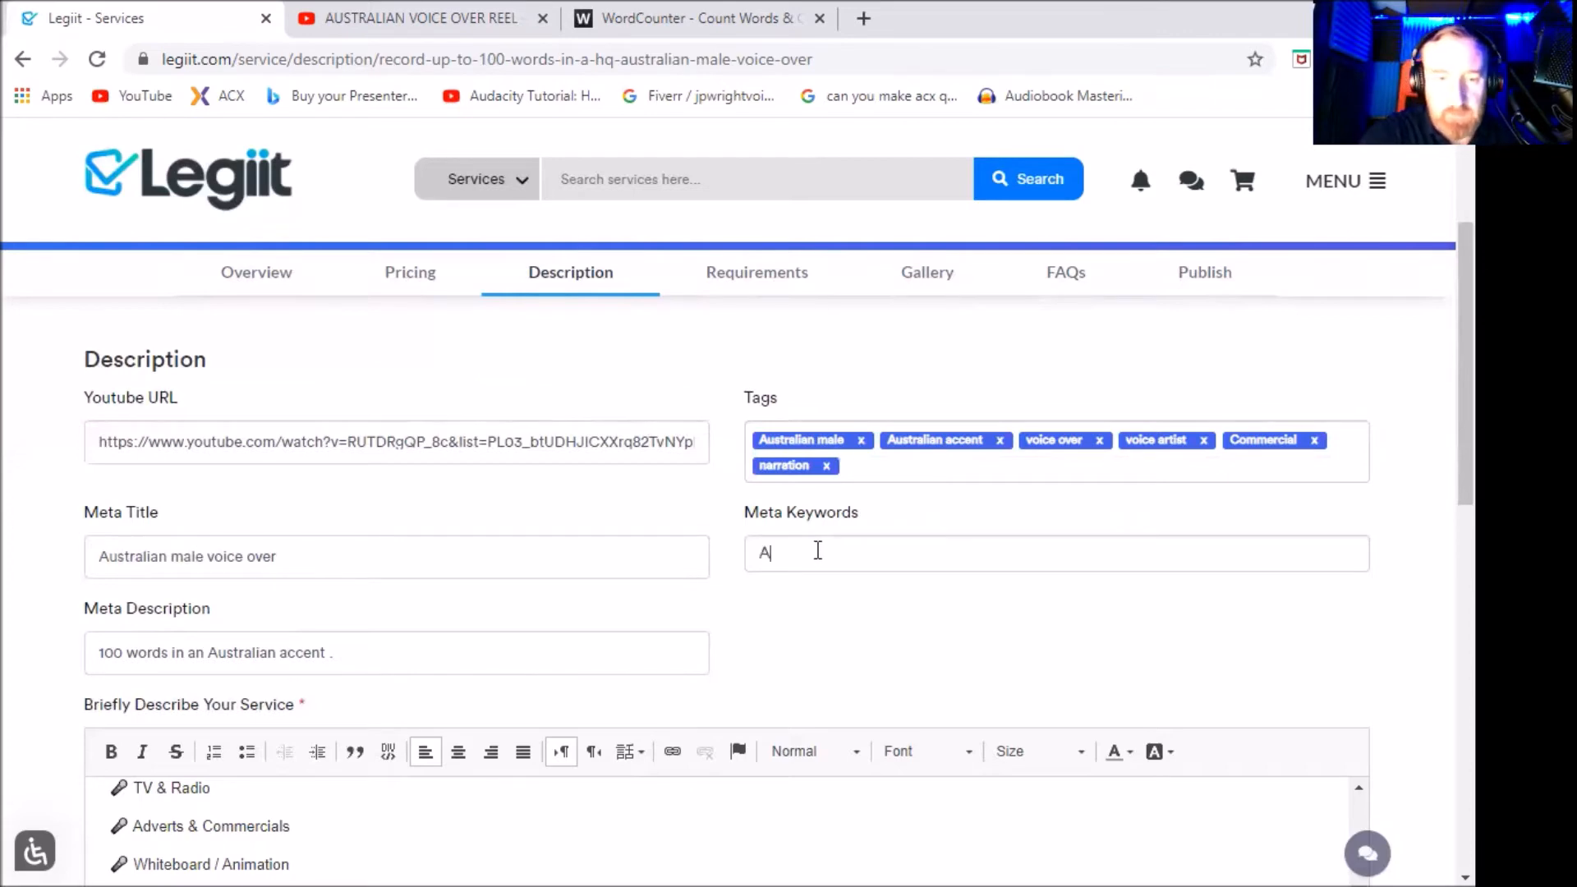
pyautogui.write('ustralian ')
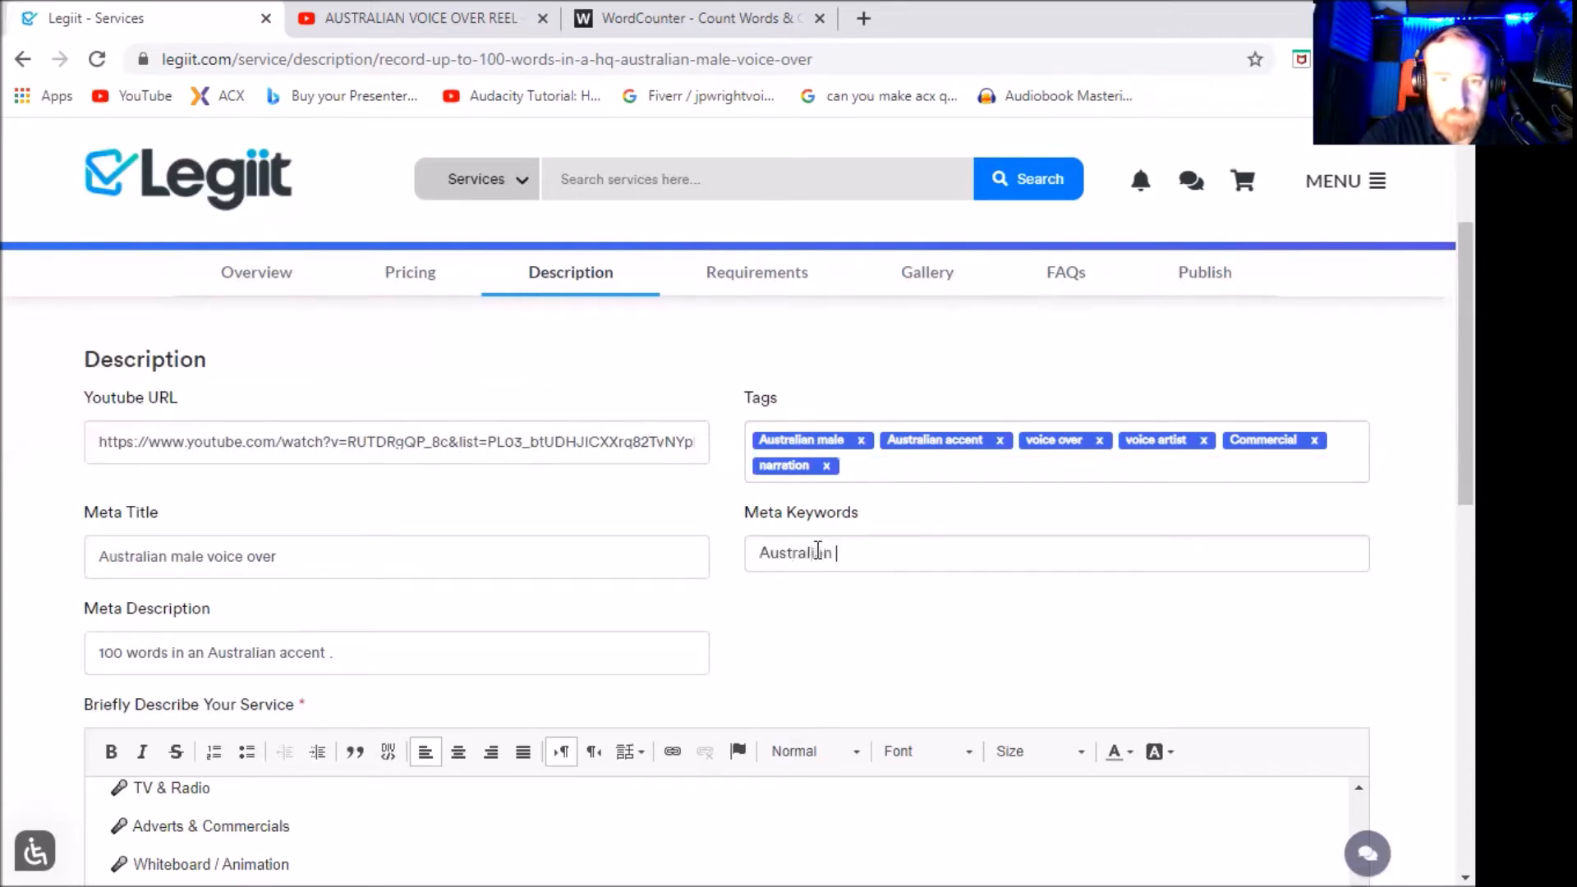
pyautogui.write('voice ove')
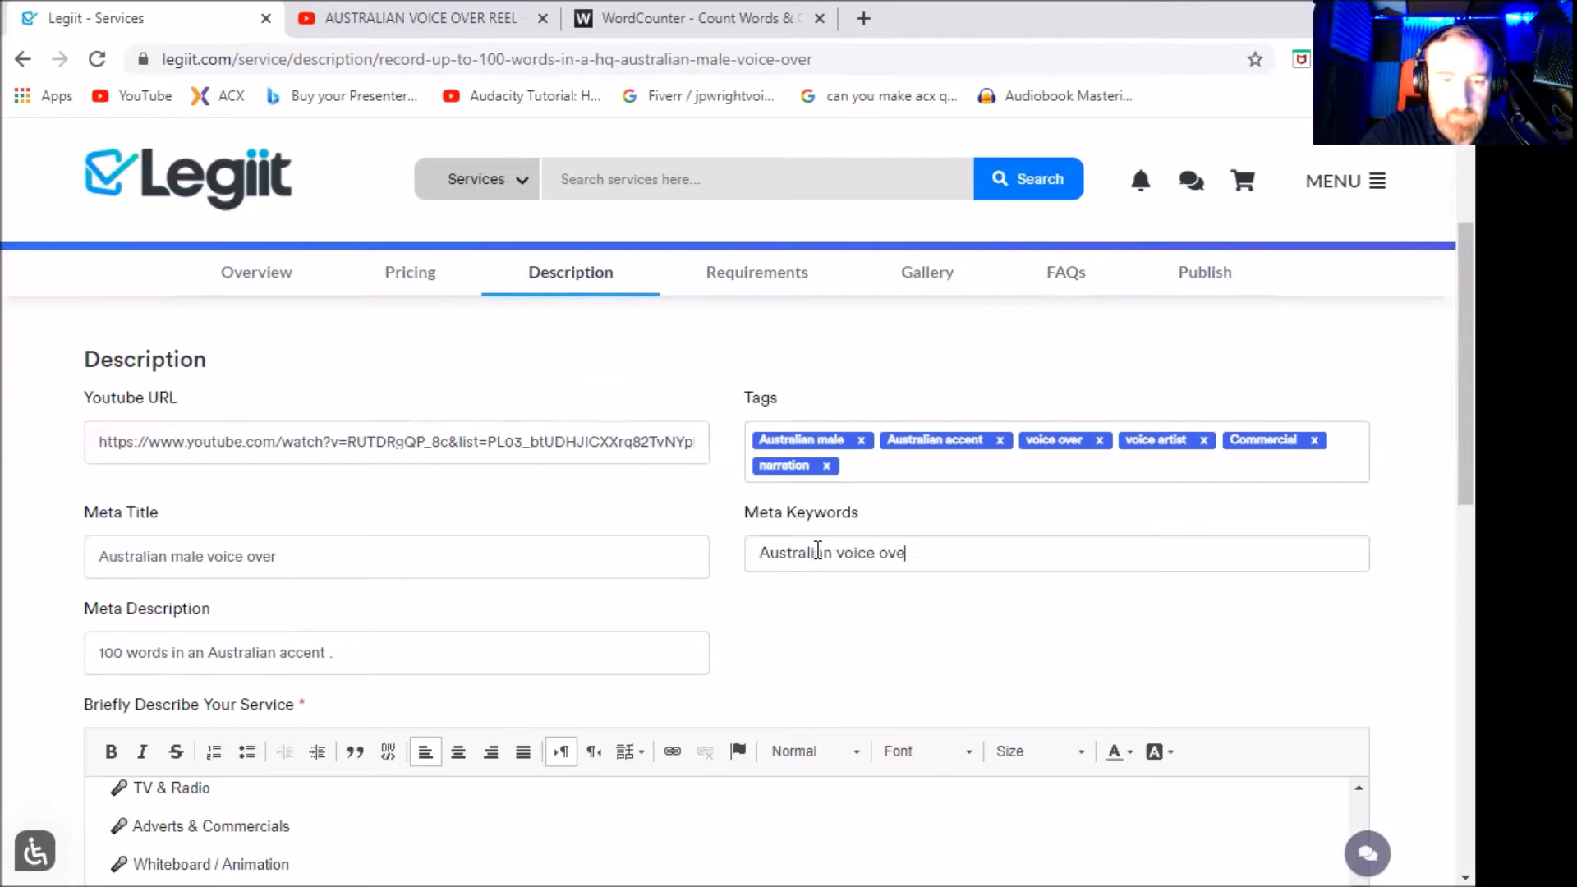
pyautogui.write('r')
pyautogui.press('Return')
pyautogui.write('m')
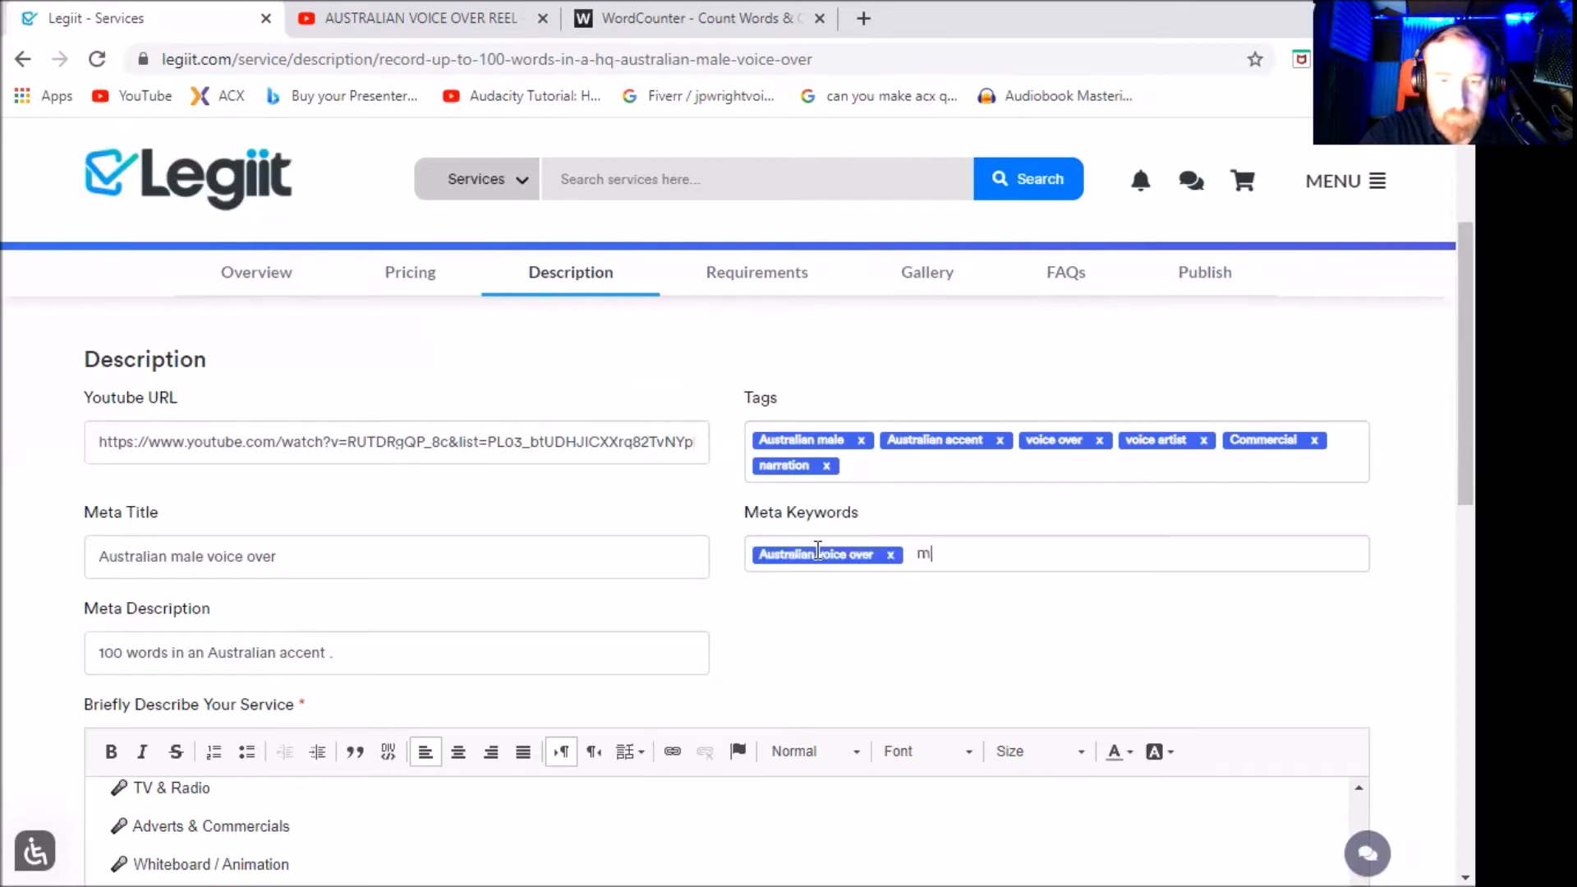
pyautogui.write('ale voice over')
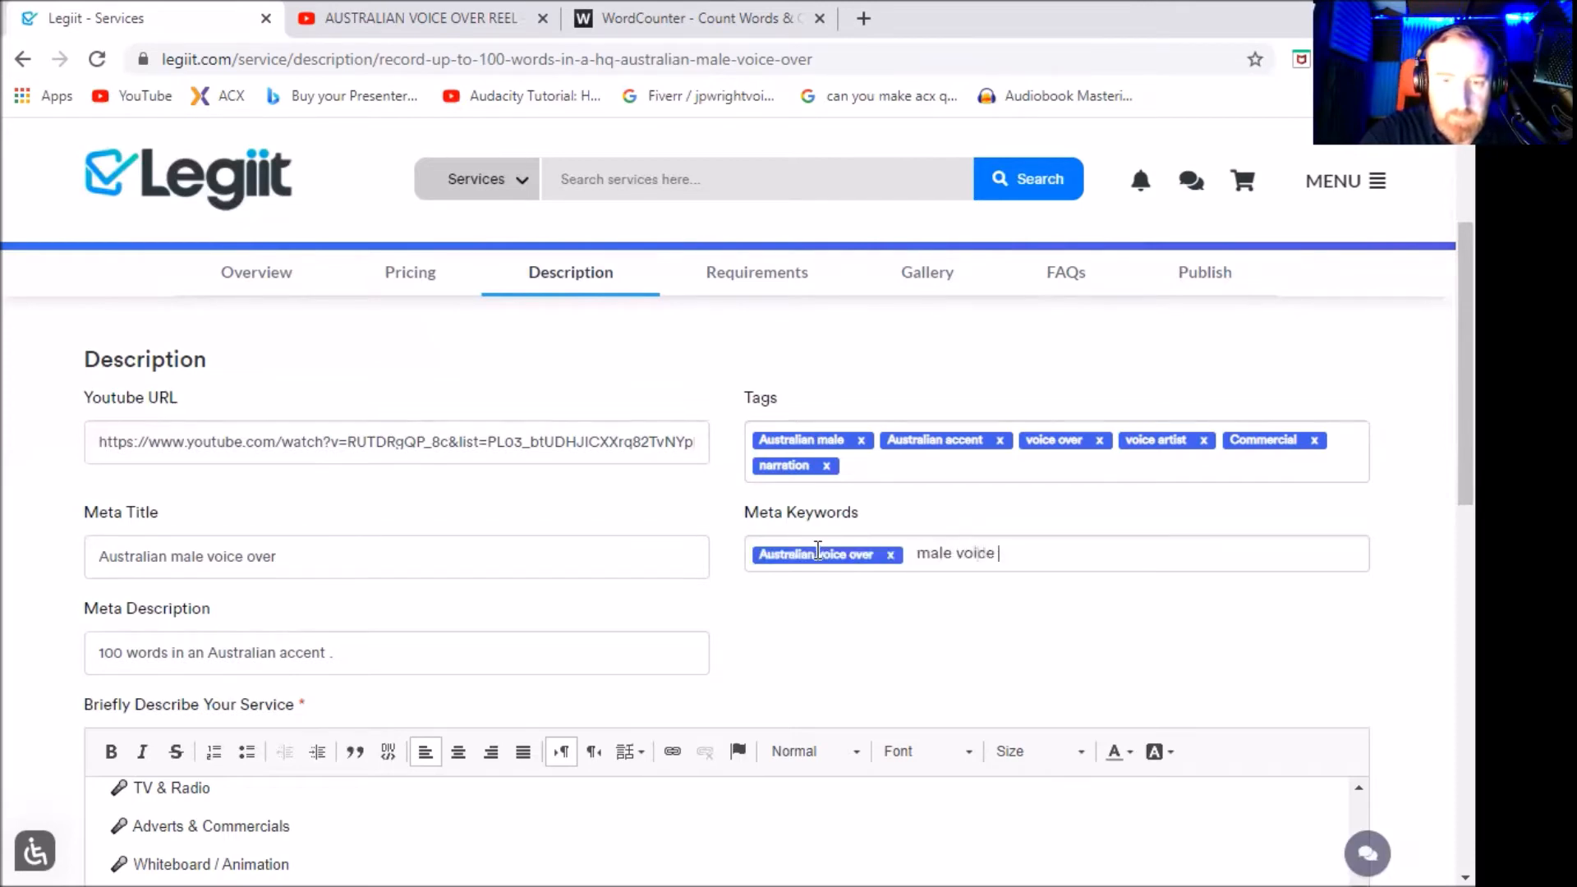
pyautogui.press('Return')
pyautogui.write('male voice actor')
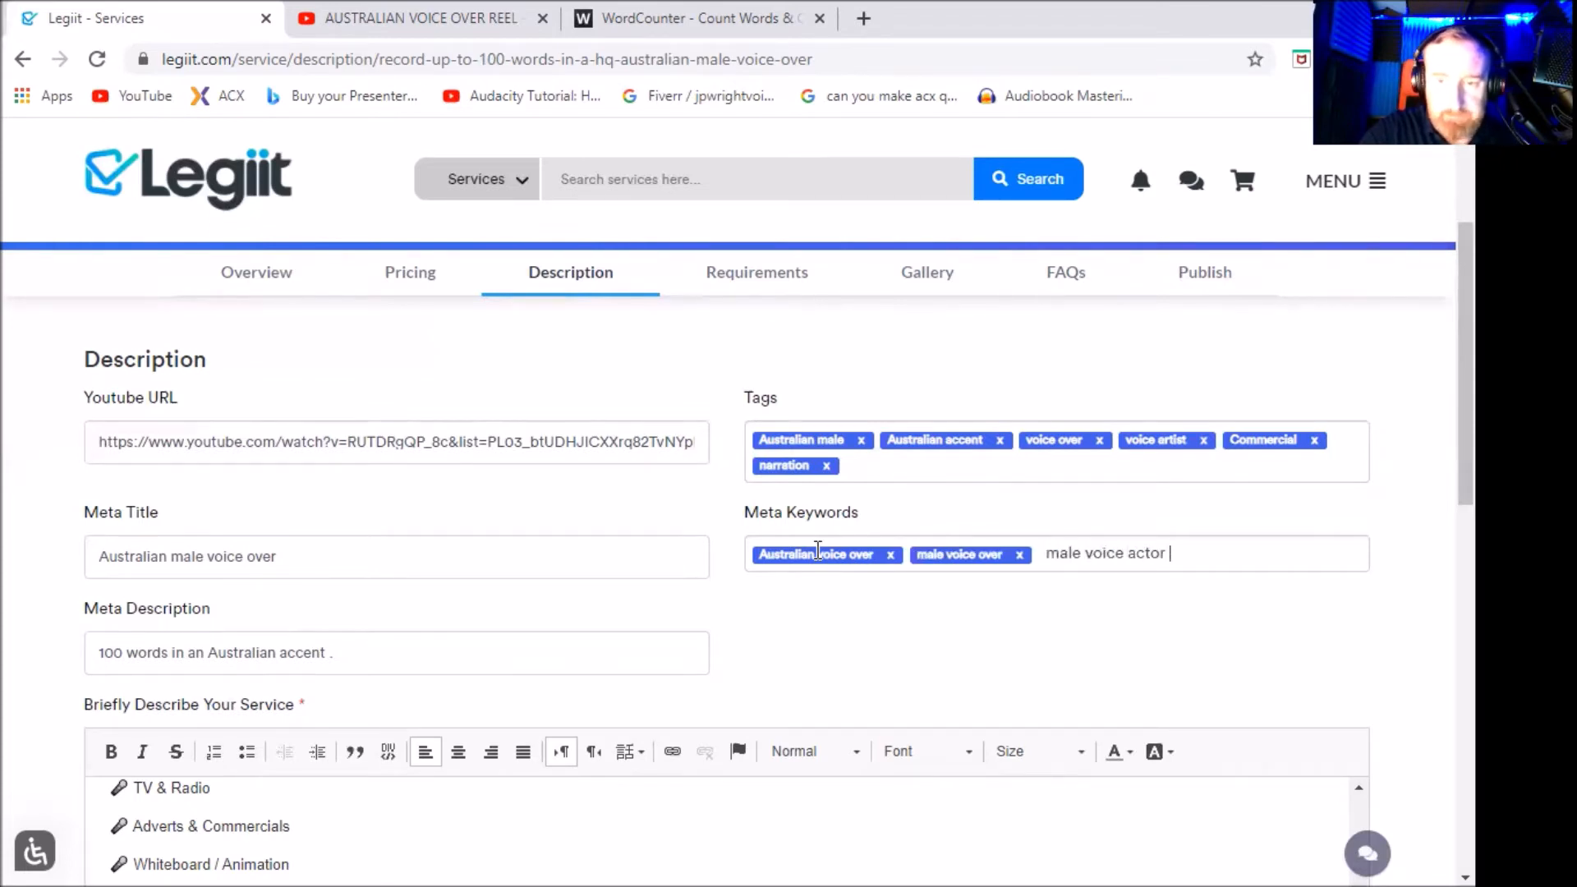
pyautogui.press('Return')
# Add the further meta keywords "video games", "audio books" and "Podcats".
pyautogui.write('video games')
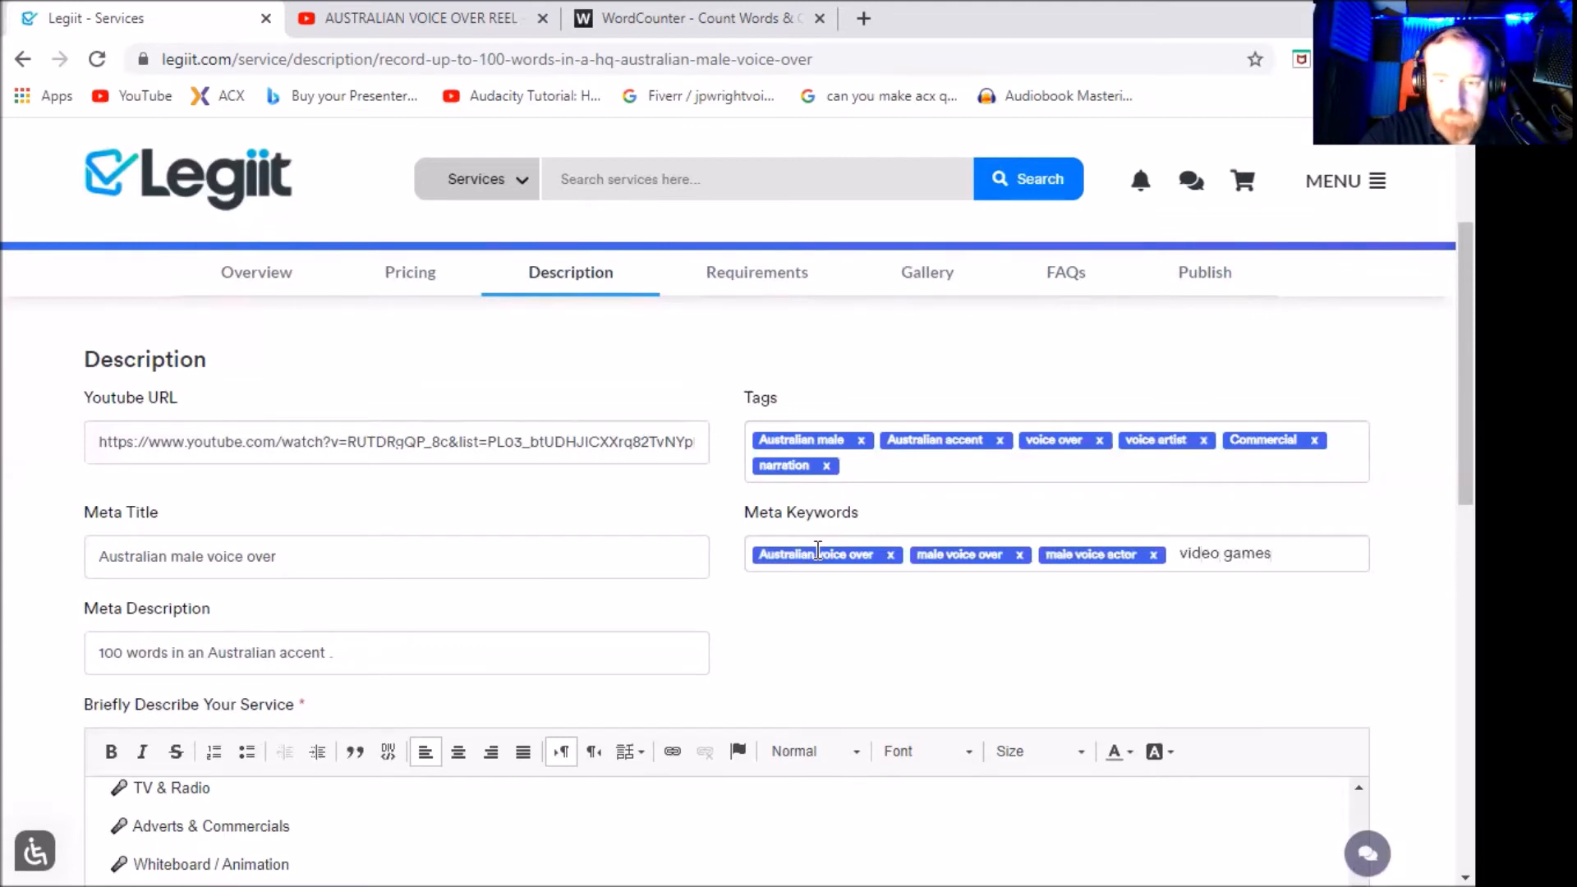
pyautogui.press('Return')
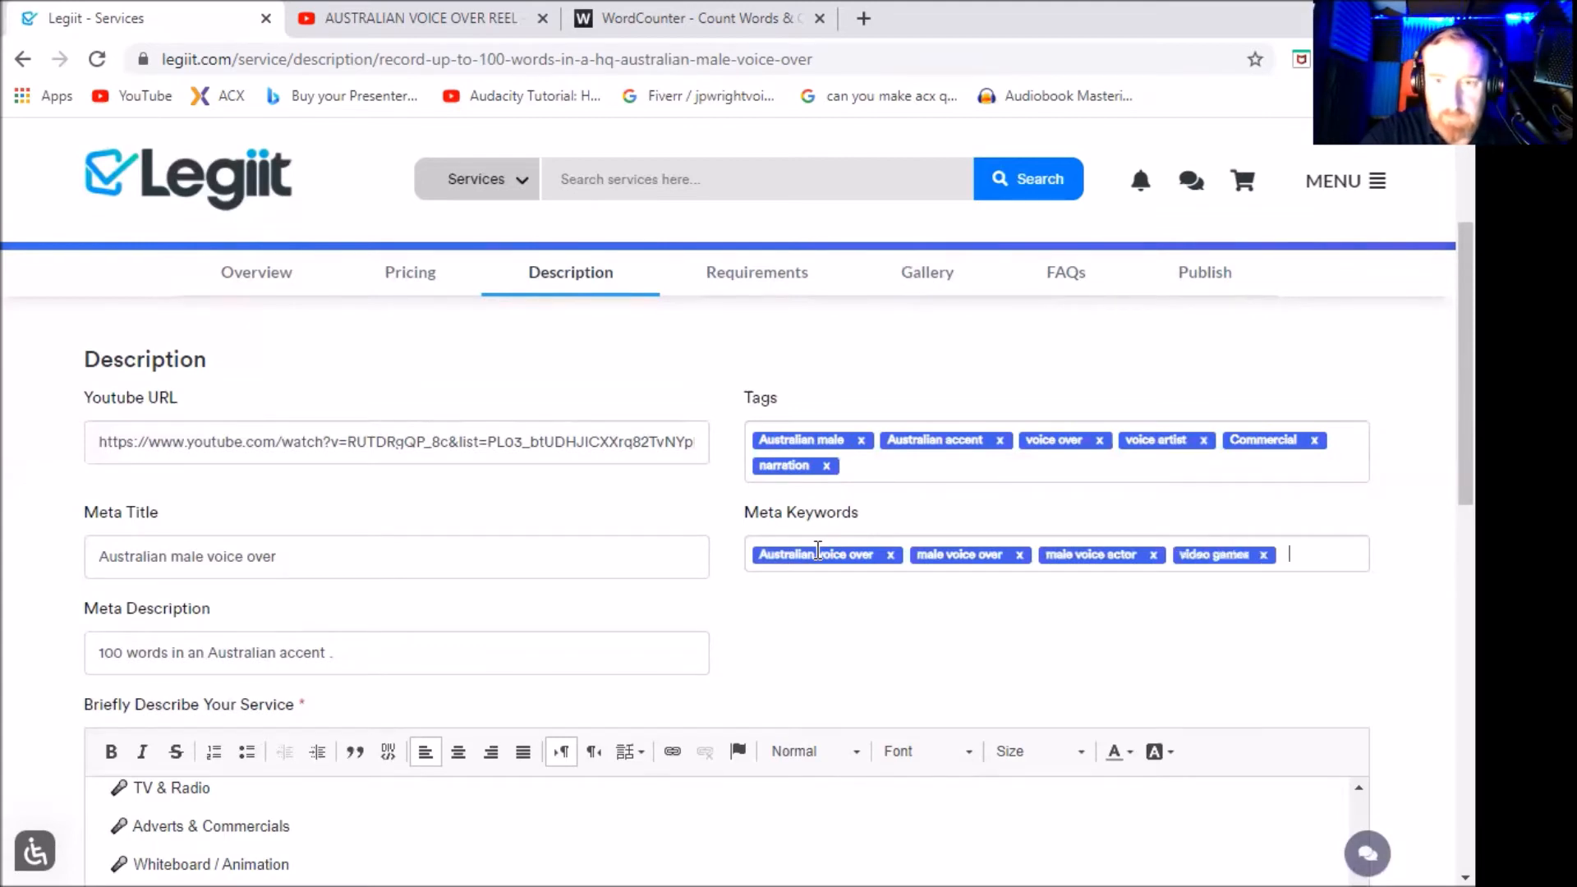
pyautogui.write('audio books')
pyautogui.press('Return')
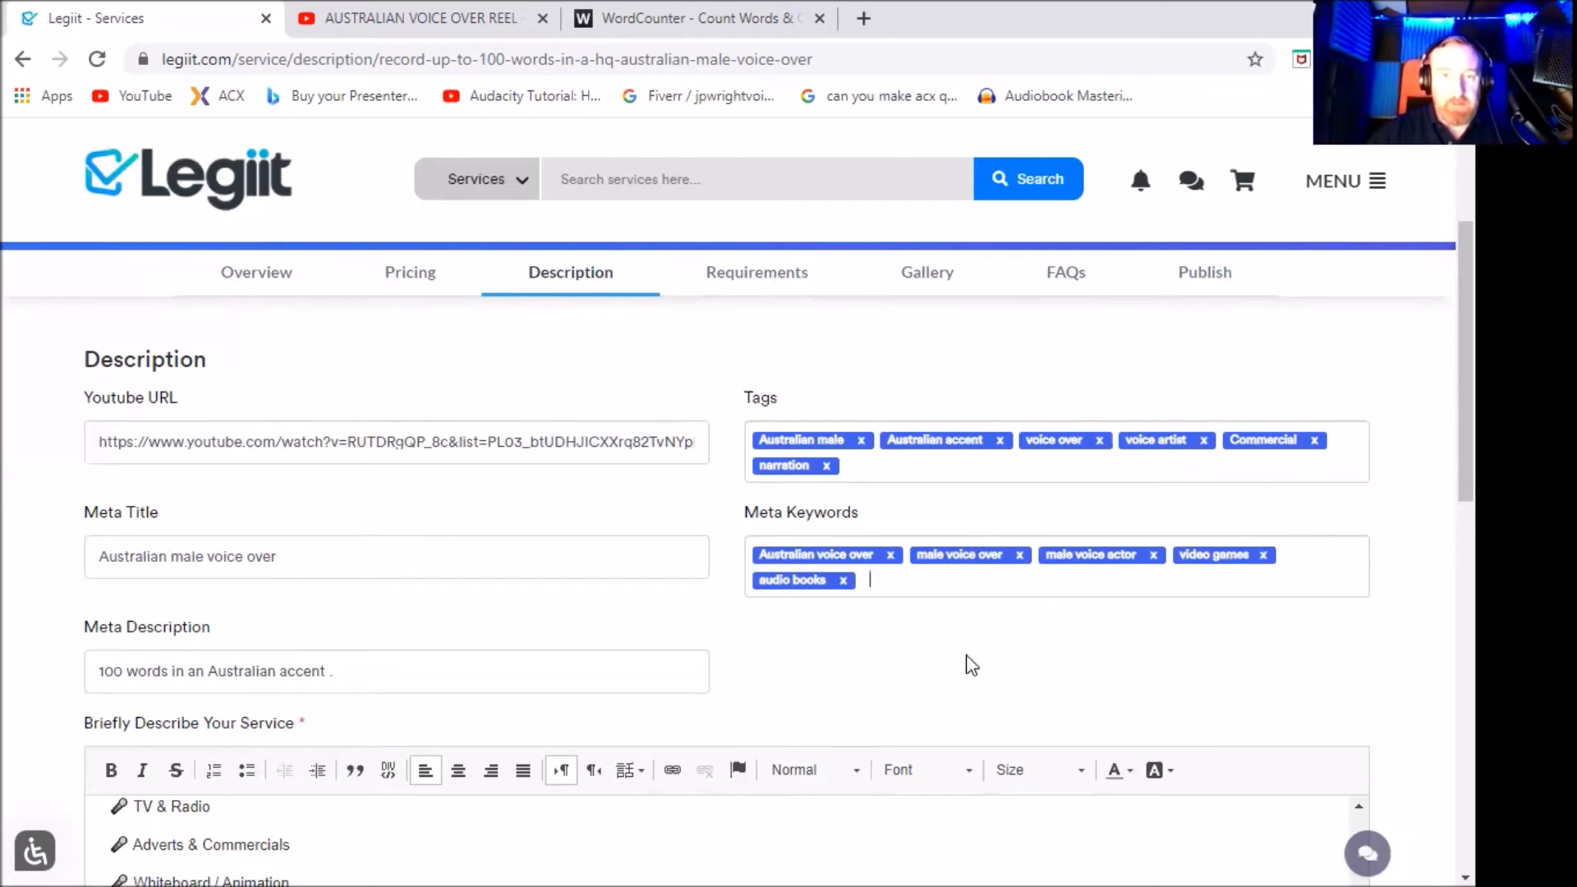
pyautogui.write('Podcatss')
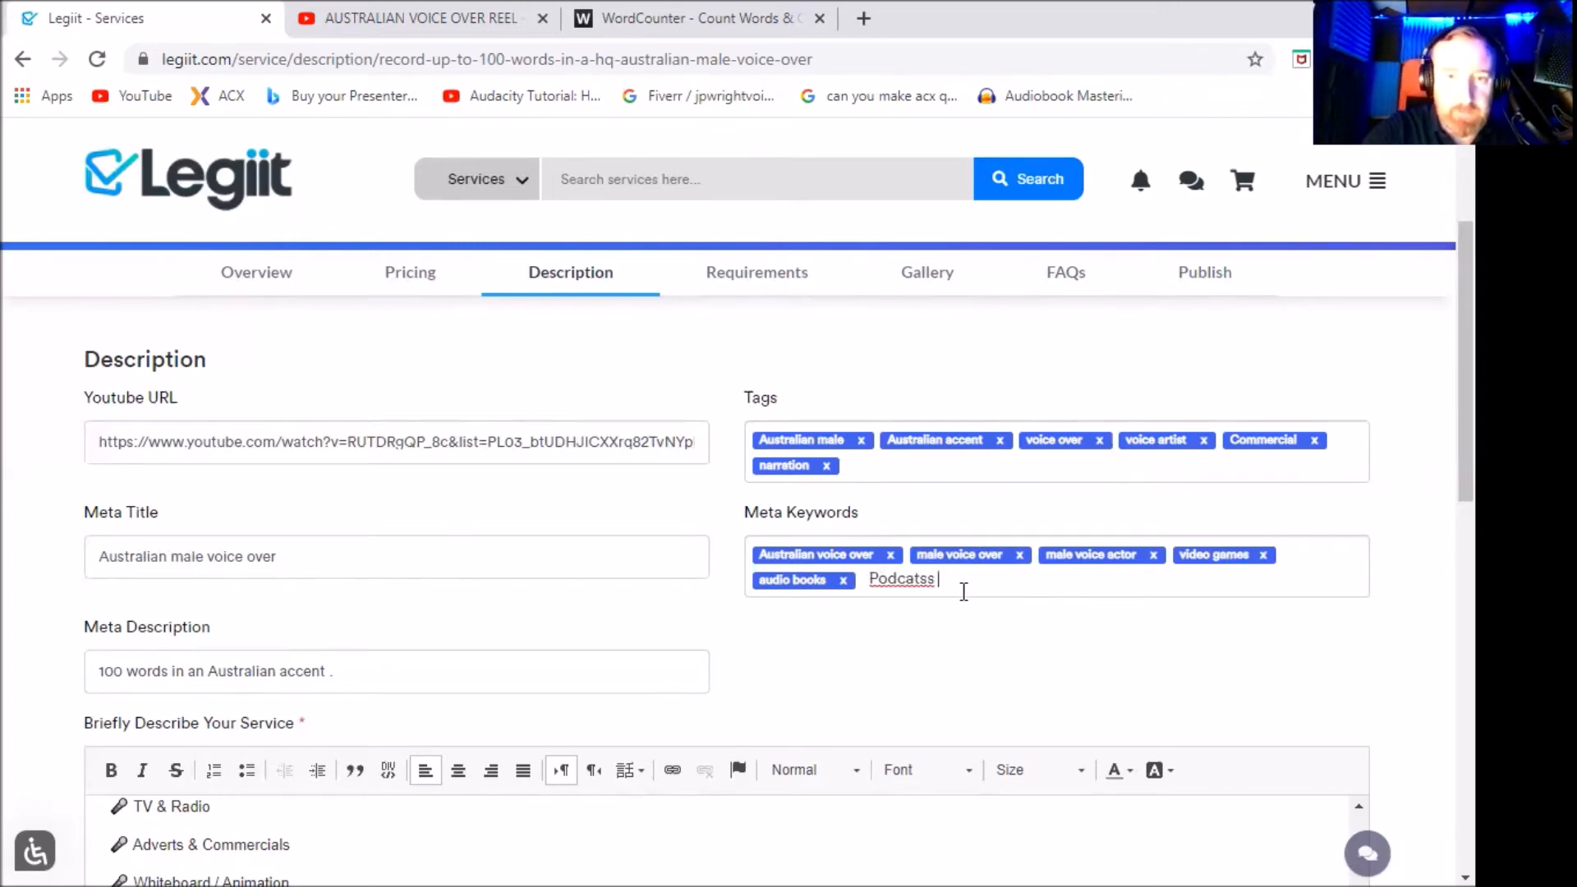
pyautogui.press('BackSpace')
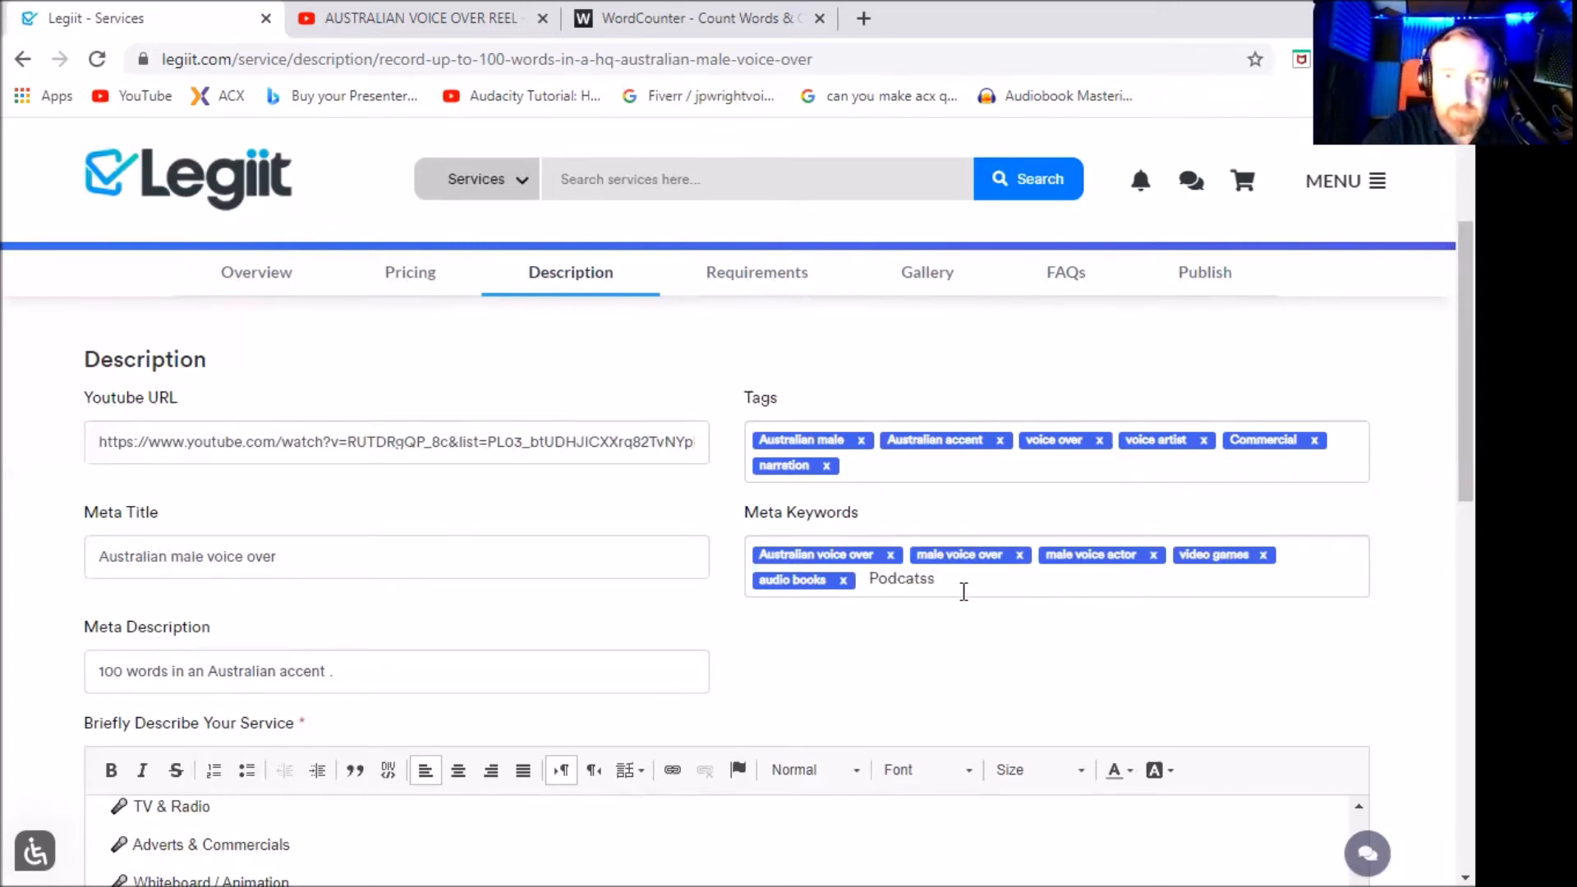
pyautogui.press('Return')
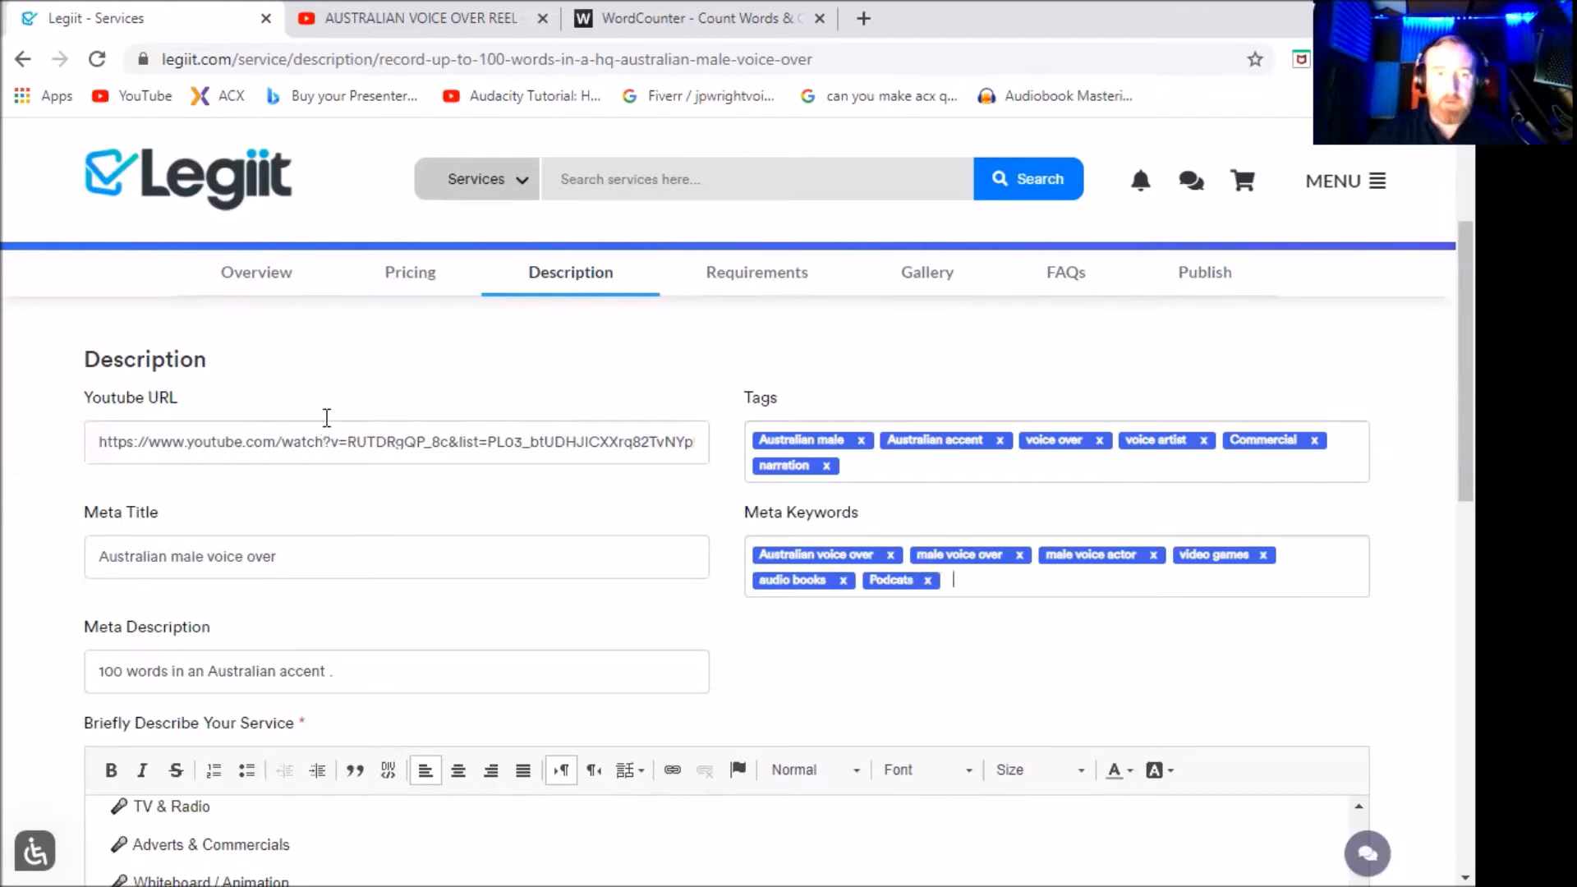
pyautogui.scroll(-3, 644, 493)
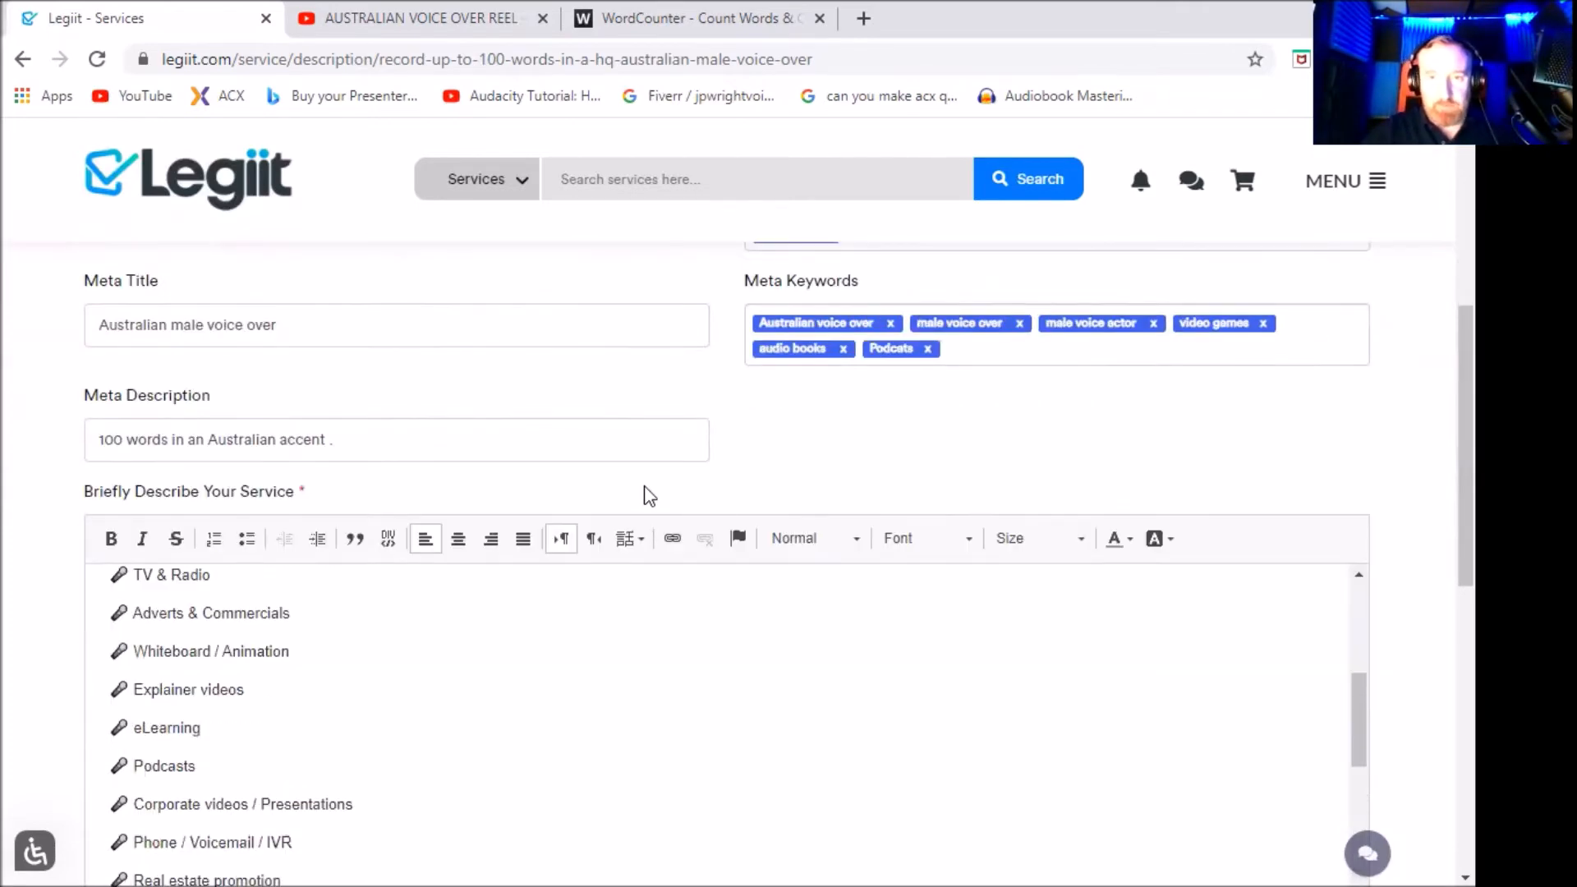
# Save the service description and continue to the requirements section.
pyautogui.scroll(-4, 644, 493)
pyautogui.scroll(-5, 719, 534)
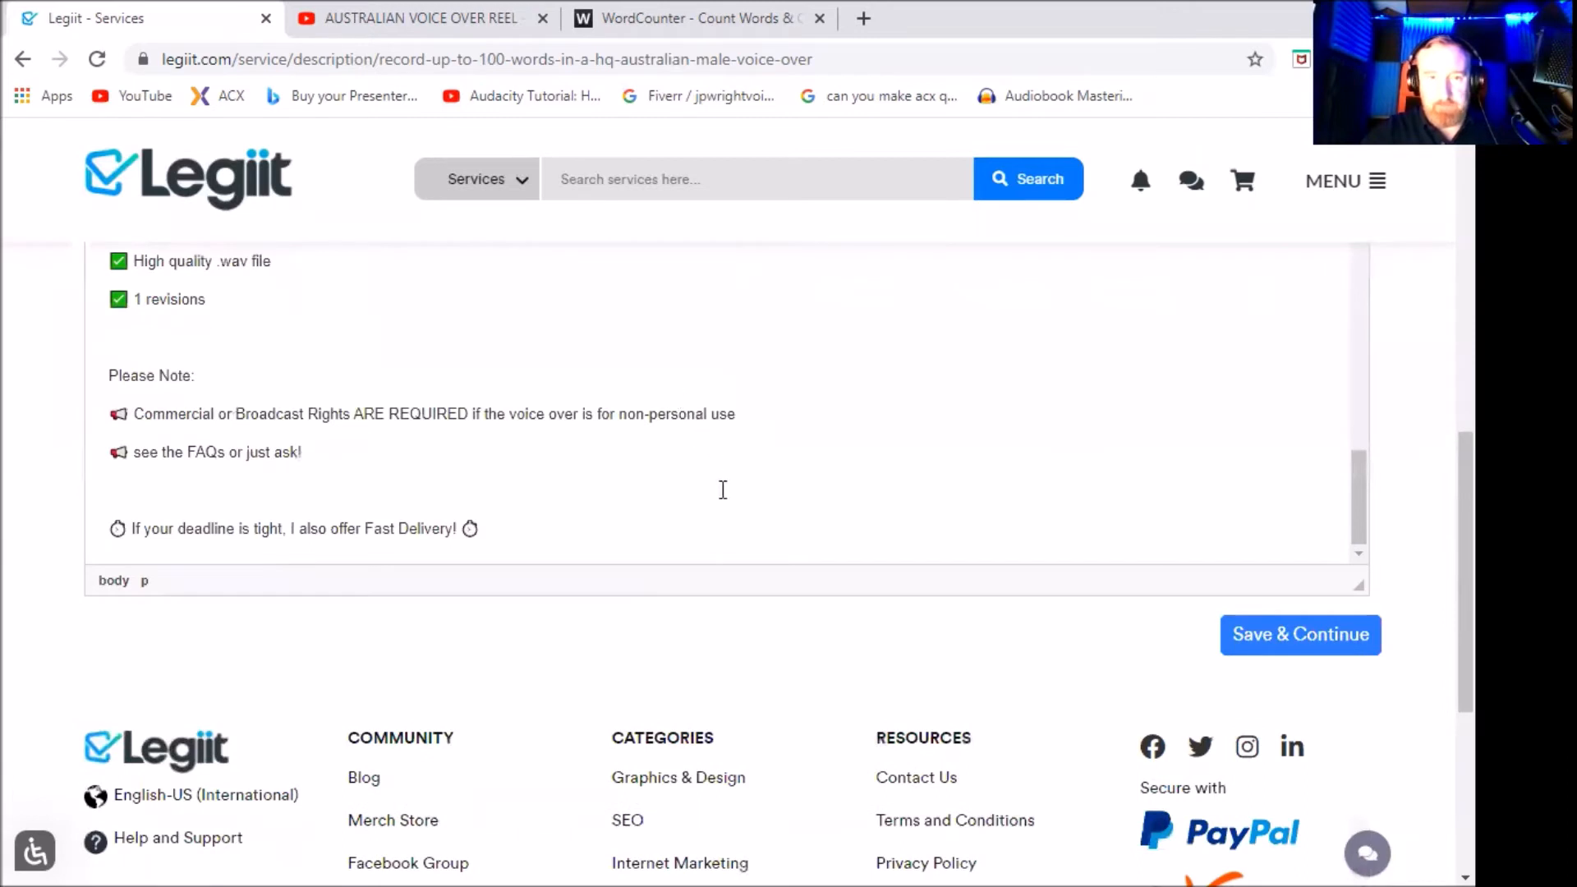
pyautogui.click(1282, 641)
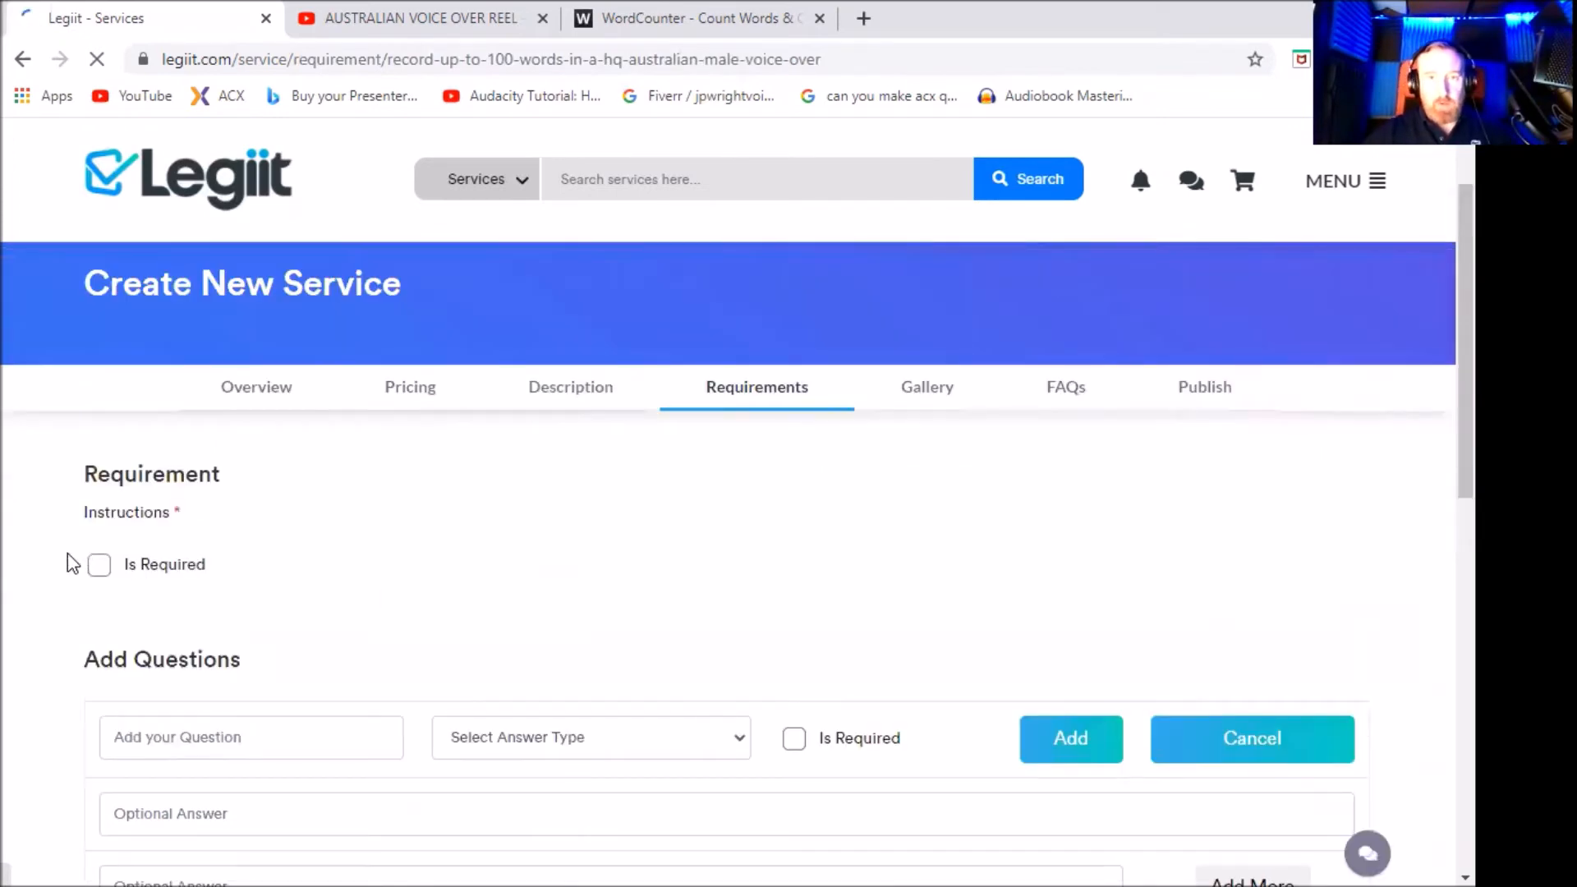
# Make the buyer instructions required and enter "Send me a script and tell me exactly what you need." as their text.
pyautogui.click(99, 565)
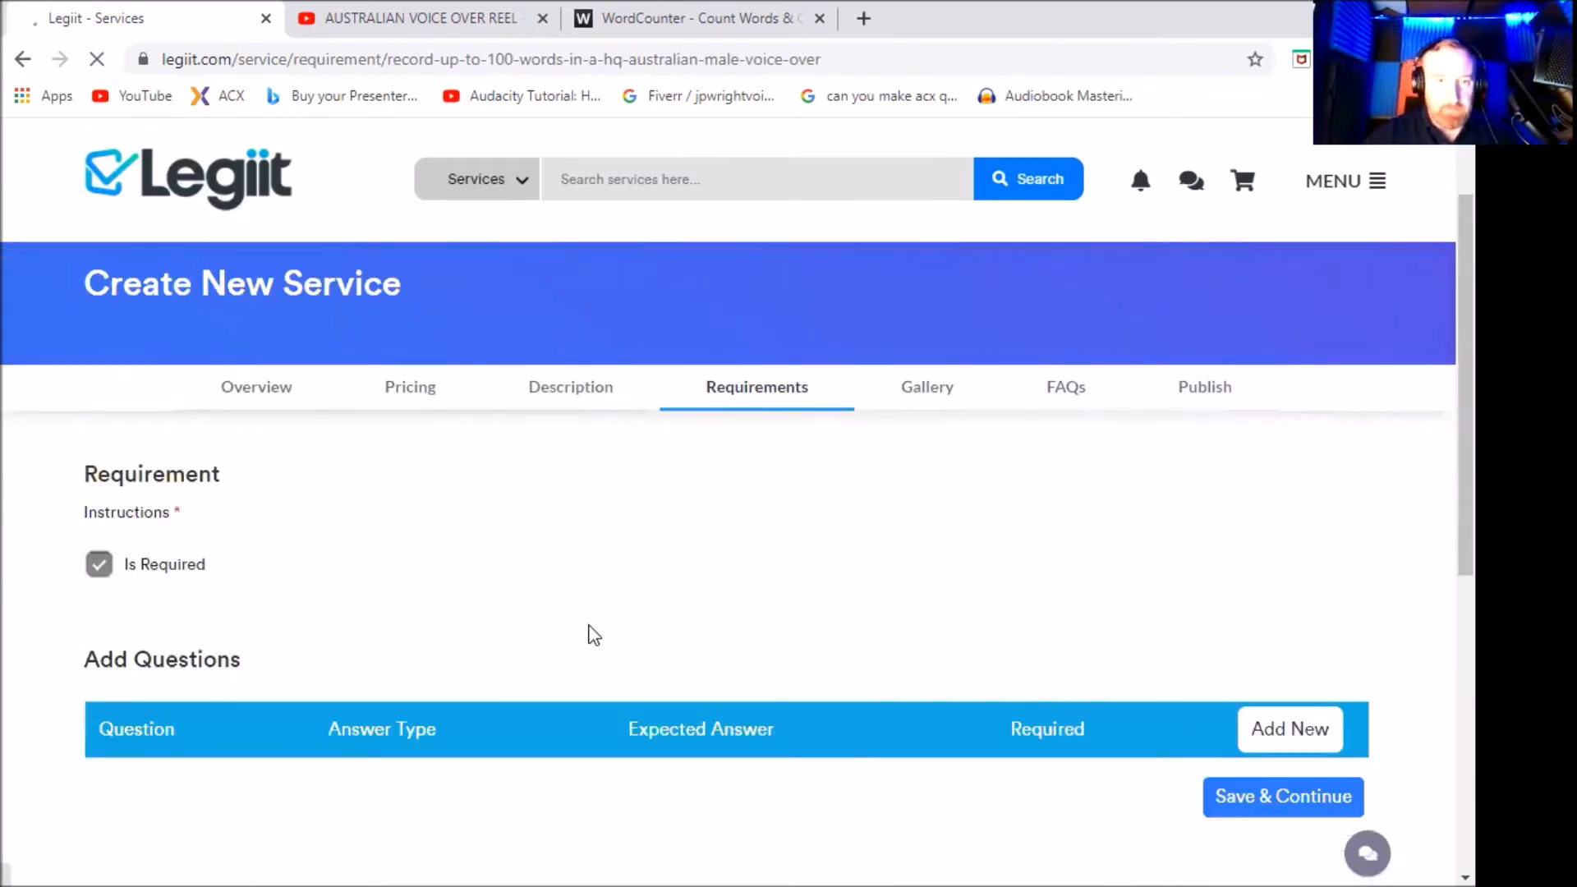
pyautogui.scroll(-3, 591, 634)
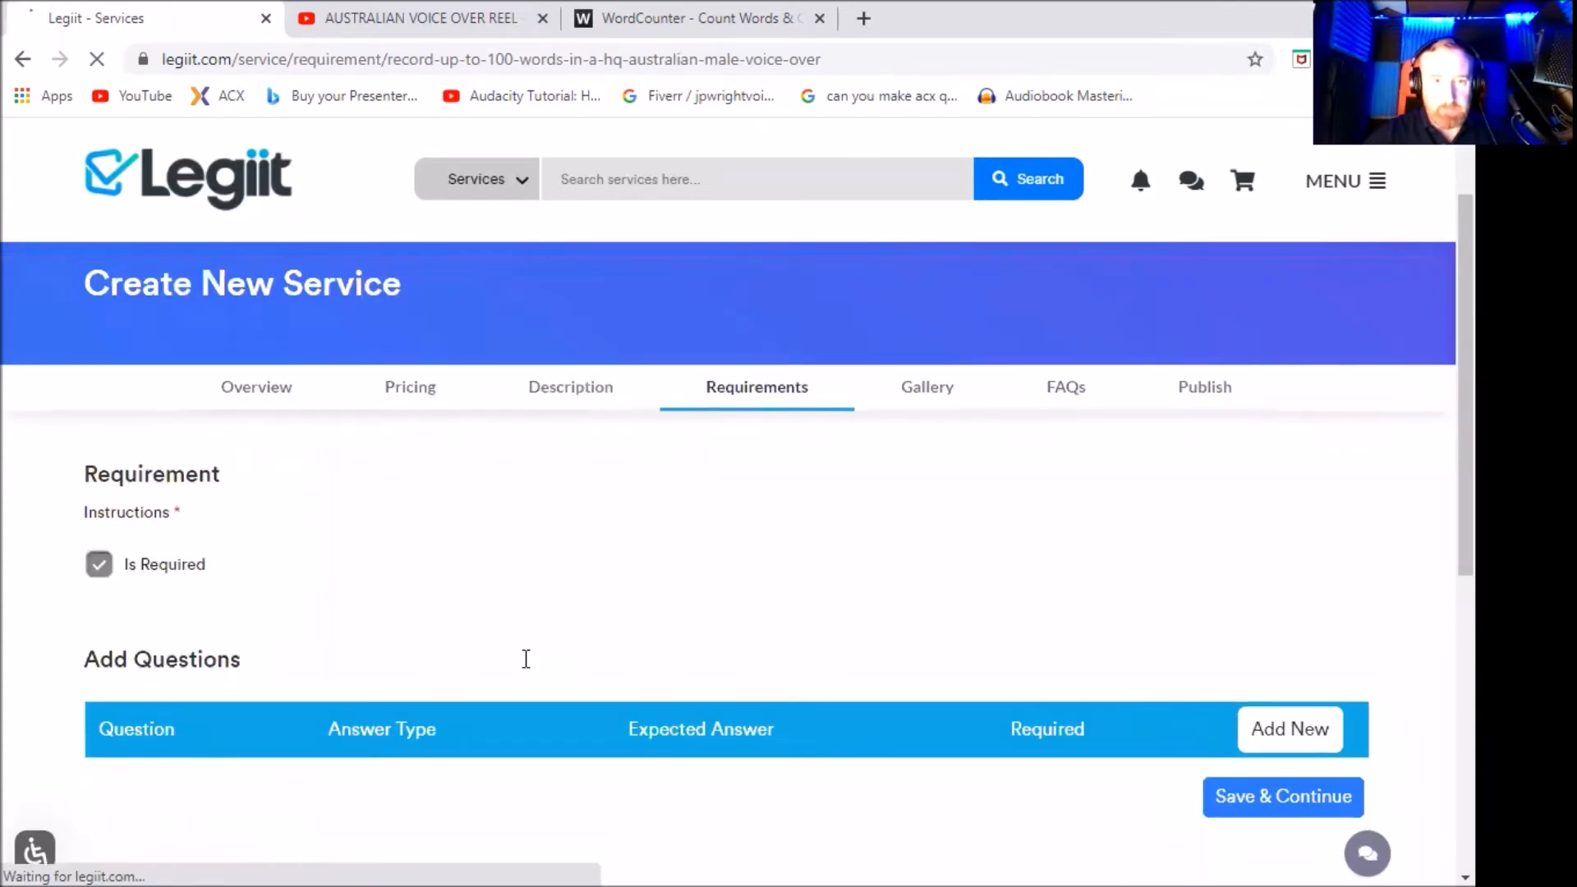
pyautogui.scroll(-1, 367, 539)
pyautogui.scroll(-1, 234, 468)
pyautogui.click(253, 423)
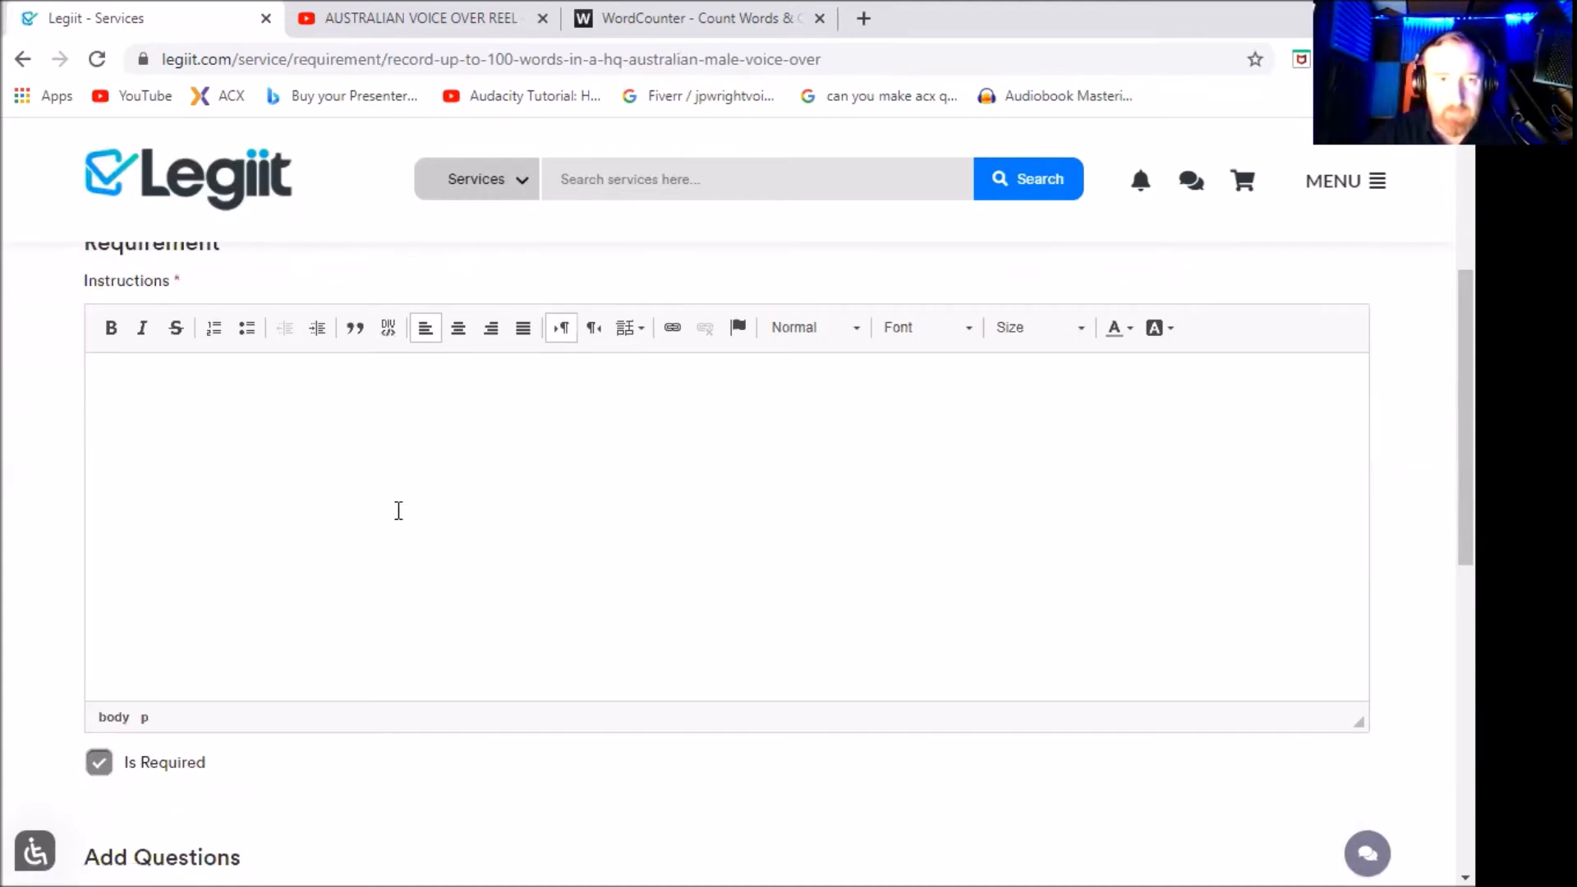
pyautogui.scroll(1, 493, 561)
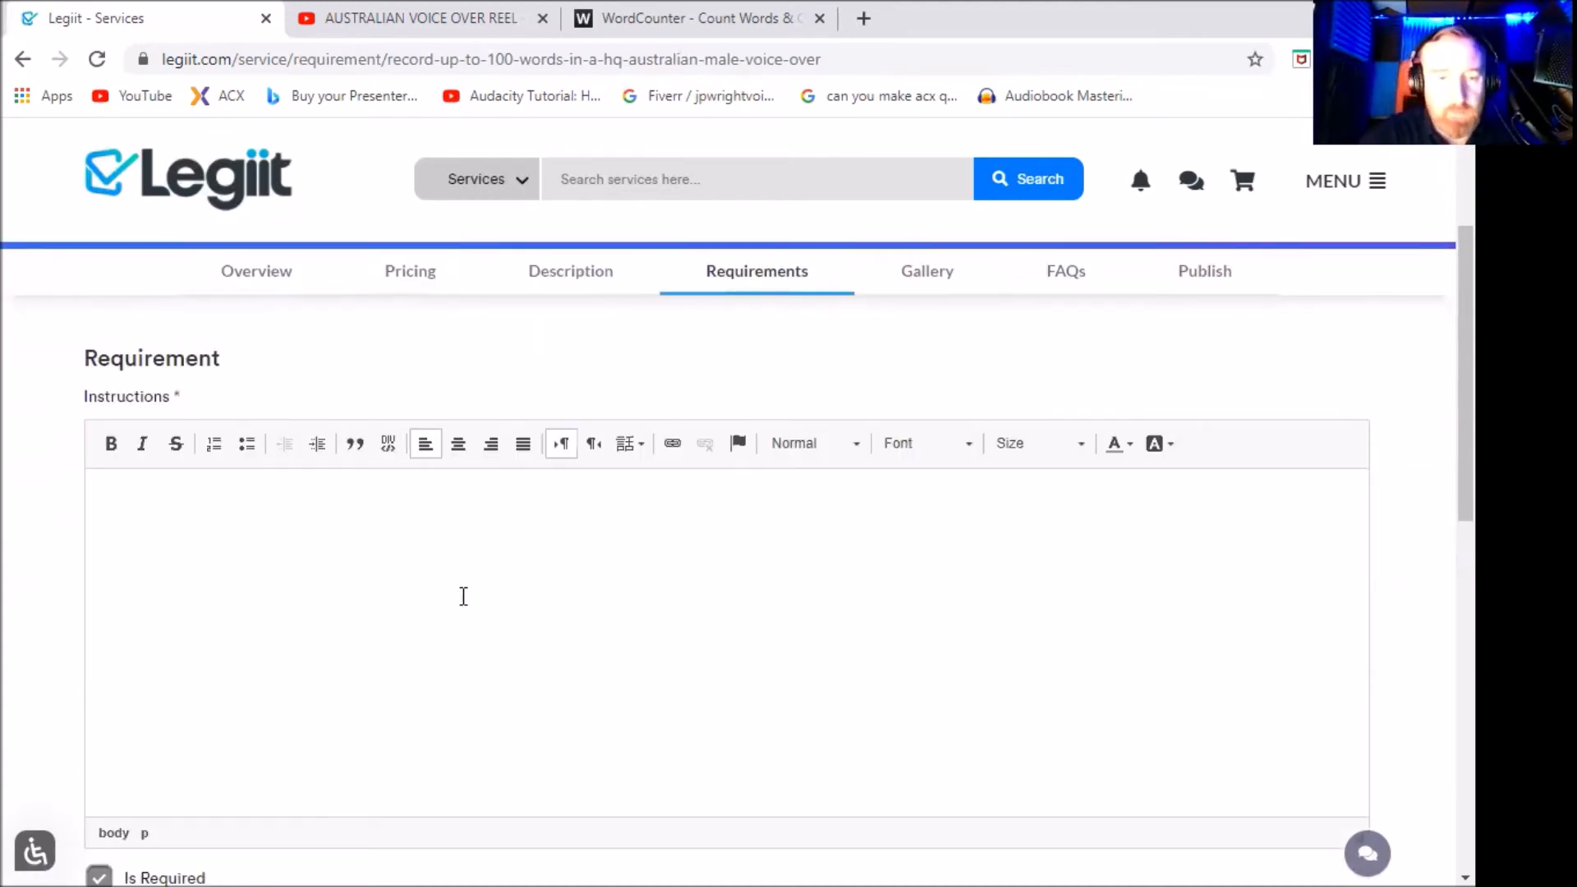
pyautogui.write('Send me a script and tell me exact')
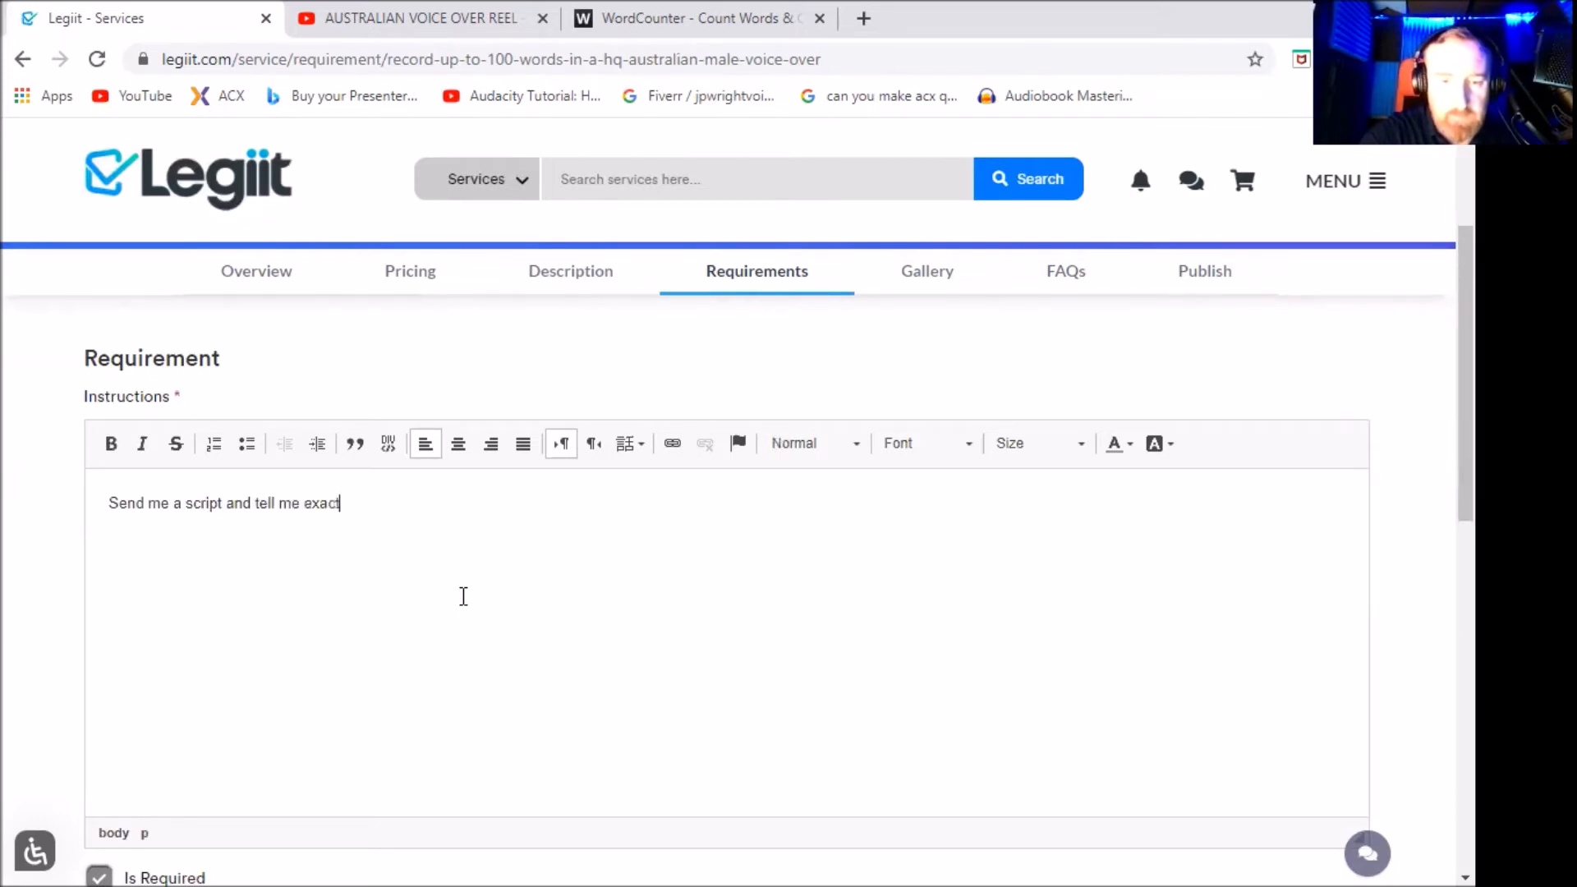
pyautogui.write('ly what you need.')
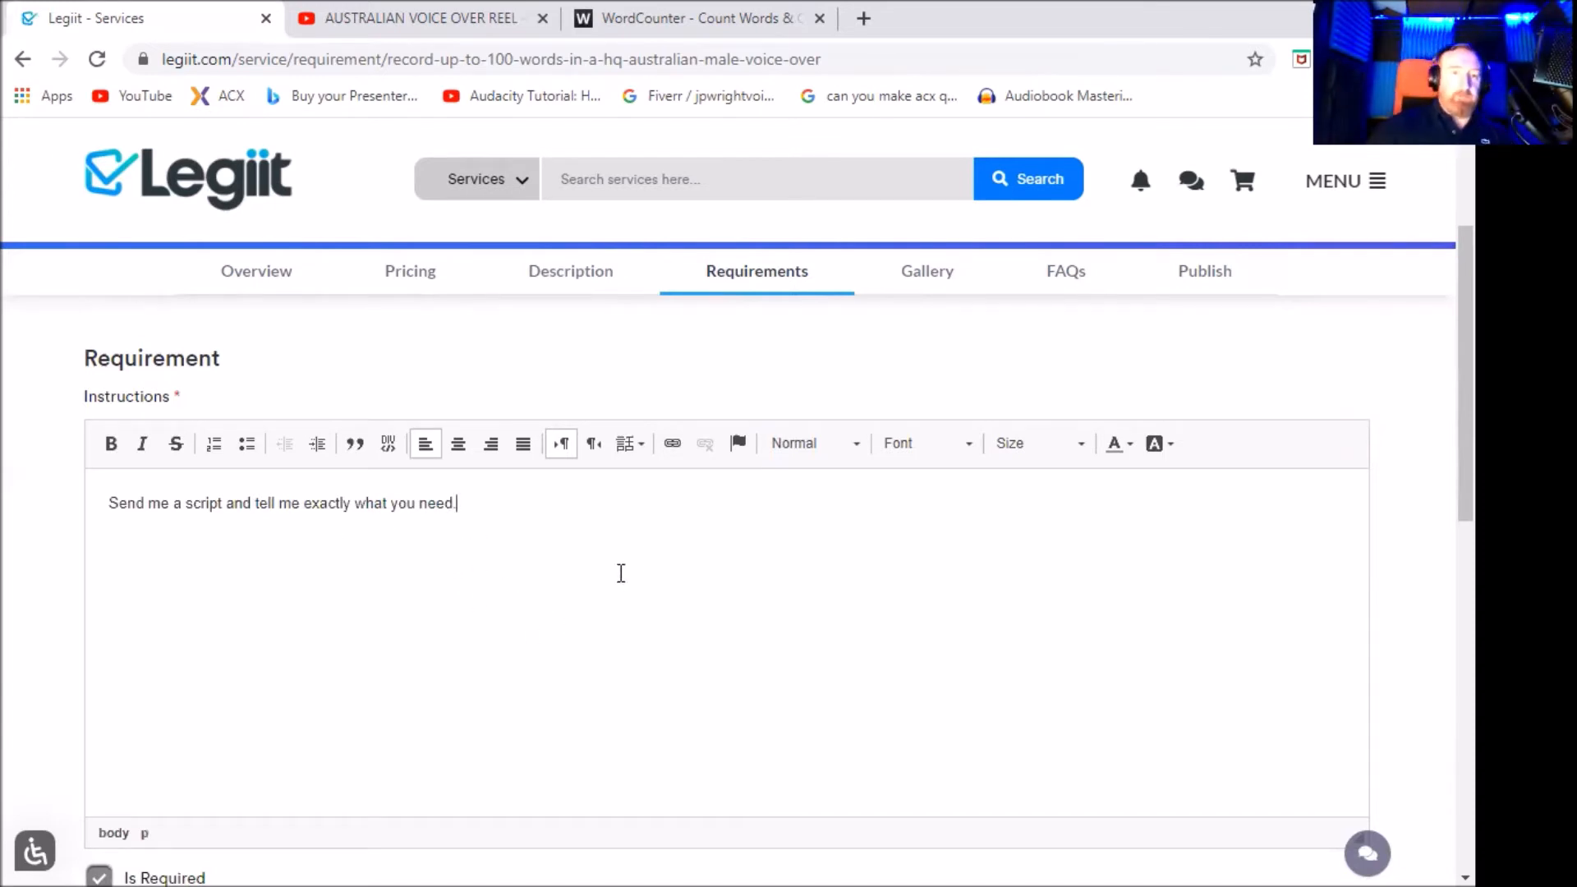
# Review the requirement instructions, then save them without adding any questions and continue to the gallery section.
pyautogui.scroll(-1, 664, 554)
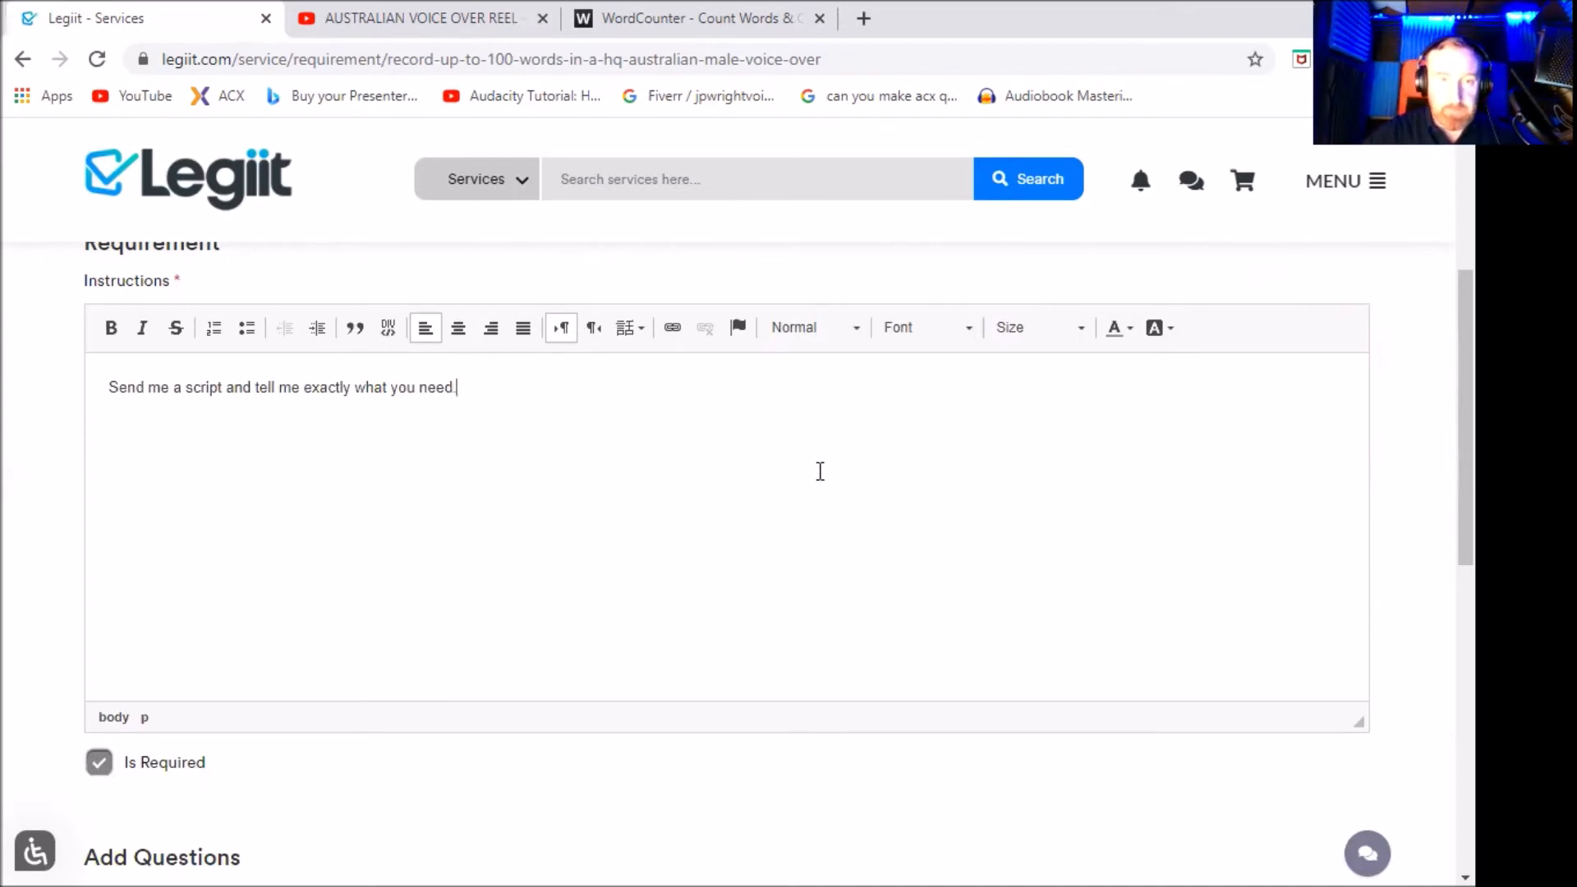
pyautogui.scroll(-3, 859, 499)
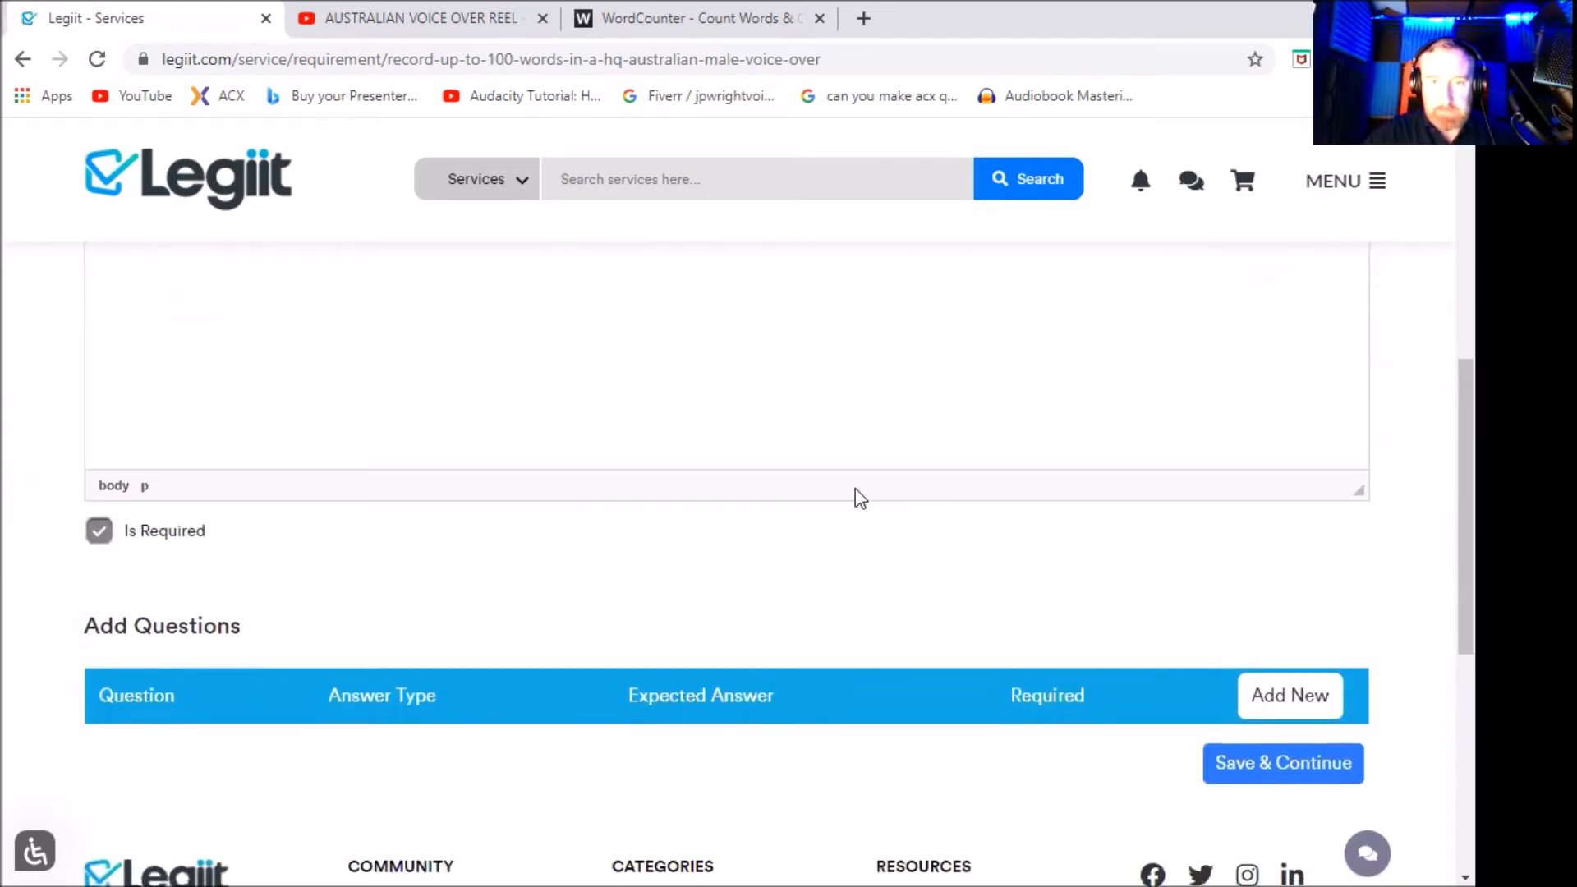
pyautogui.scroll(3, 825, 532)
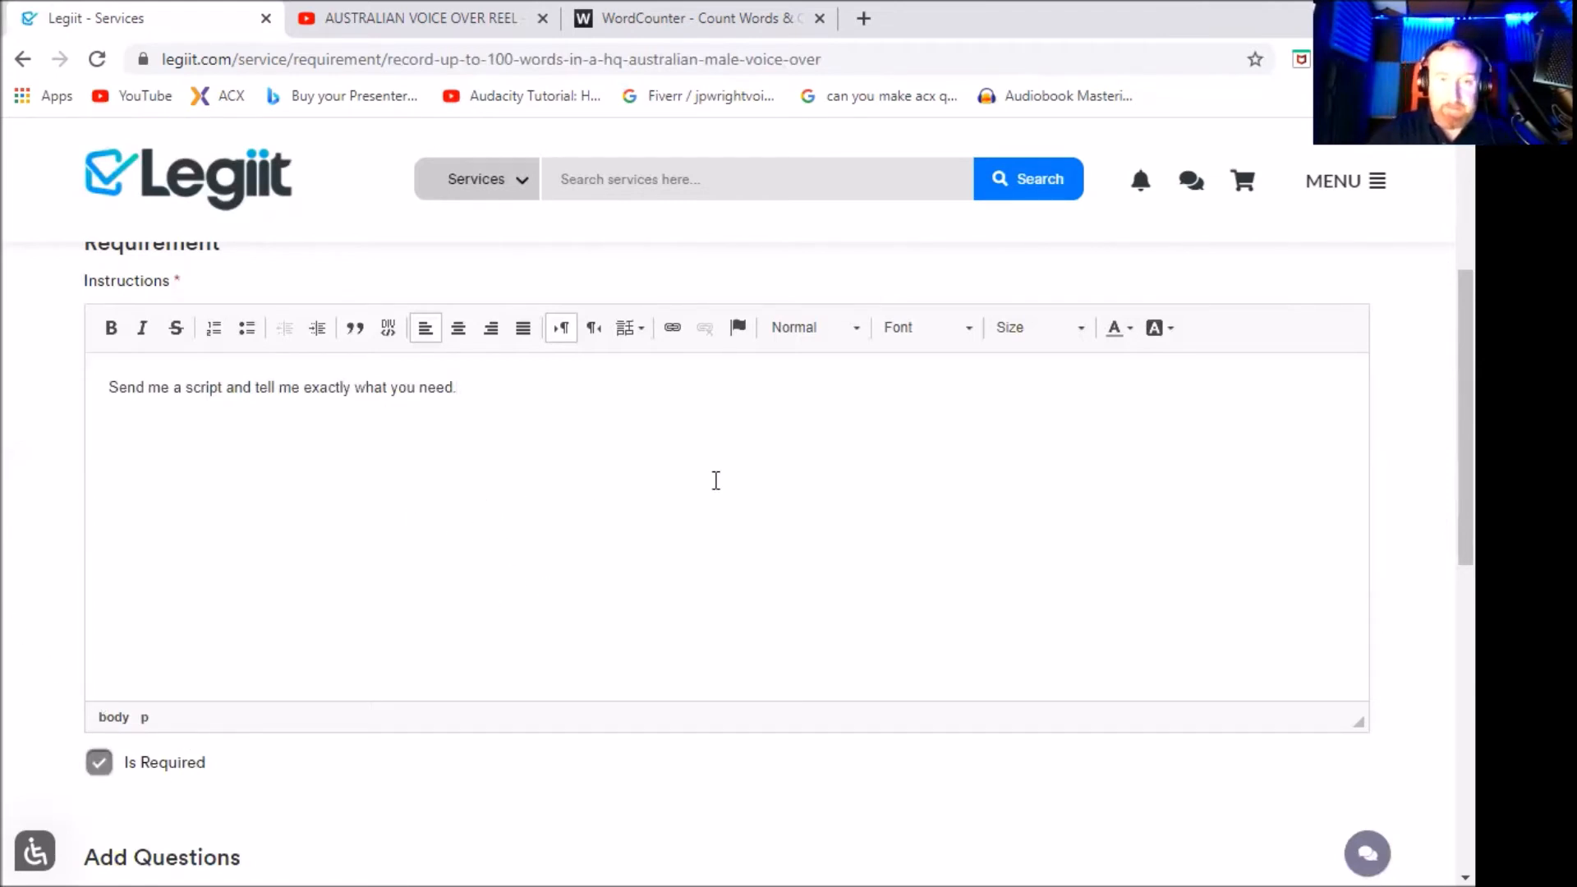
pyautogui.scroll(-3, 769, 649)
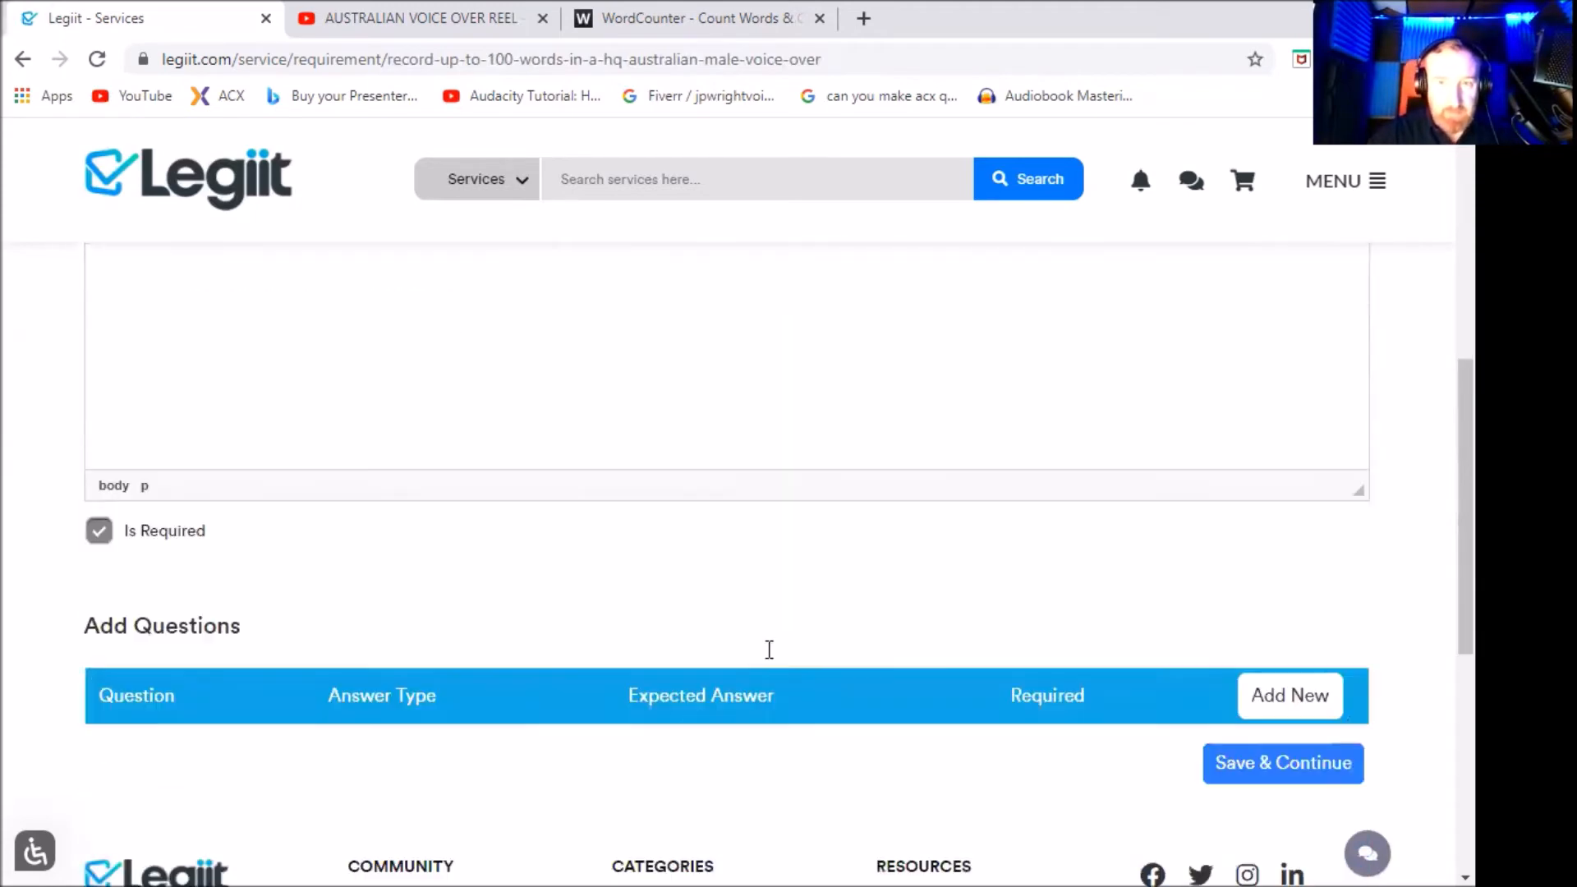
pyautogui.scroll(4, 488, 418)
pyautogui.scroll(-3, 581, 641)
pyautogui.scroll(-2, 584, 643)
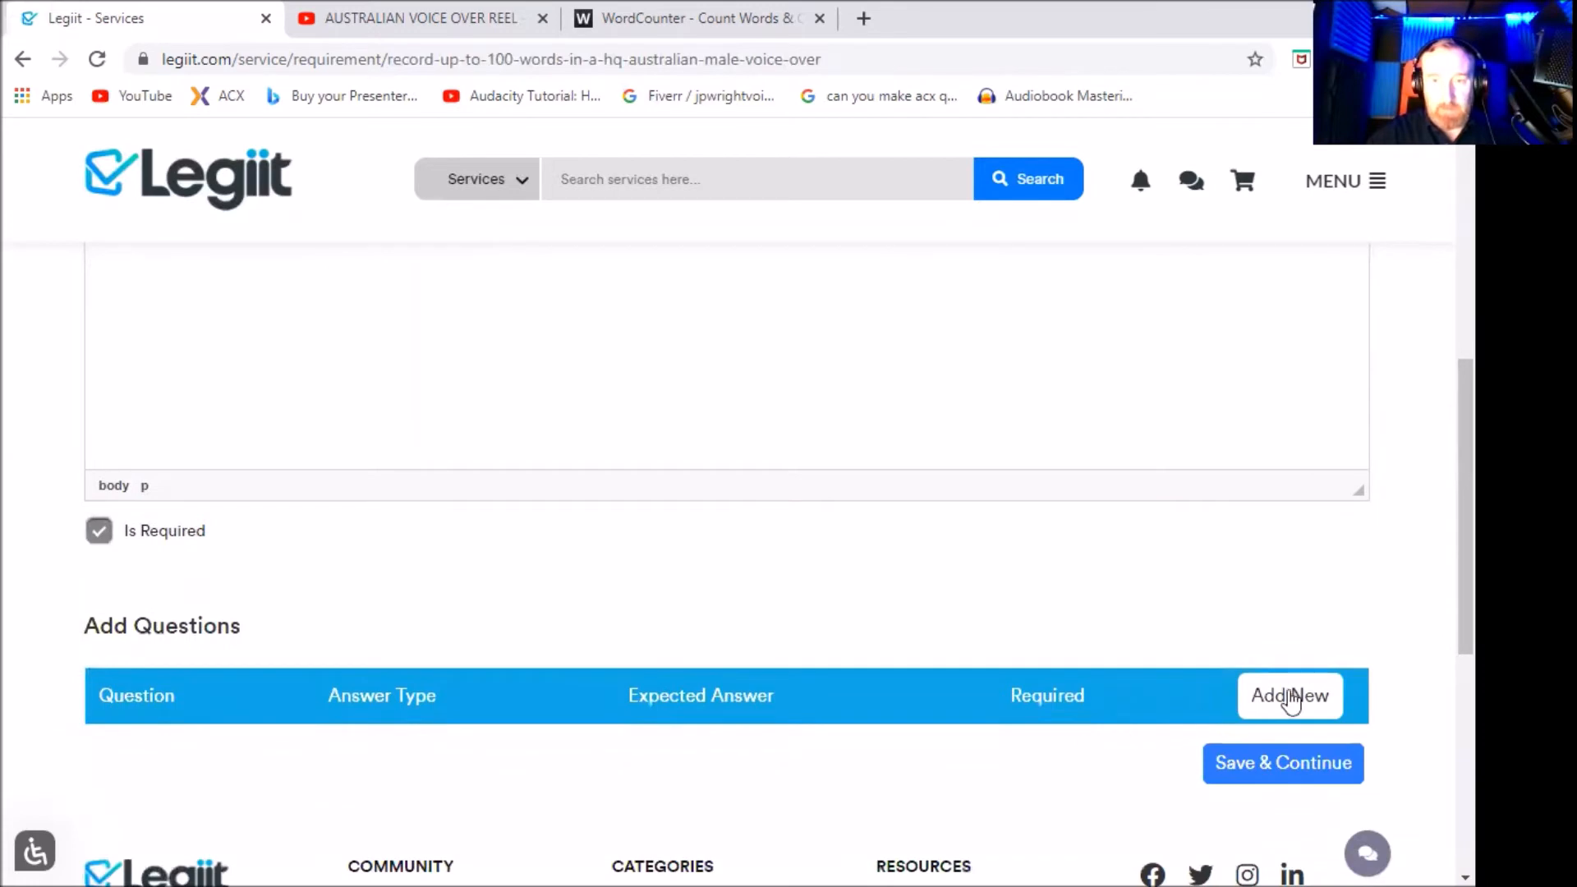
pyautogui.click(1265, 762)
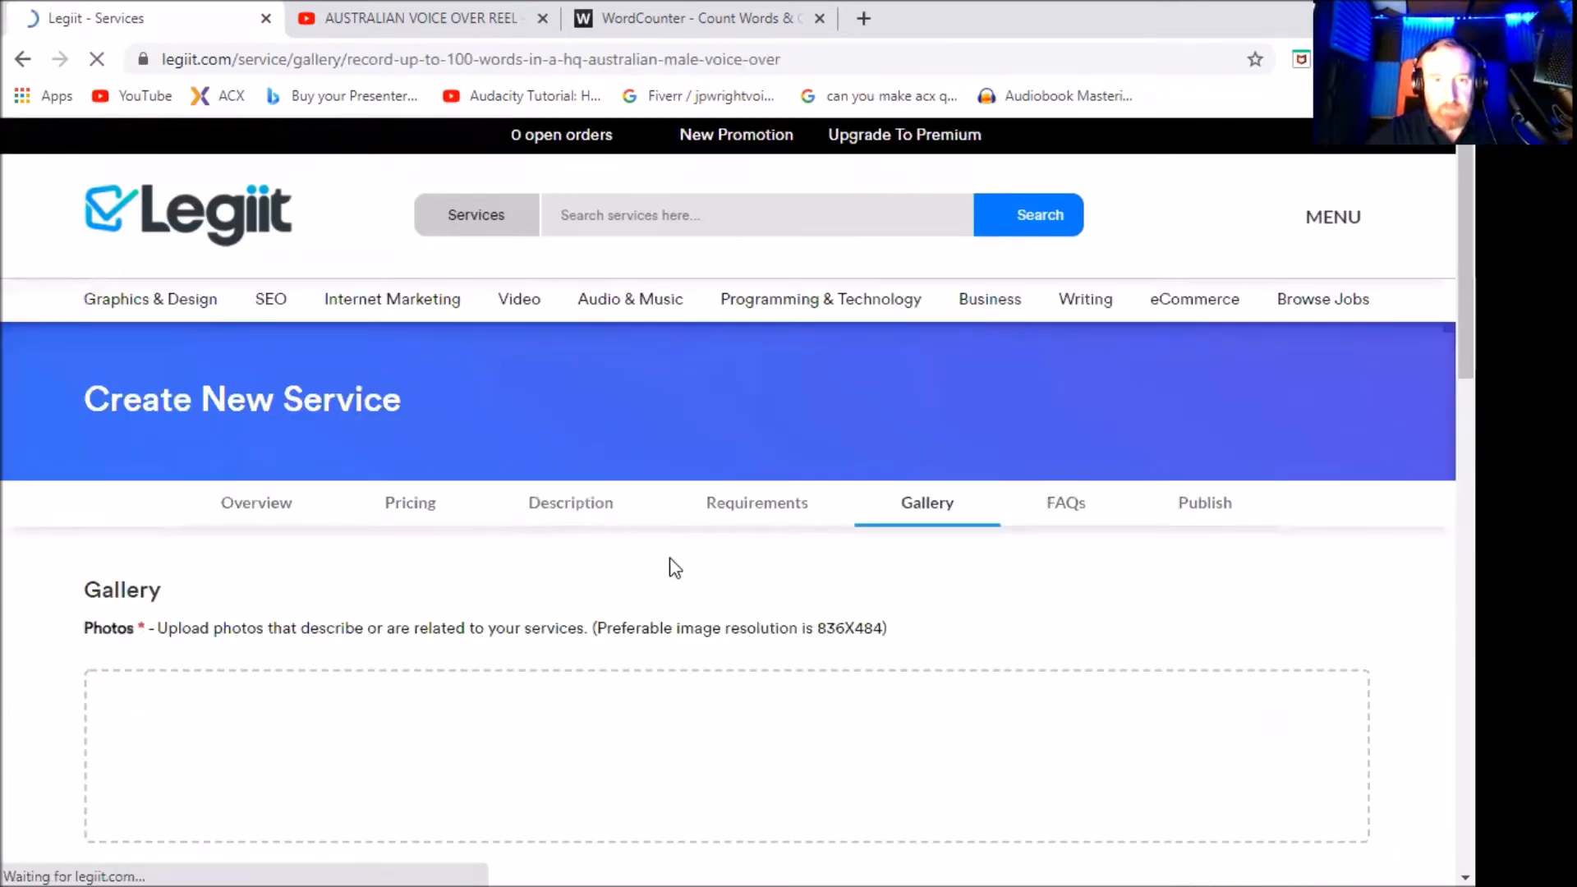
# Upload the "Legit AUSTRALIA" PNG image from the Downloads folder as the service's gallery photo.
pyautogui.scroll(-3, 665, 568)
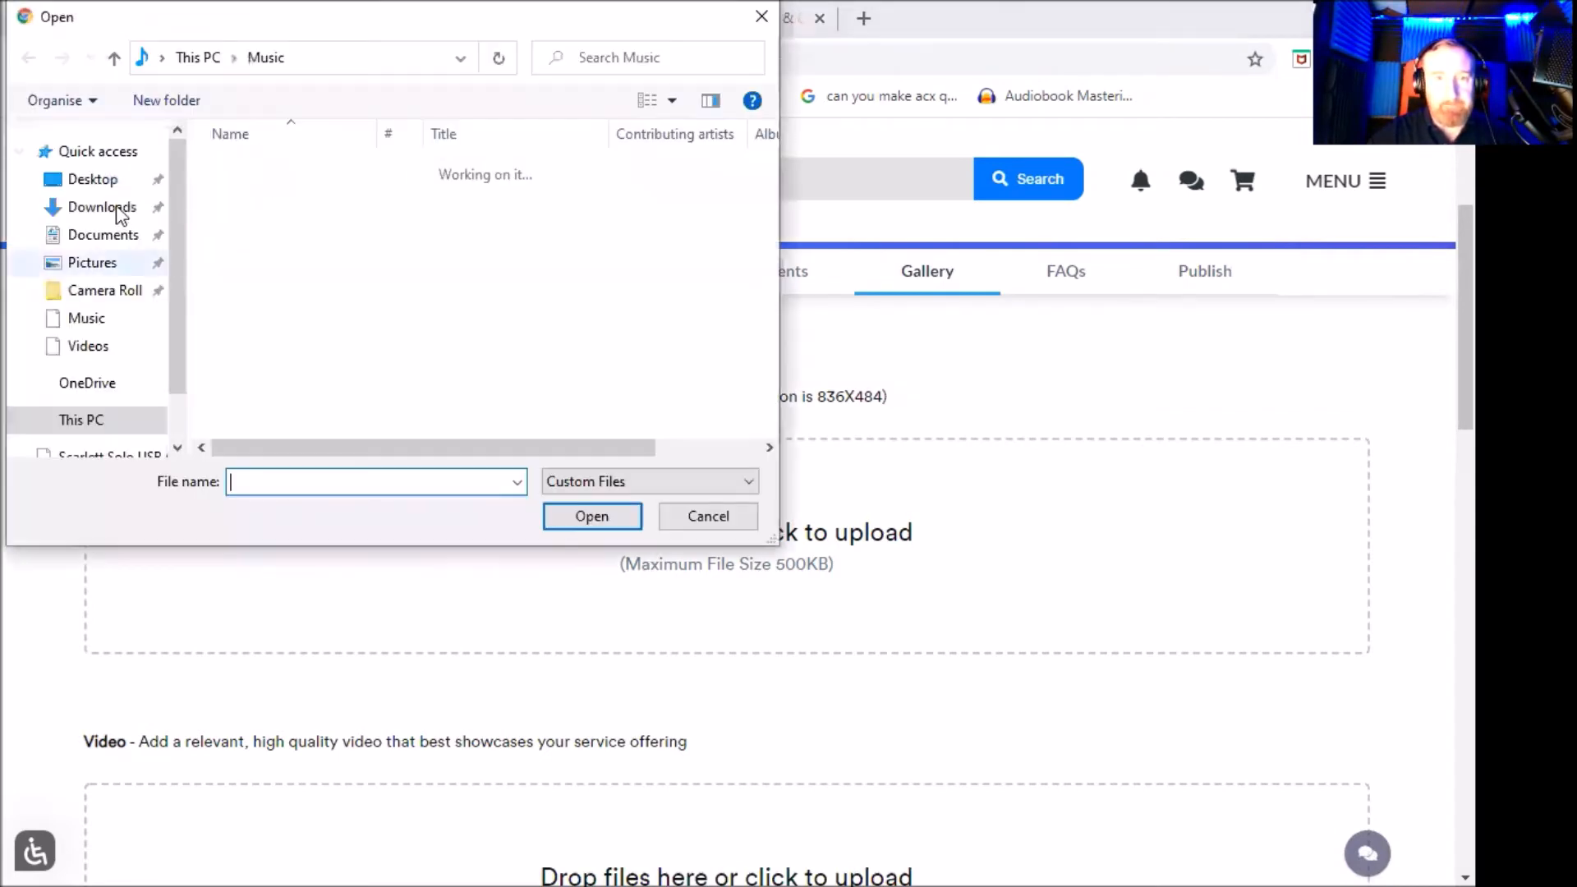
pyautogui.click(114, 207)
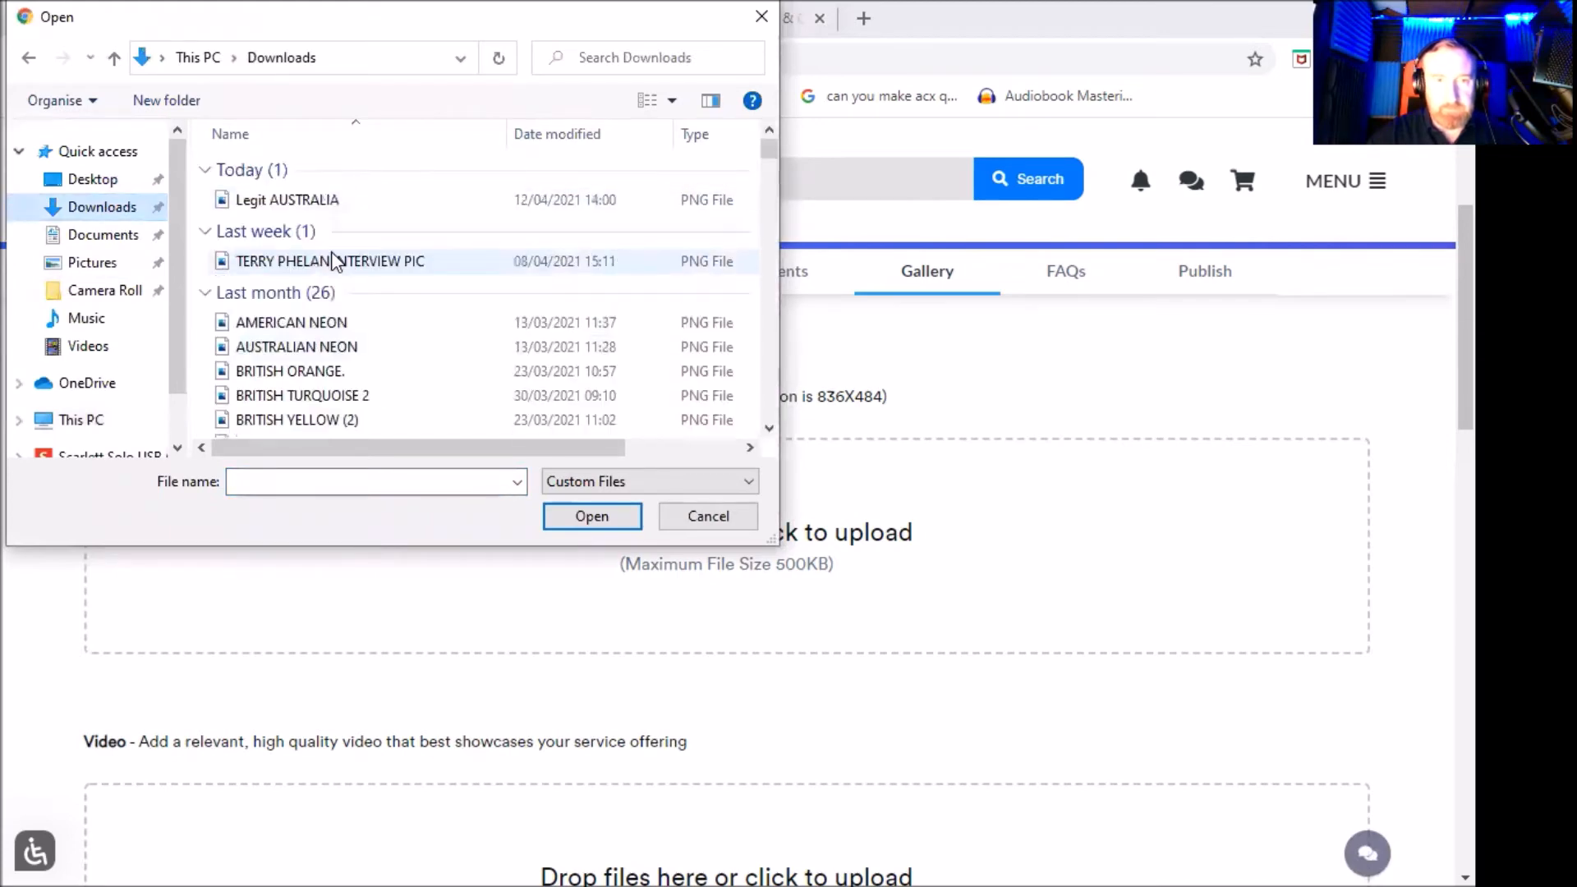
pyautogui.click(289, 202)
pyautogui.click(592, 516)
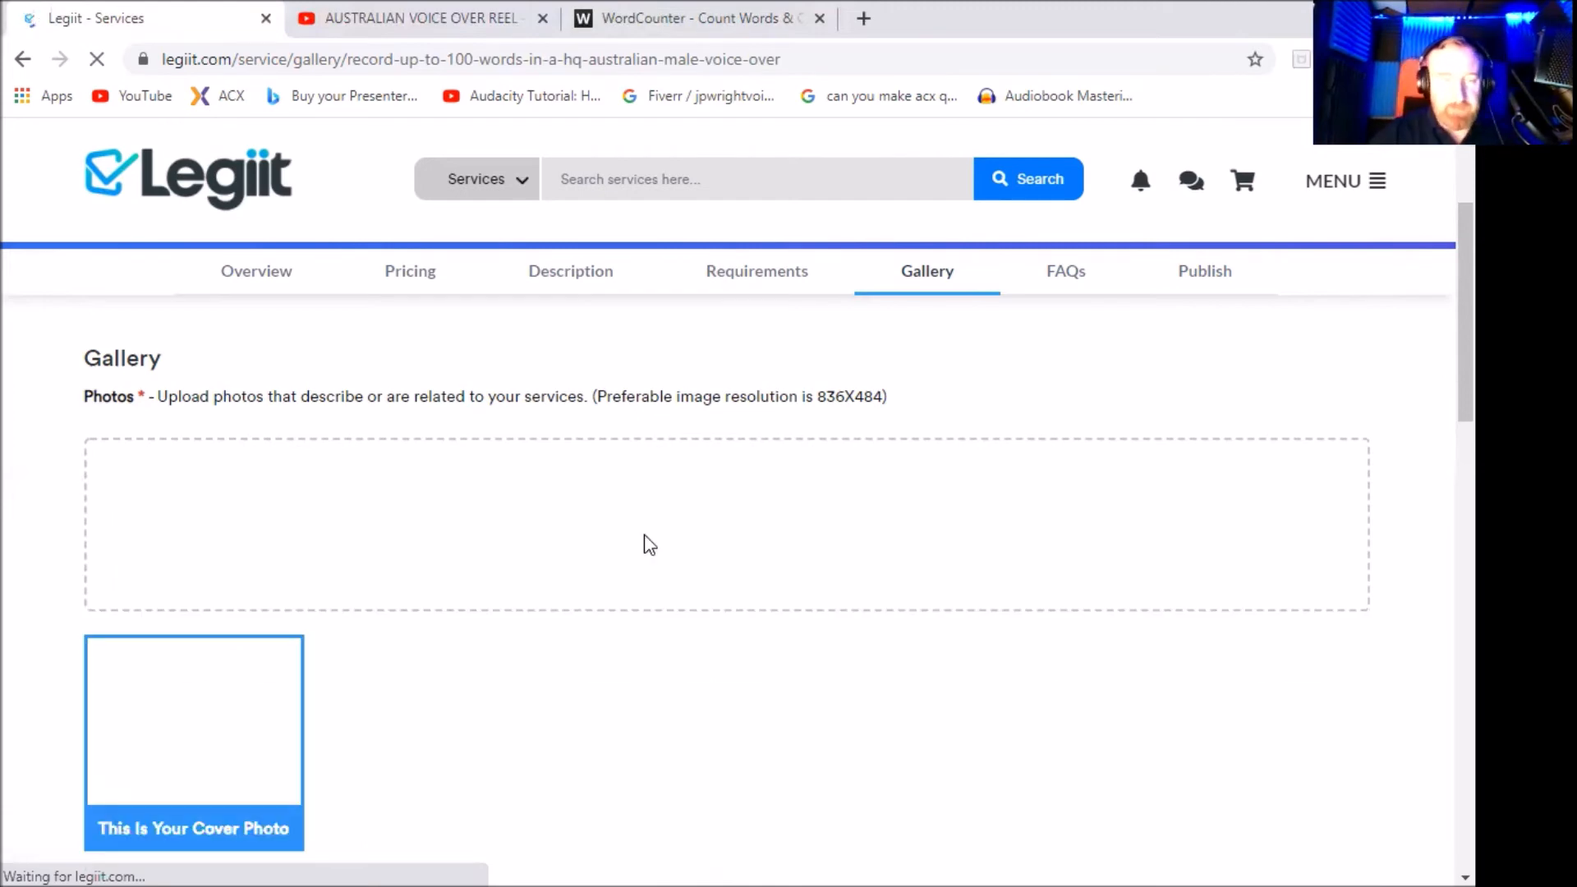
# Examine the uploaded cover photo and the video, PDF and Facebook image upload areas of the gallery.
pyautogui.scroll(-1, 648, 544)
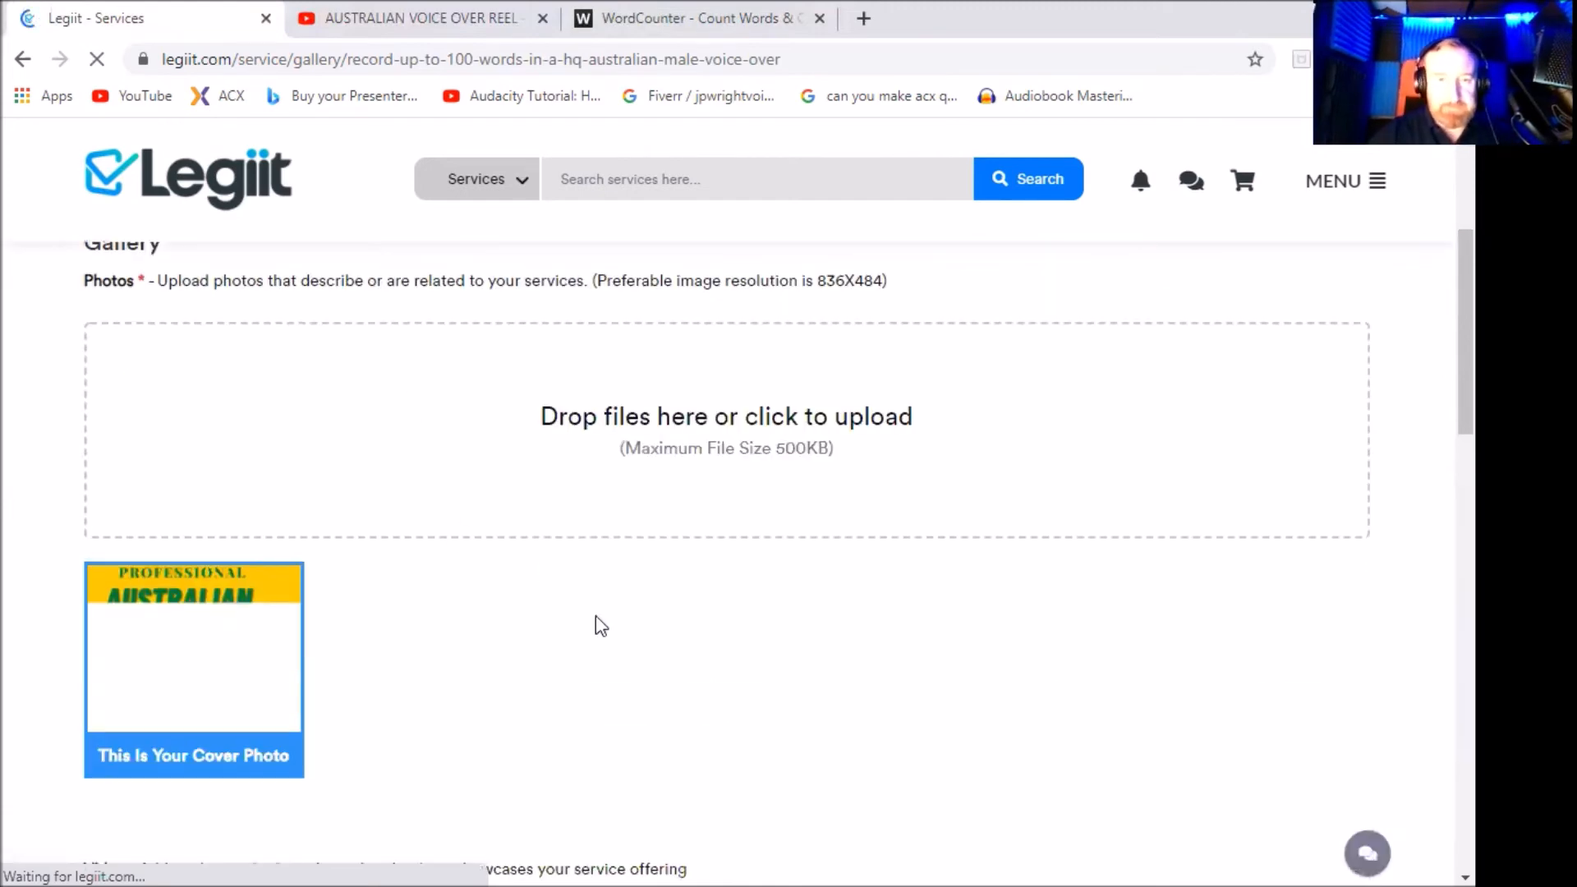
pyautogui.scroll(-1, 550, 670)
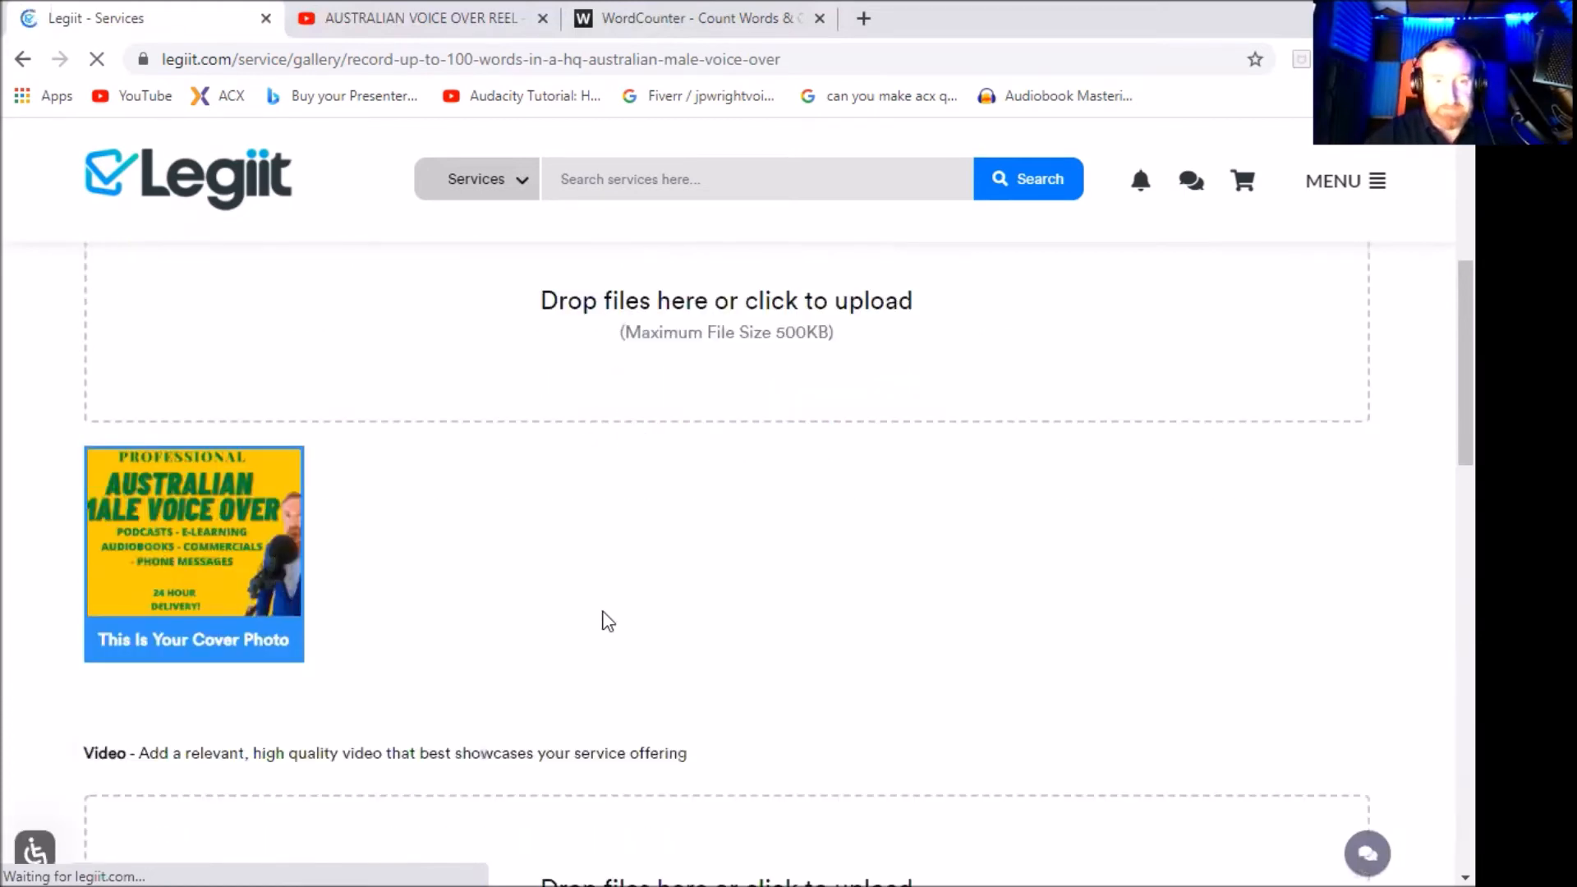
pyautogui.scroll(-1, 188, 409)
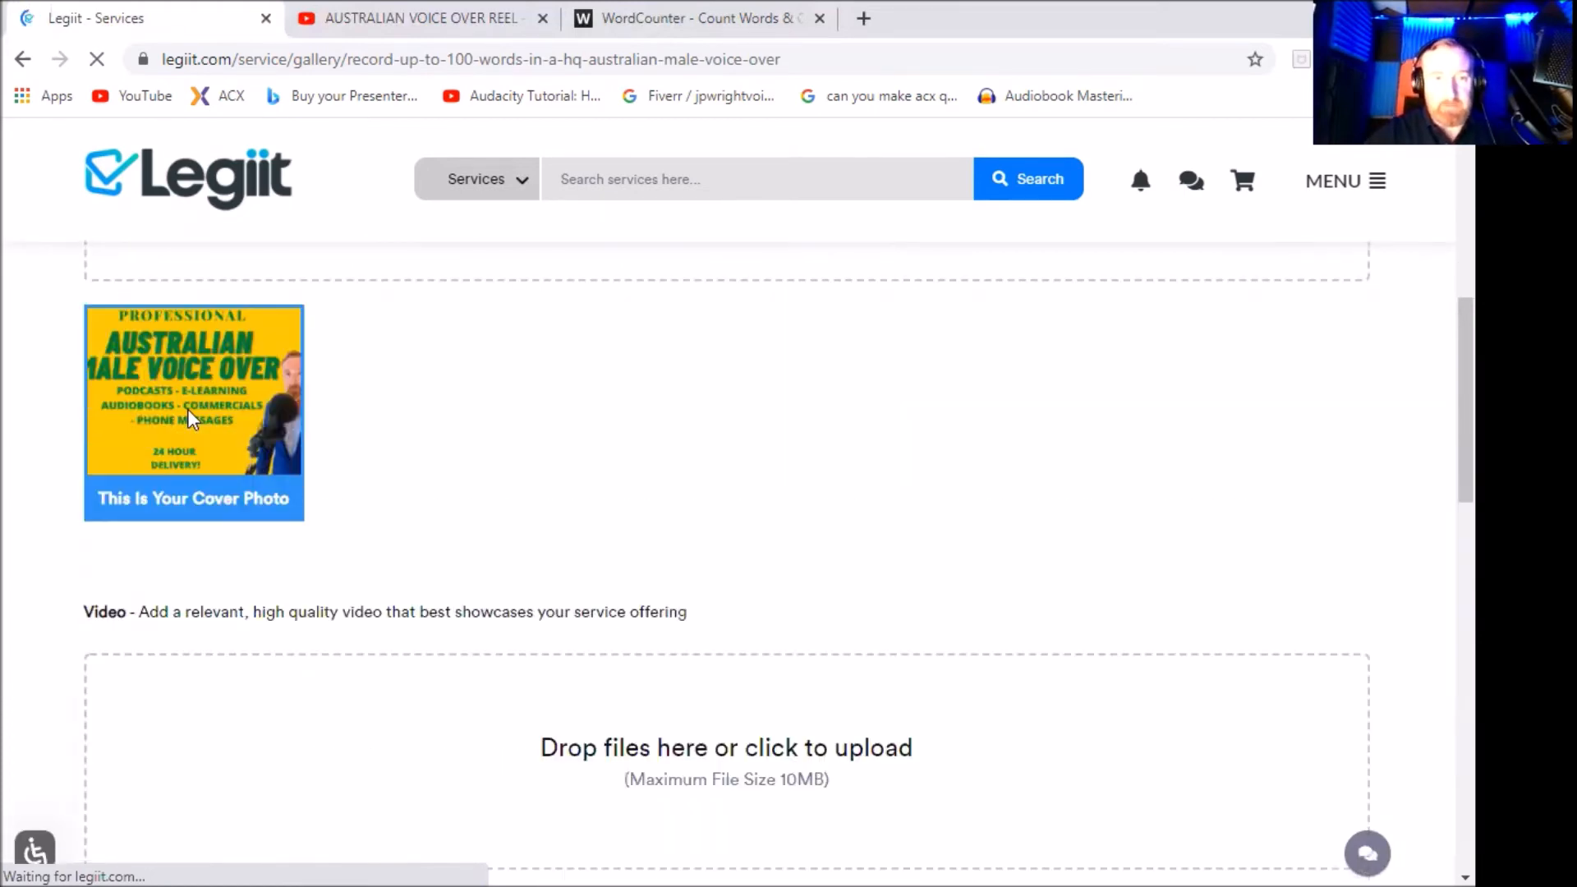
pyautogui.scroll(-1, 377, 493)
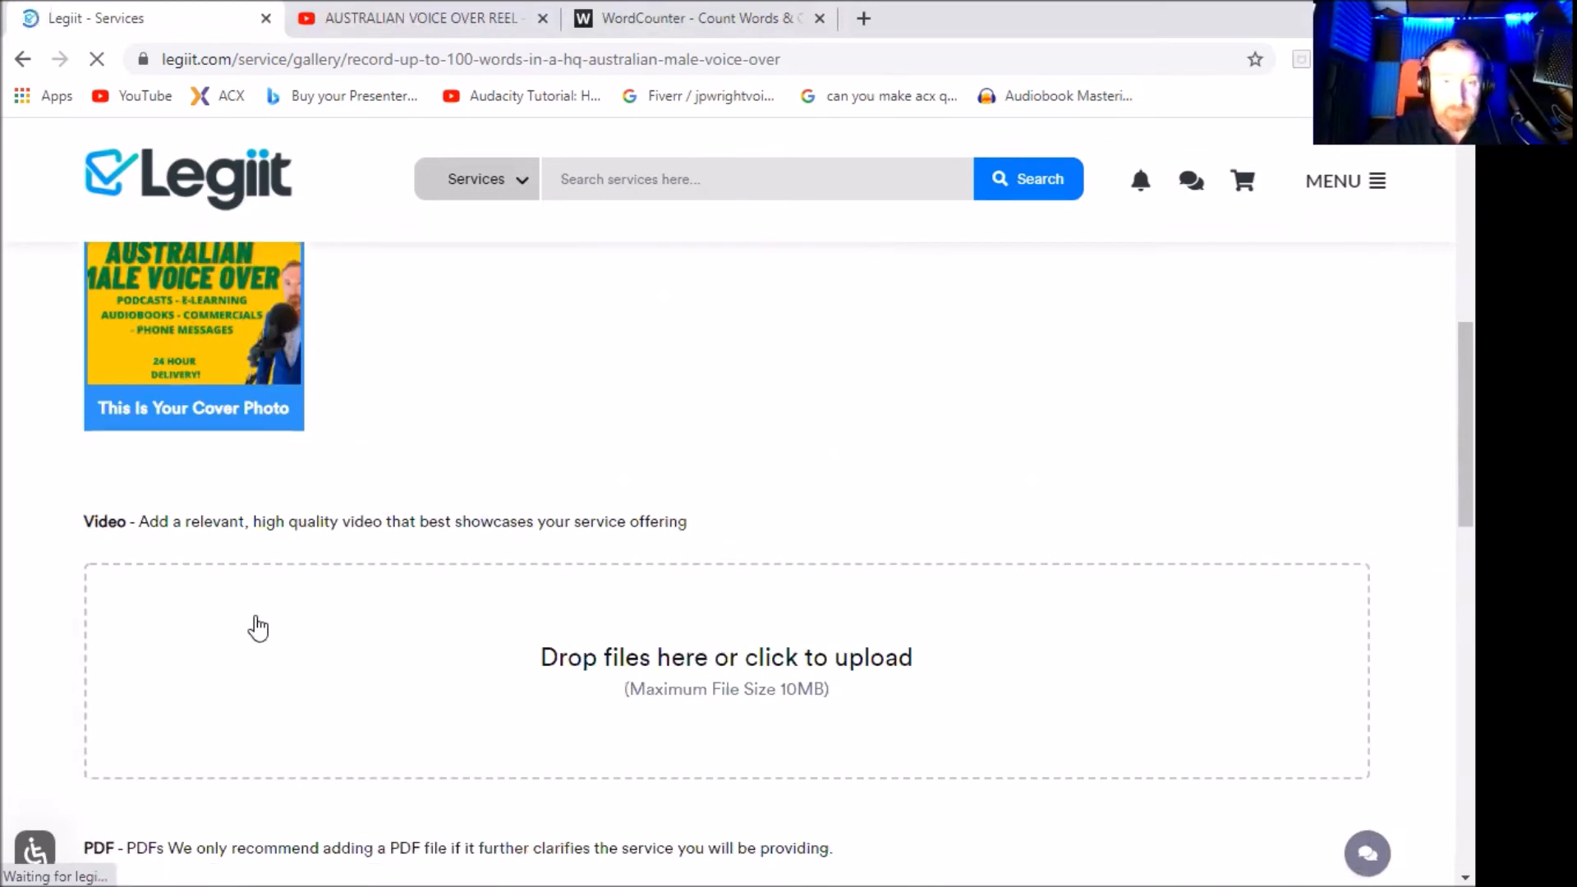
pyautogui.scroll(-2, 259, 626)
pyautogui.scroll(-2, 260, 618)
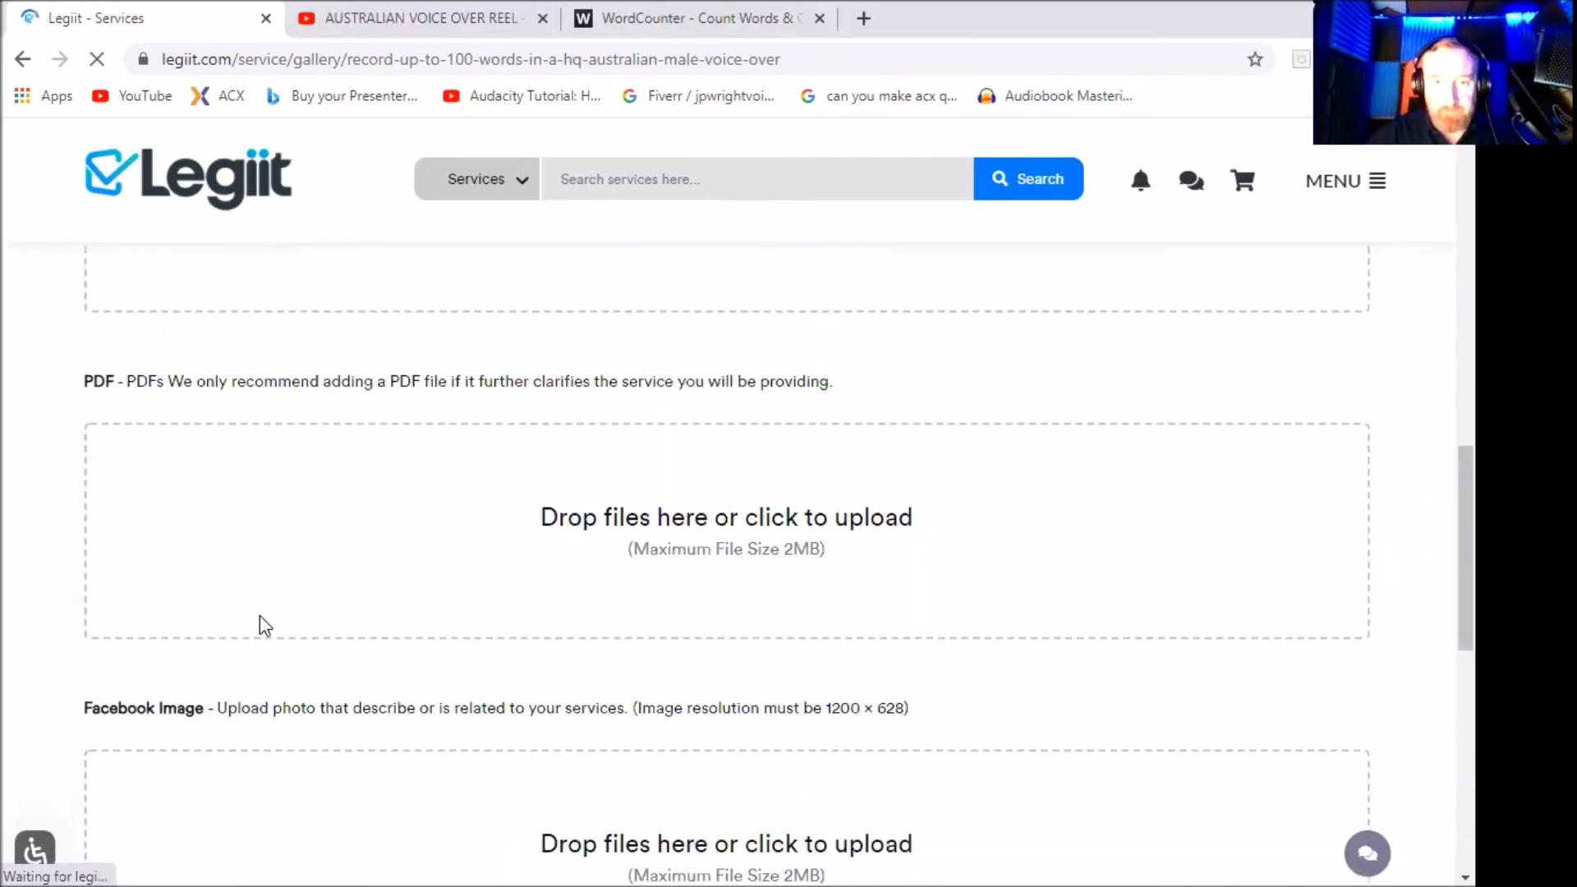
pyautogui.scroll(-1, 273, 616)
pyautogui.scroll(4, 274, 615)
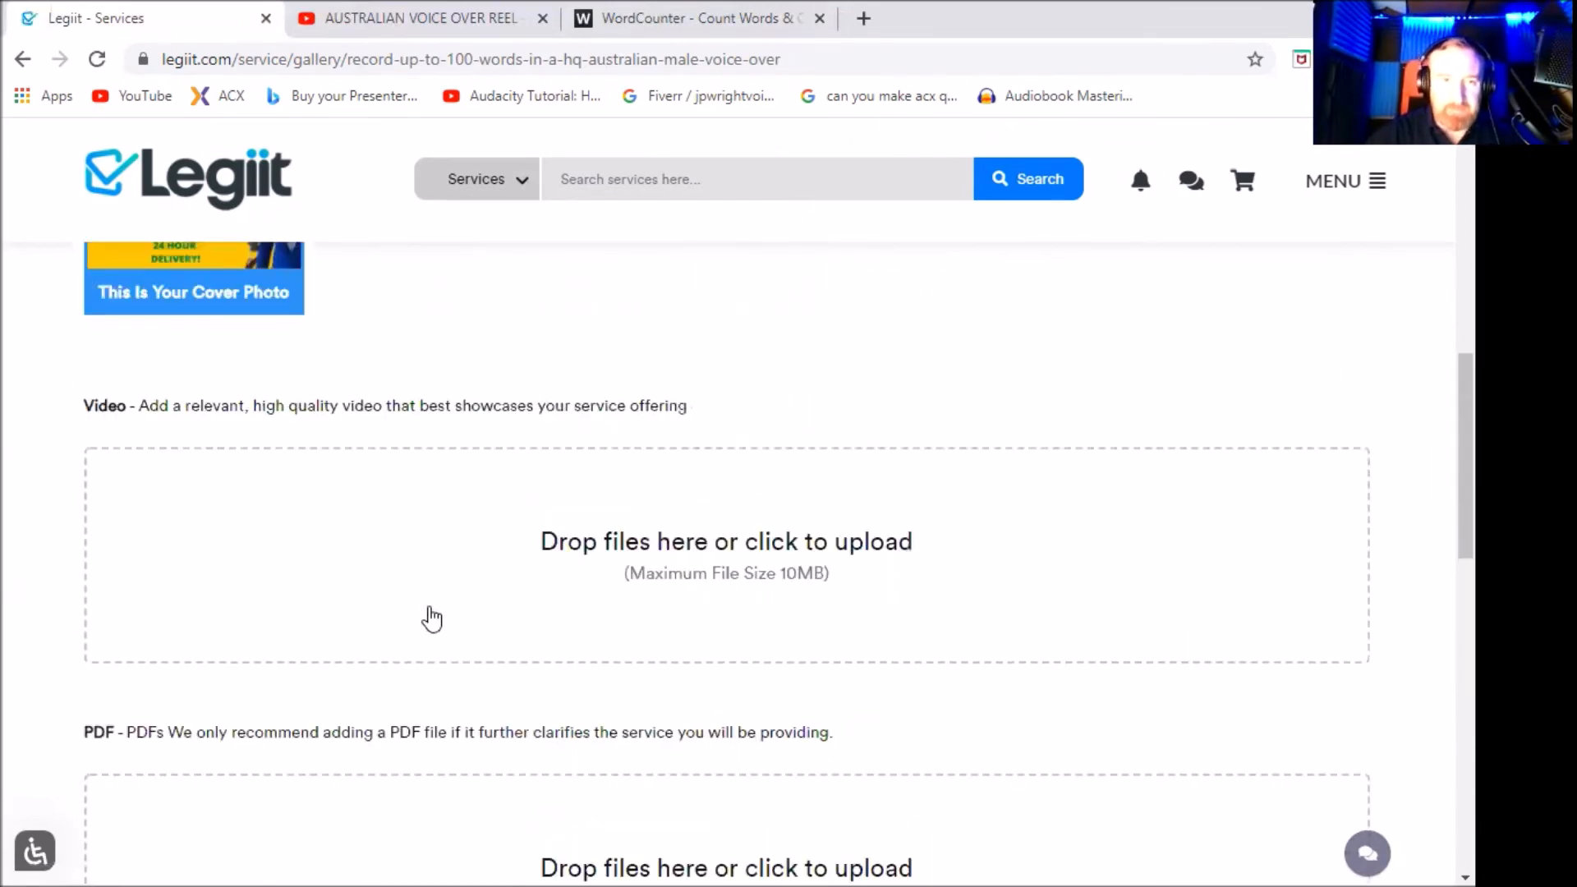
pyautogui.scroll(-1, 430, 609)
pyautogui.scroll(1, 706, 577)
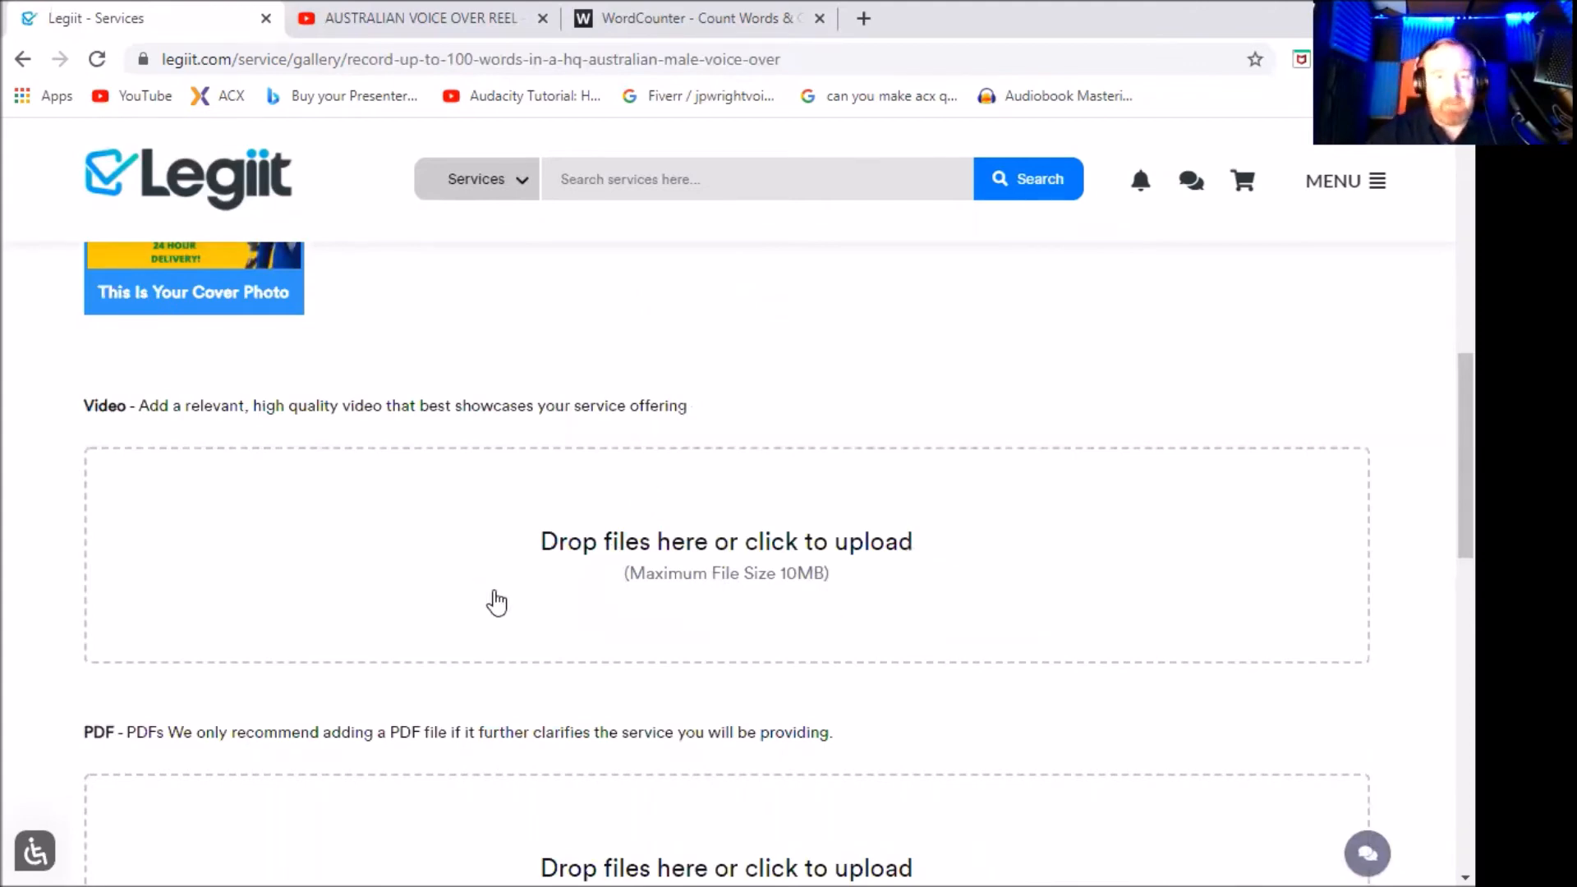
pyautogui.scroll(-5, 497, 604)
pyautogui.scroll(-4, 525, 503)
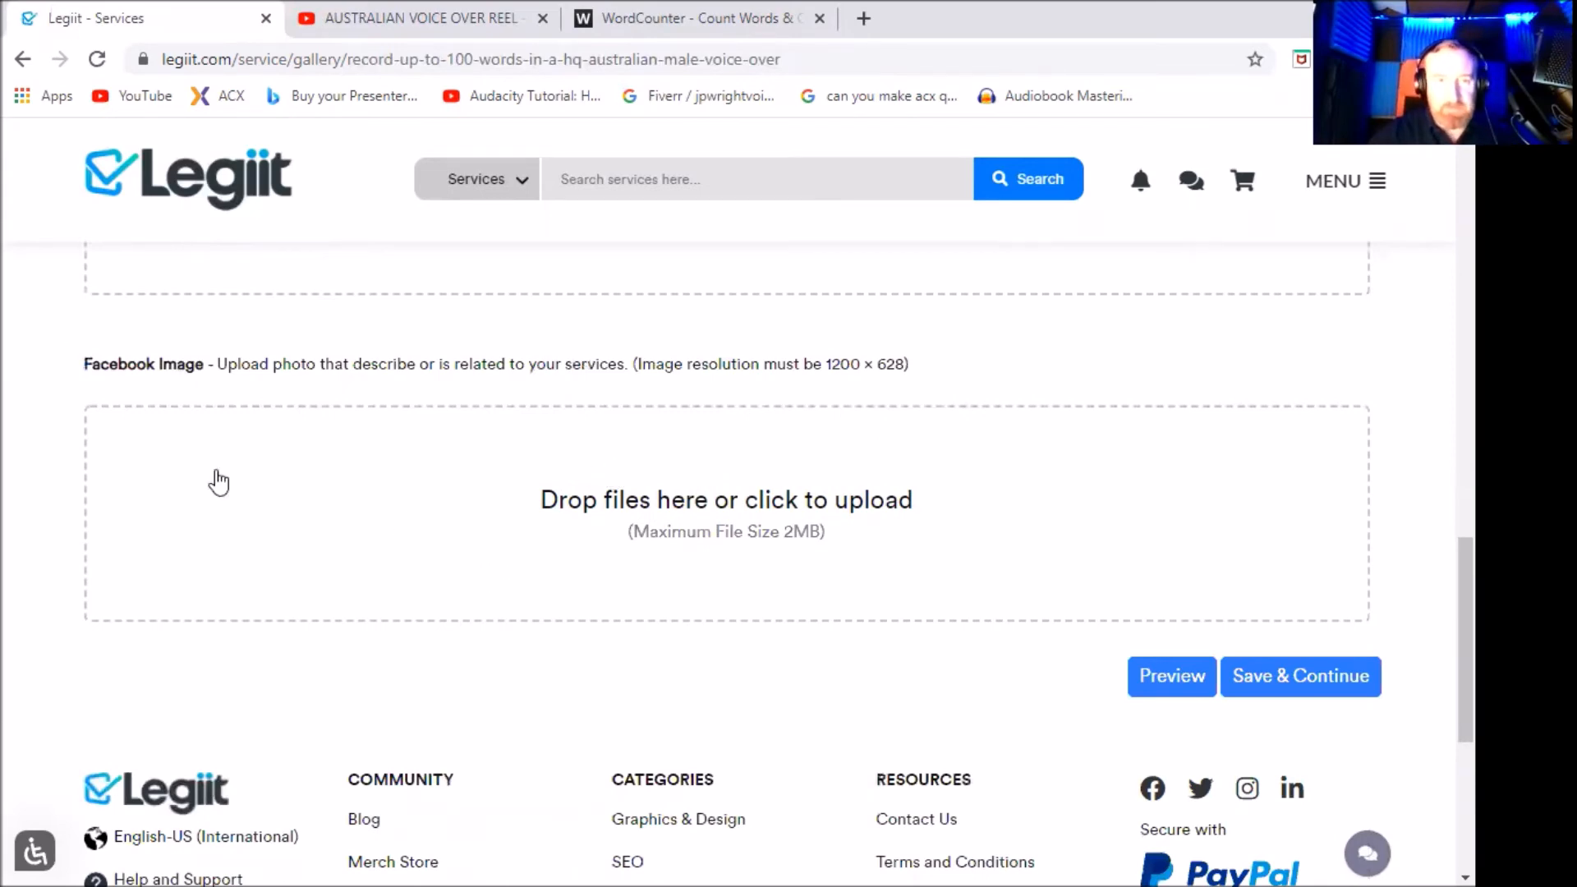
pyautogui.scroll(10, 246, 604)
pyautogui.scroll(-3, 345, 493)
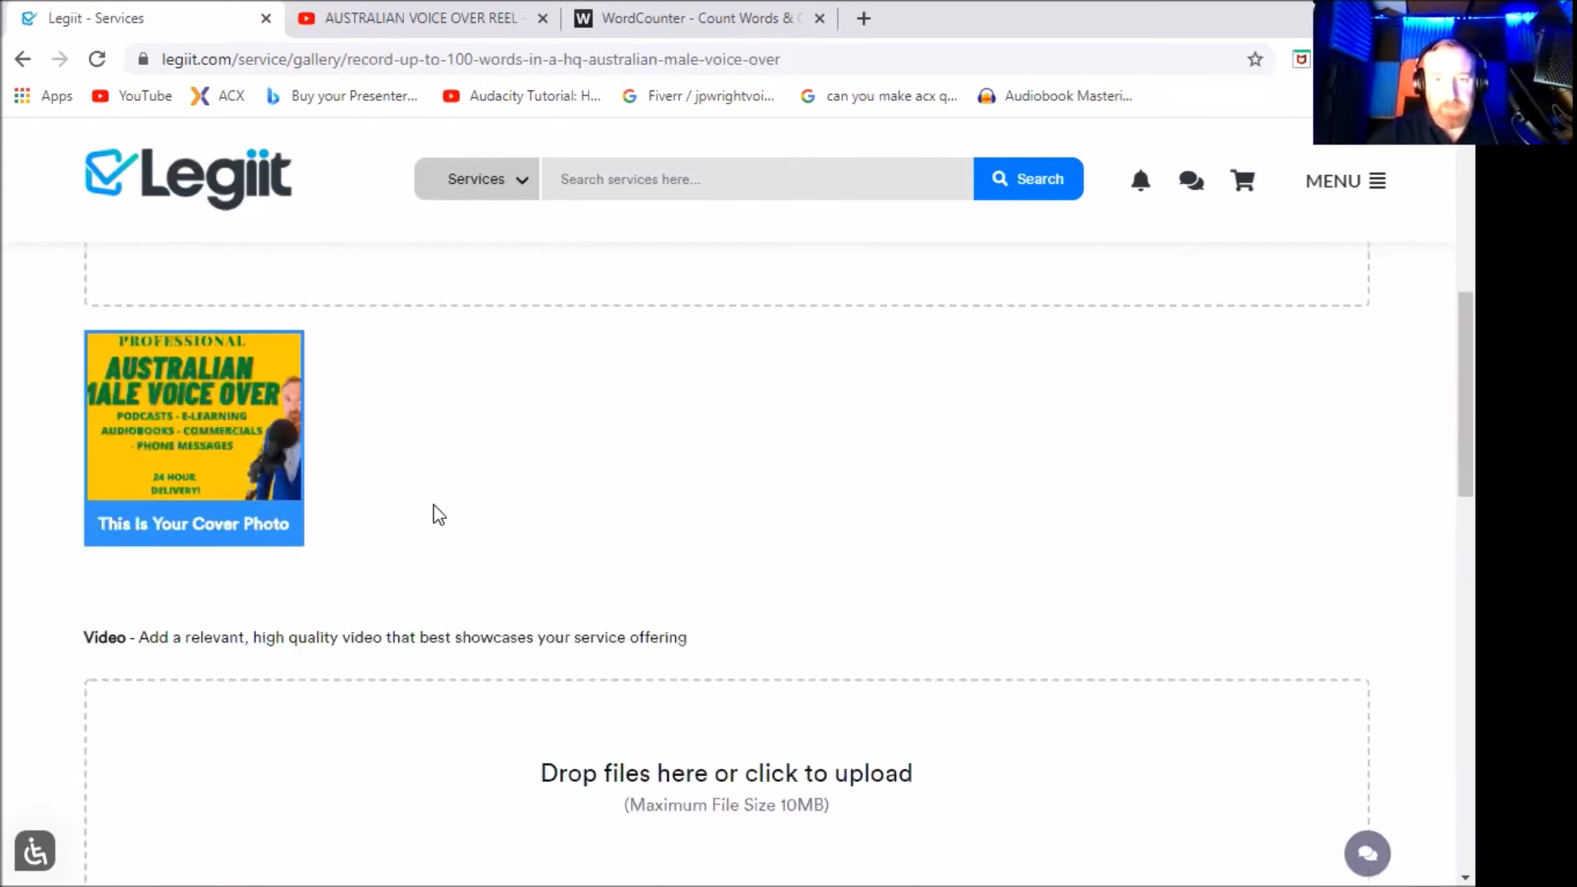
# Save the gallery with only the cover photo and continue to the FAQs section.
pyautogui.scroll(-8, 480, 521)
pyautogui.scroll(-3, 1264, 703)
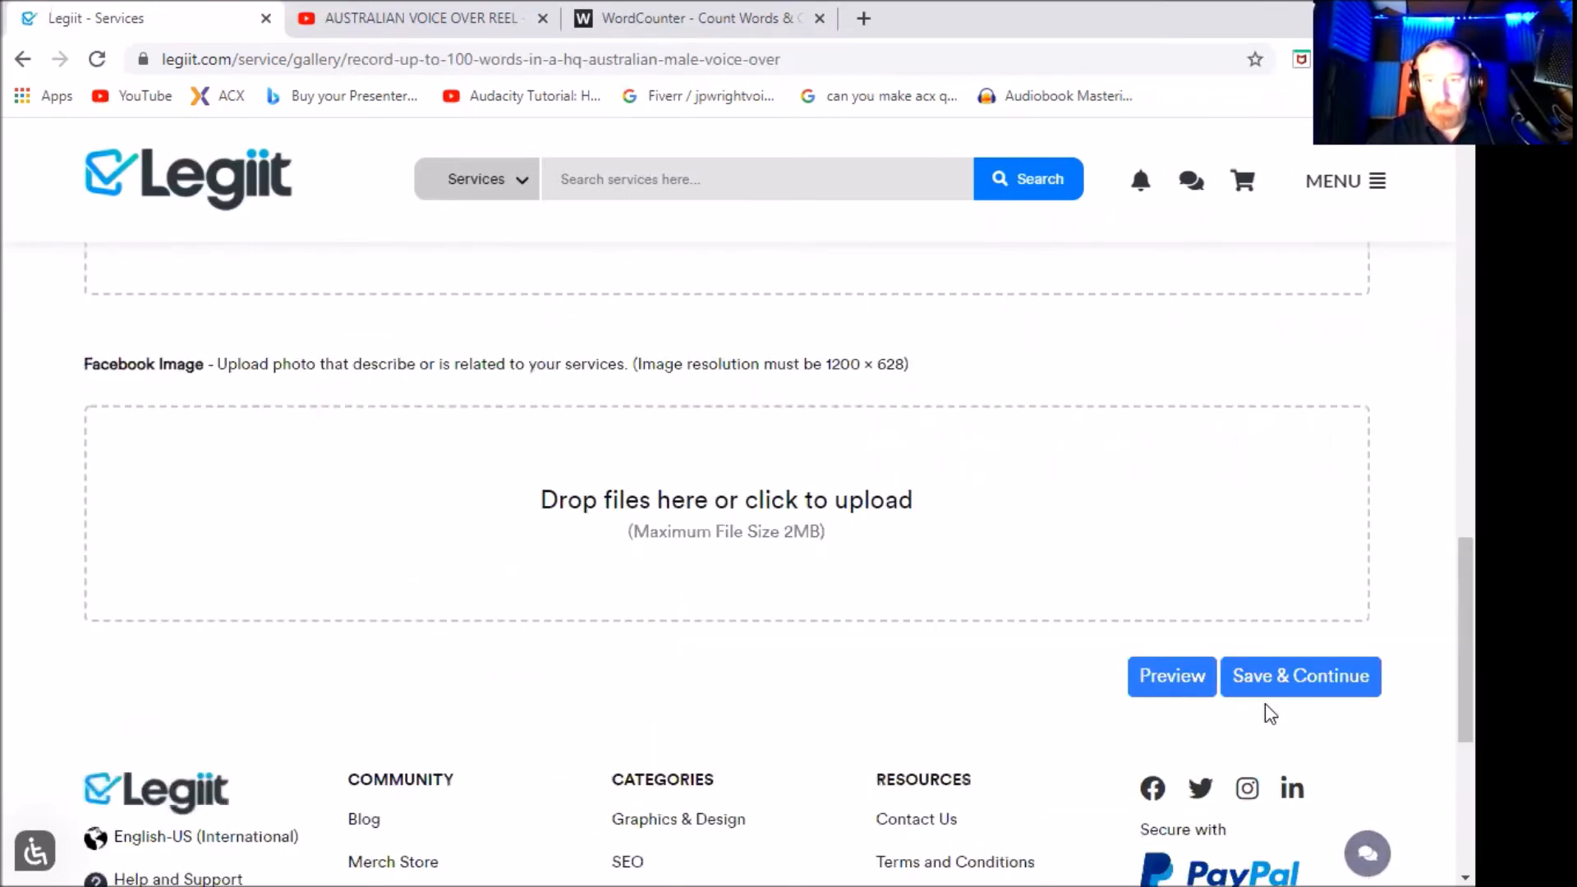
pyautogui.click(1275, 675)
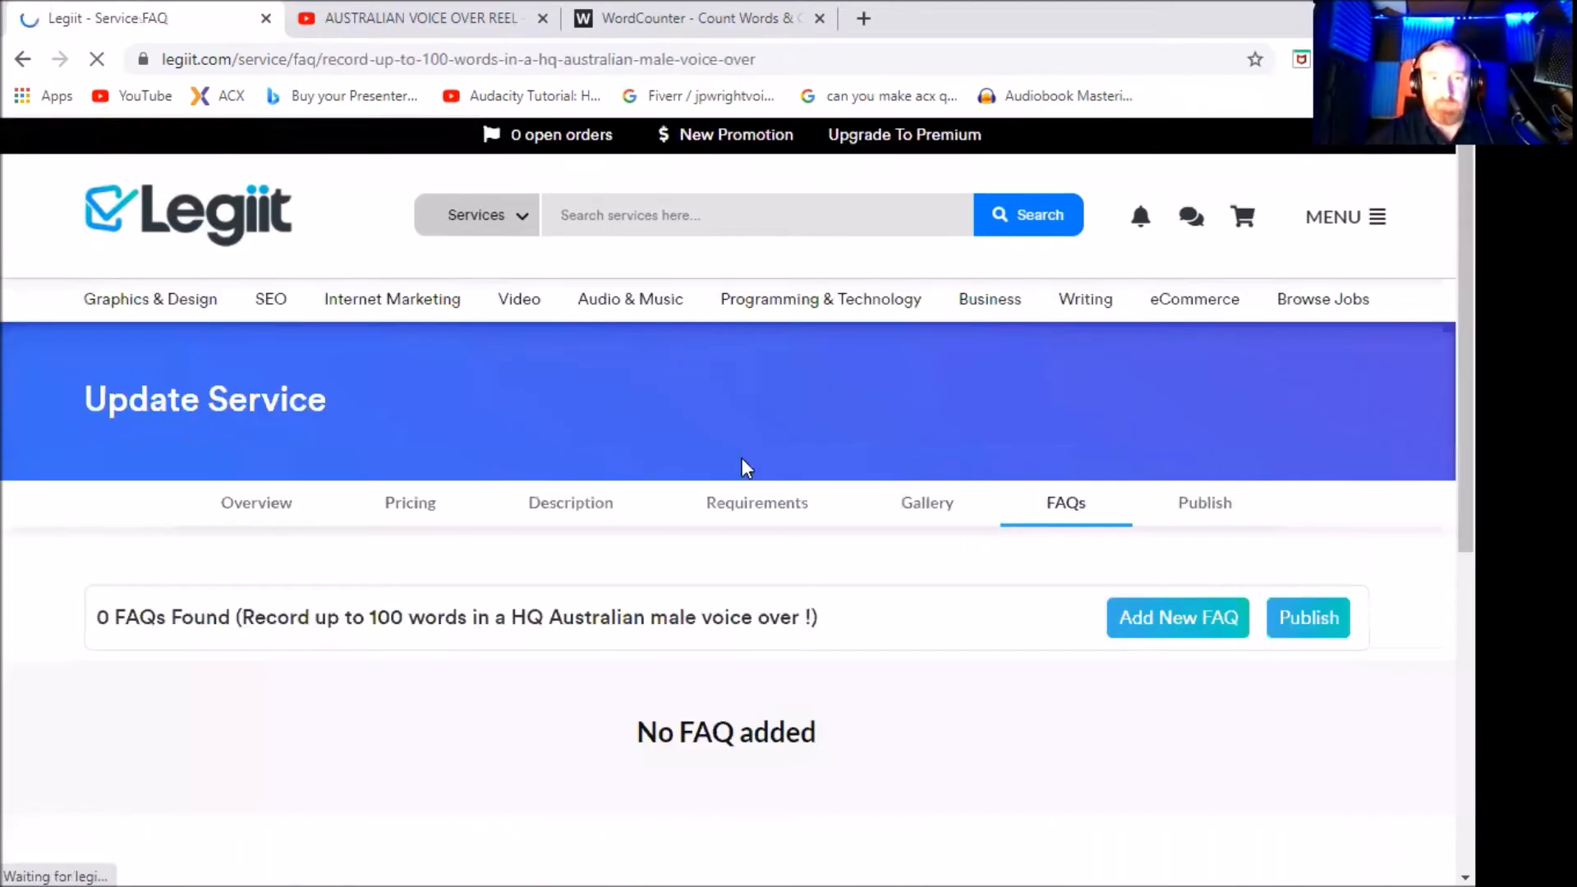
# Start a new FAQ and enter the question "How fast can you deliver my order ?".
pyautogui.scroll(-3, 607, 535)
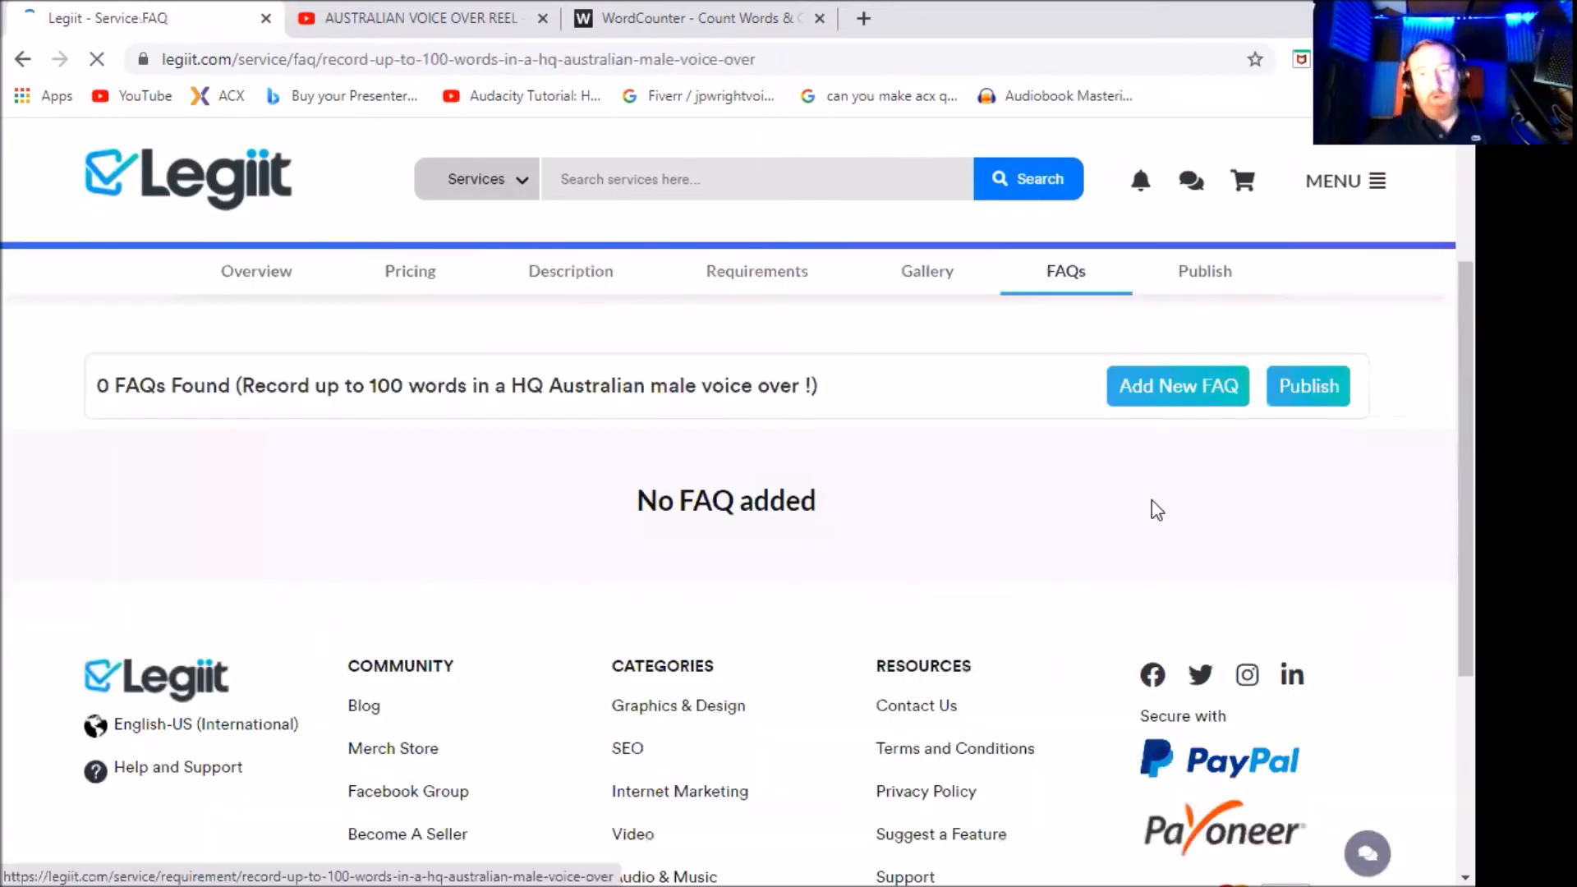
pyautogui.click(1177, 391)
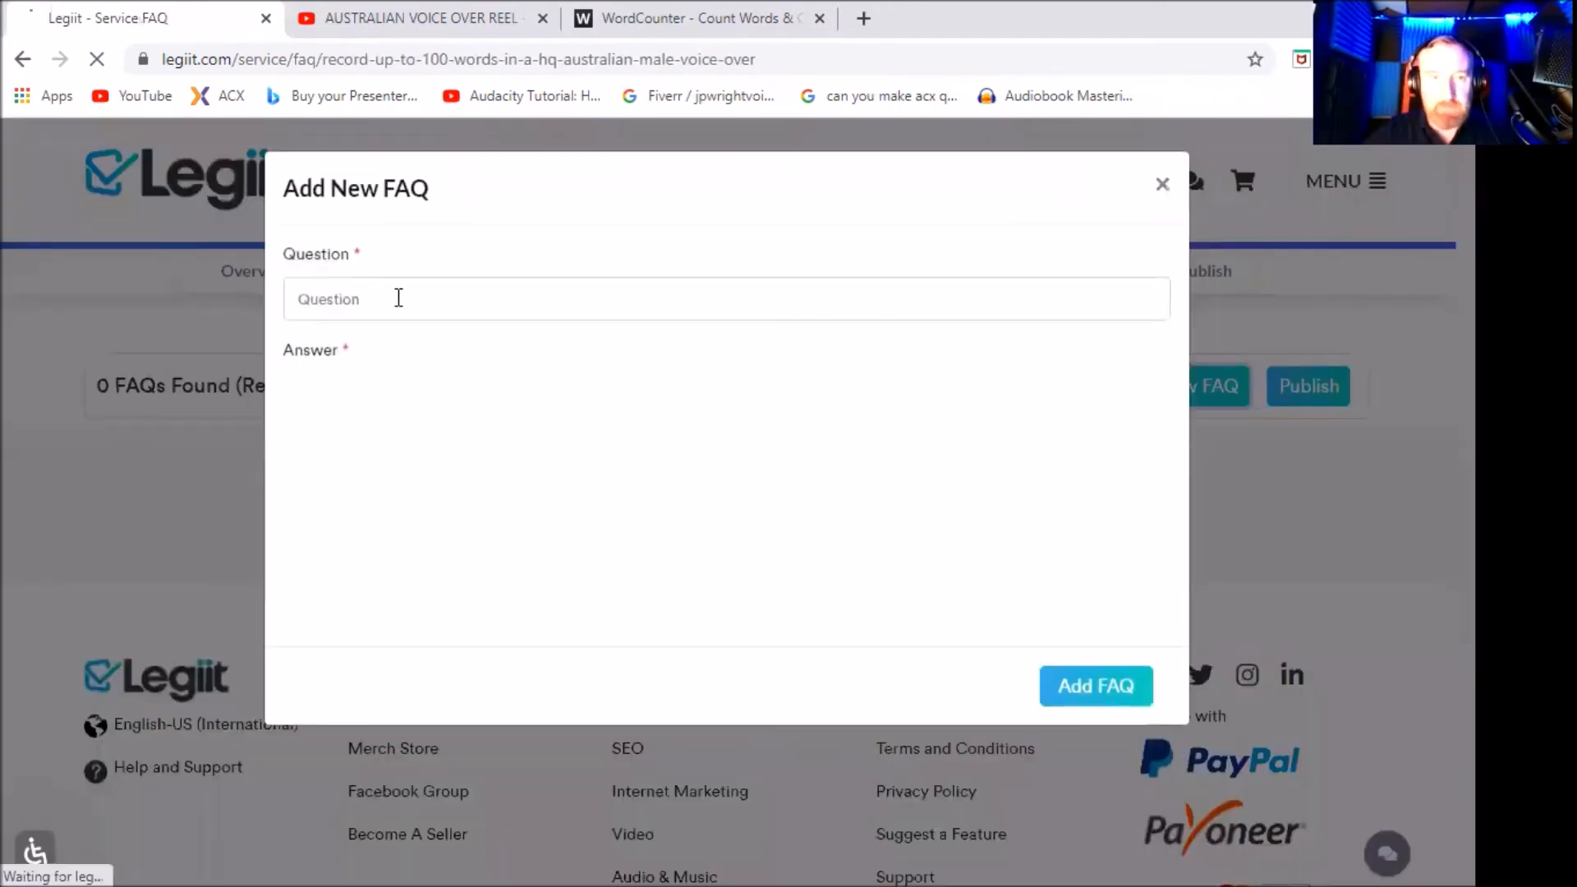
pyautogui.click(395, 300)
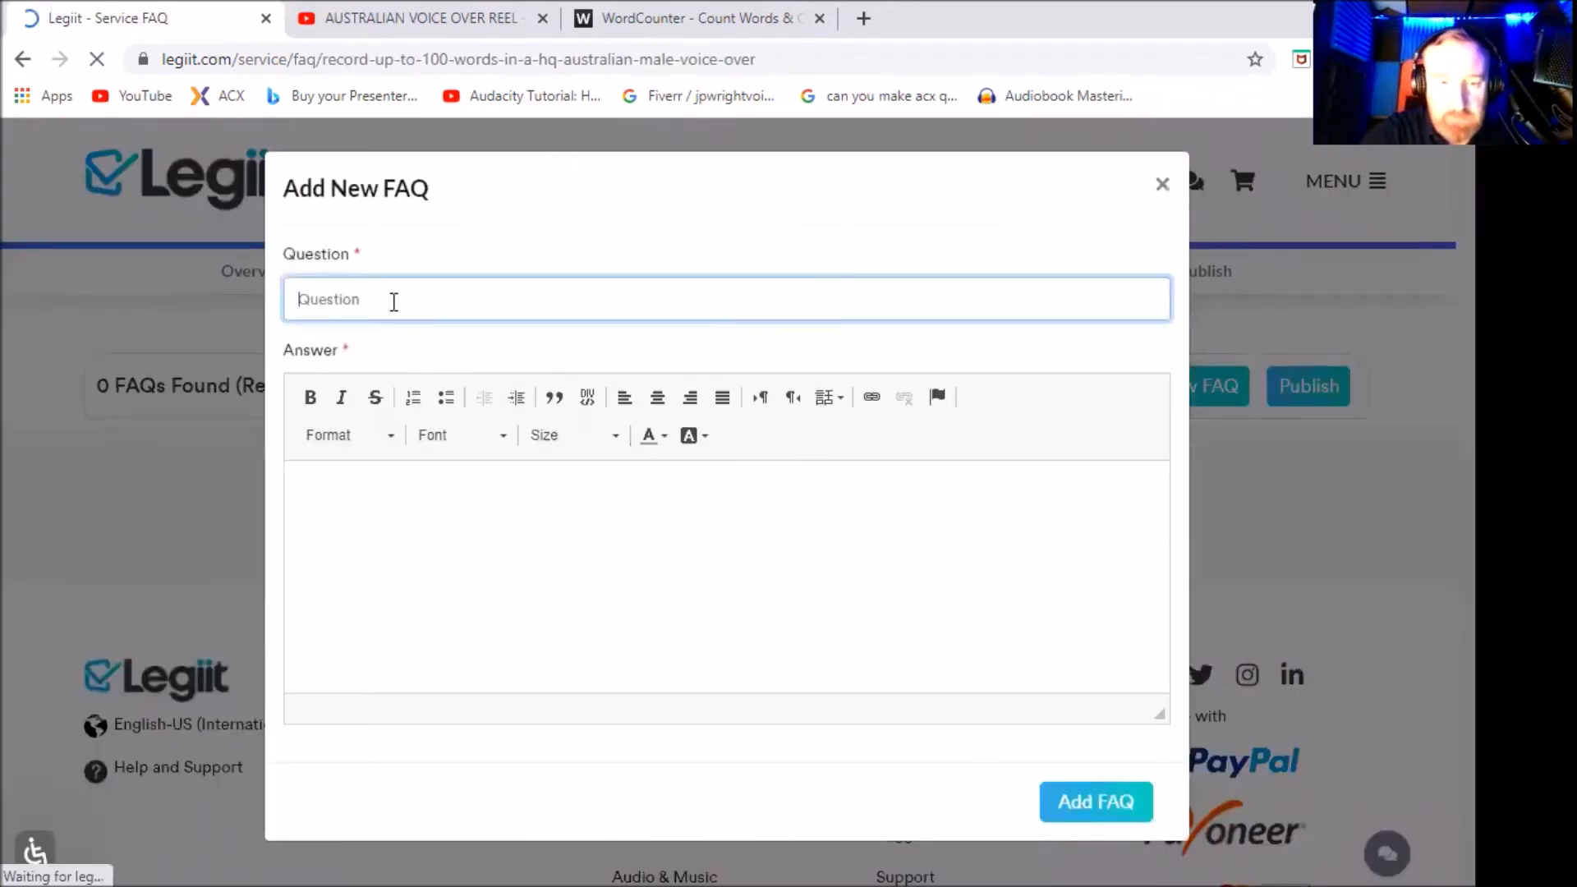
pyautogui.write('How fast')
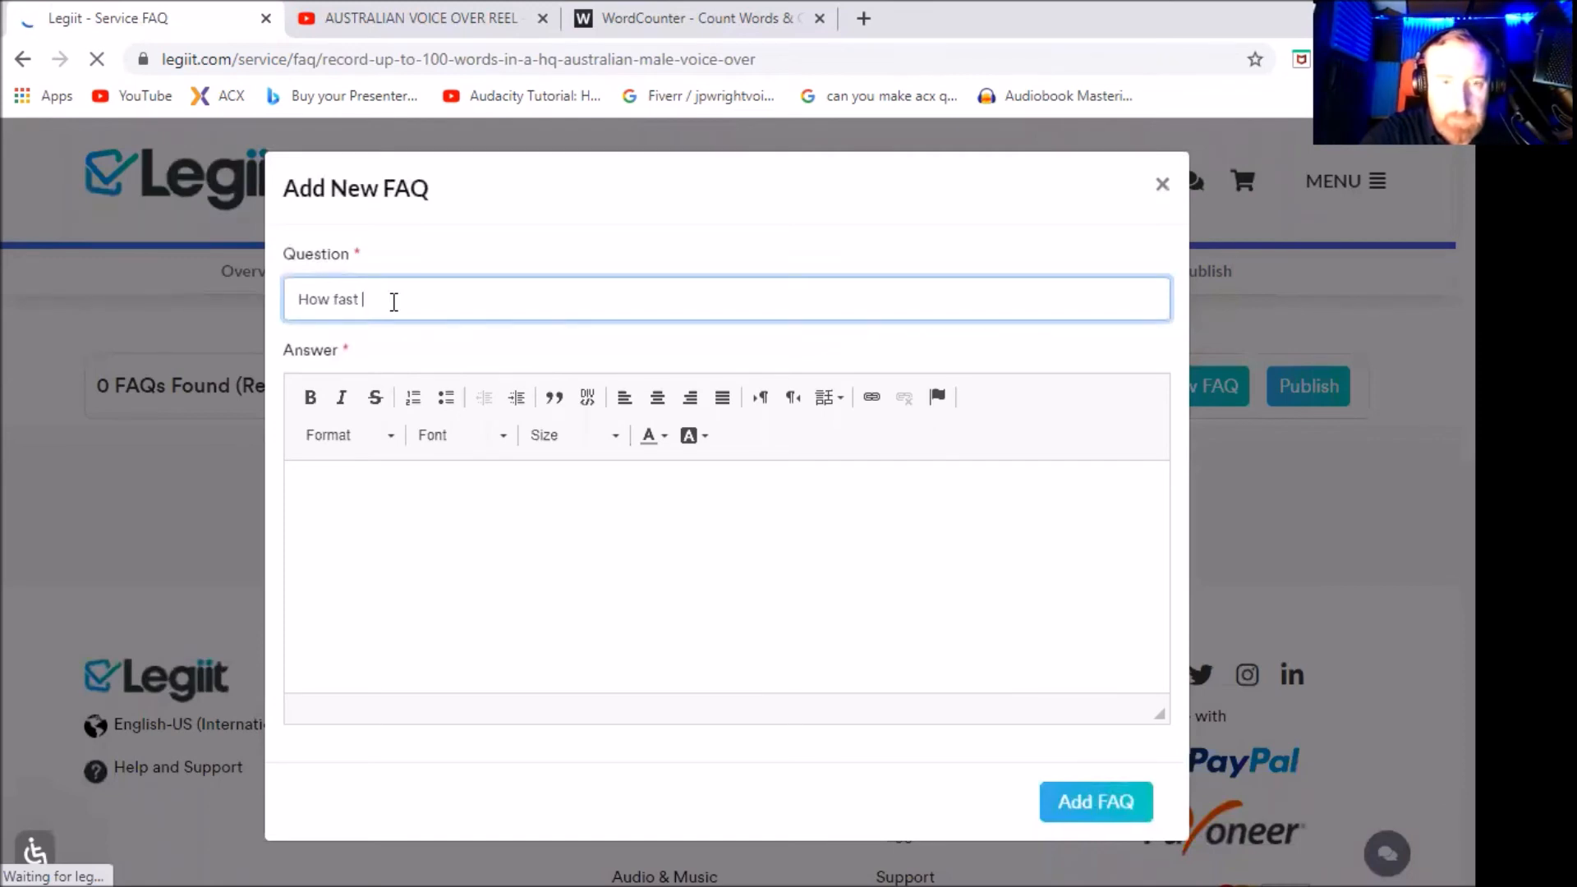
pyautogui.write(' can you d')
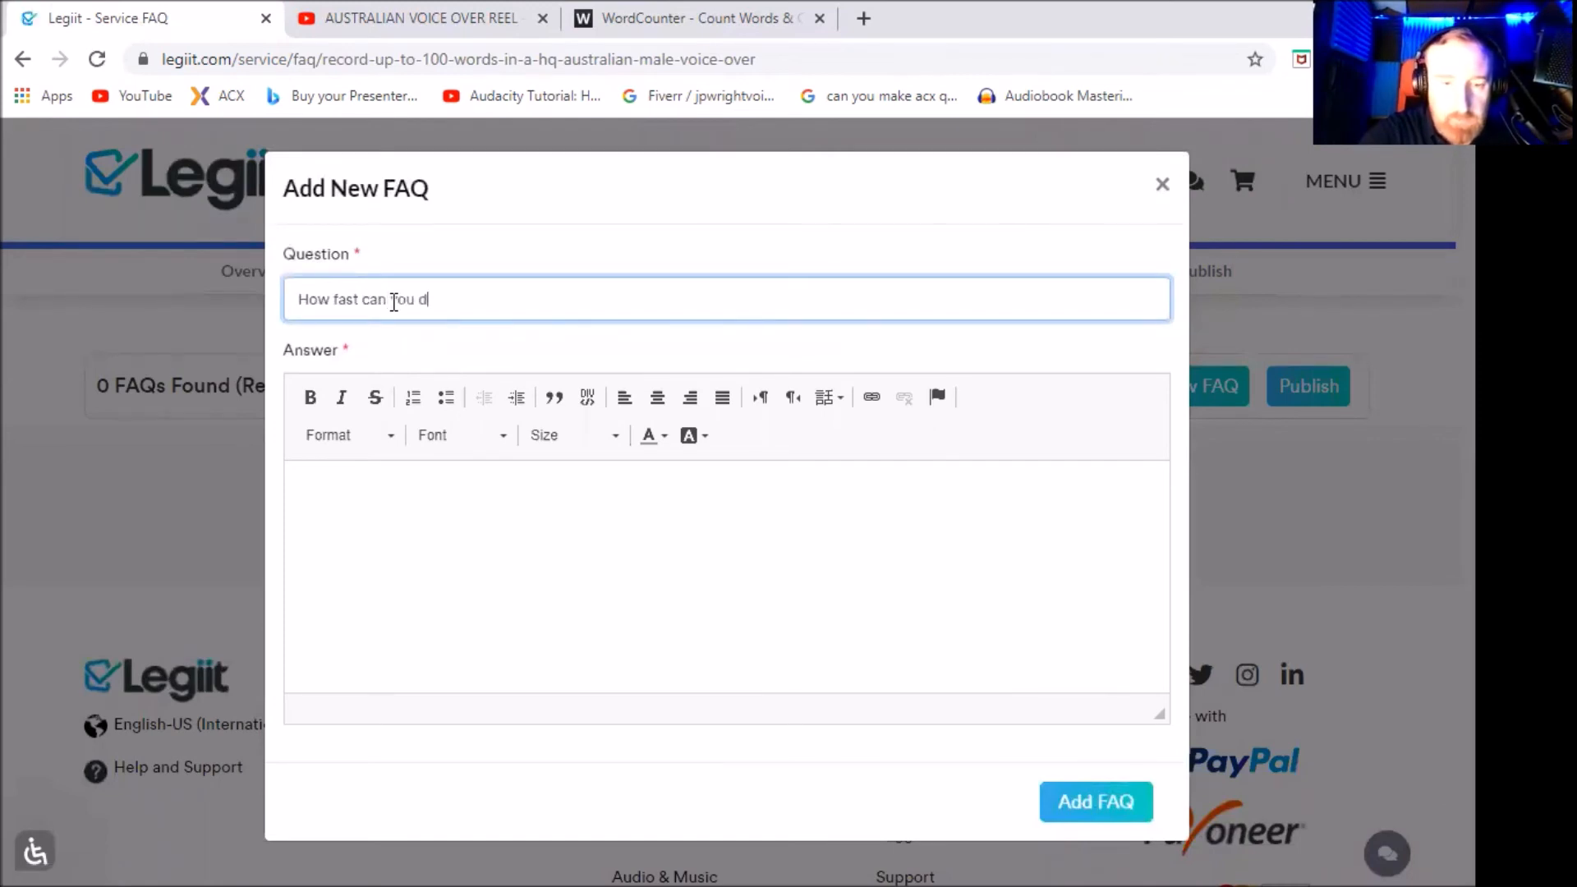
pyautogui.write('eliver my ')
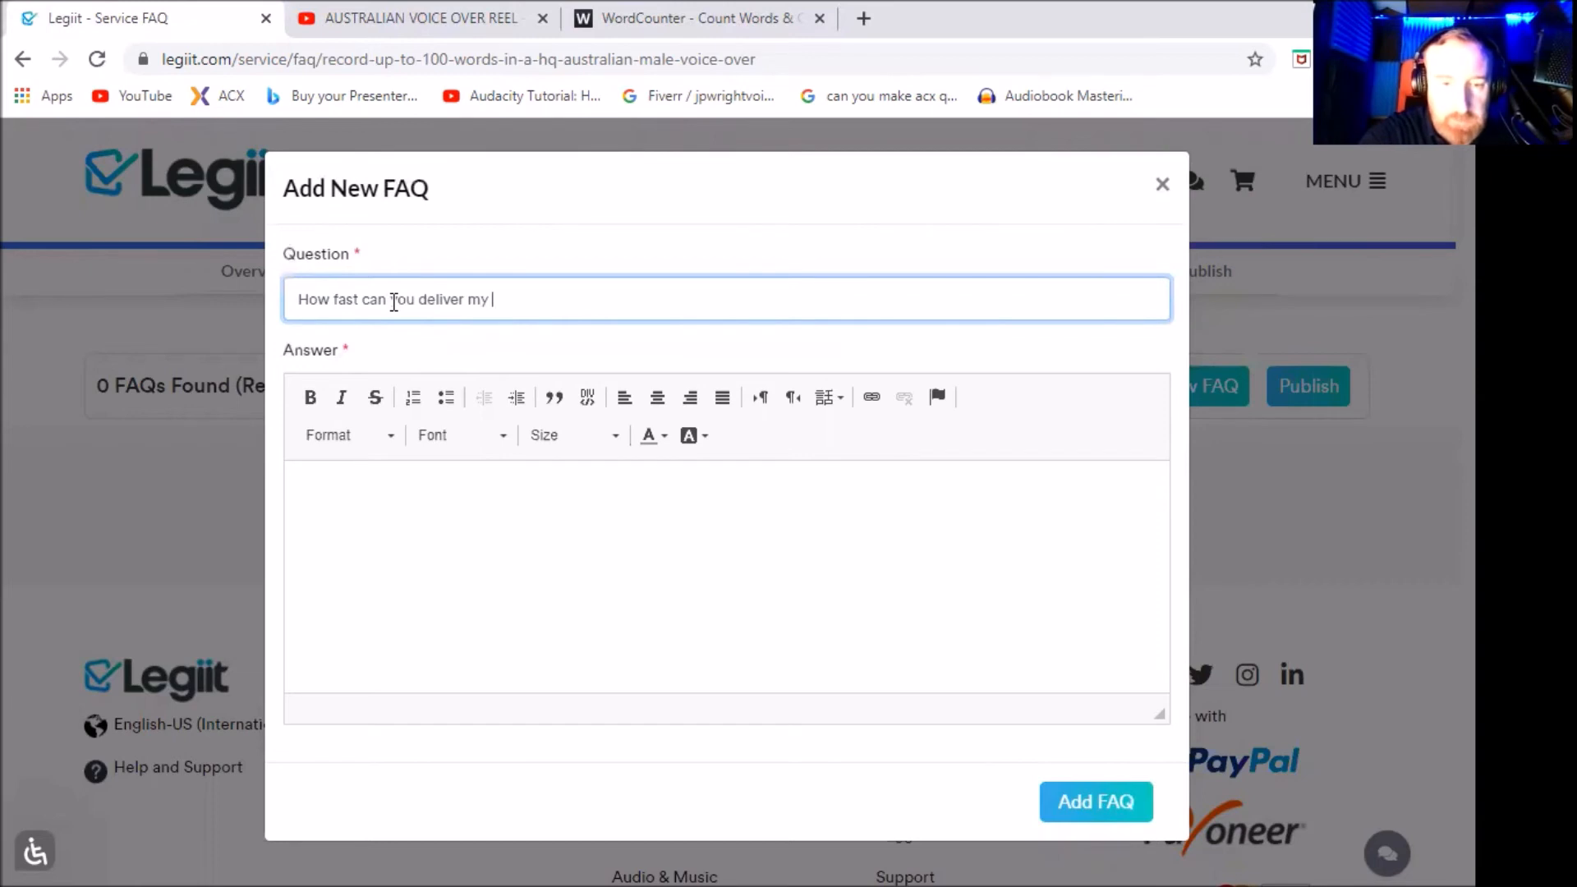
pyautogui.write('orer')
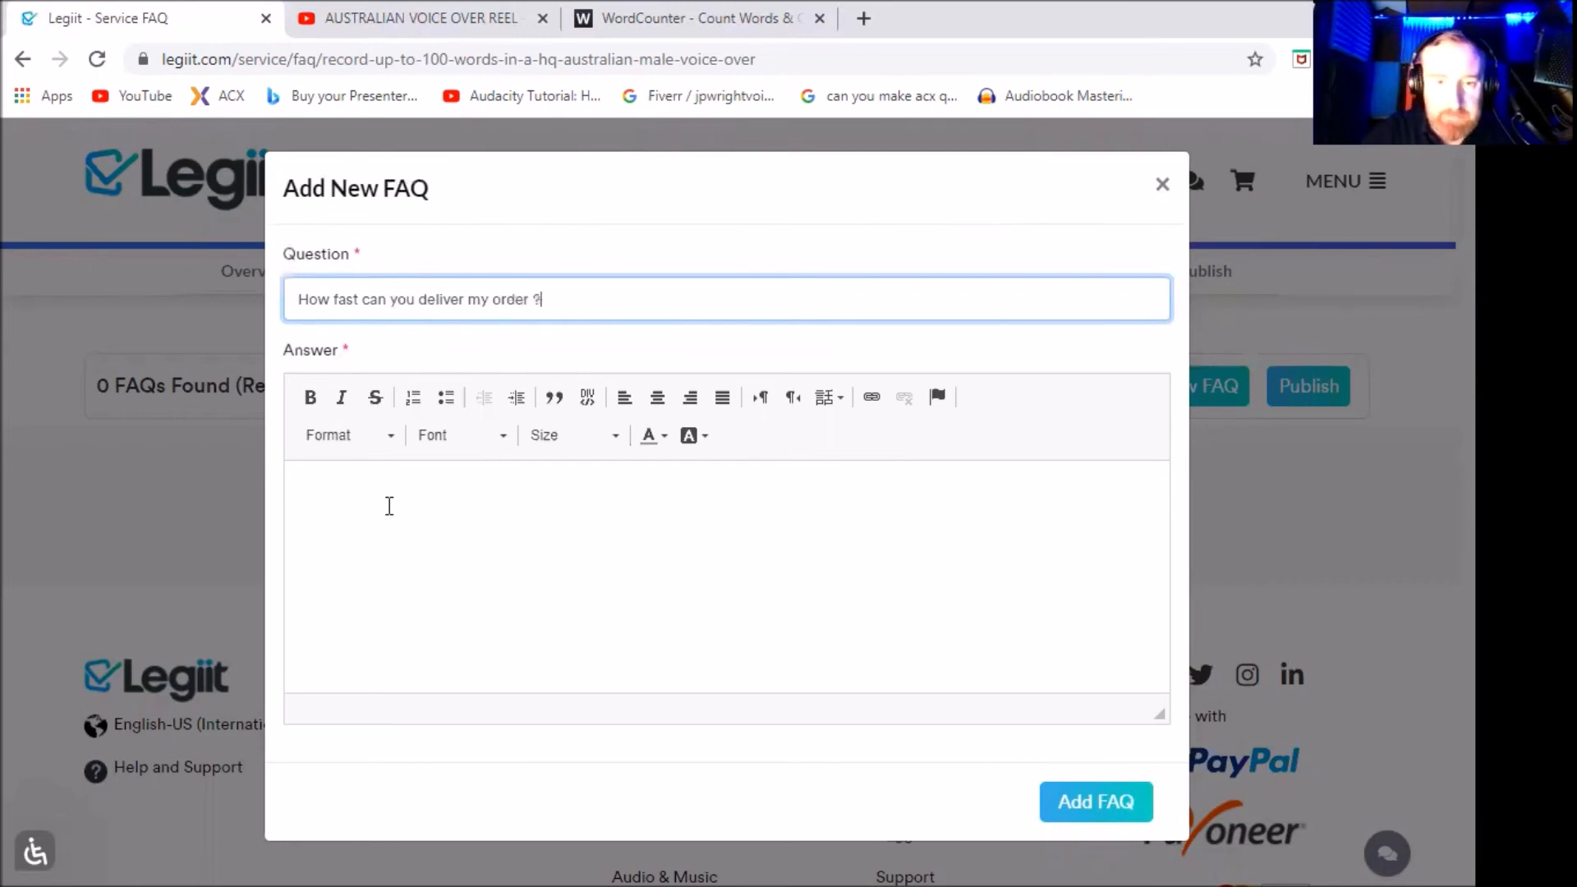
# Answer the delivery question with "I normally deliver in 48 hours but I do offfer a 24 hour fast service." and add the FAQ.
pyautogui.click(389, 506)
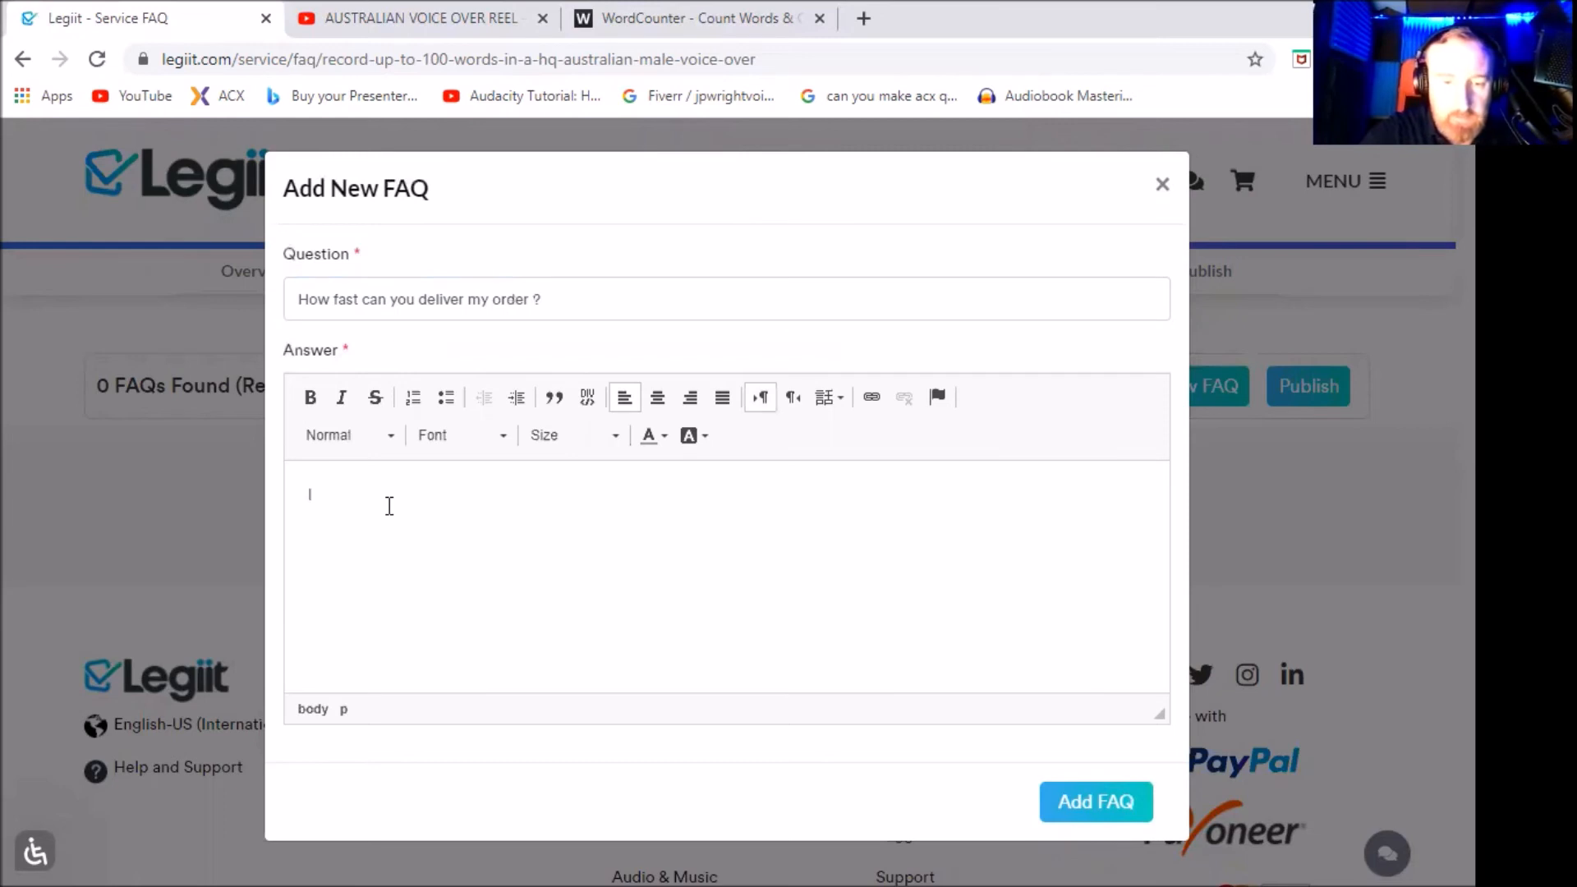
pyautogui.write('I normally ')
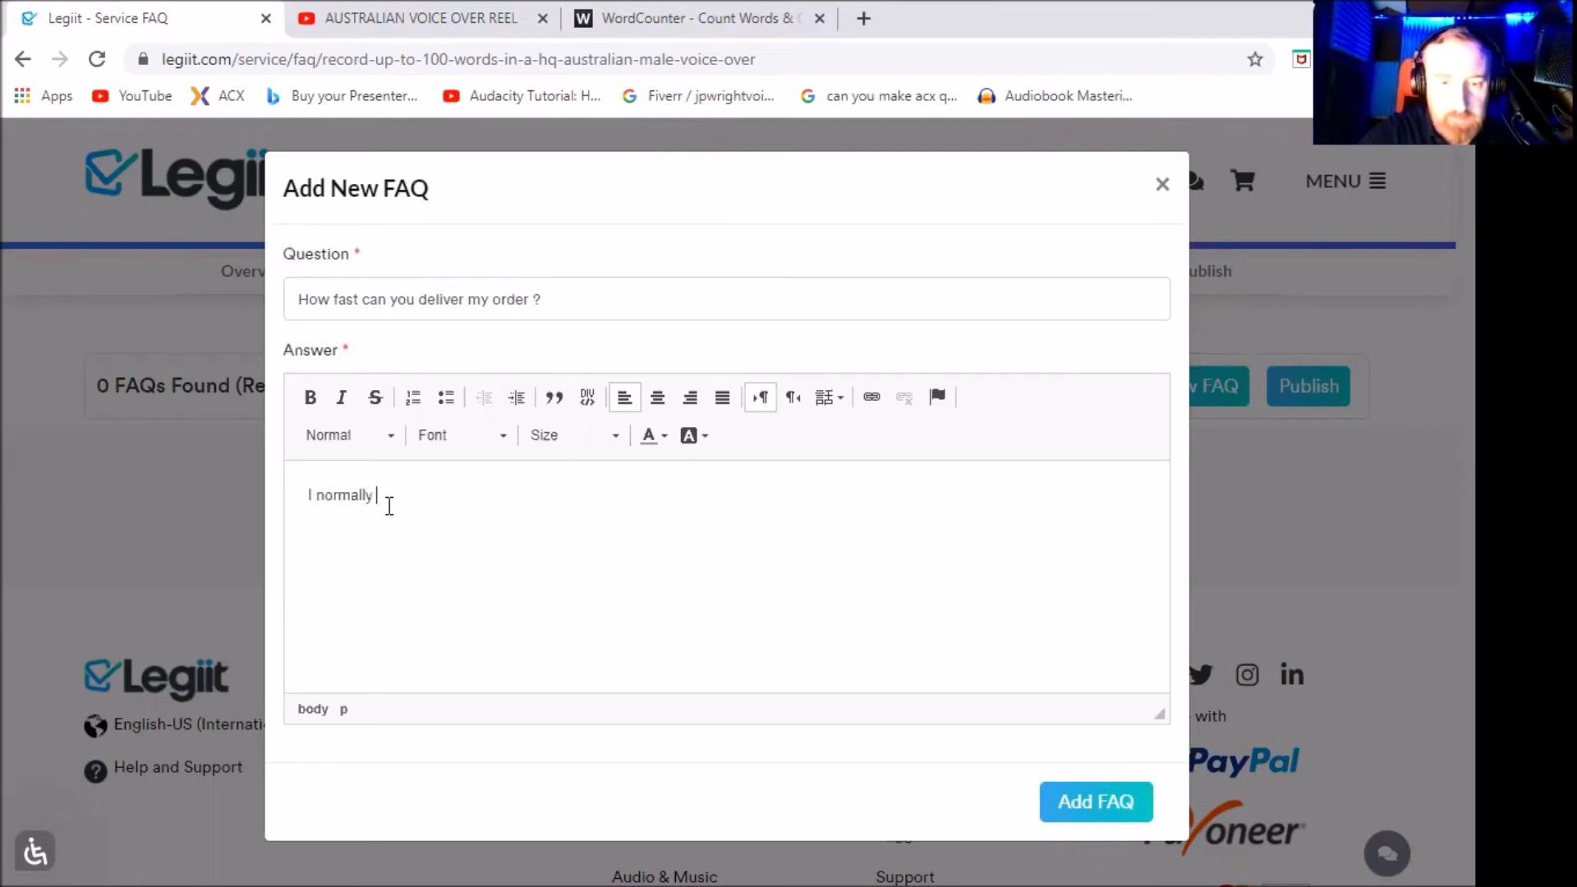
pyautogui.write('deliver in')
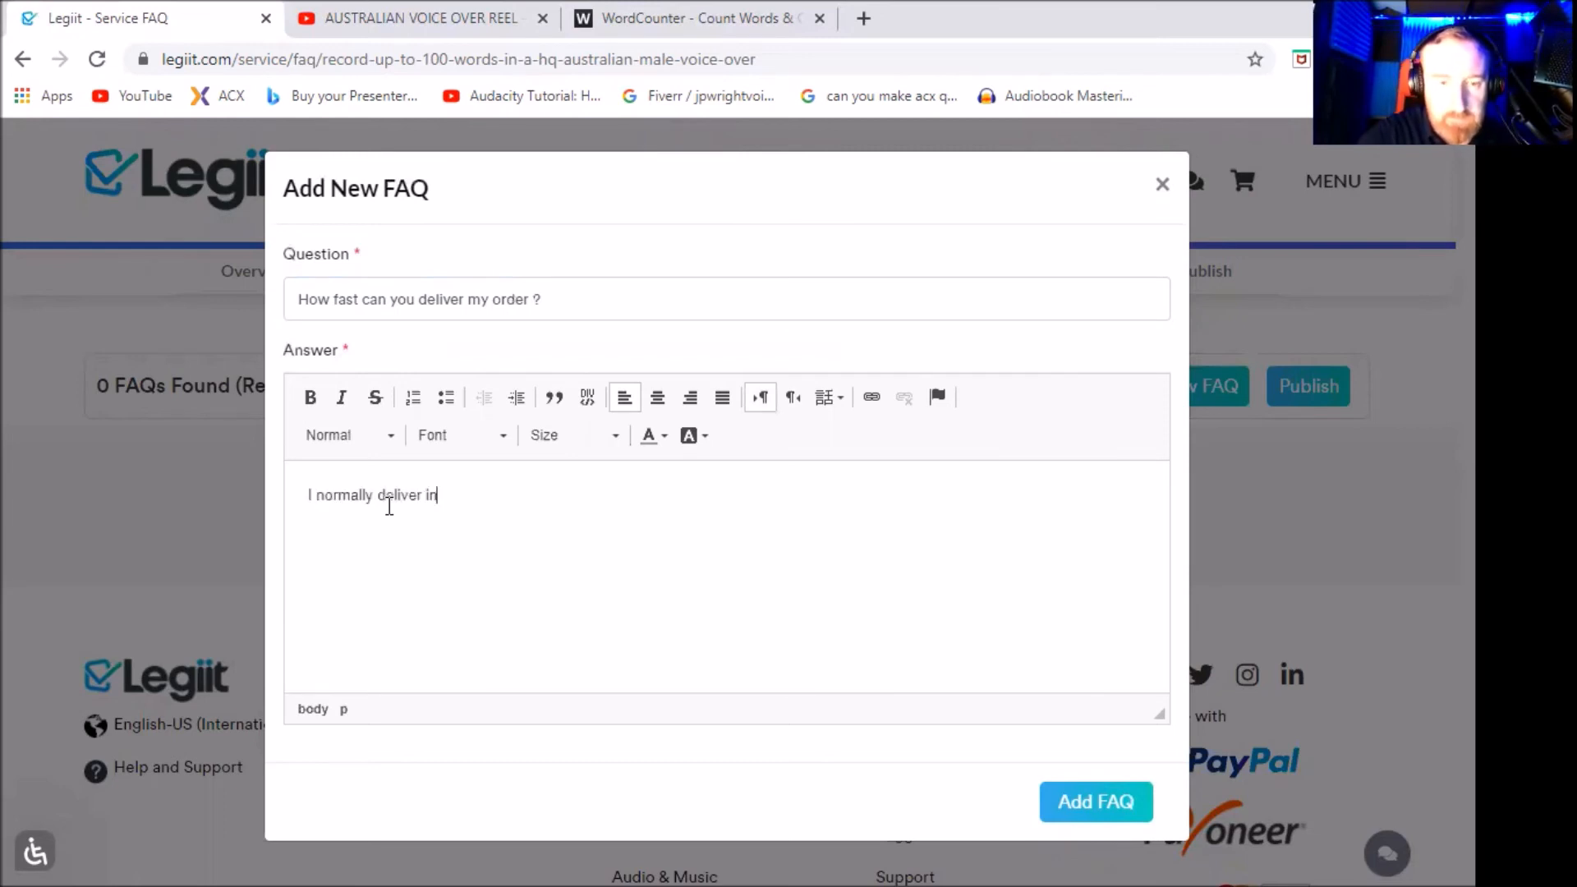
pyautogui.write(' 48 ')
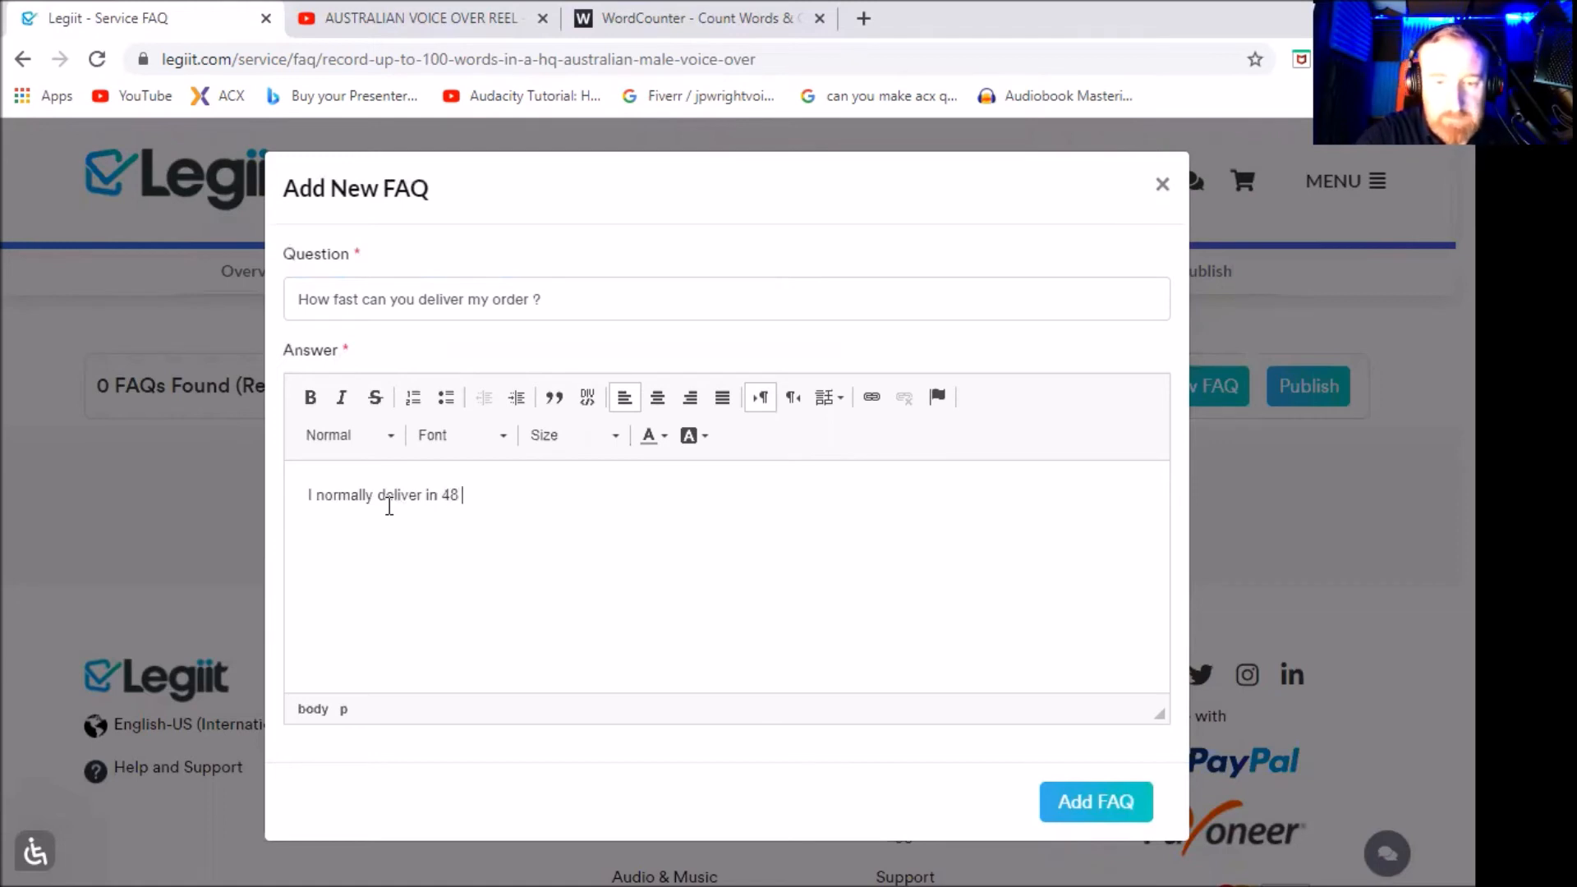
pyautogui.write('hours but ')
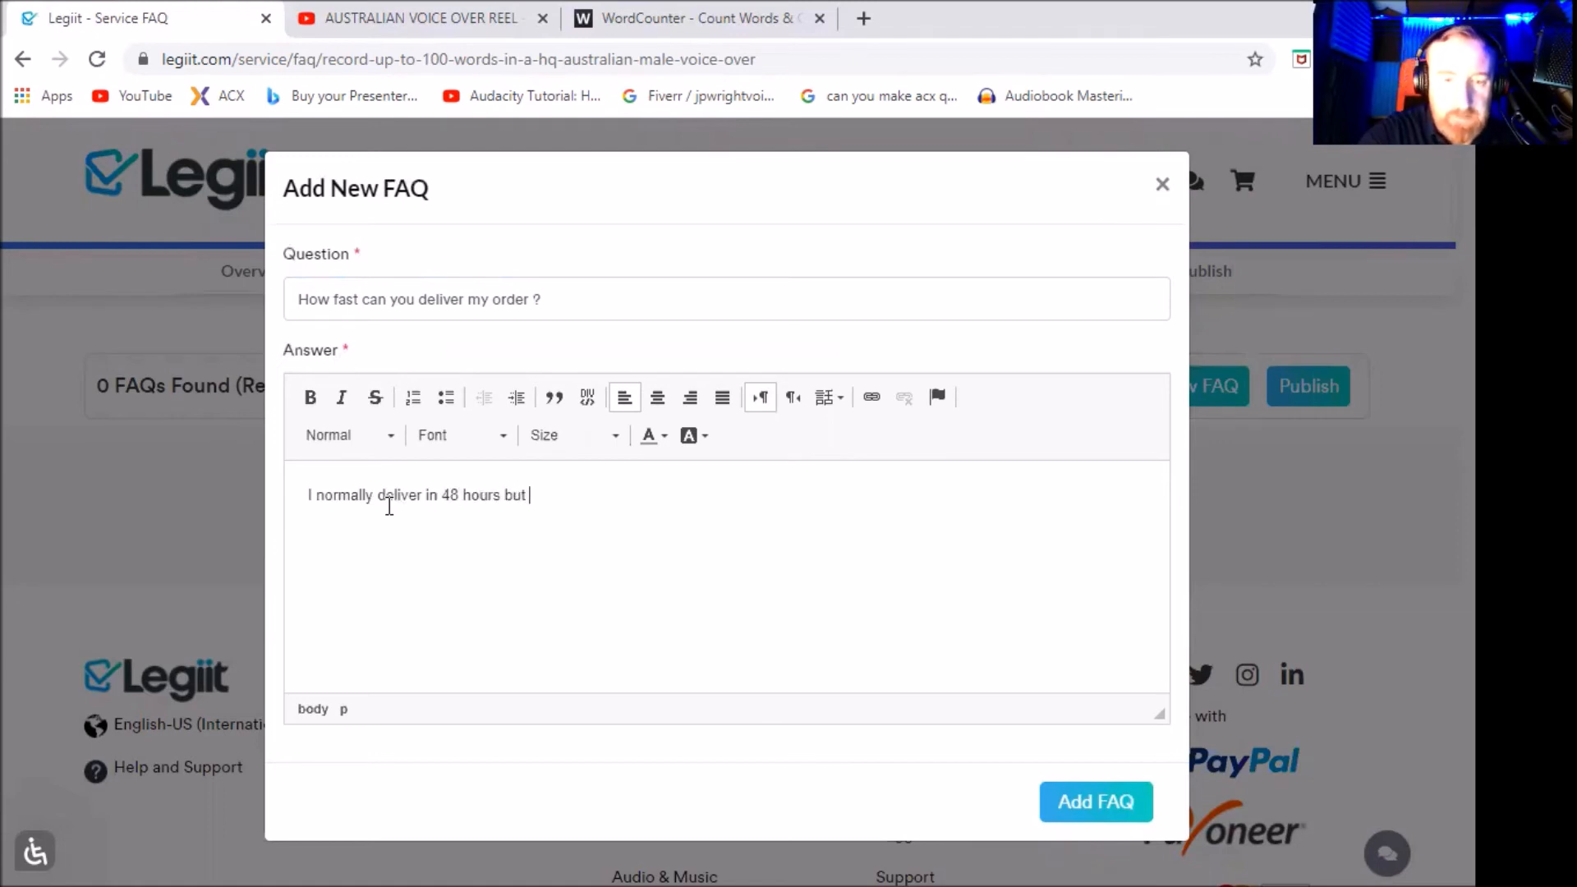
pyautogui.write('I do offfer a')
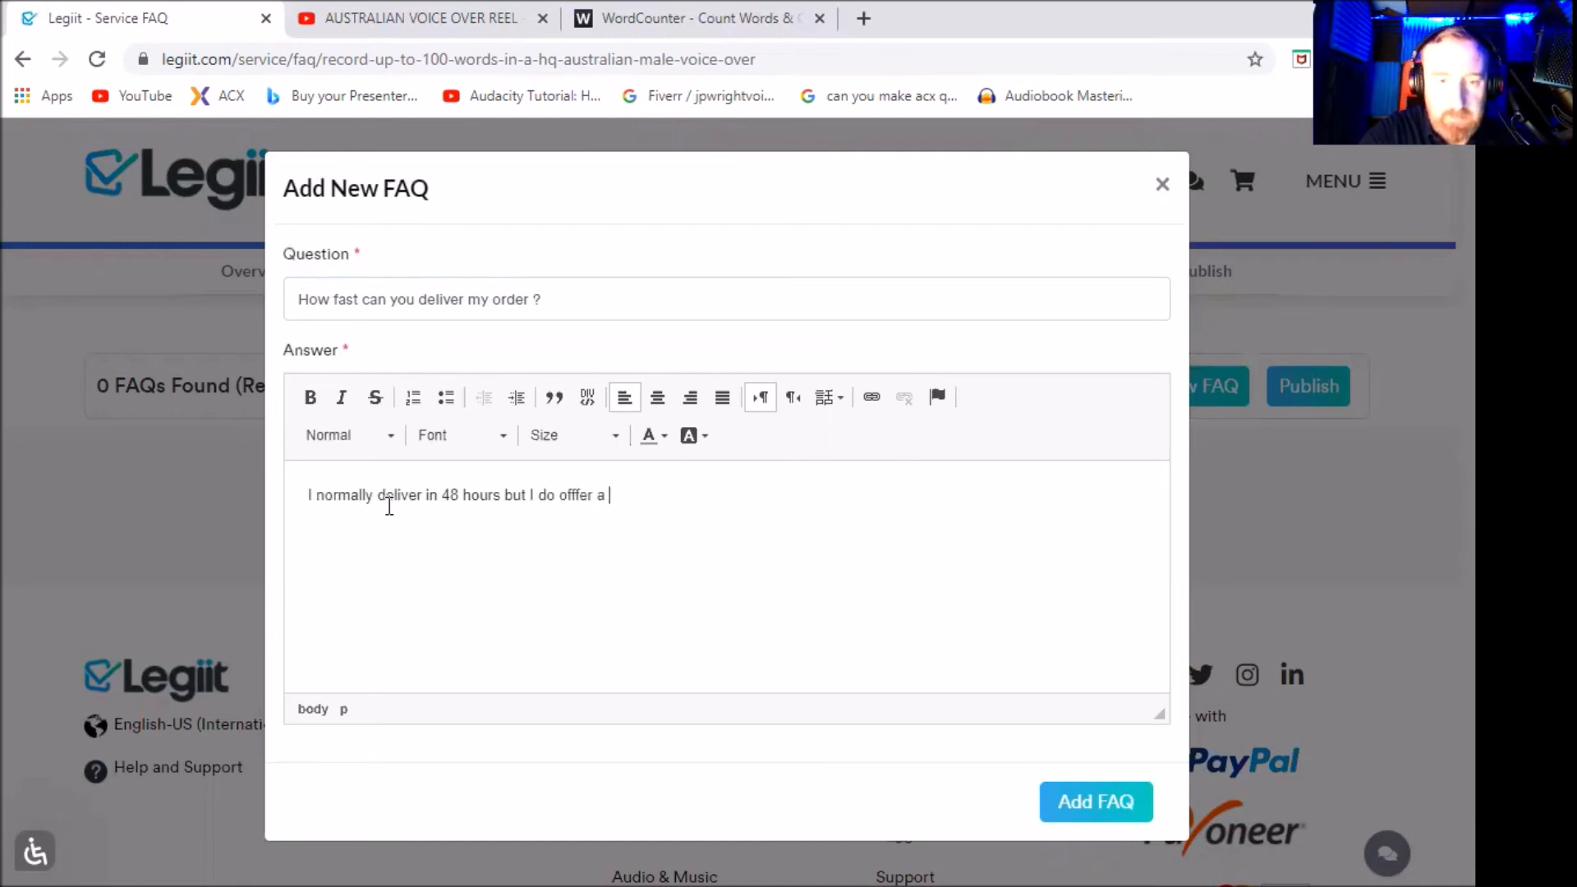
pyautogui.write(' 24 hours')
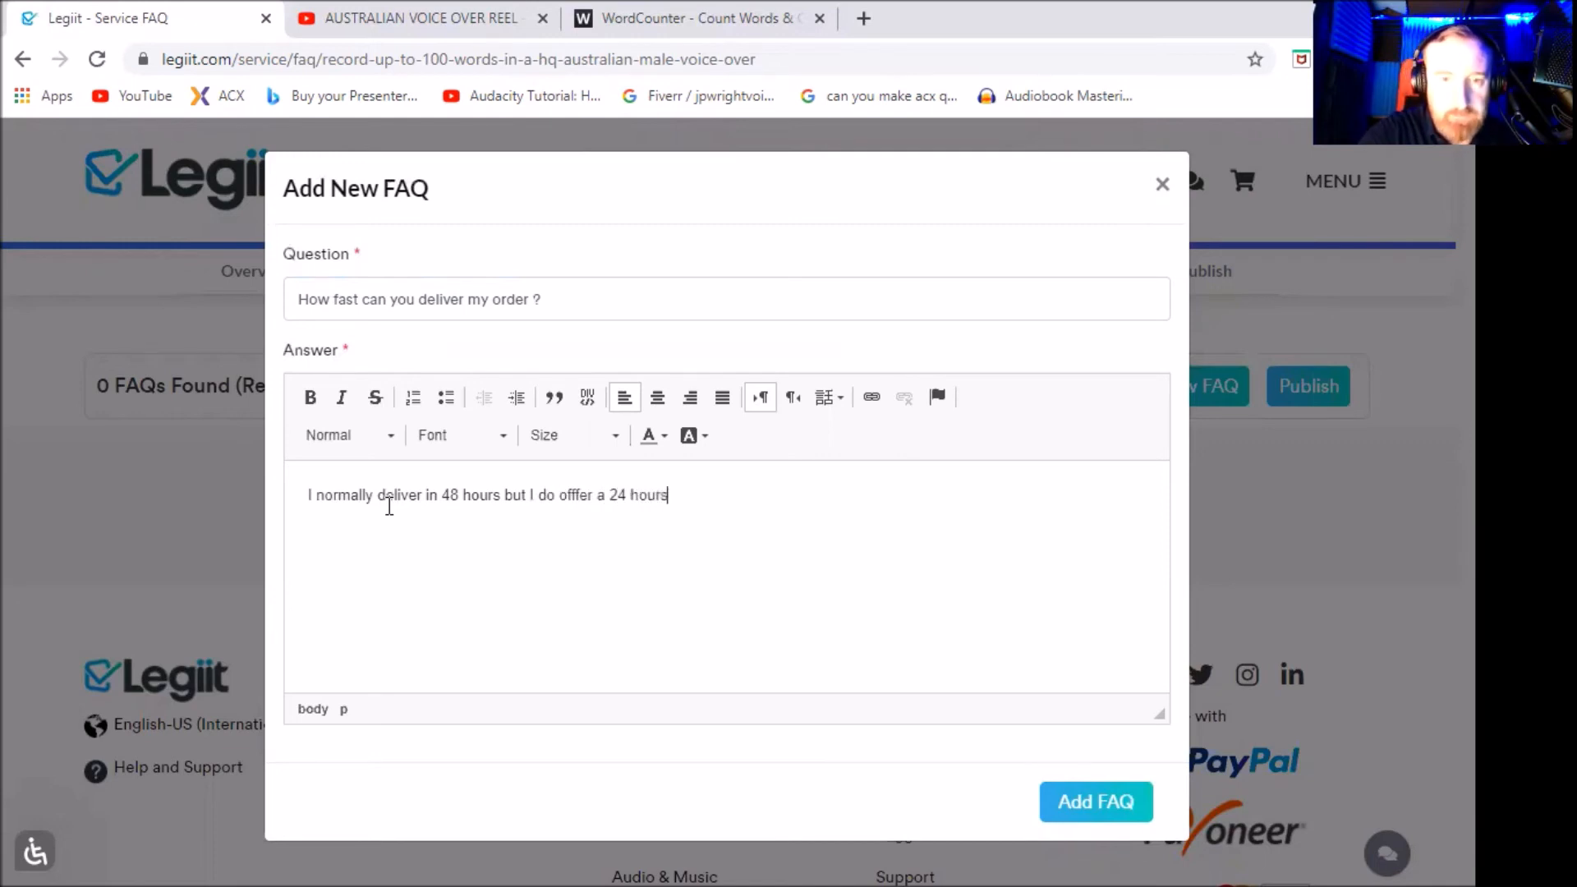
pyautogui.write(' fast service')
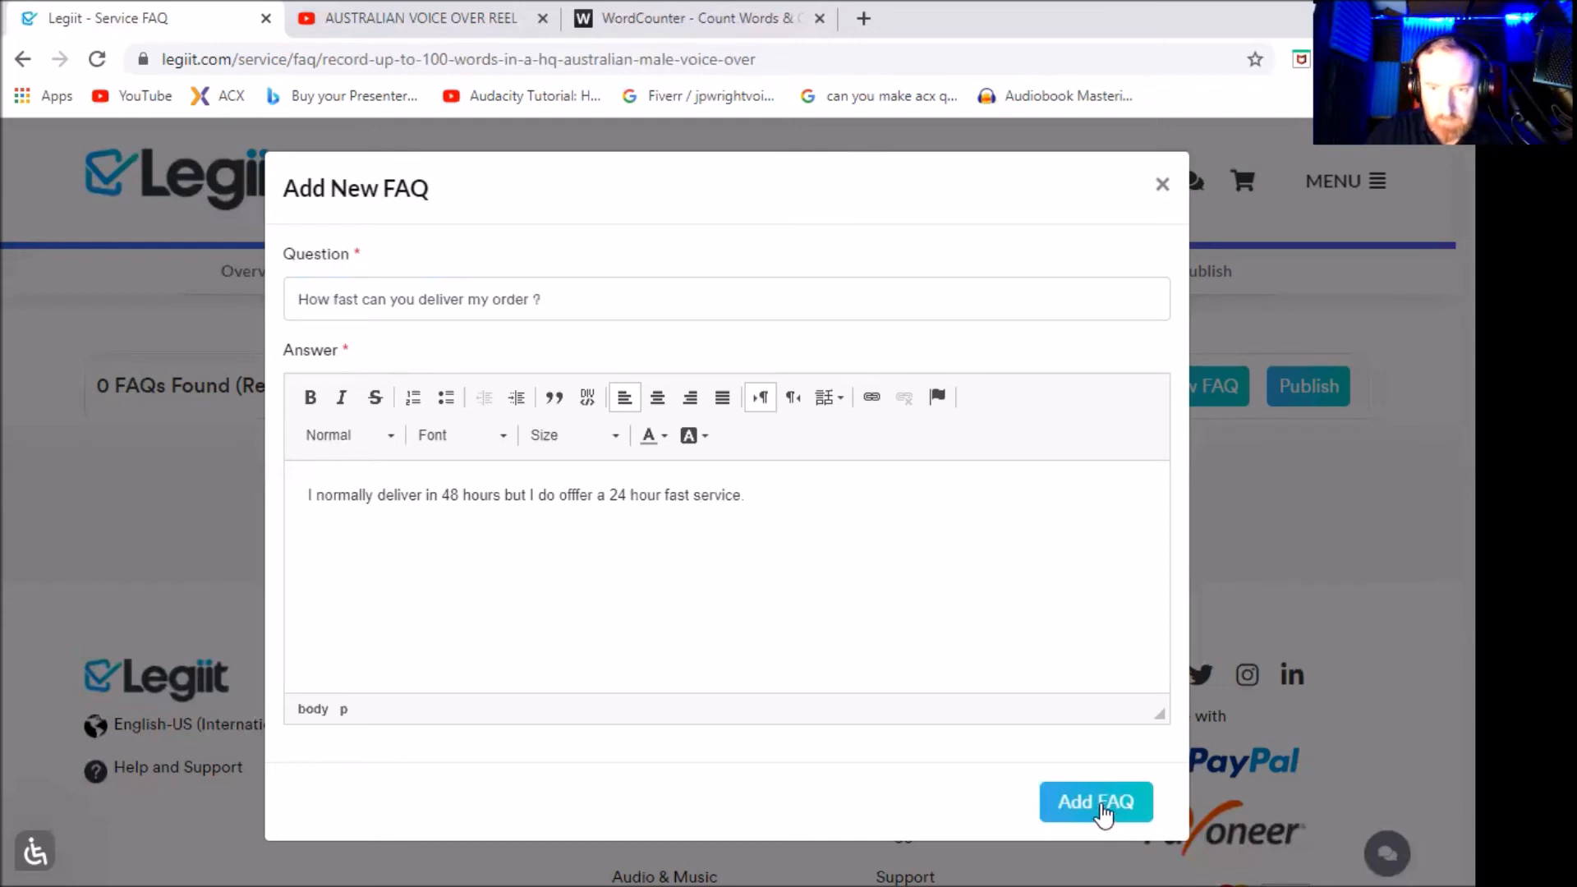
pyautogui.click(1098, 801)
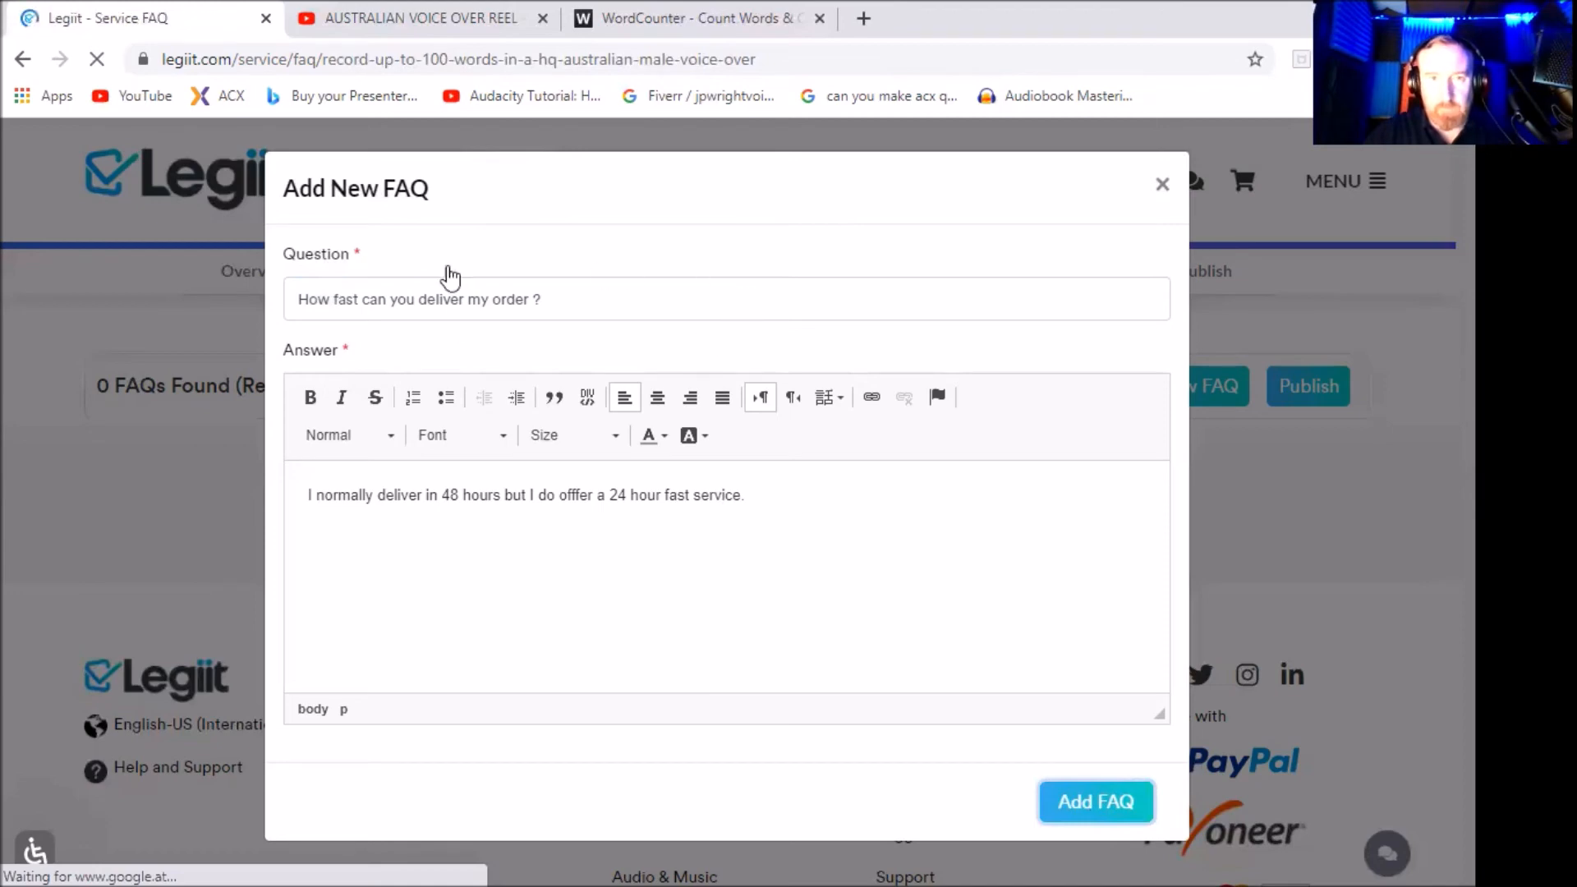
# Start a second FAQ and enter the question "Can you voice in different accents?".
pyautogui.scroll(-4, 748, 550)
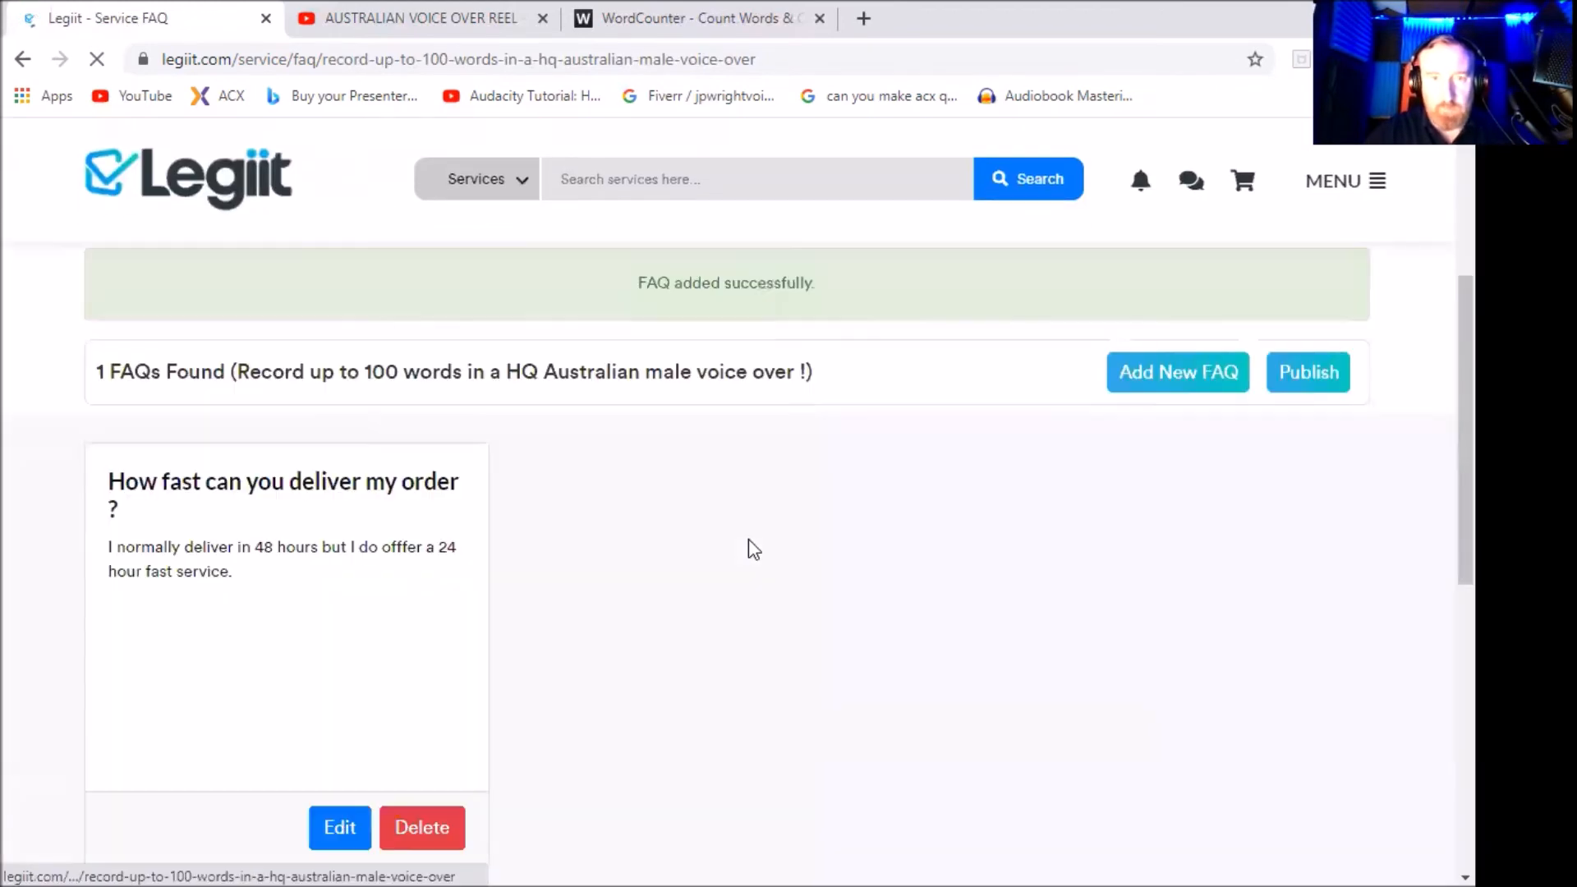
pyautogui.scroll(1, 713, 663)
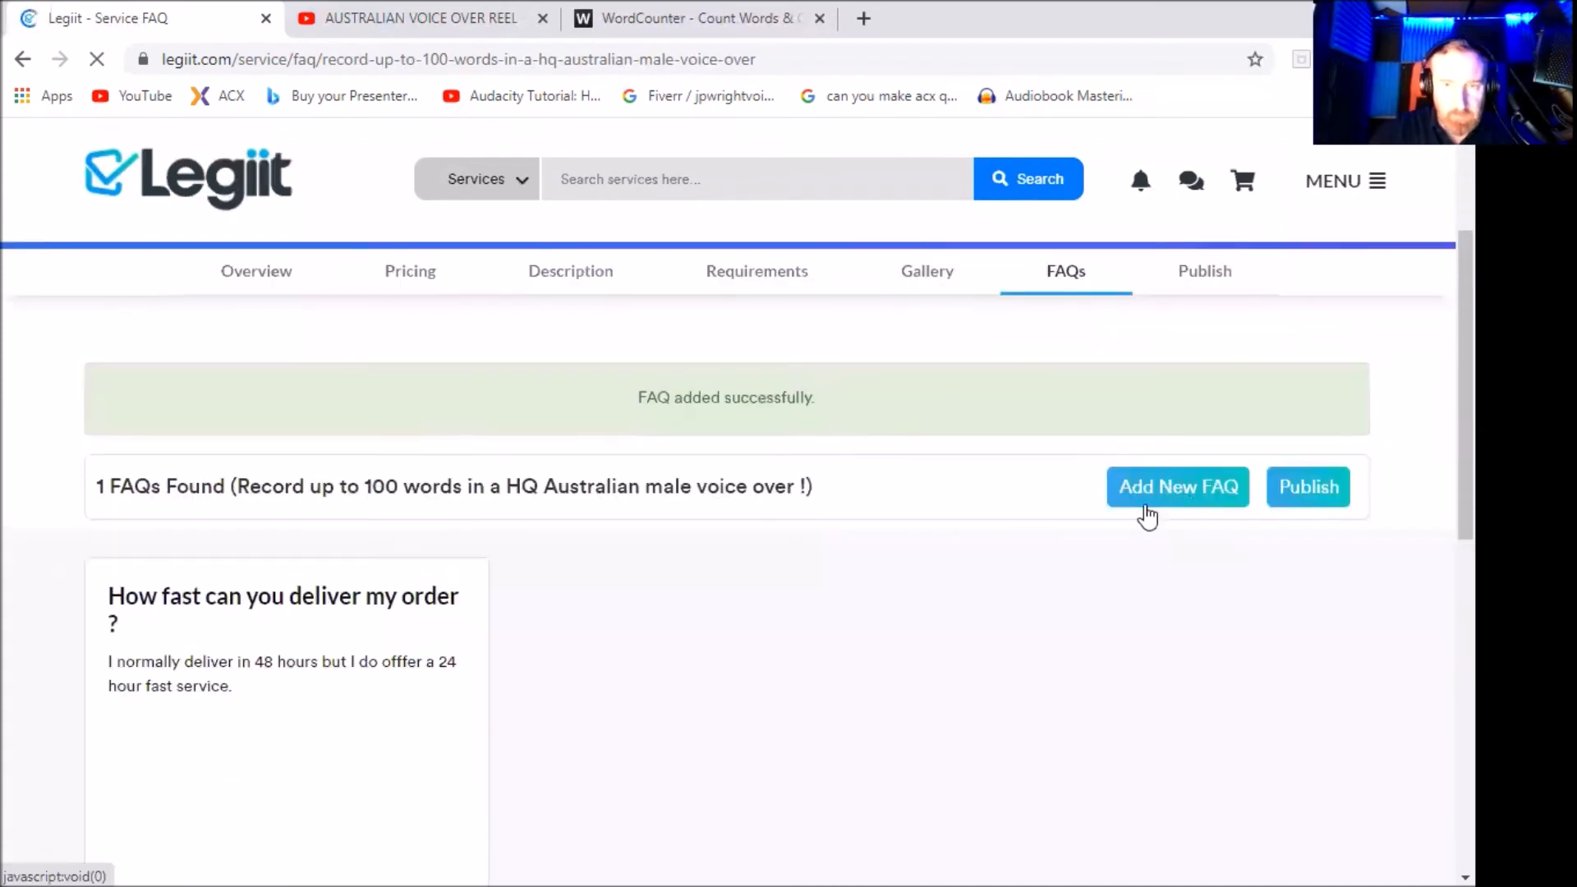
pyautogui.click(1168, 486)
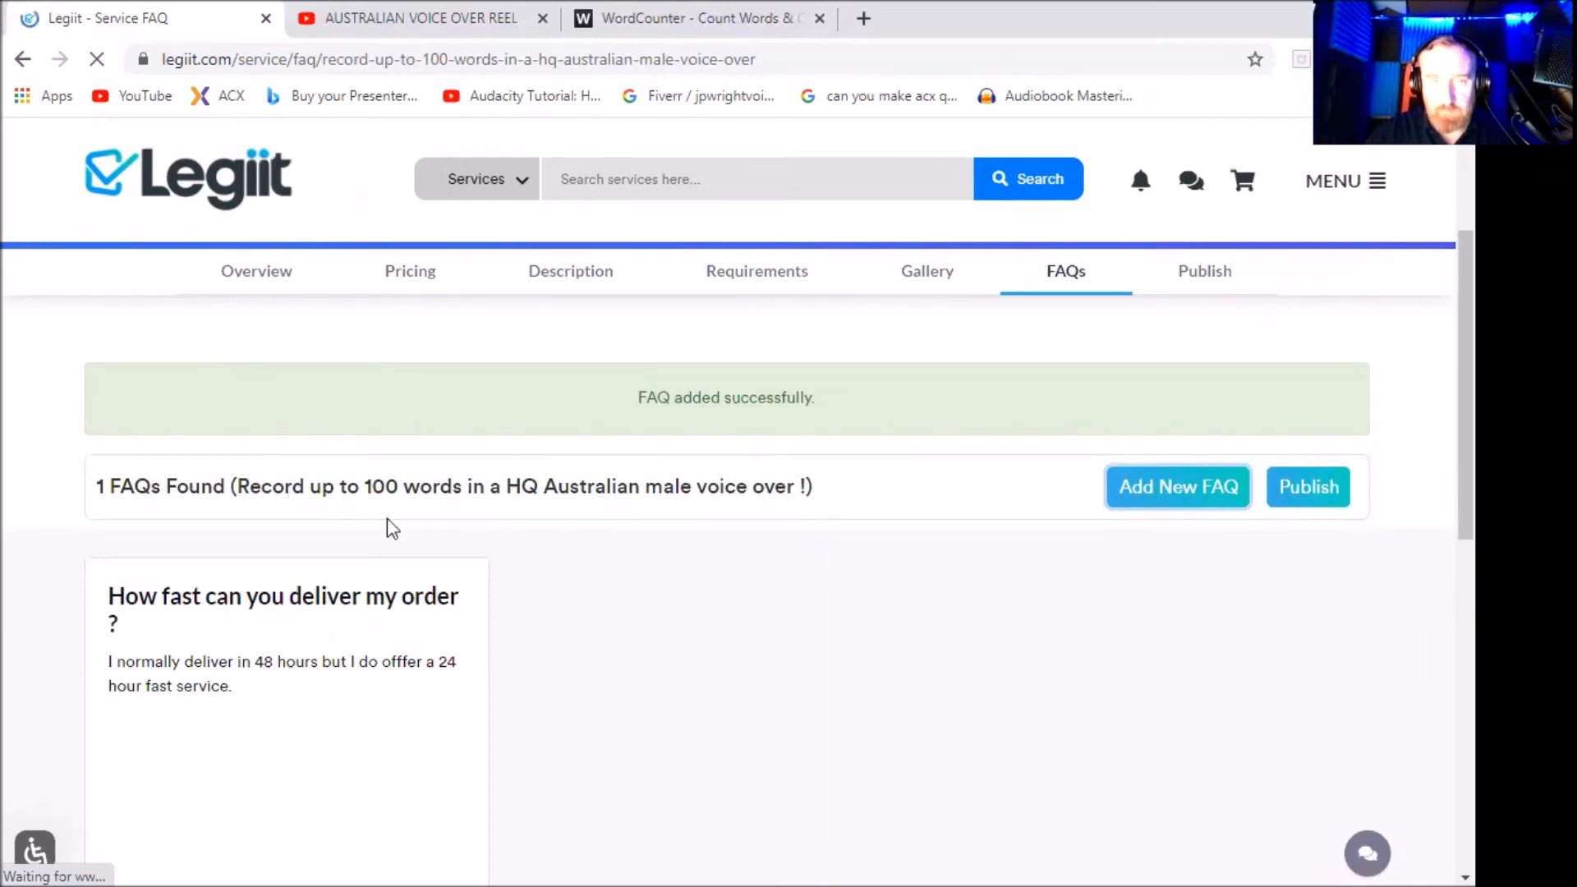
pyautogui.scroll(-1, 503, 616)
pyautogui.scroll(1, 706, 552)
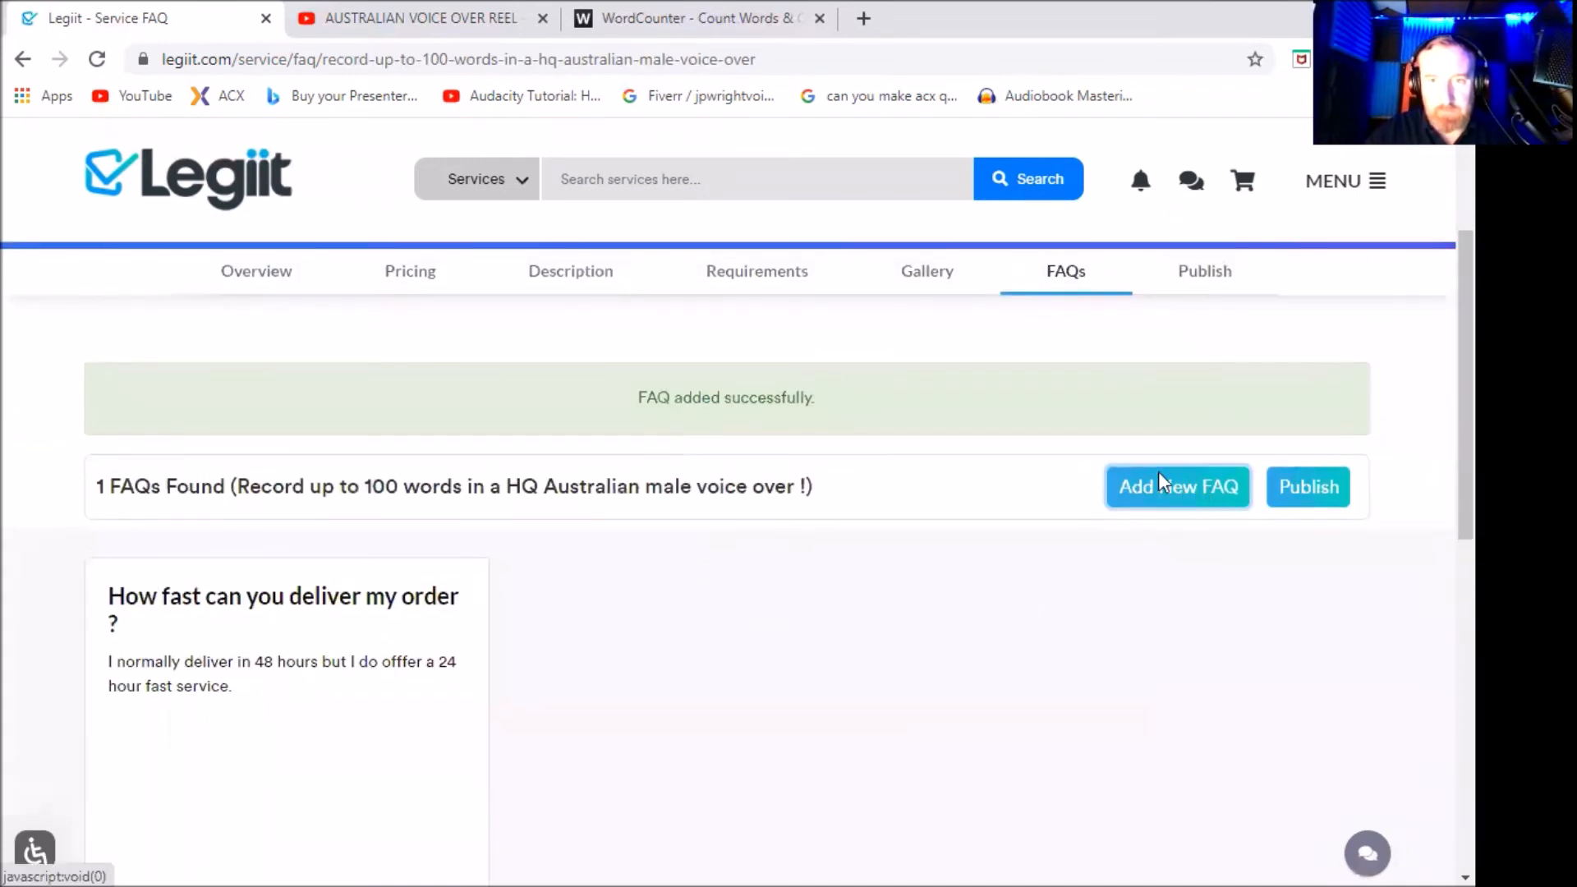
pyautogui.scroll(-1, 1158, 474)
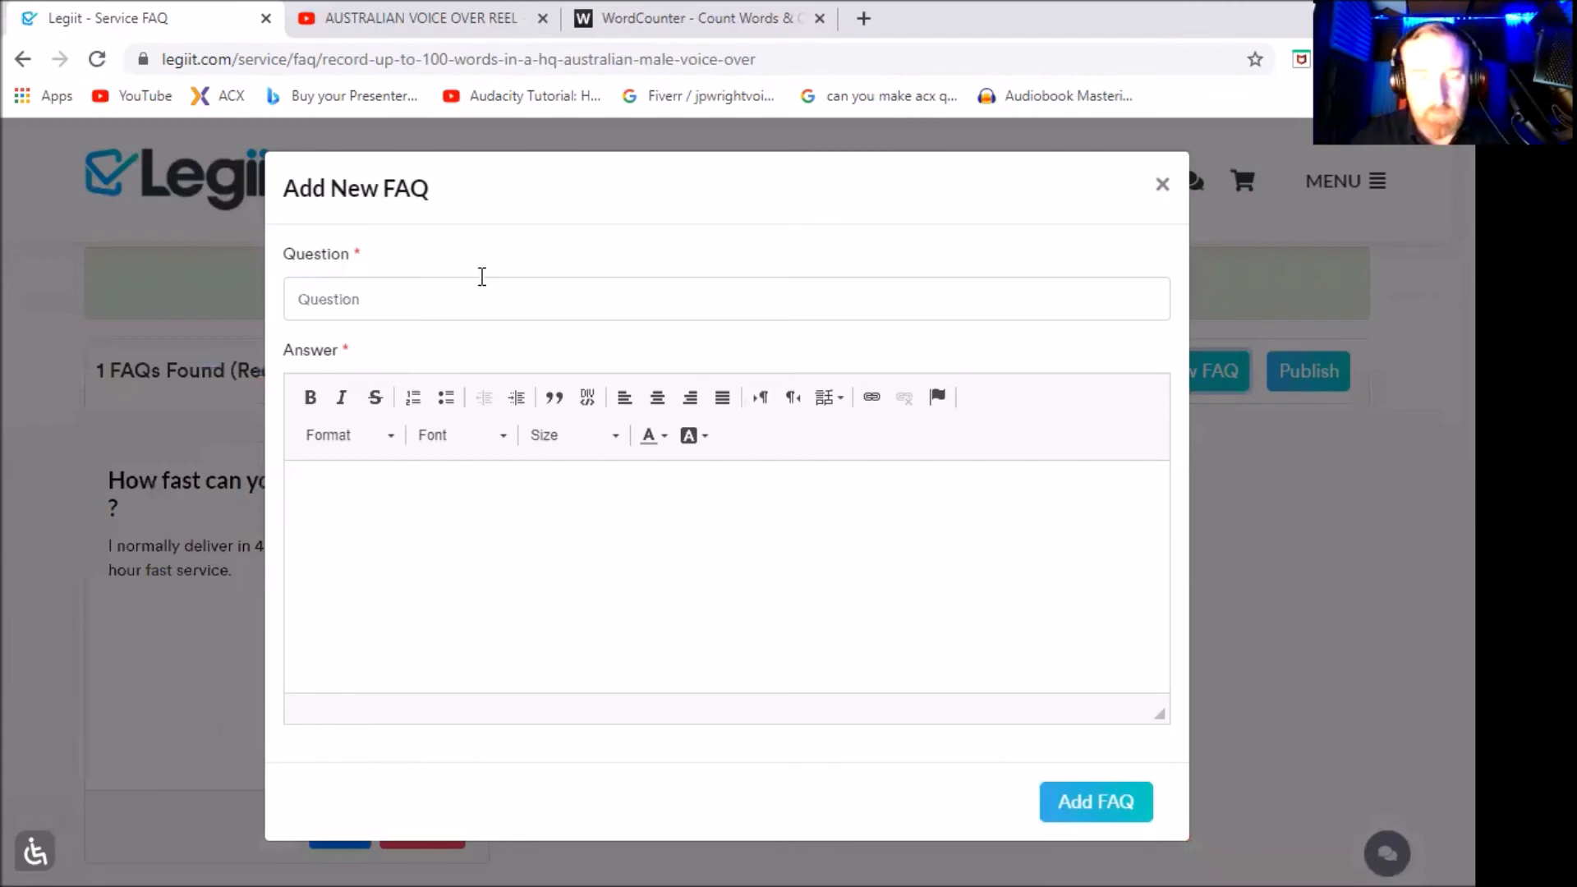
pyautogui.click(482, 277)
pyautogui.write('n')
pyautogui.press('BackSpace')
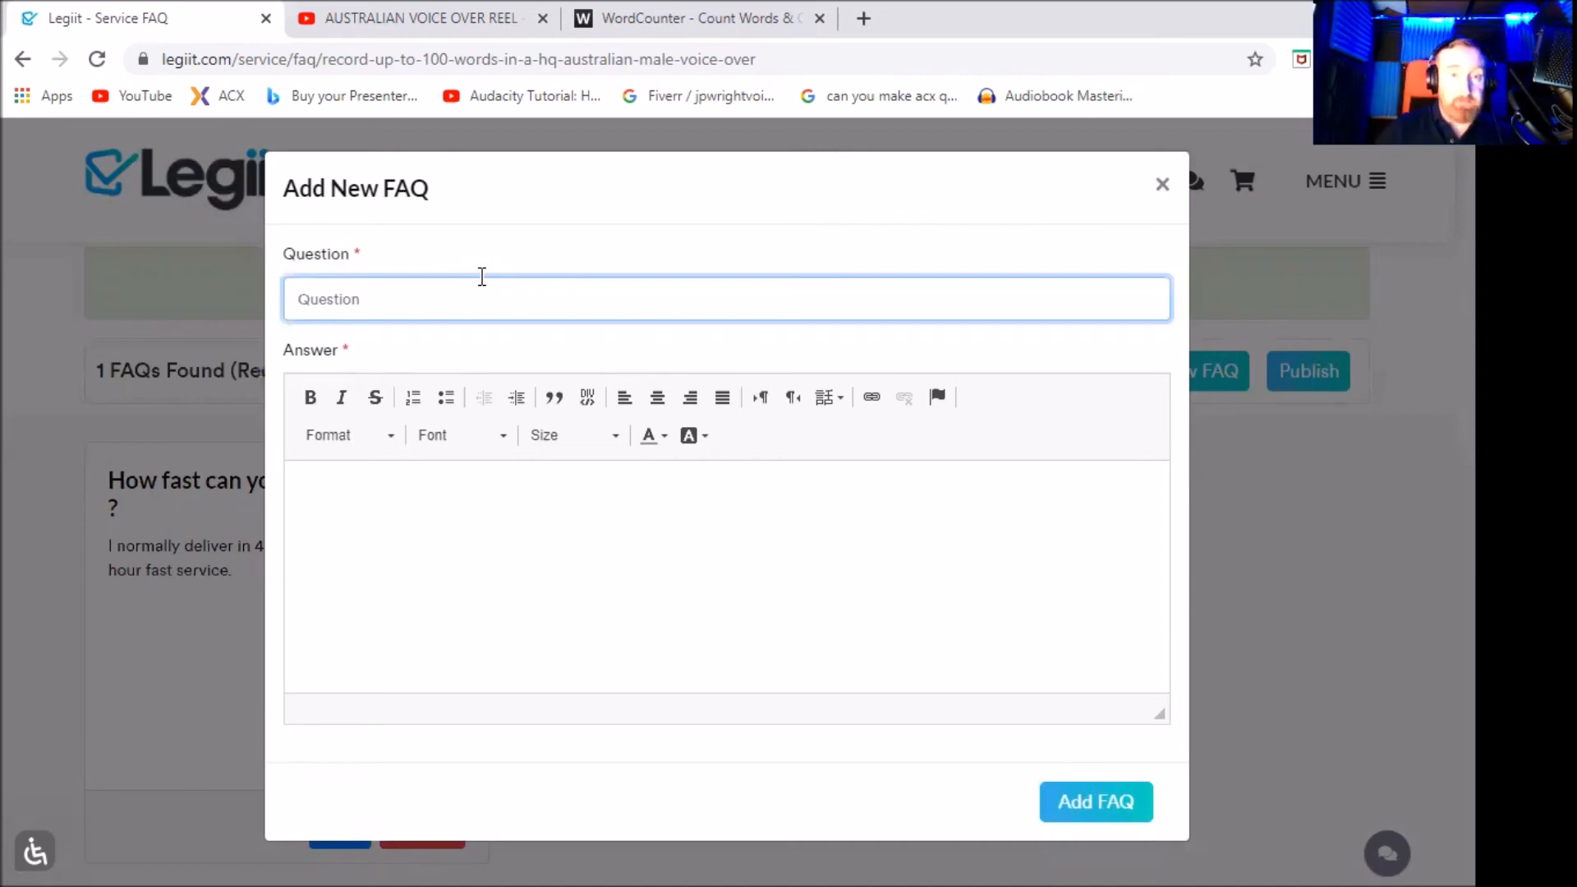
pyautogui.write('C')
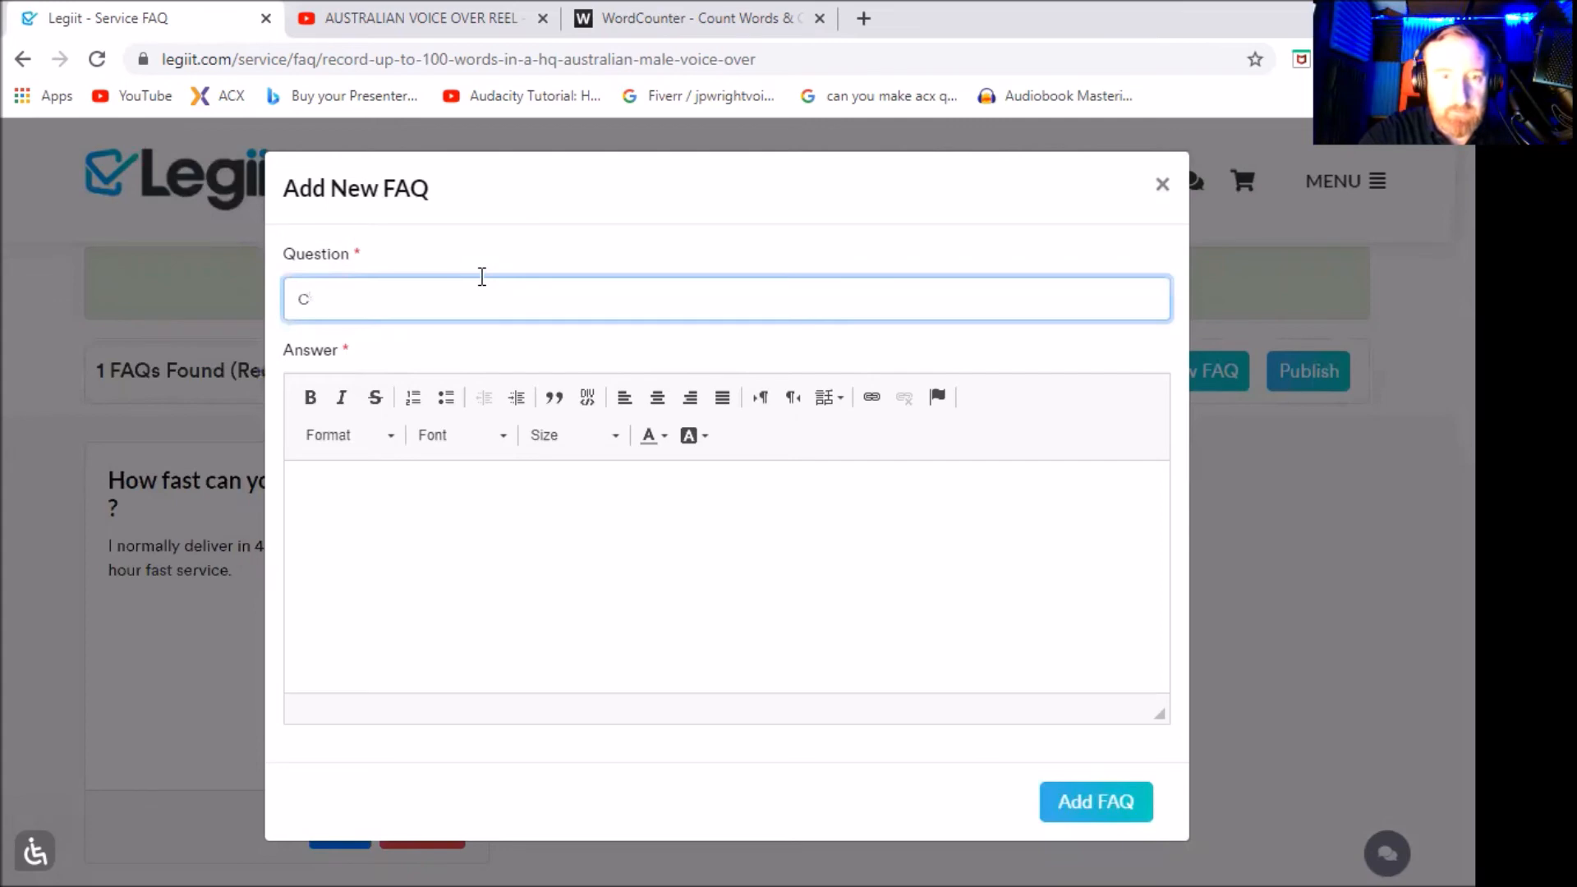
pyautogui.write('an  yu')
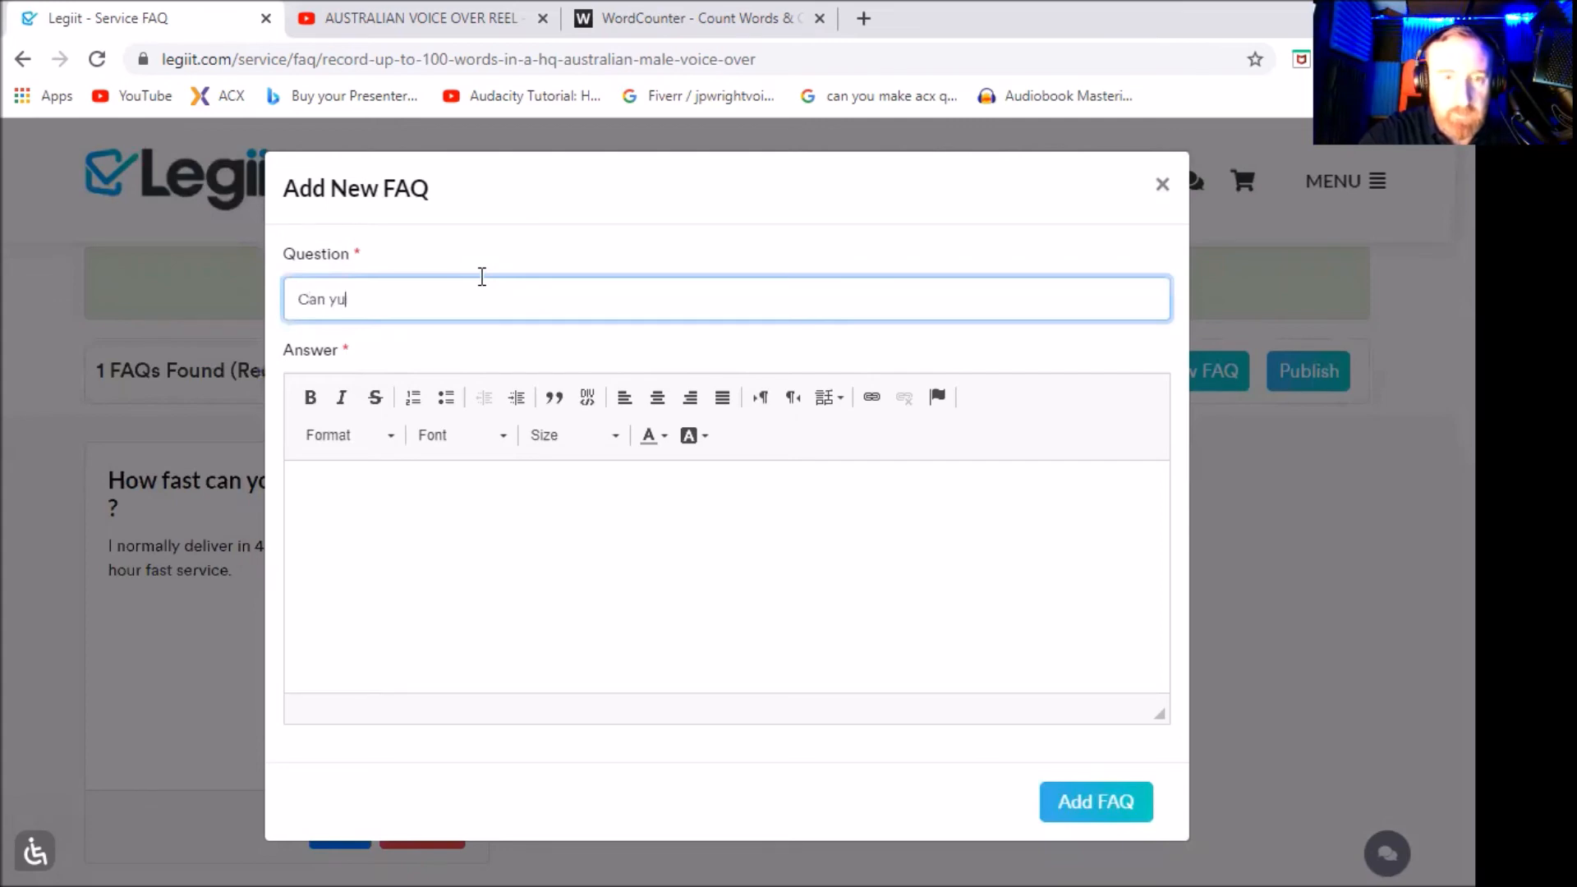
pyautogui.press('BackSpace')
pyautogui.press('BackSpace')
pyautogui.write(' you voice in different accen')
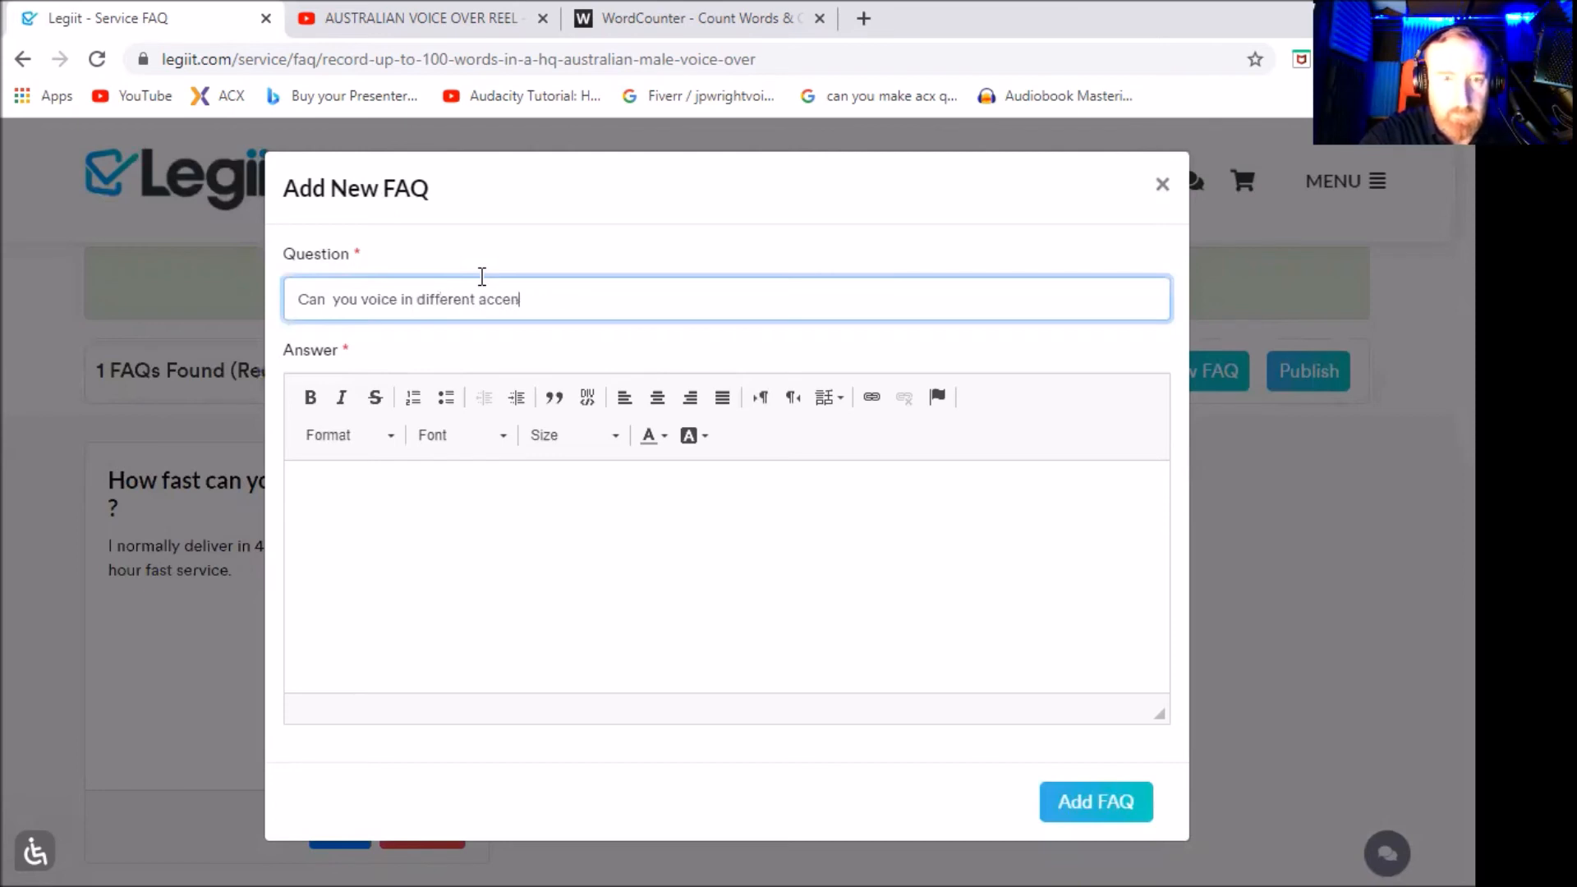
pyautogui.write('ts?')
# Answer the accents question with "Yes I can , Please cjeck my profile to see my range." and add the FAQ.
pyautogui.click(438, 582)
pyautogui.write('Yes')
pyautogui.write(' I asd')
pyautogui.press('BackSpace')
pyautogui.press('BackSpace')
pyautogui.press('BackSpace')
pyautogui.write('c')
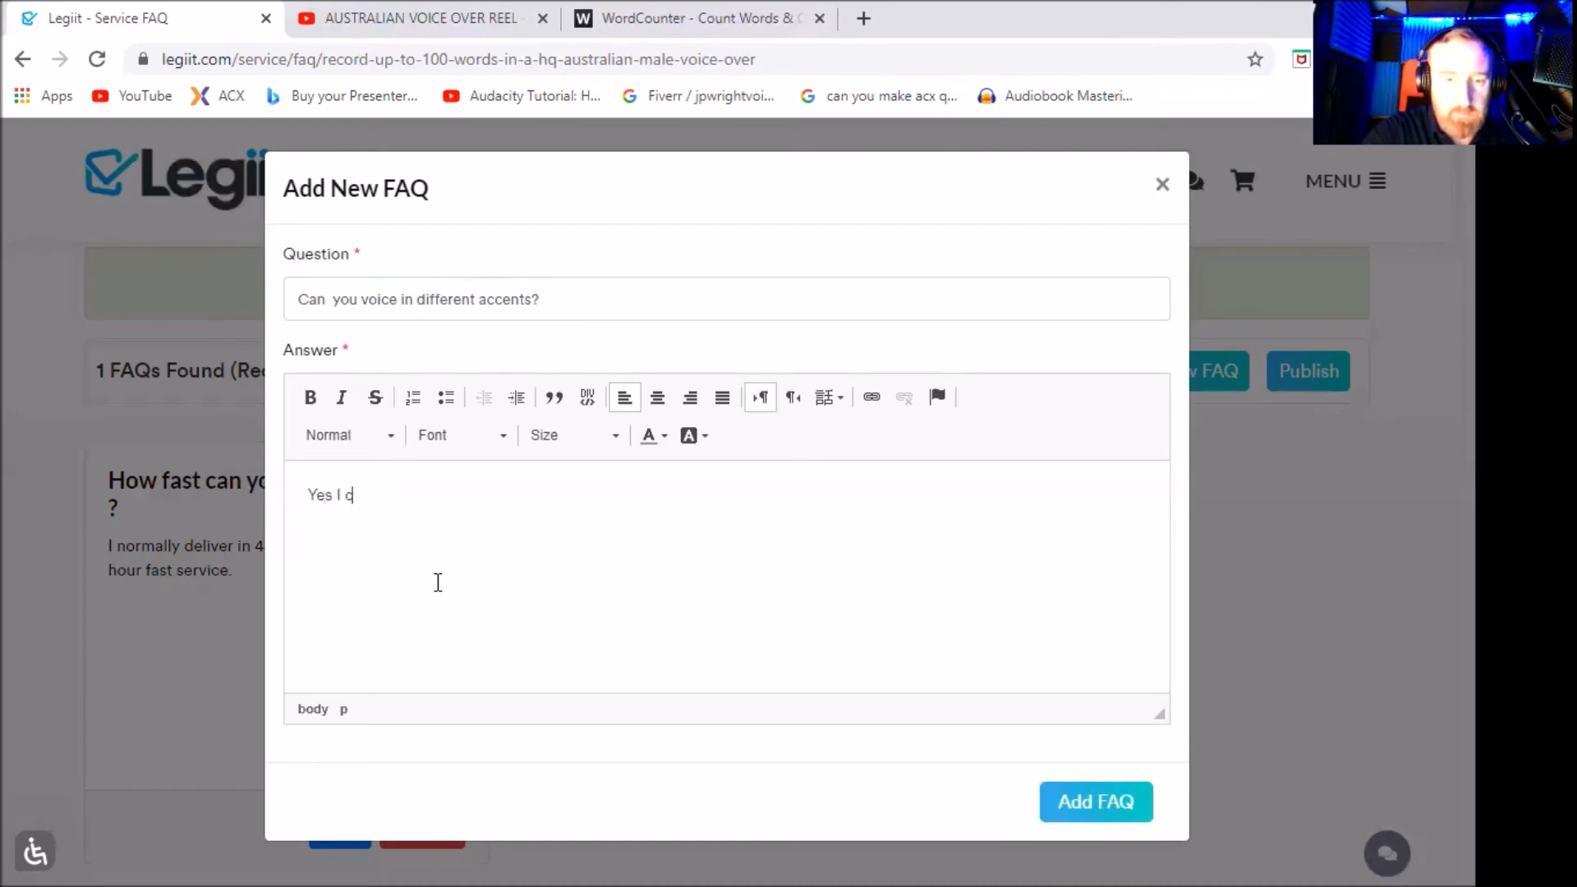
pyautogui.write('an , Pl')
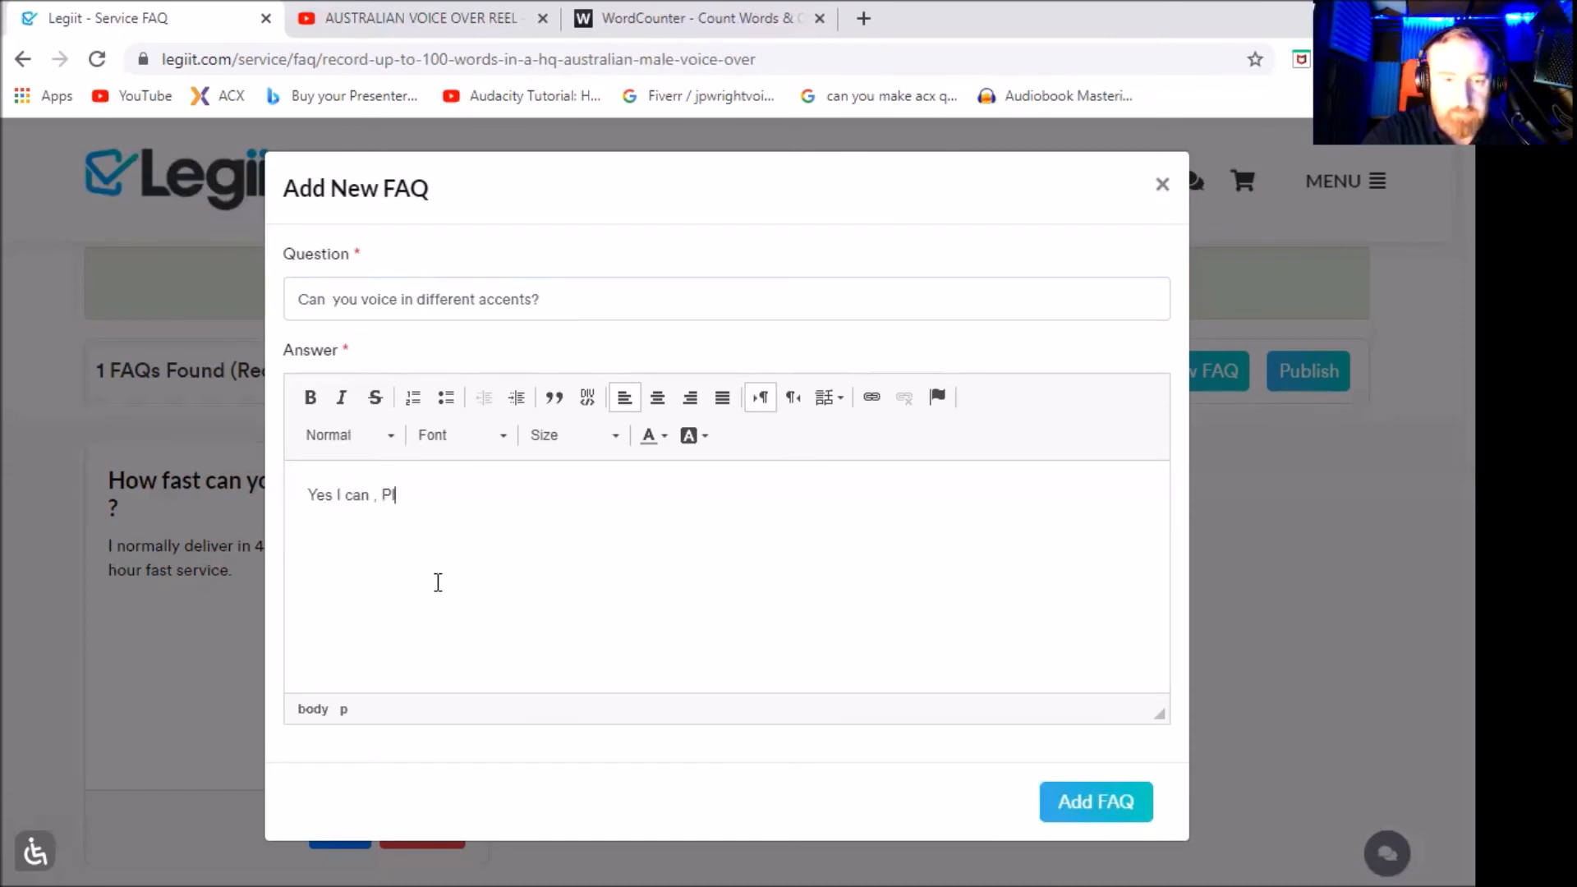
pyautogui.write('ease cjec')
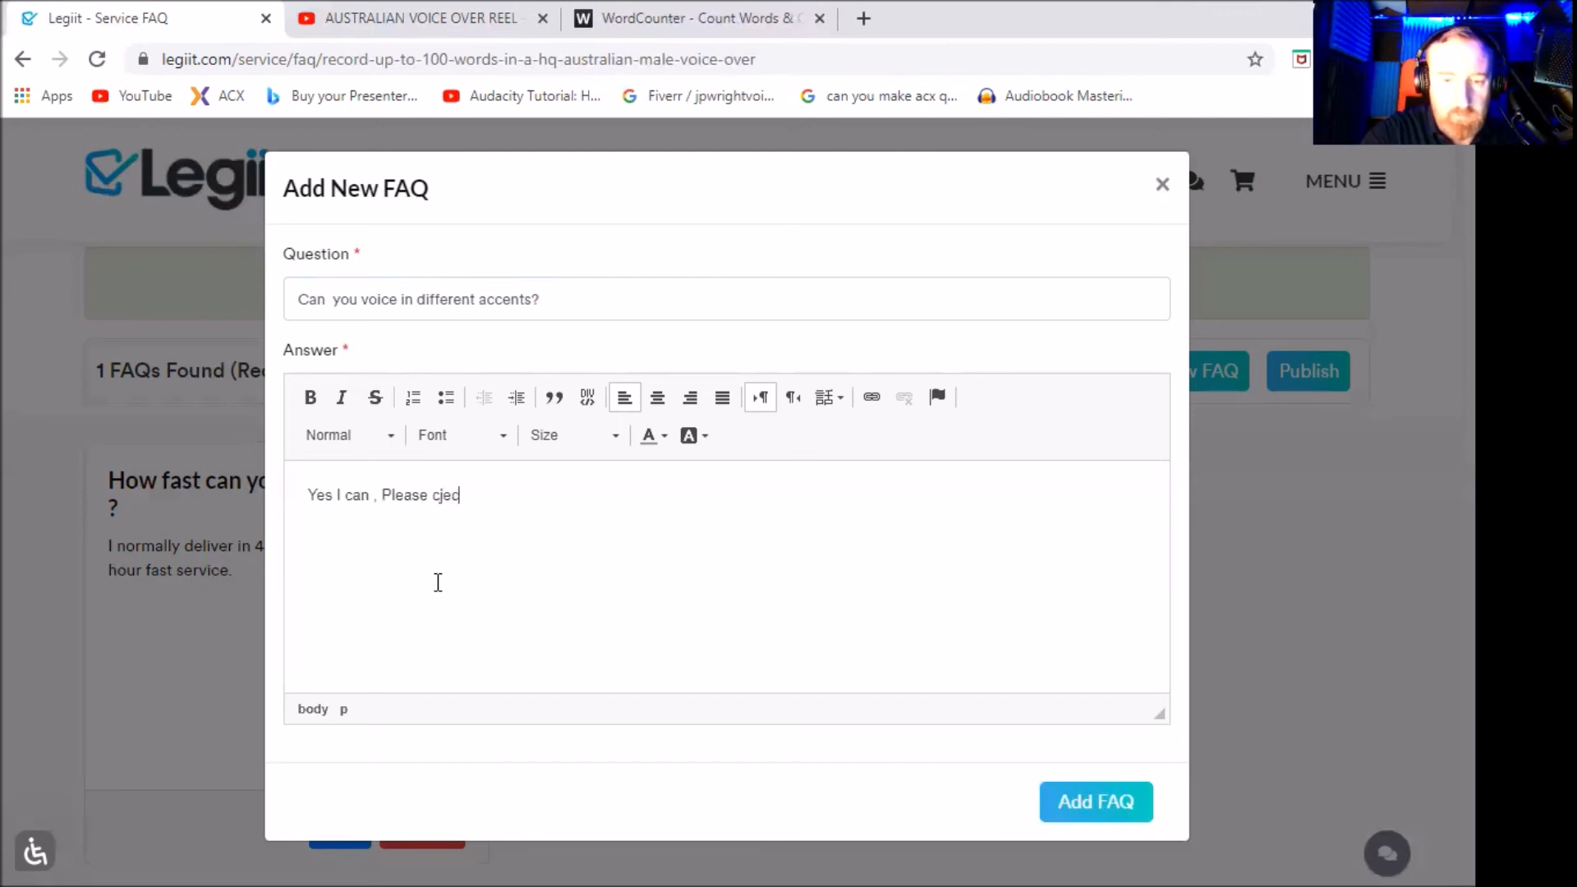
pyautogui.write('k my pr')
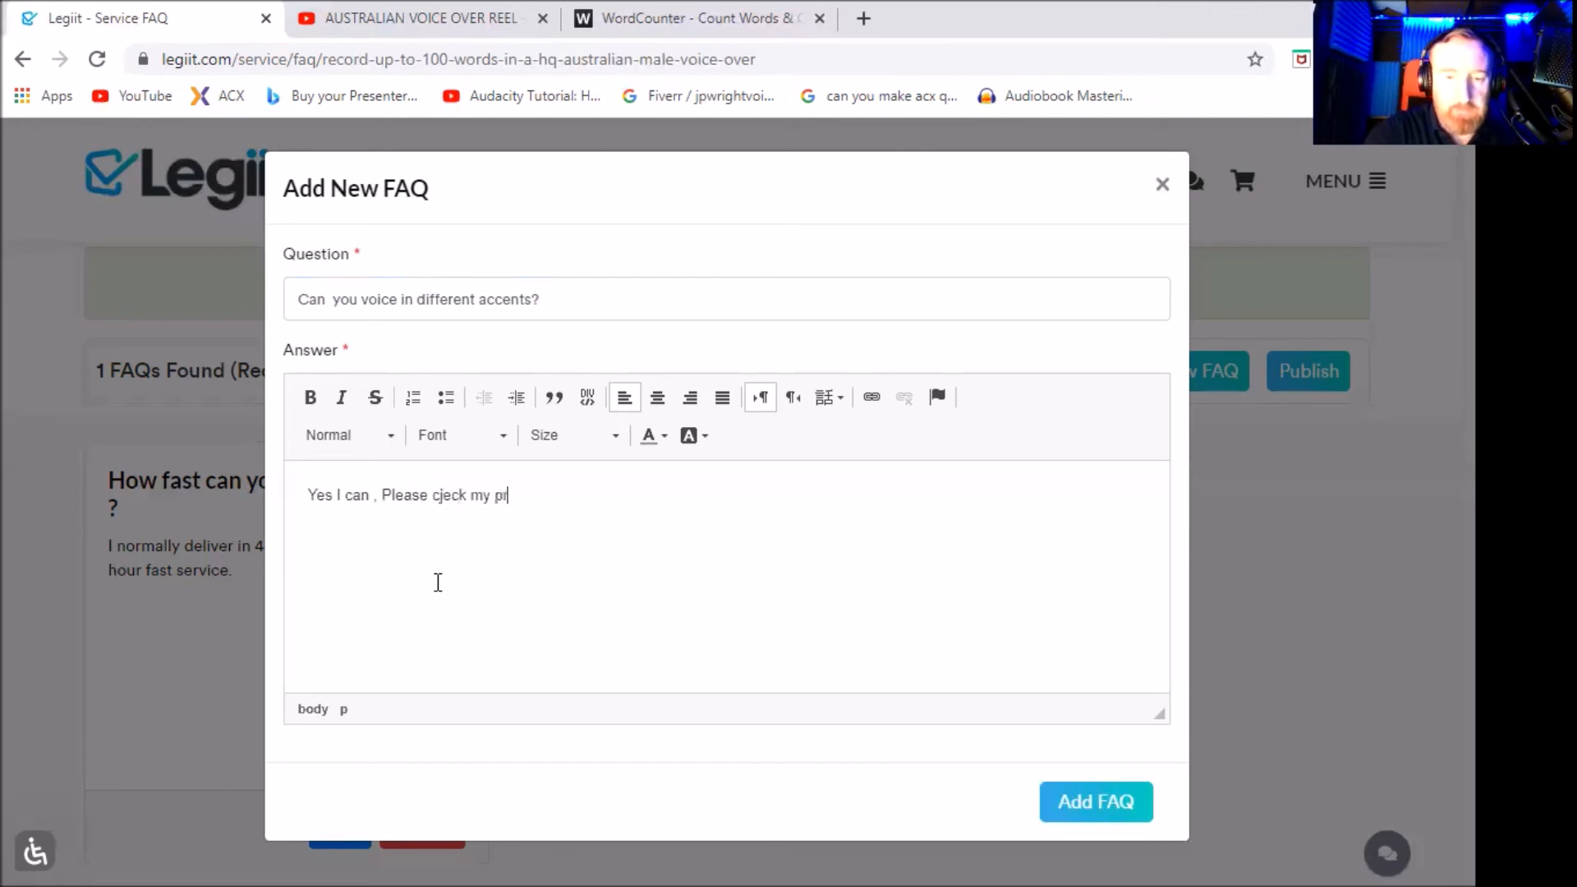
pyautogui.write('ofile to')
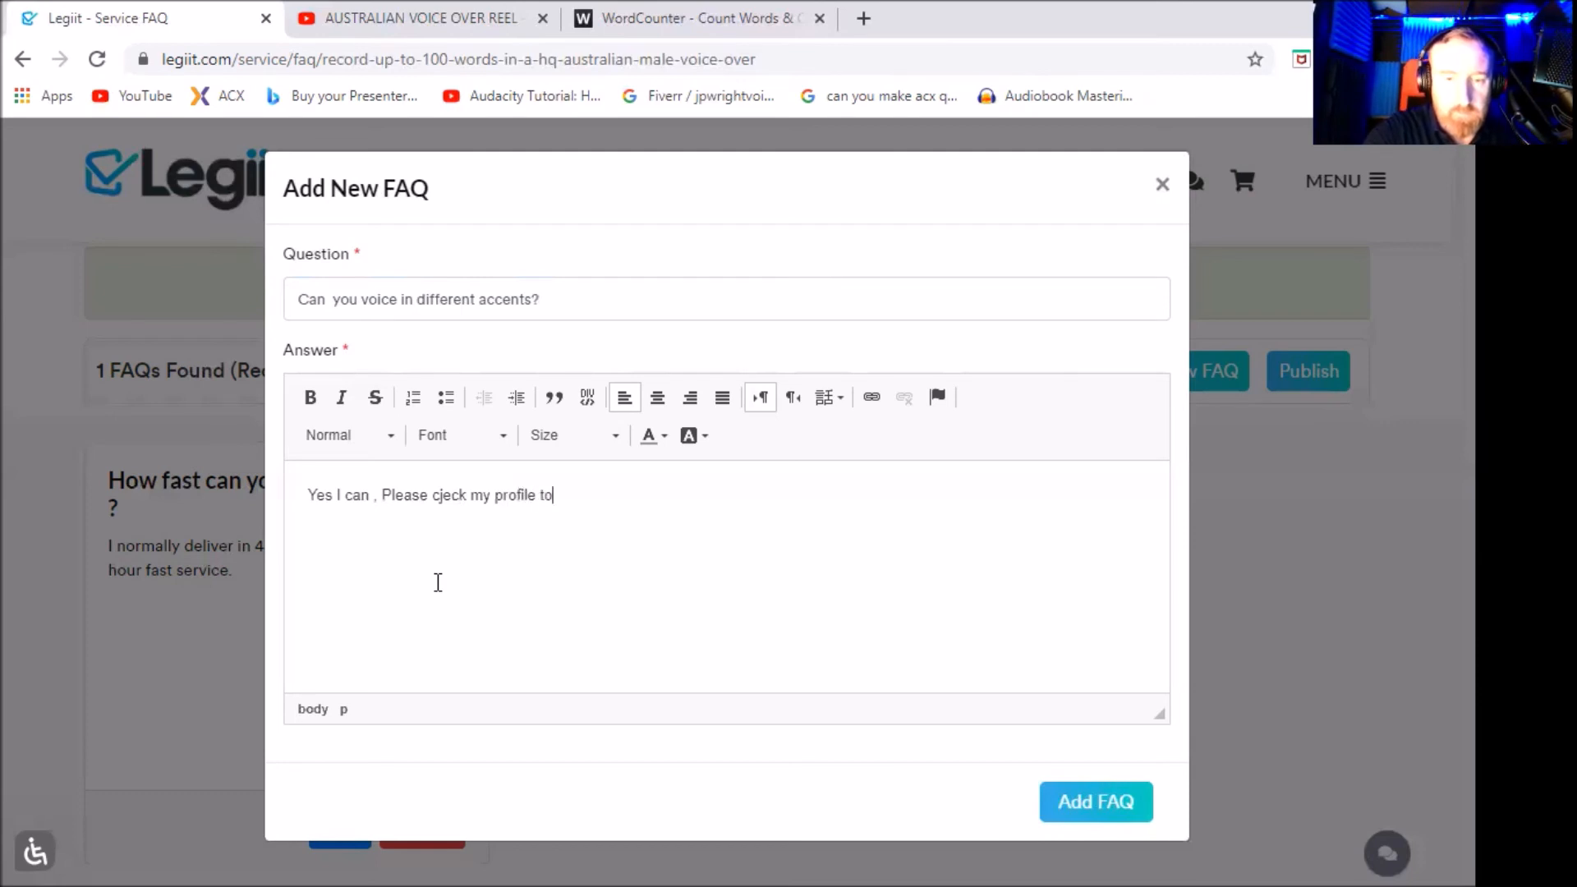
pyautogui.write(' see my range.')
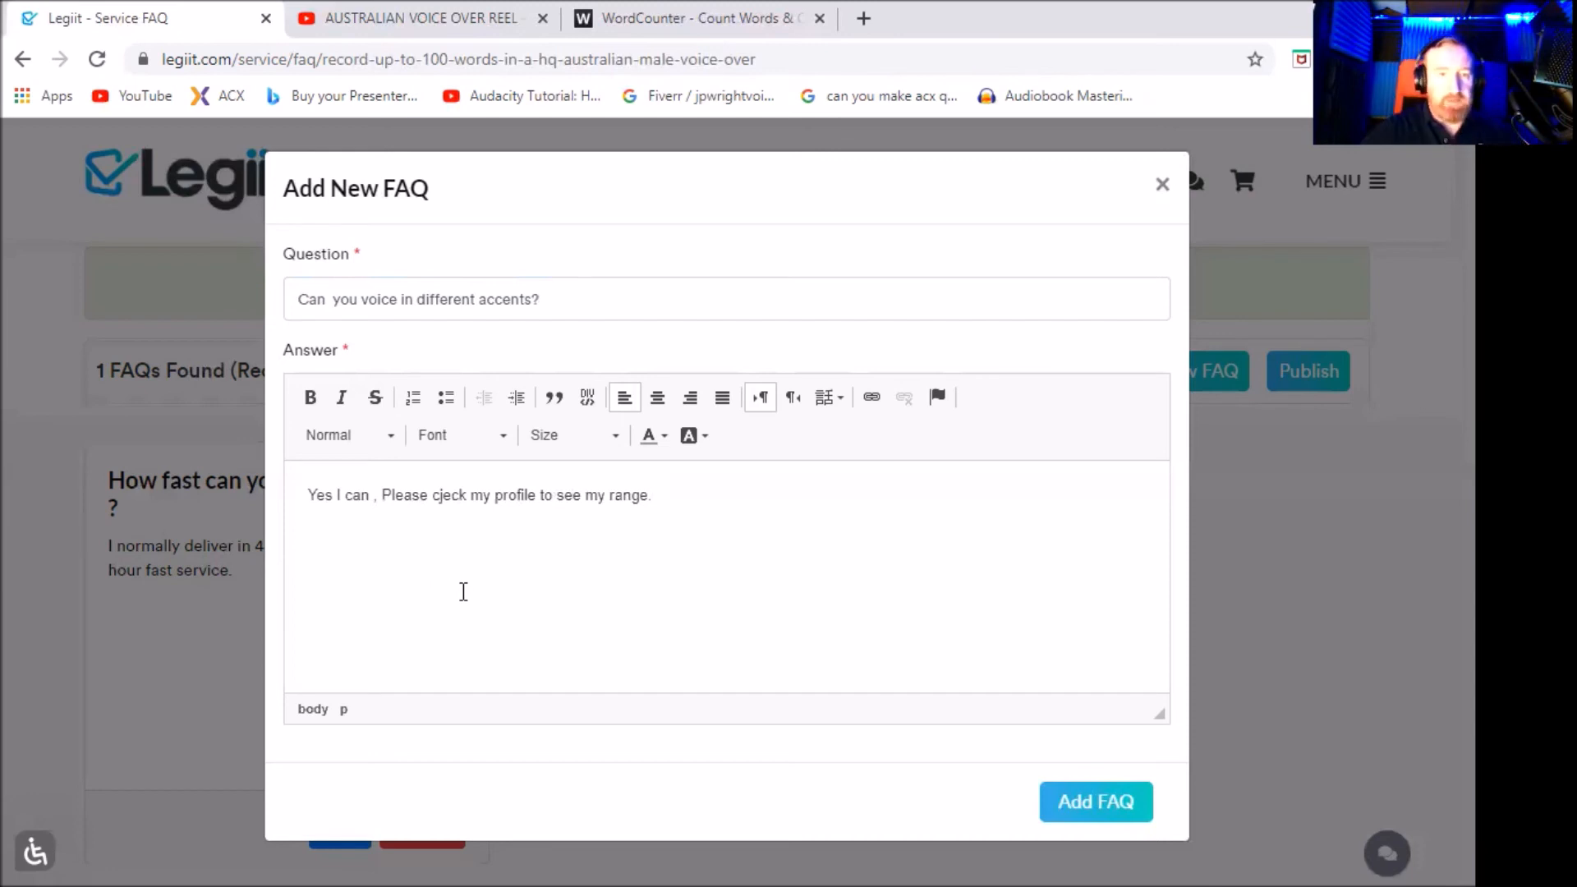
pyautogui.click(1095, 809)
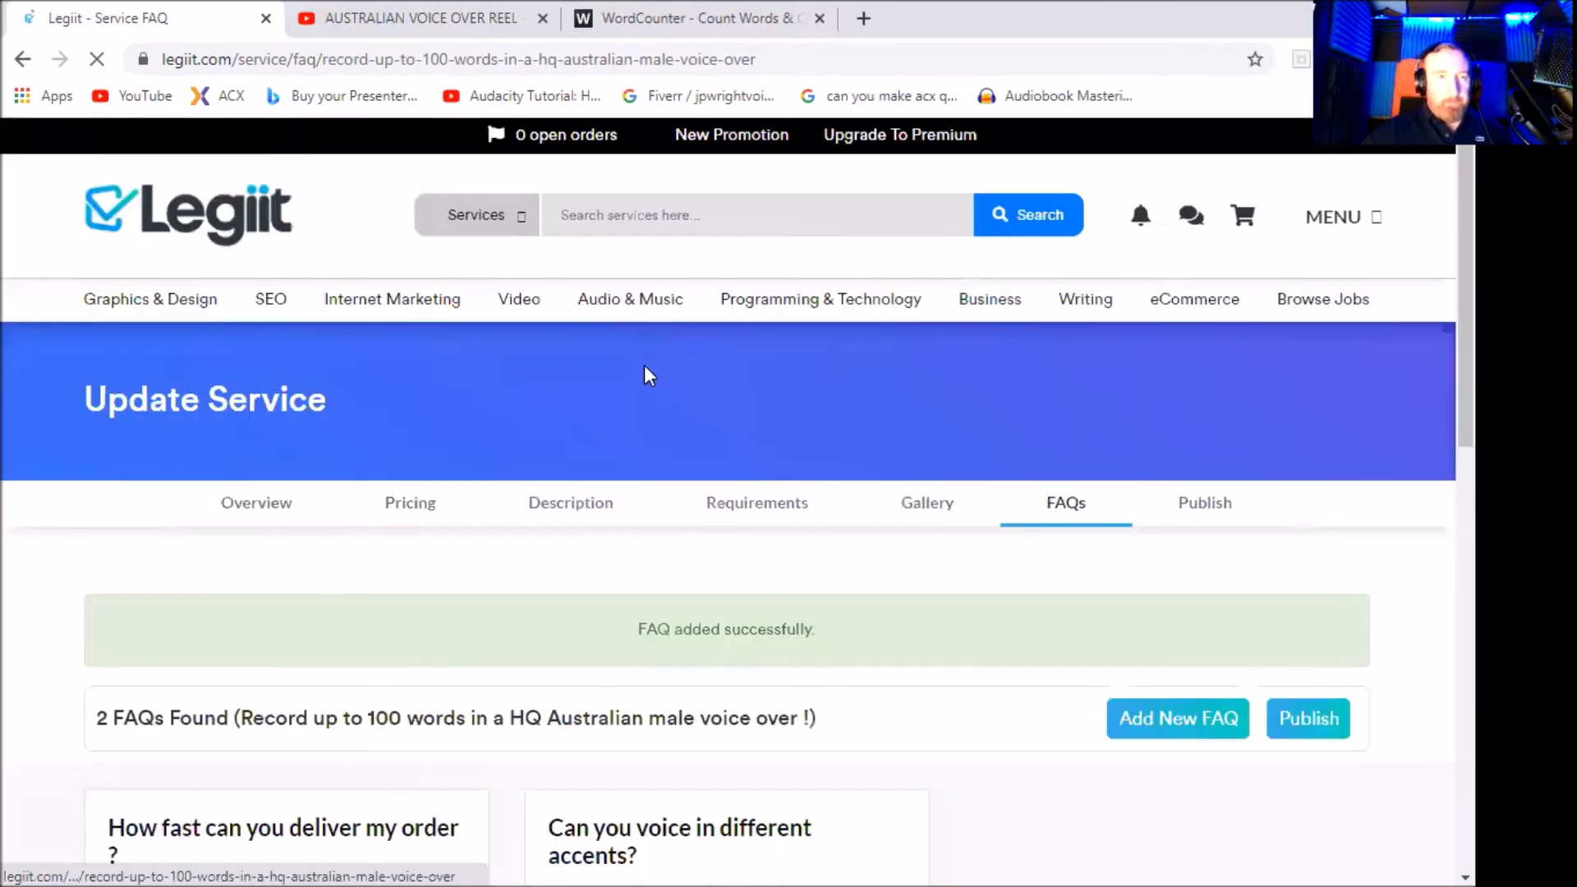
# Review the two FAQs on the service and publish the Australian male voice over service.
pyautogui.scroll(-3, 699, 706)
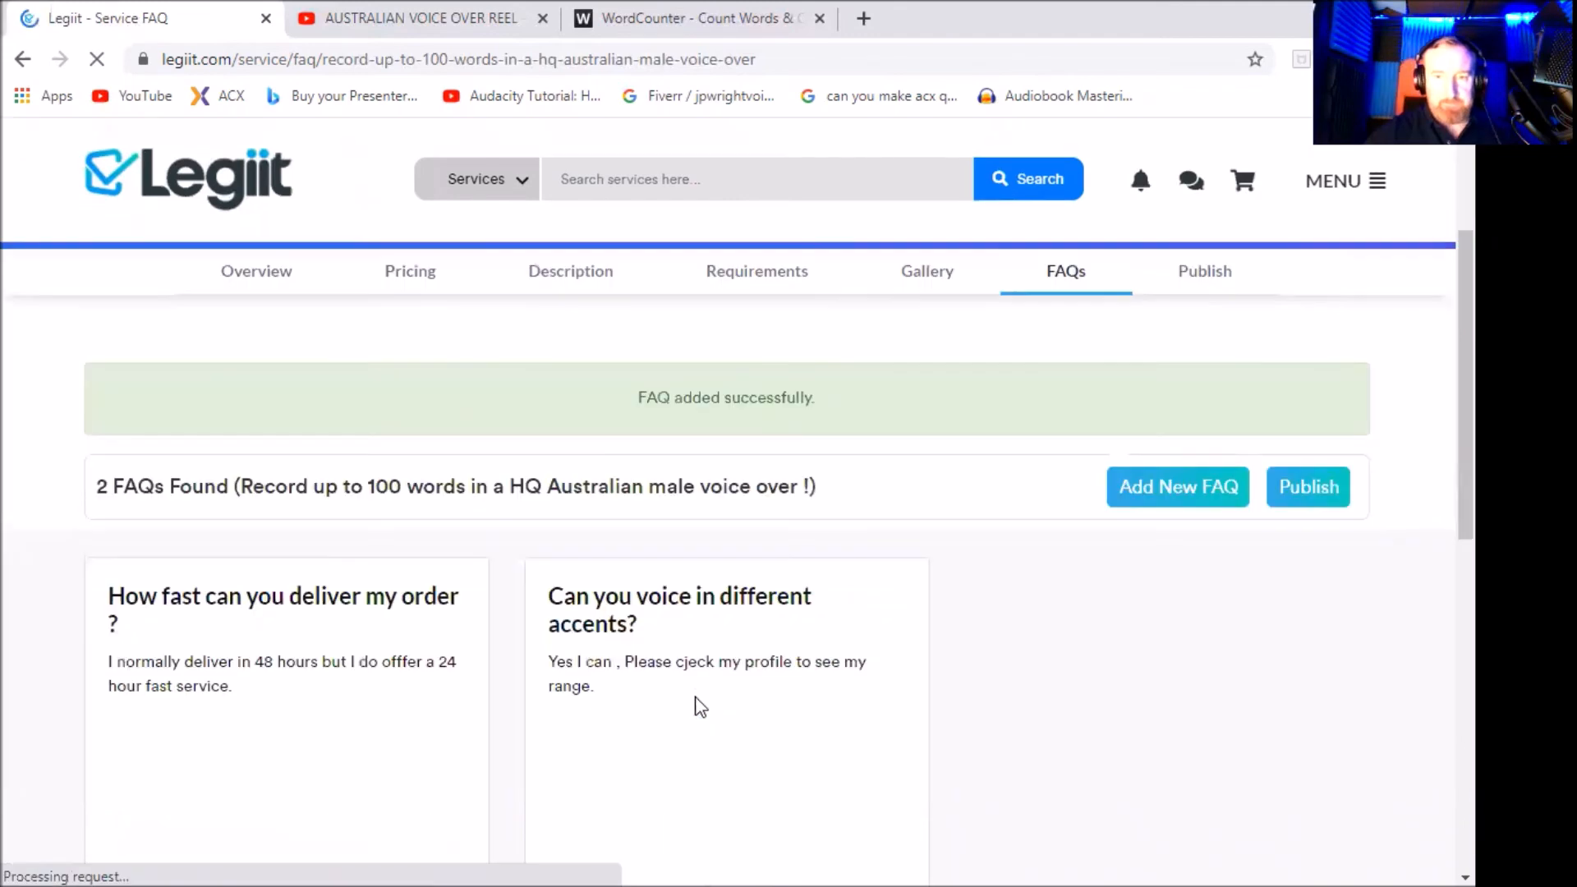
pyautogui.scroll(-2, 733, 652)
pyautogui.scroll(1, 739, 653)
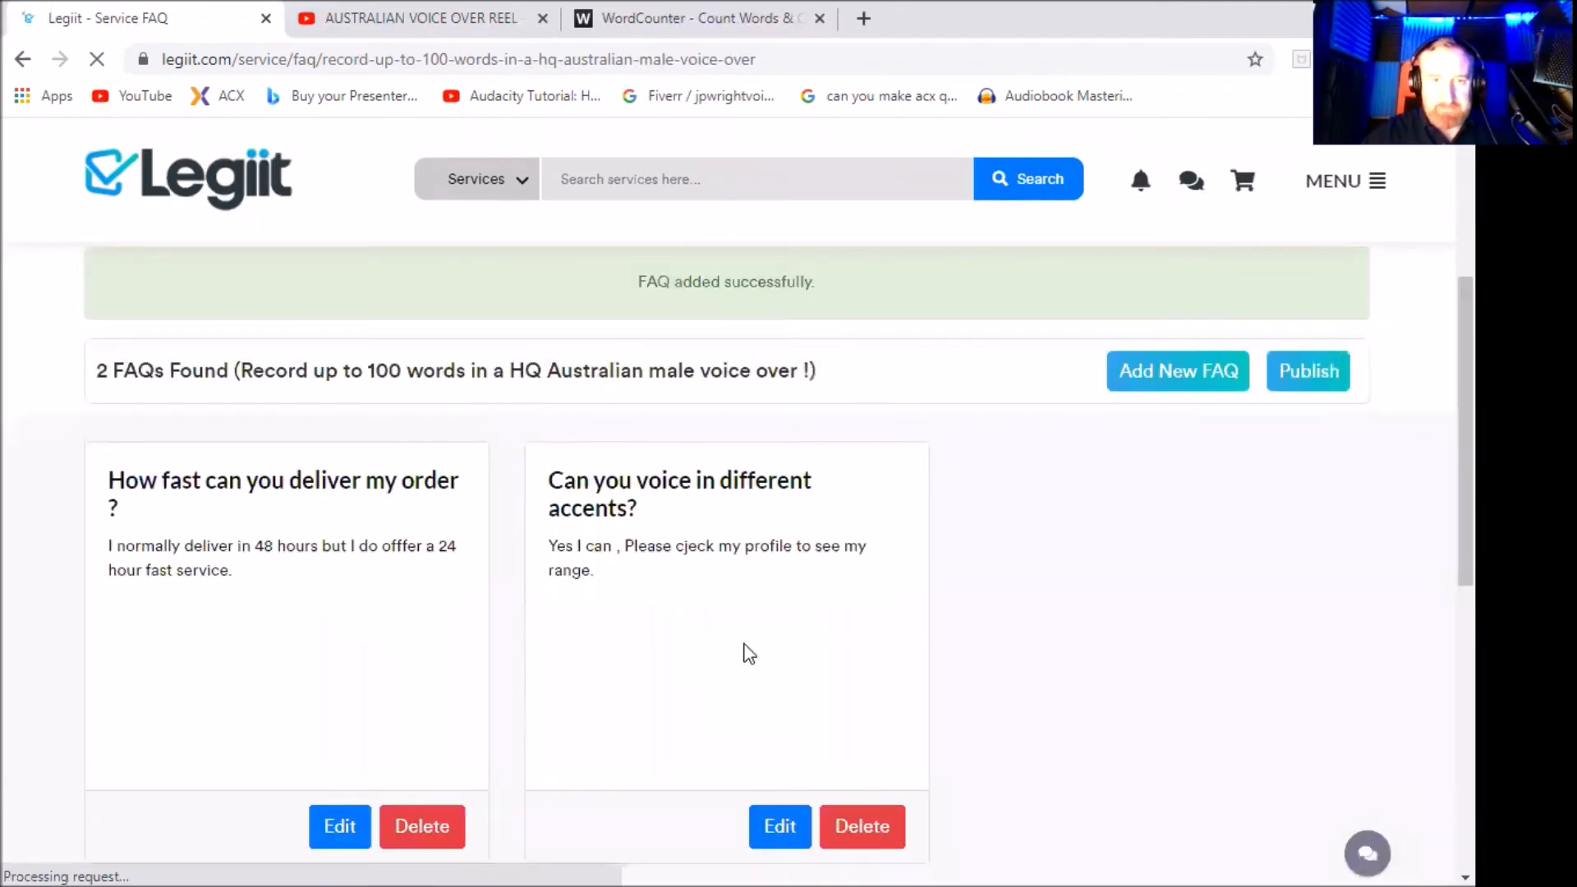
pyautogui.scroll(3, 749, 654)
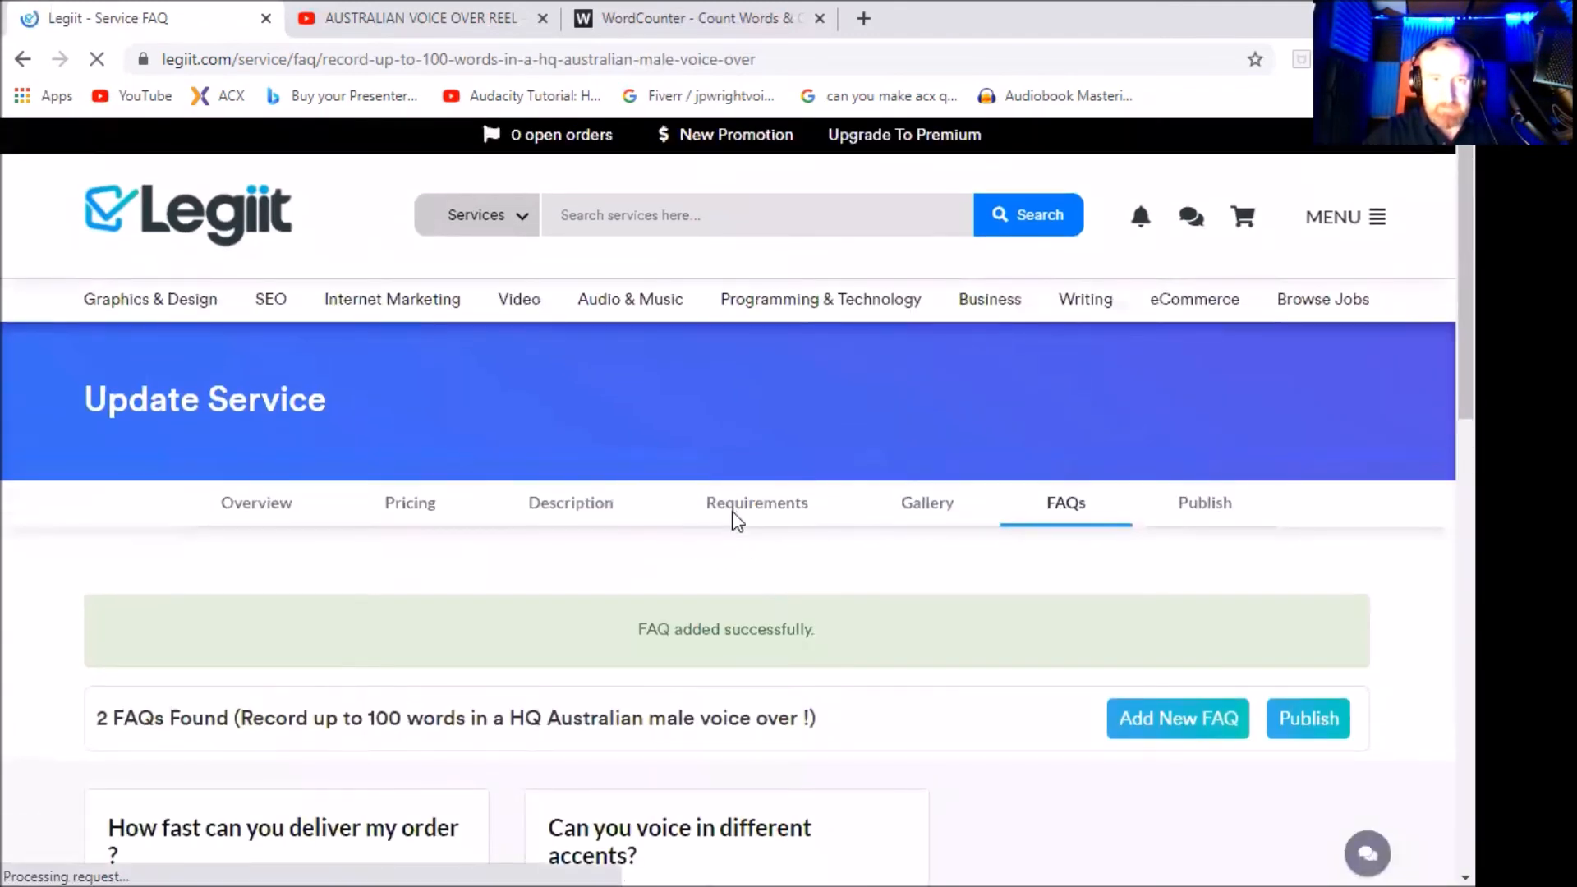
pyautogui.scroll(-1, 735, 521)
pyautogui.scroll(-3, 734, 523)
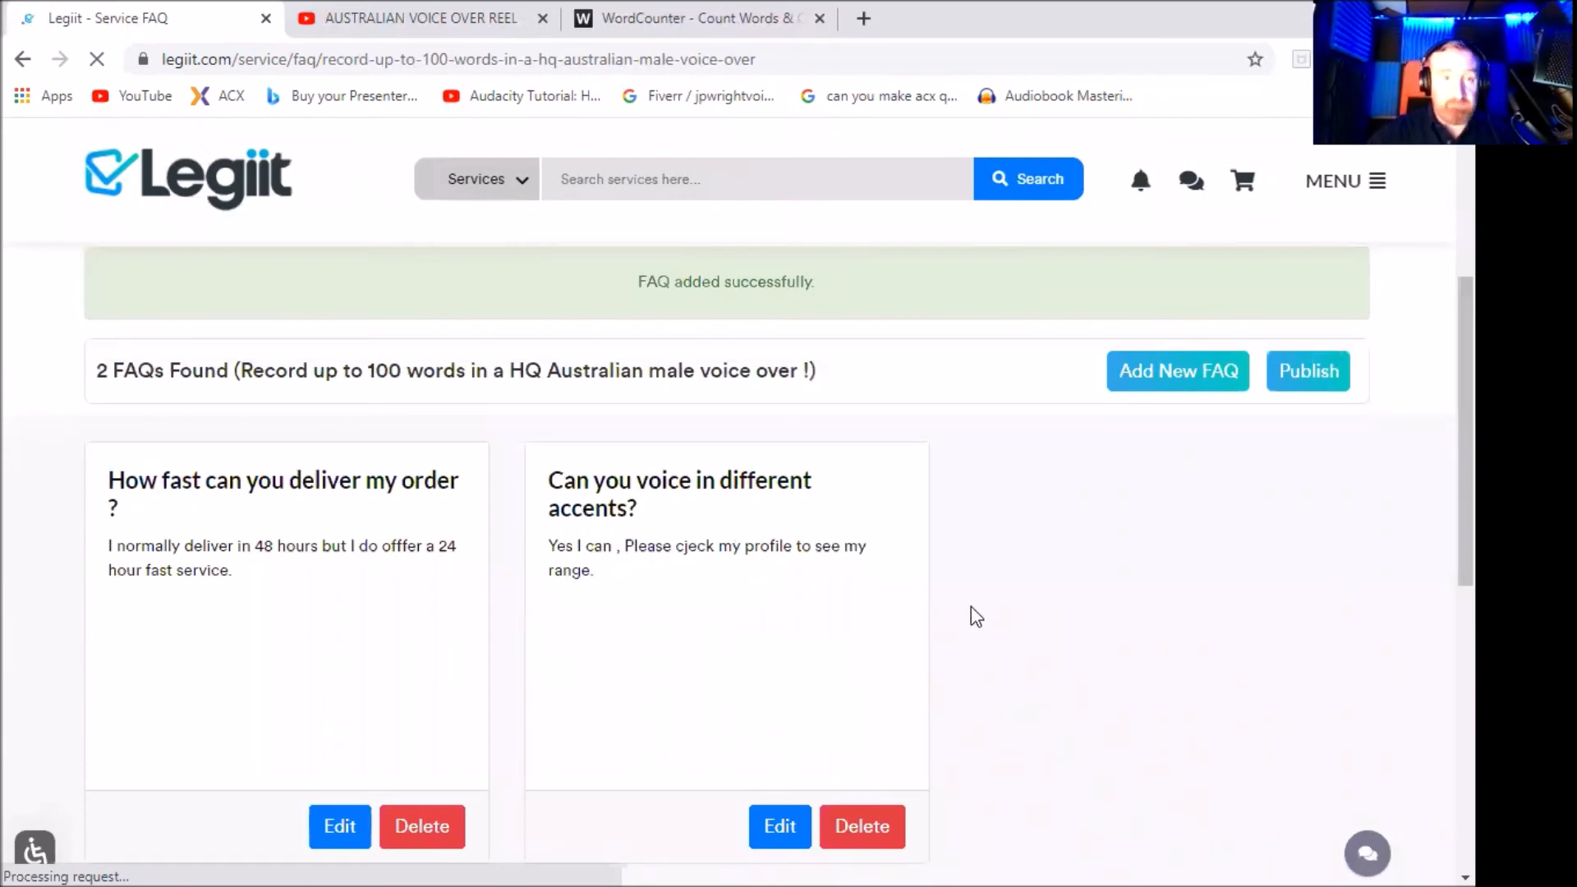
pyautogui.scroll(4, 1041, 614)
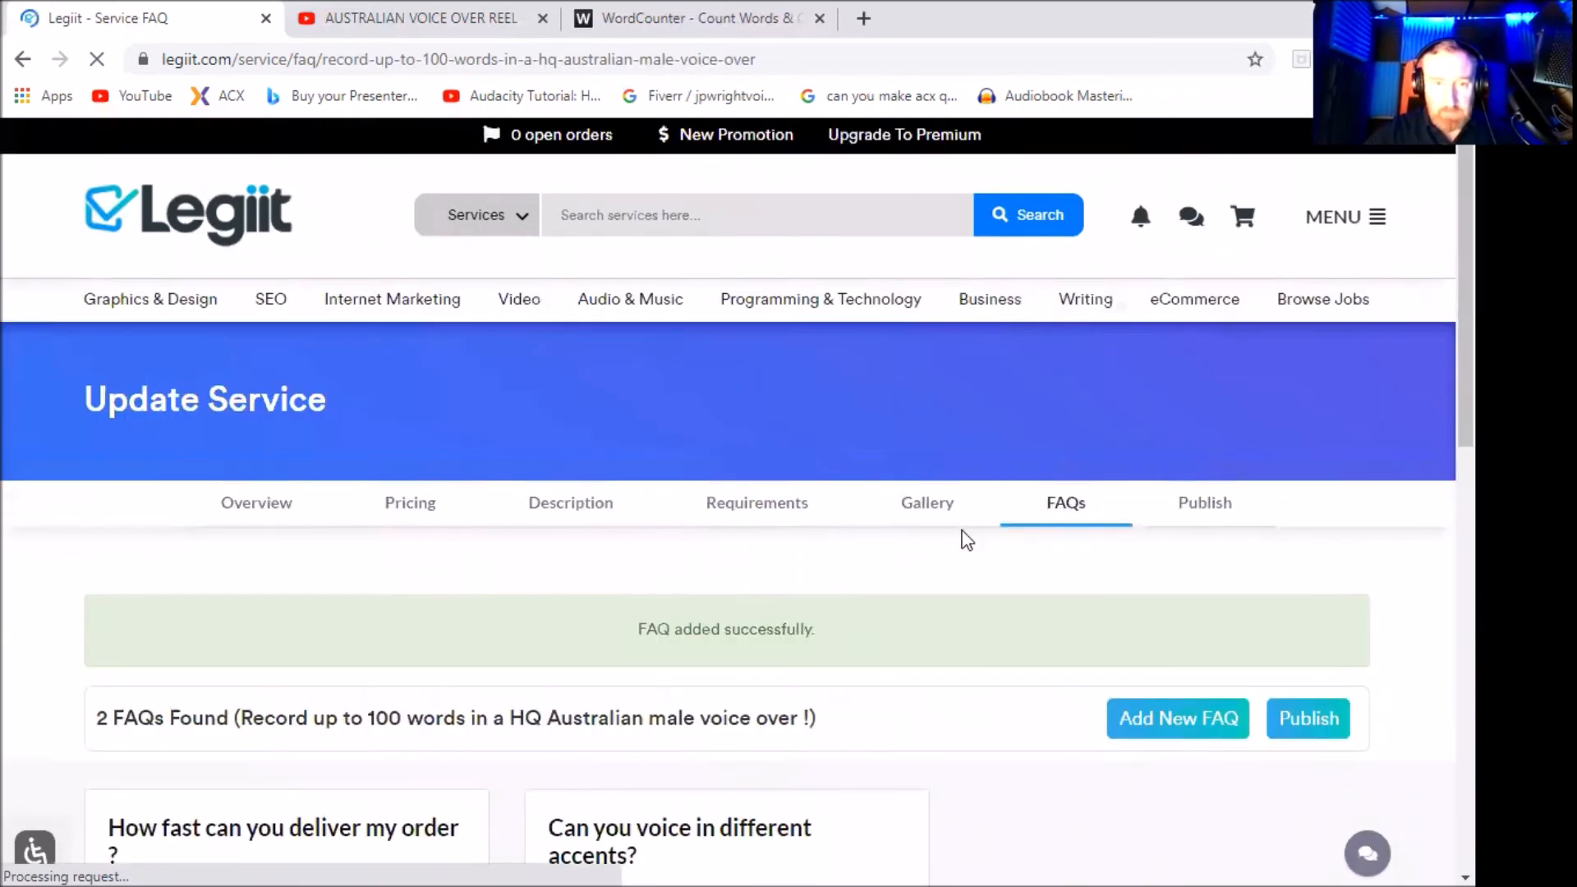
pyautogui.click(1304, 726)
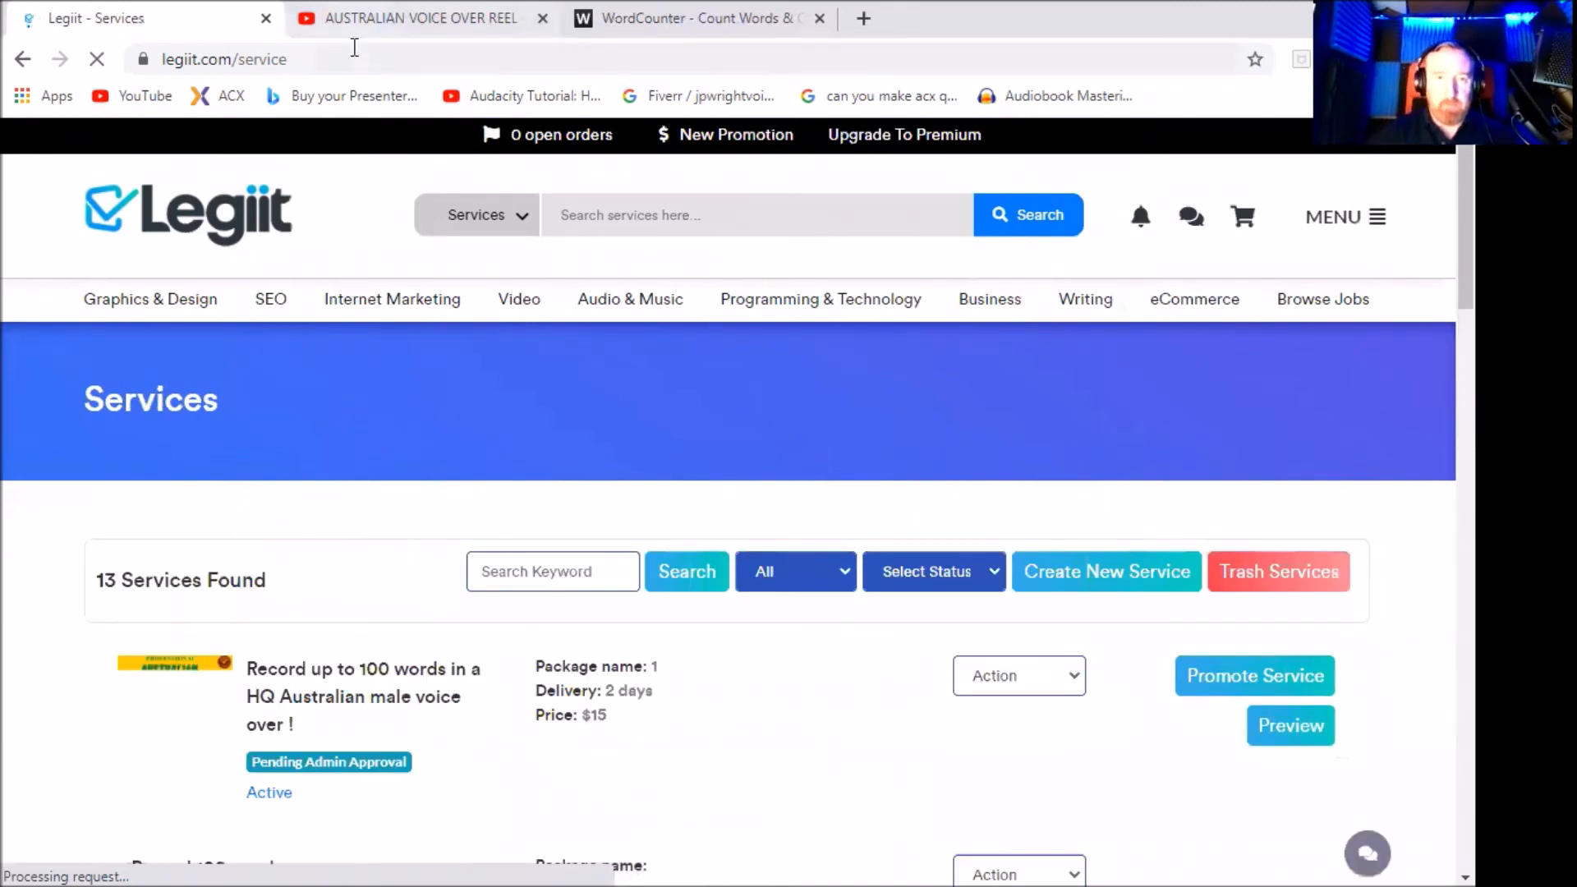
# Close the YouTube and WordCounter pages and open the "Record up to 100 words in a HQ Australian male voice over !" service for editing.
pyautogui.click(542, 18)
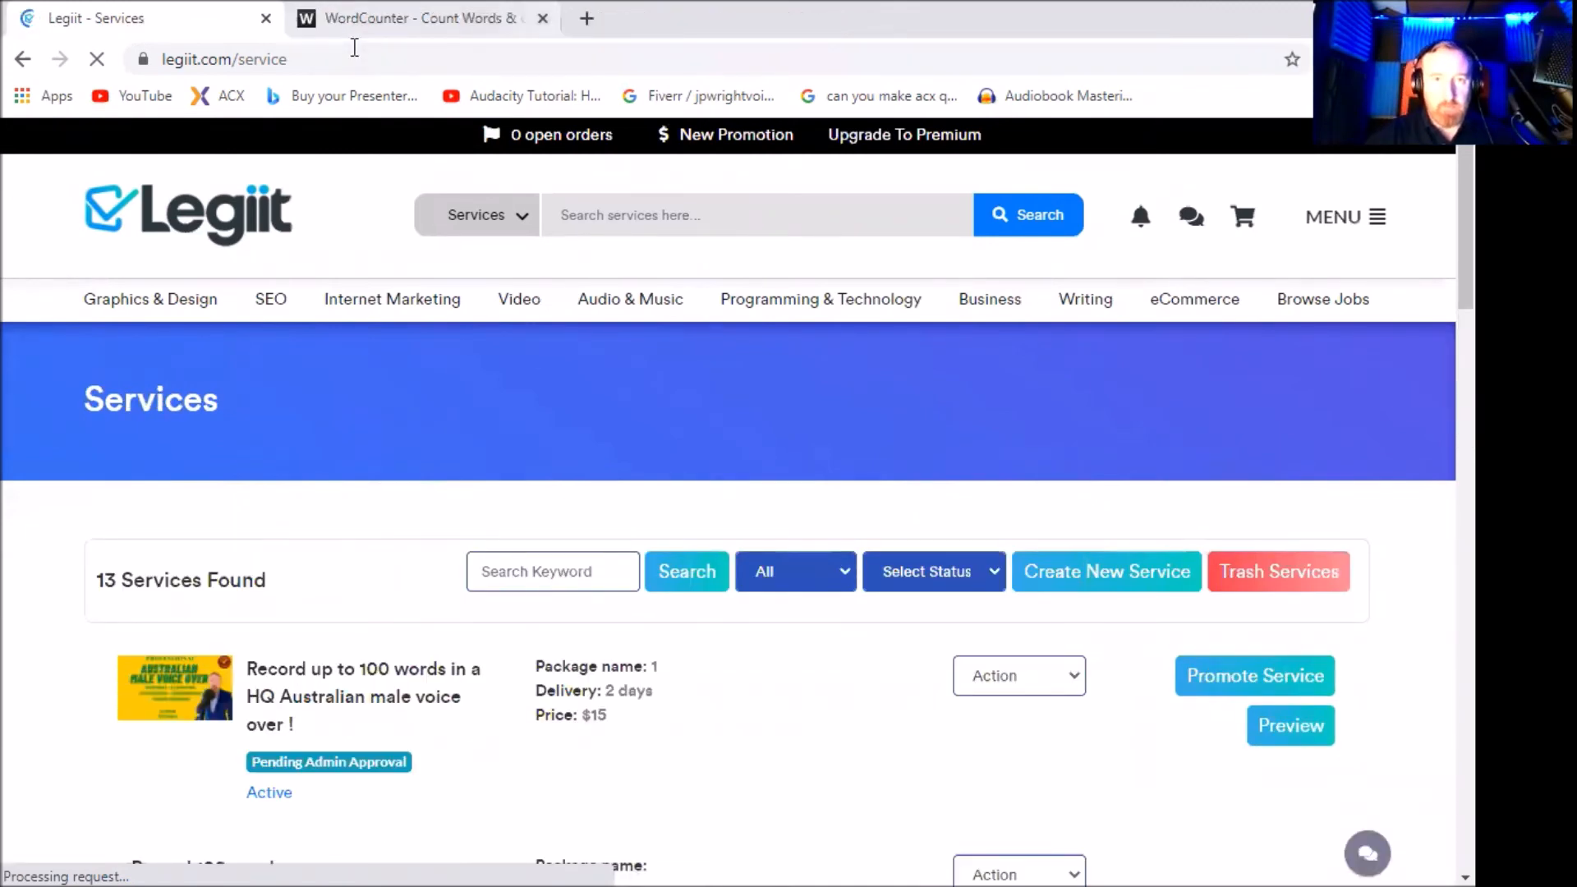
pyautogui.click(542, 18)
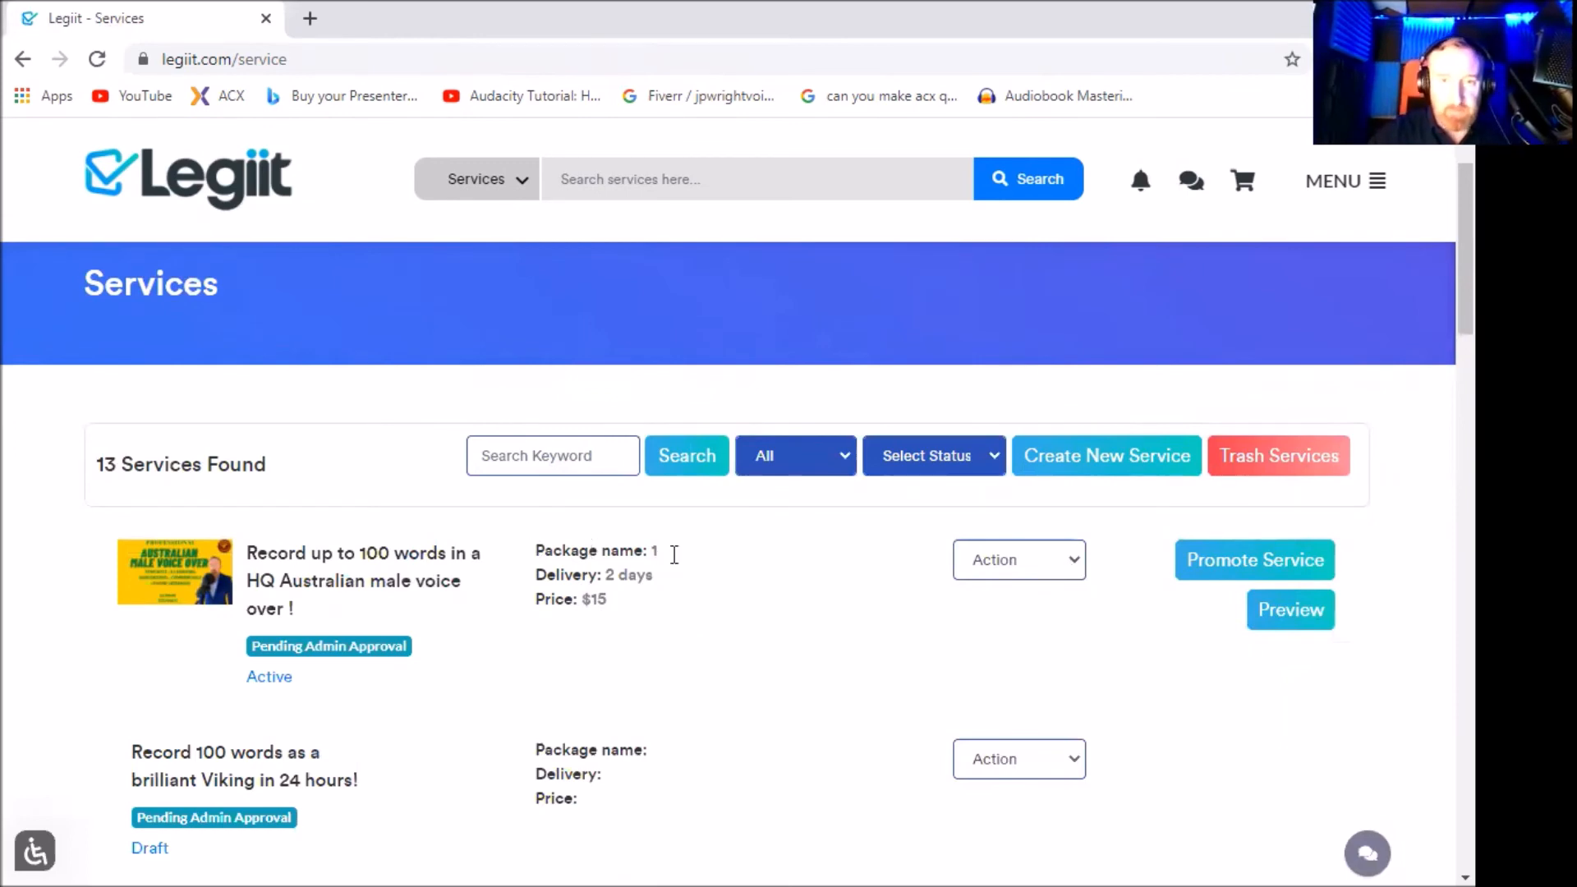
pyautogui.click(1078, 564)
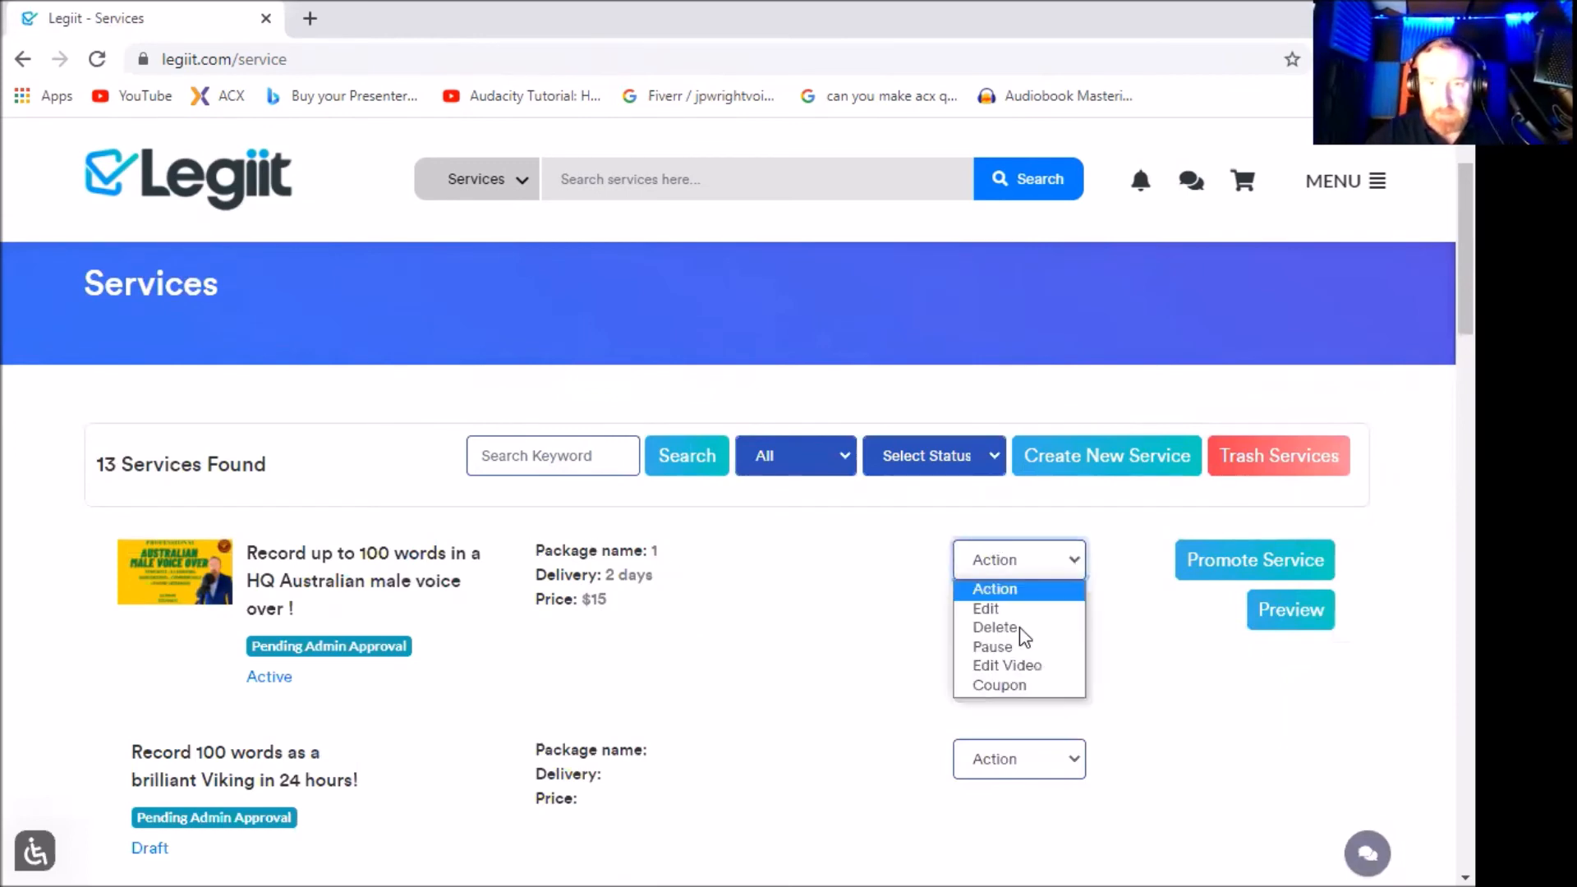
pyautogui.press('Return')
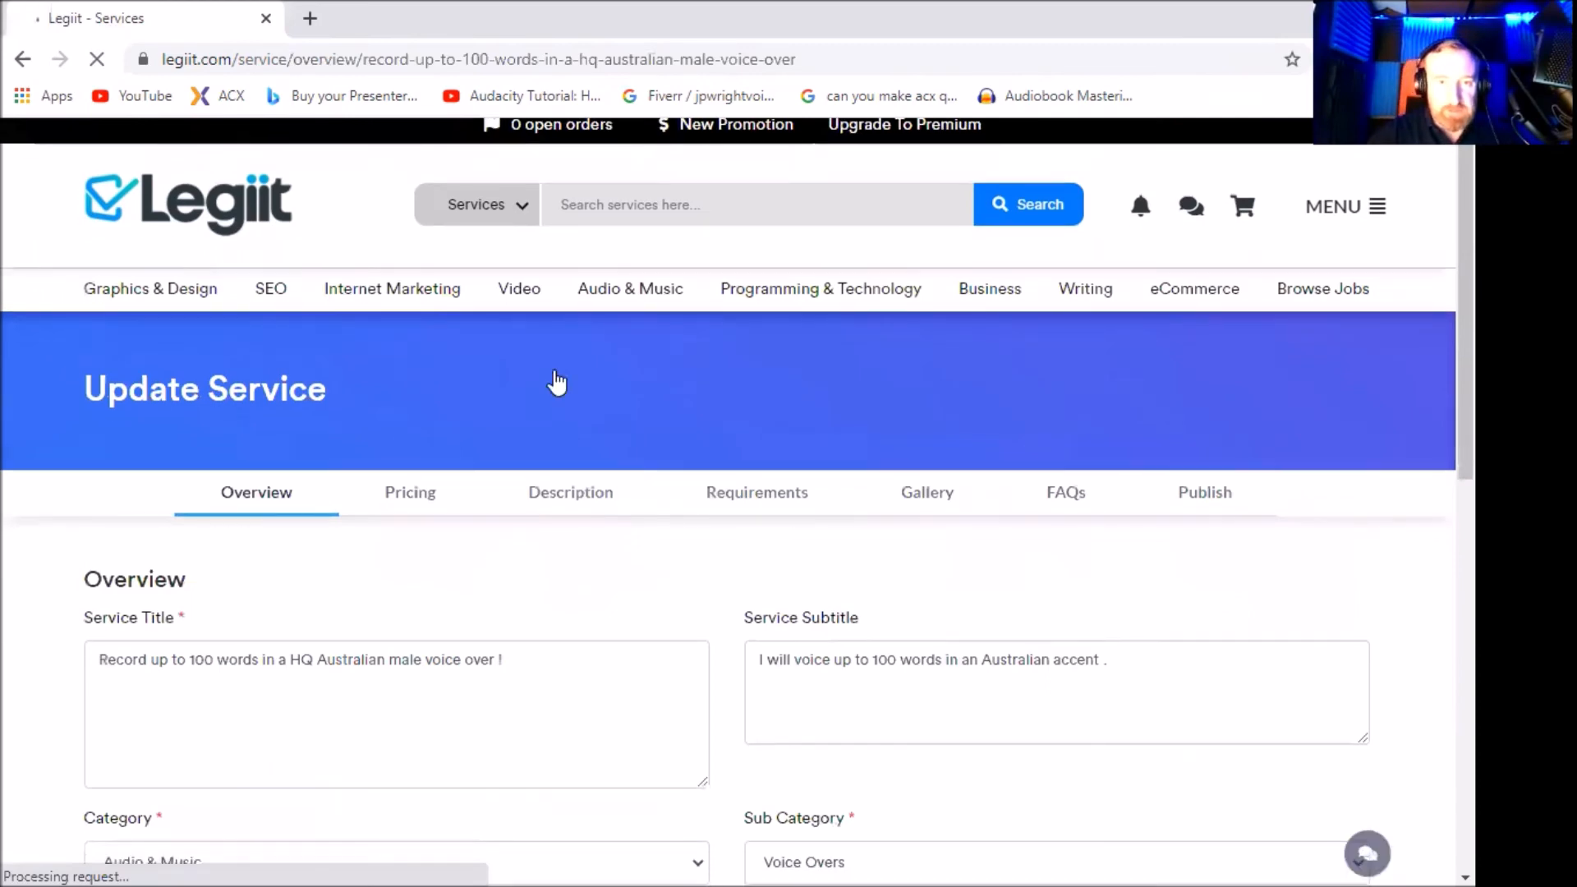
# Look through the service's Description, Requirements and Overview sections for the package details that need correcting.
pyautogui.scroll(-1, 491, 552)
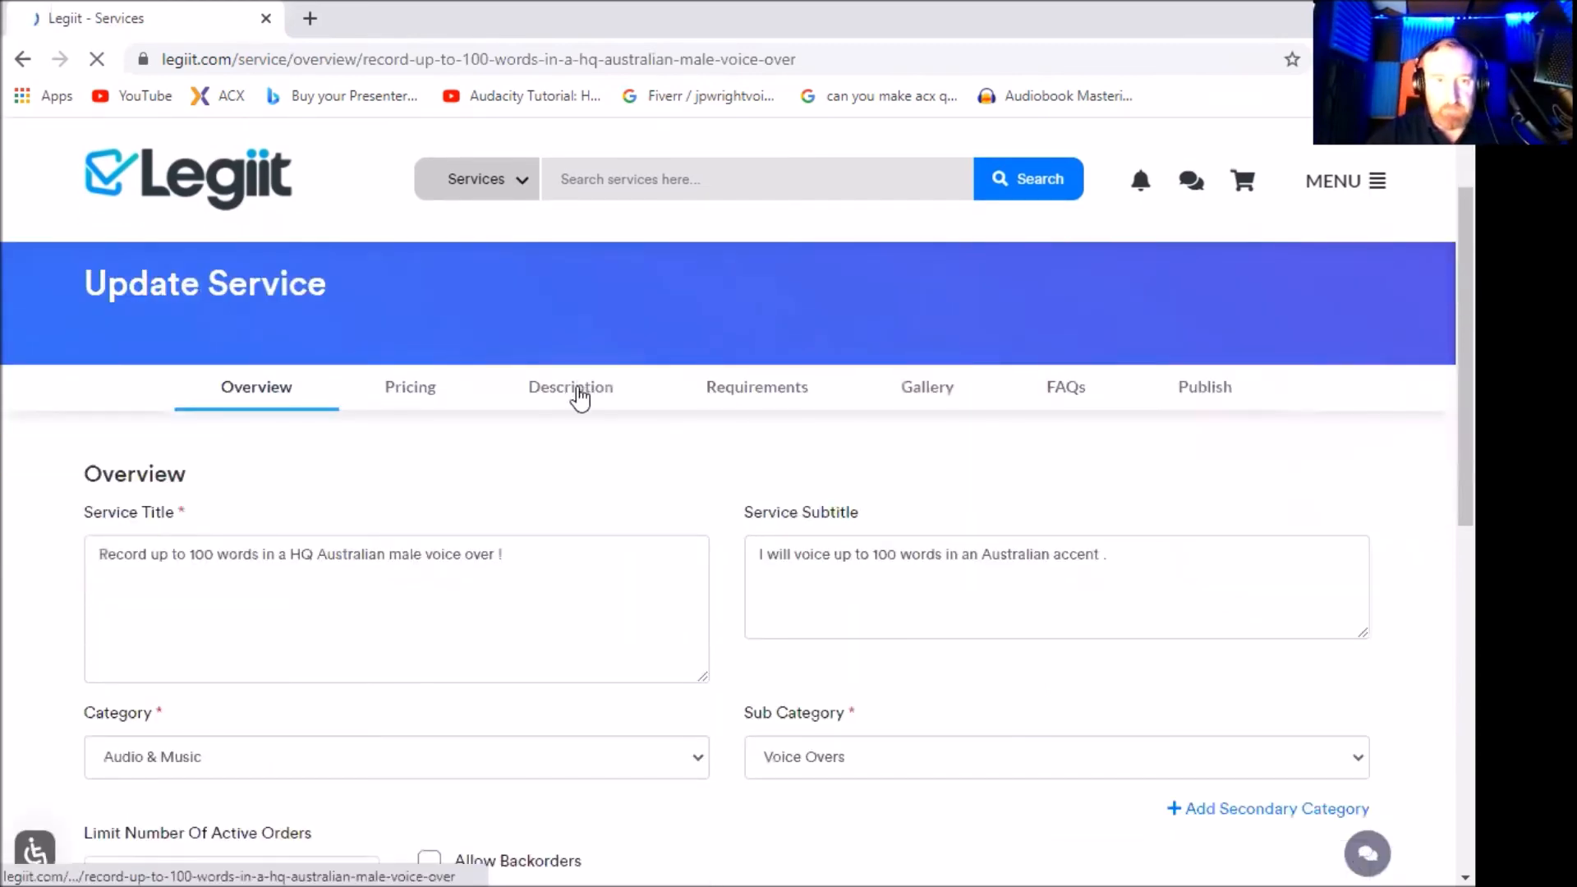
pyautogui.click(579, 397)
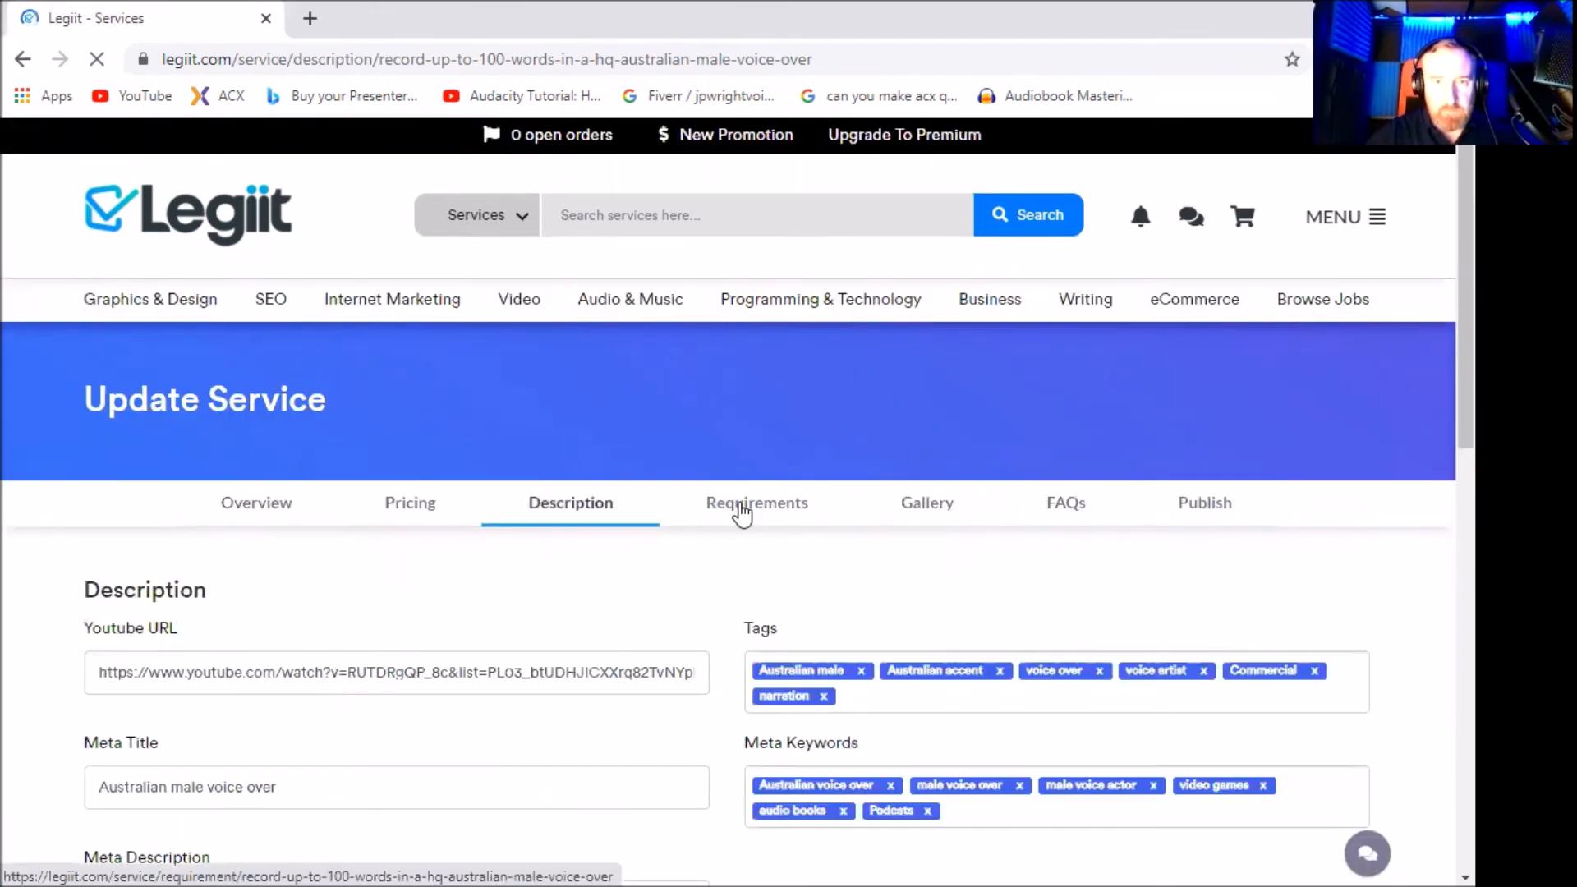
pyautogui.click(741, 513)
pyautogui.scroll(-2, 589, 520)
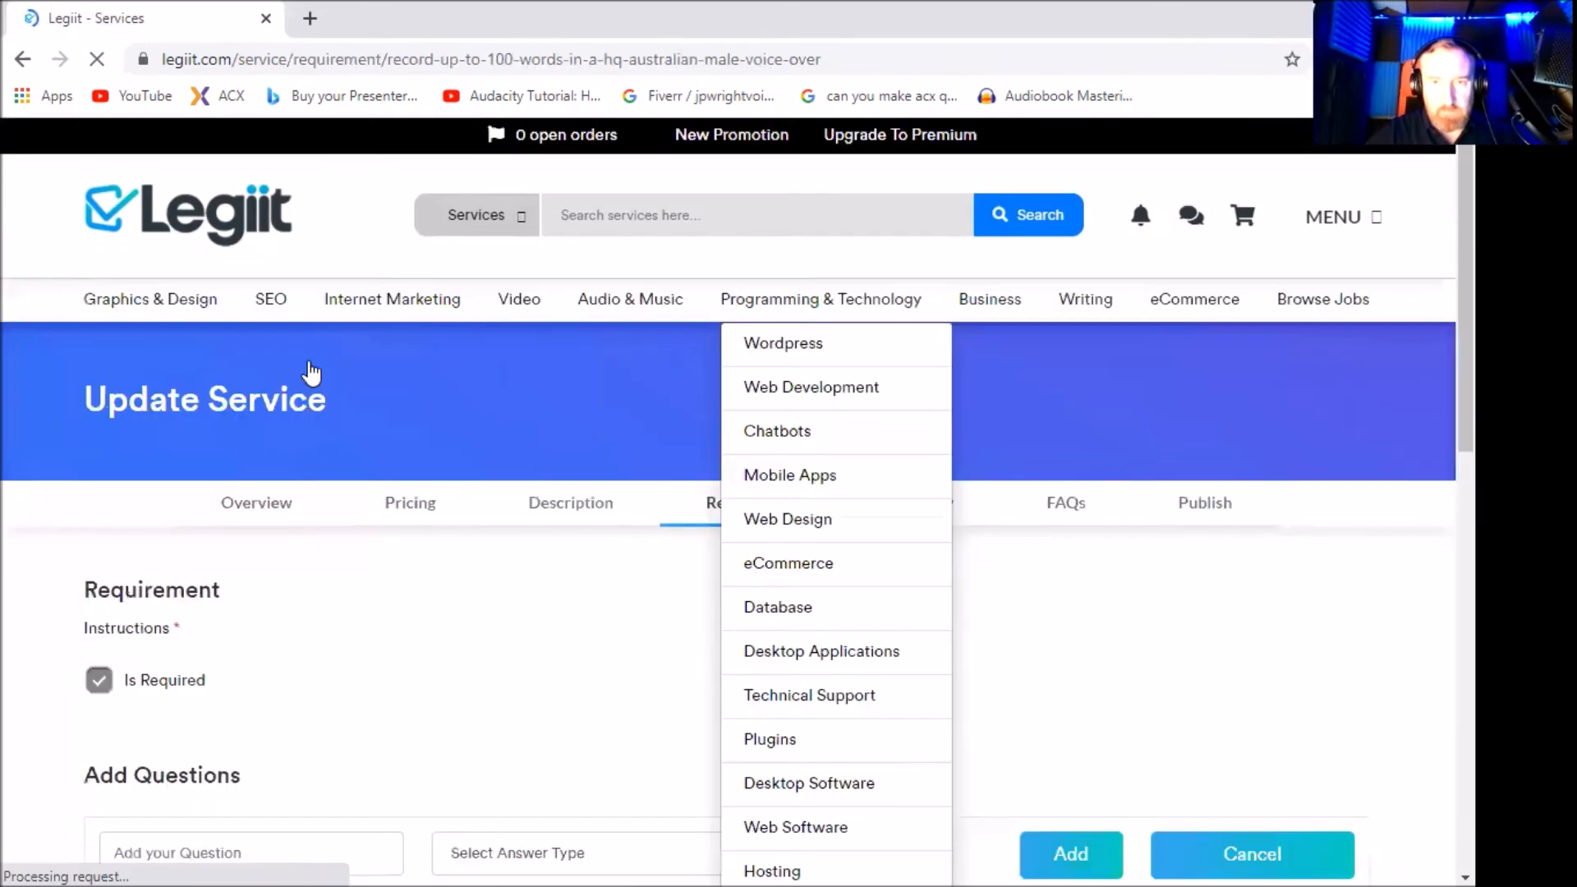
pyautogui.scroll(-4, 421, 589)
pyautogui.scroll(2, 275, 384)
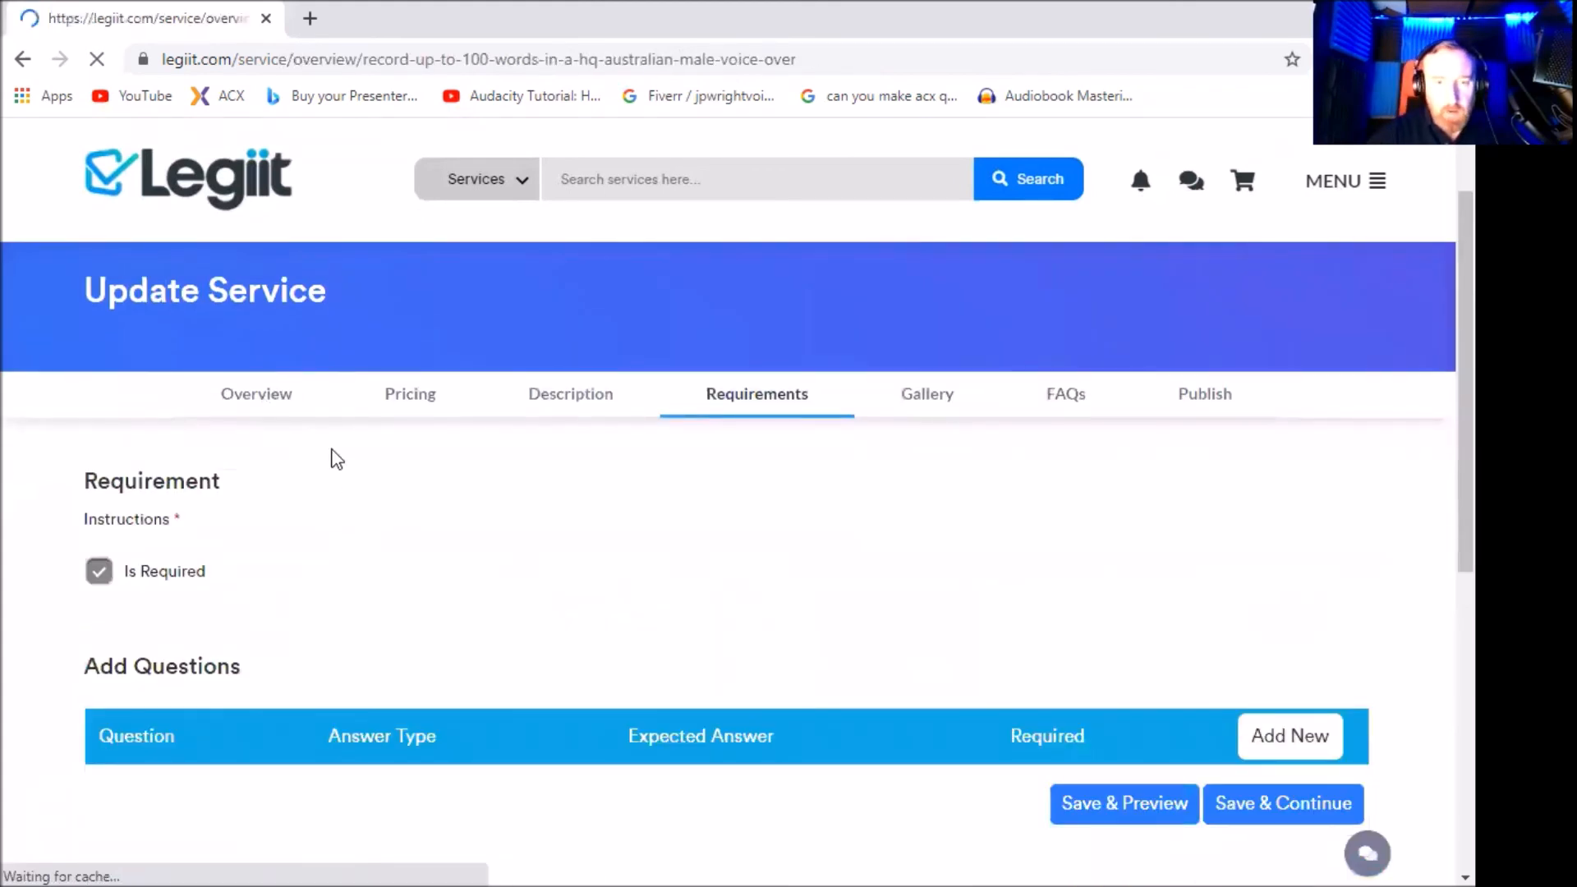
pyautogui.scroll(-4, 464, 563)
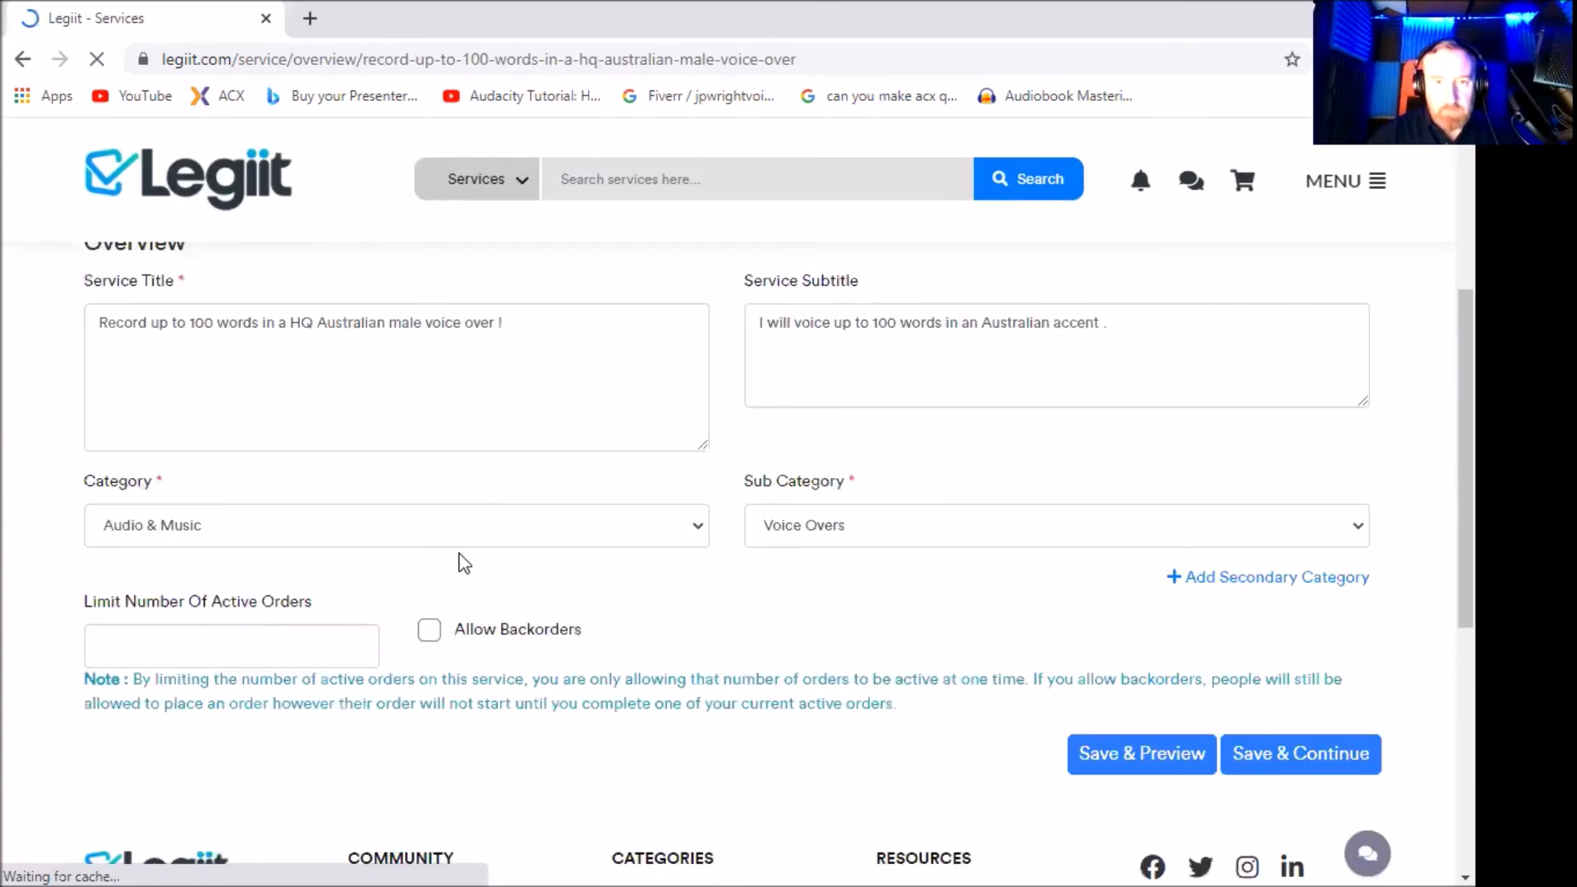
pyautogui.scroll(3, 412, 394)
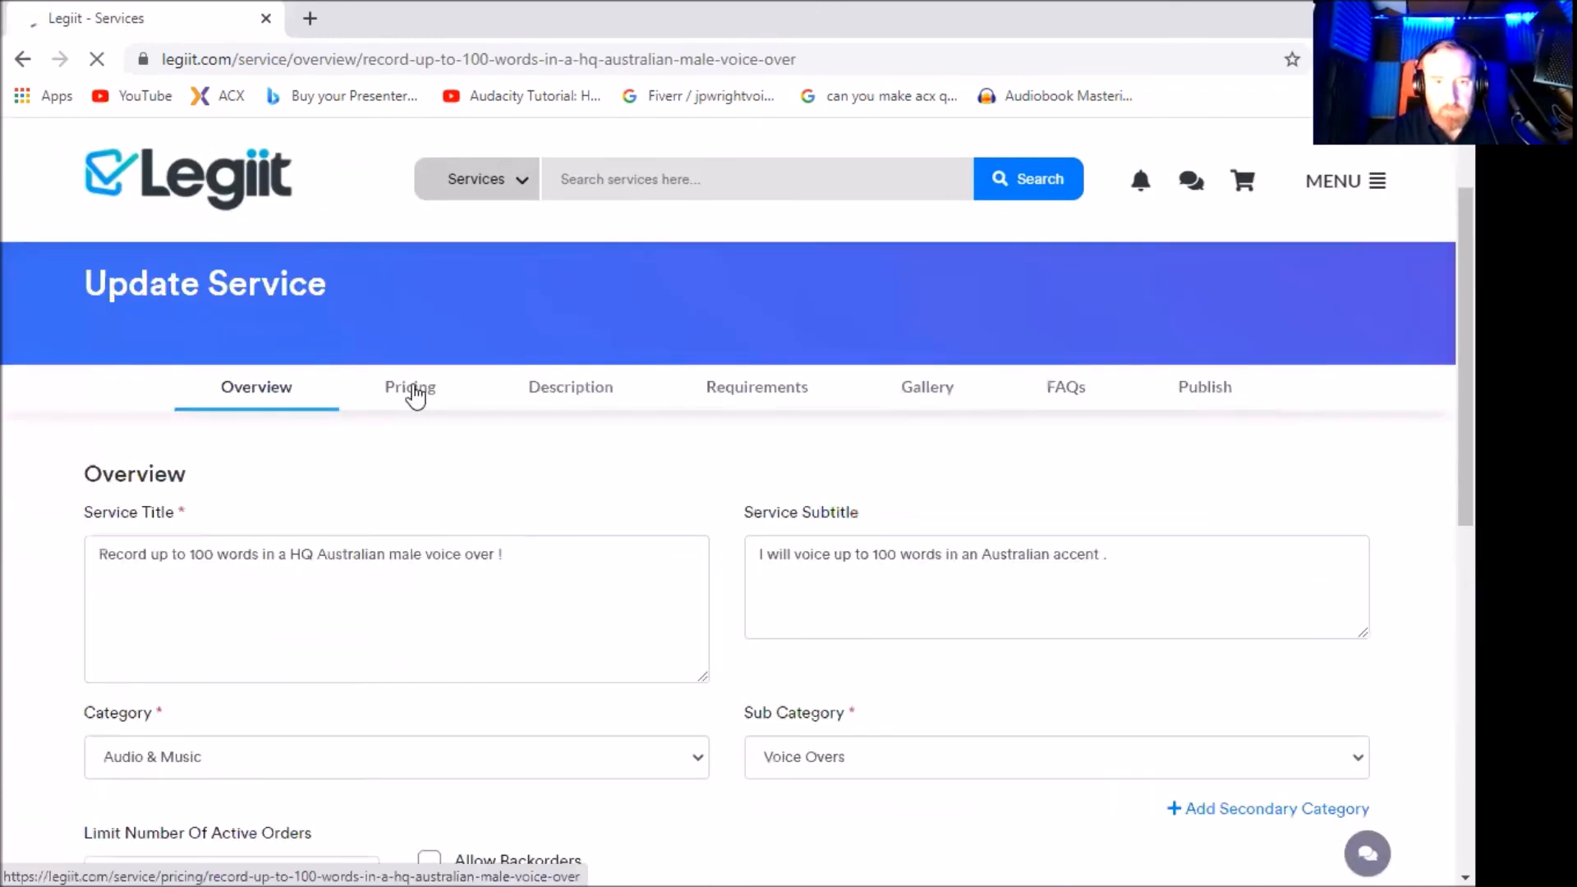
# In the service's pricing, replace the Basic package name with the package description "100 words in an Australian accent delivered in a HQ WAV file.".
pyautogui.click(452, 436)
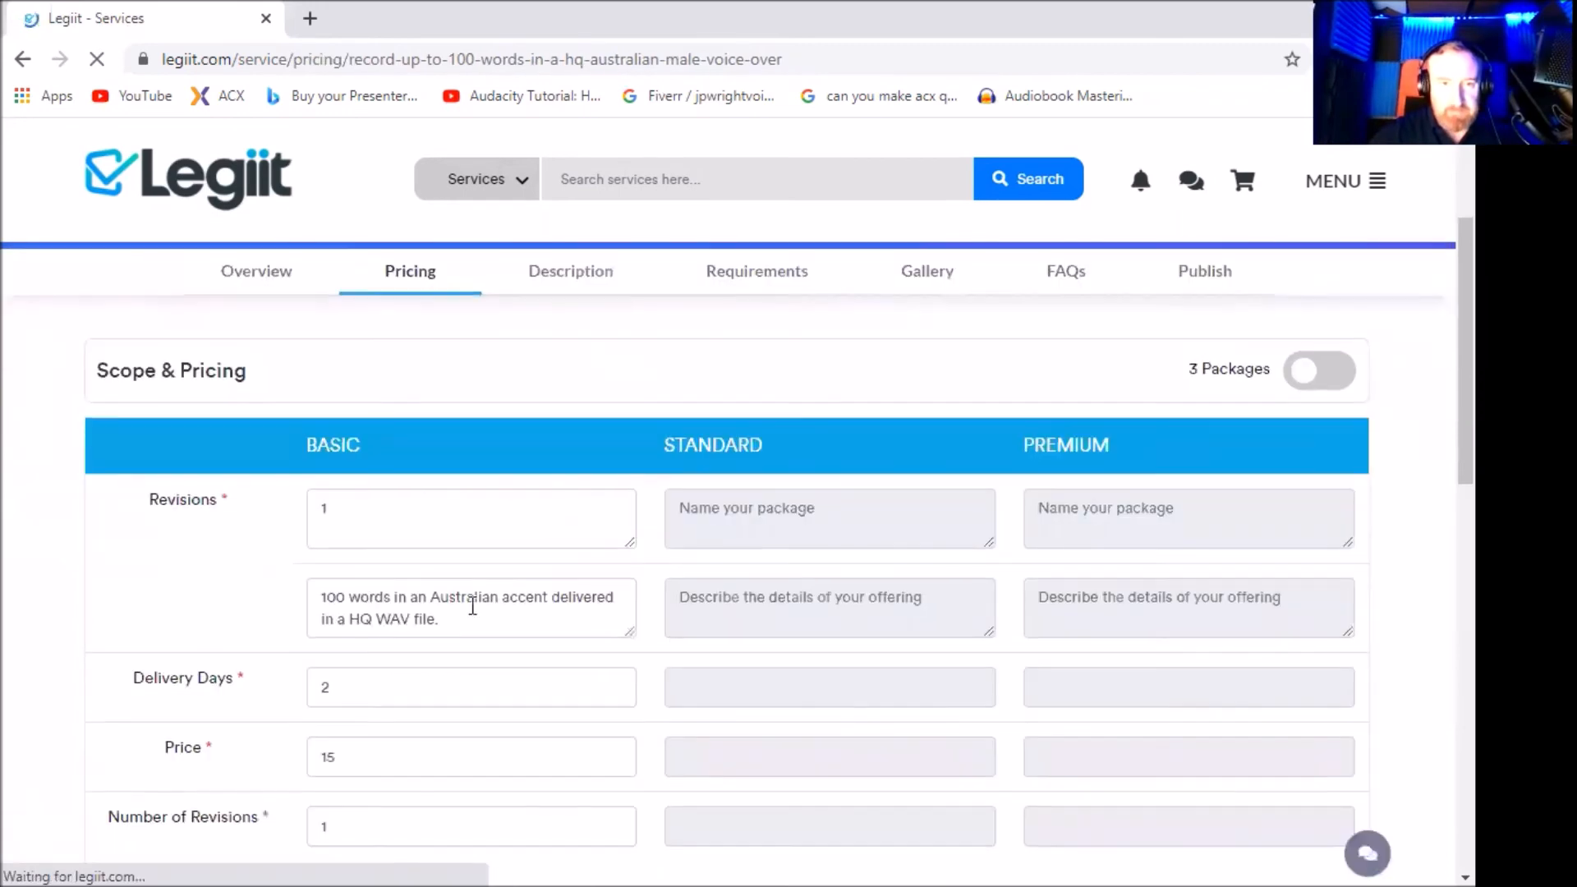
pyautogui.moveTo(468, 618); pyautogui.dragTo(312, 588)
pyautogui.hotkey('ctrl', 'c')
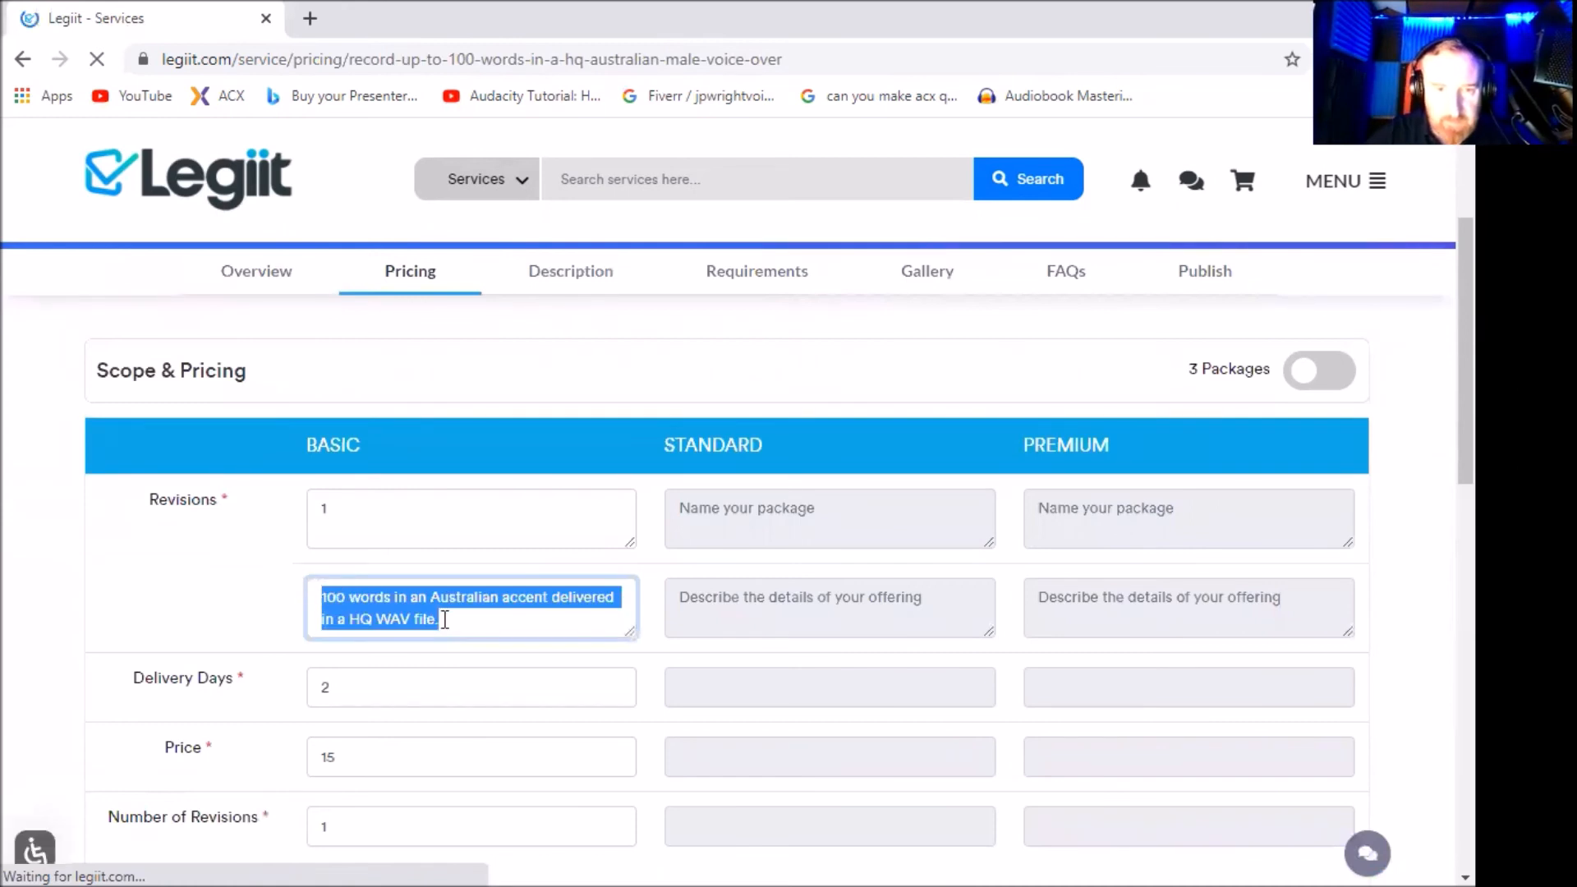
pyautogui.rightClick(462, 628)
pyautogui.click(359, 512)
pyautogui.doubleClick(403, 528)
pyautogui.rightClick(460, 648)
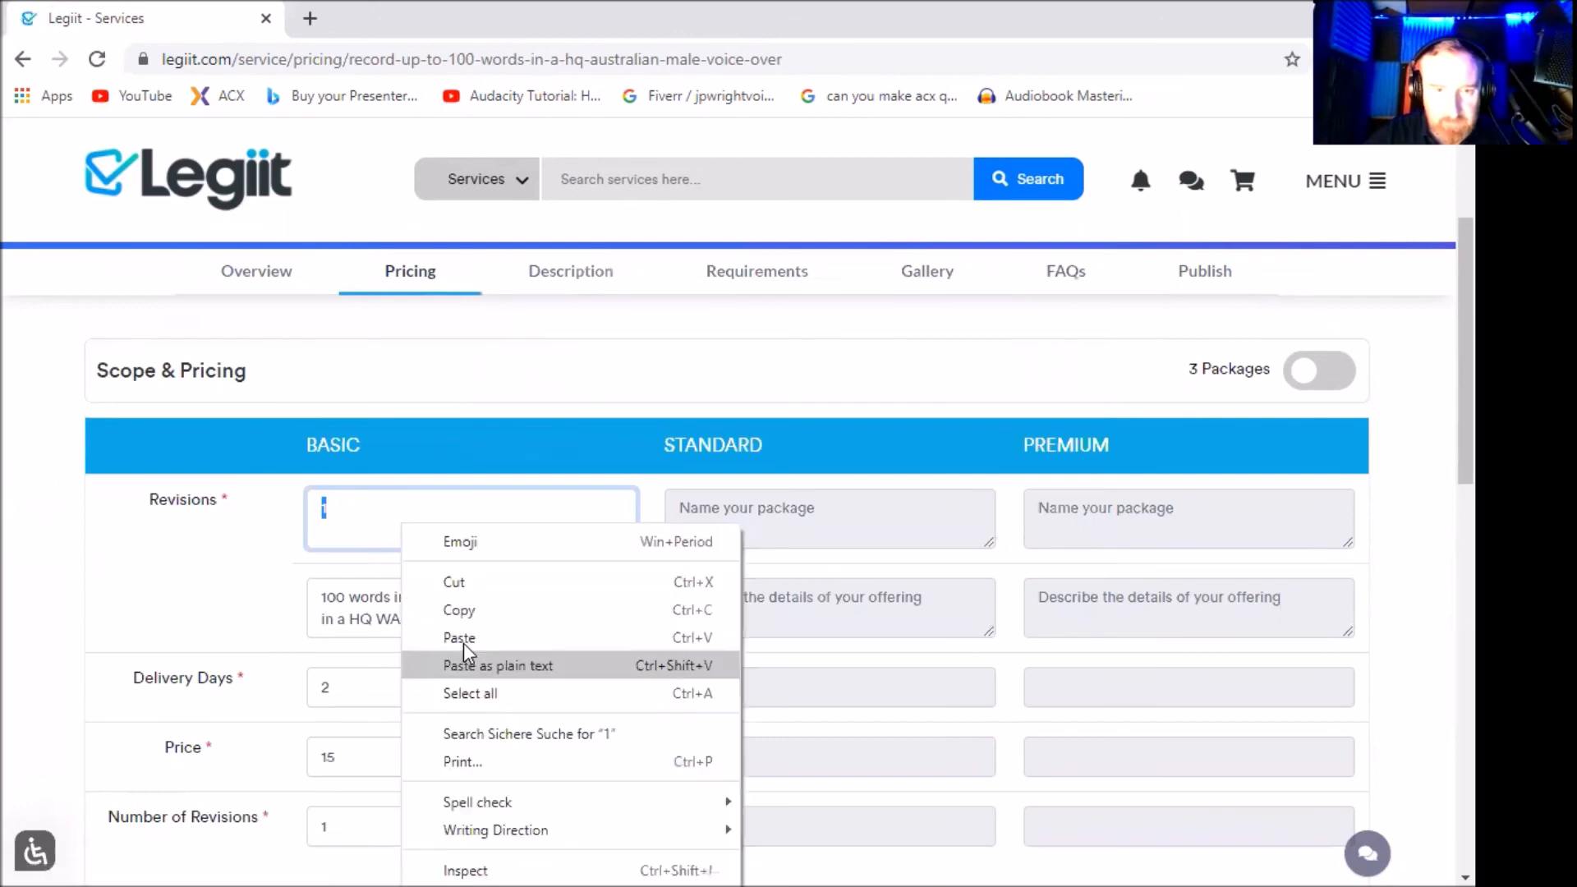
pyautogui.click(458, 637)
# Clear the Basic package description and paste back "100 words in an Australian accent delivered in a HQ WAV file.".
pyautogui.press('Tab')
pyautogui.hotkey('ctrl', 'c')
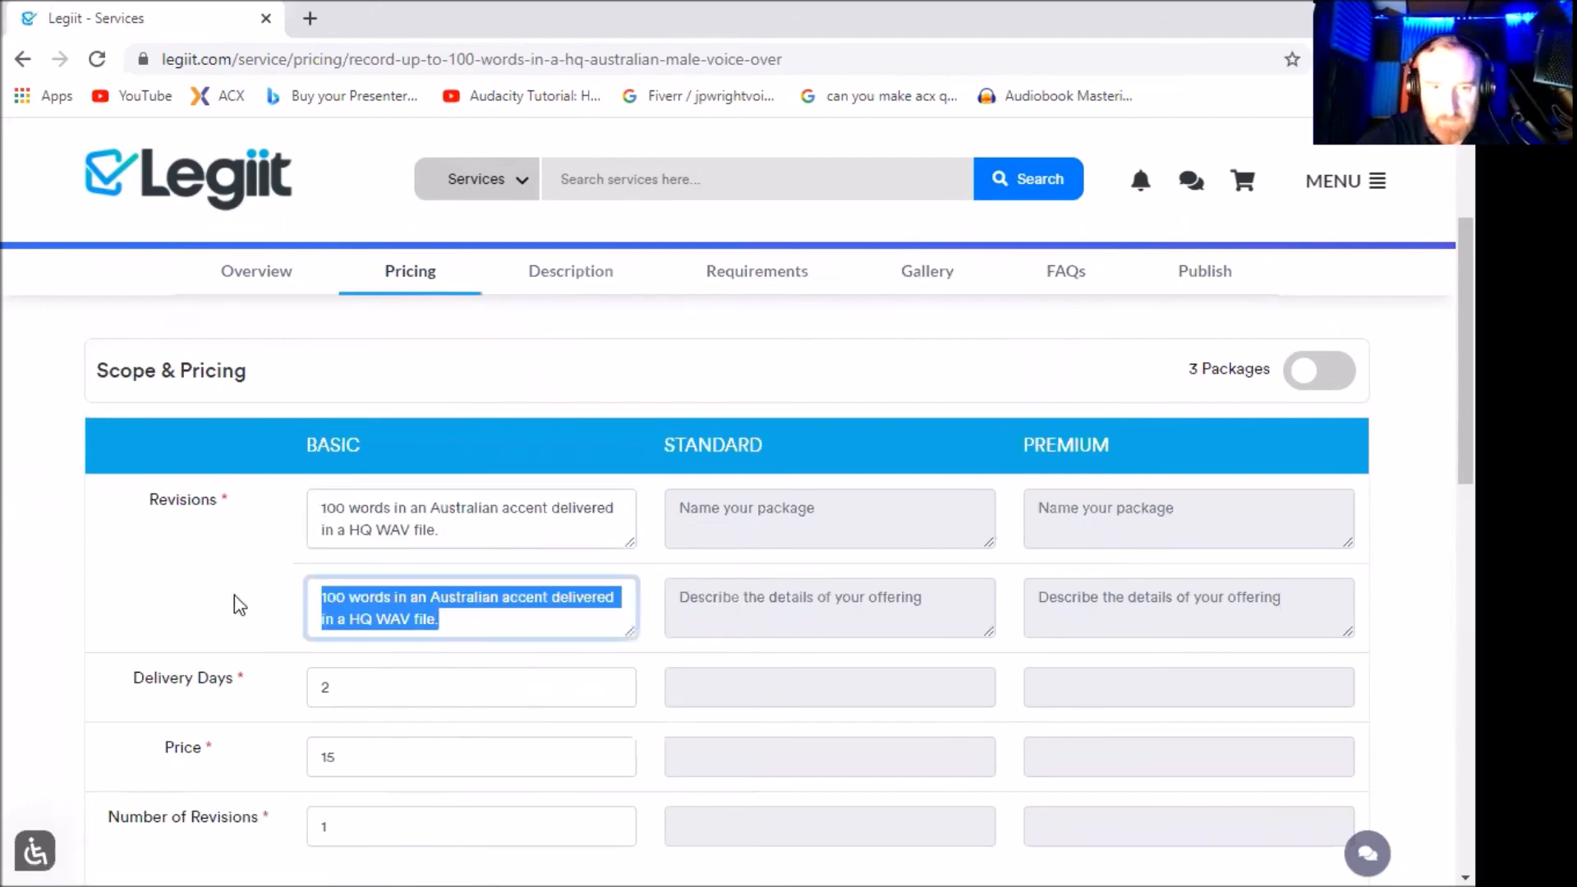
pyautogui.press('BackSpace')
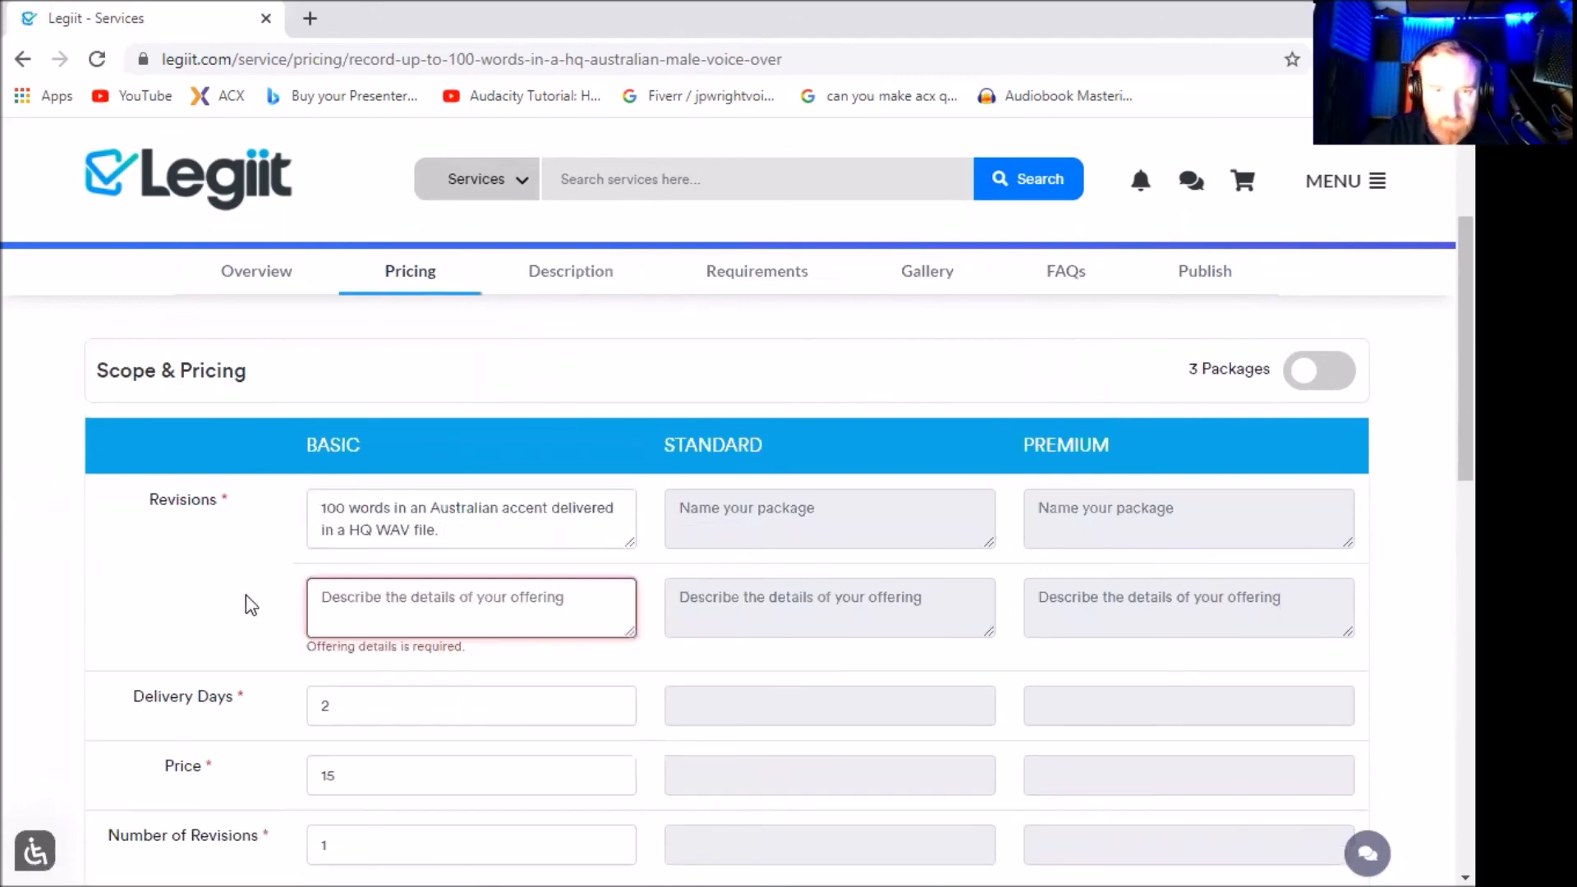
pyautogui.rightClick(397, 615)
pyautogui.click(464, 421)
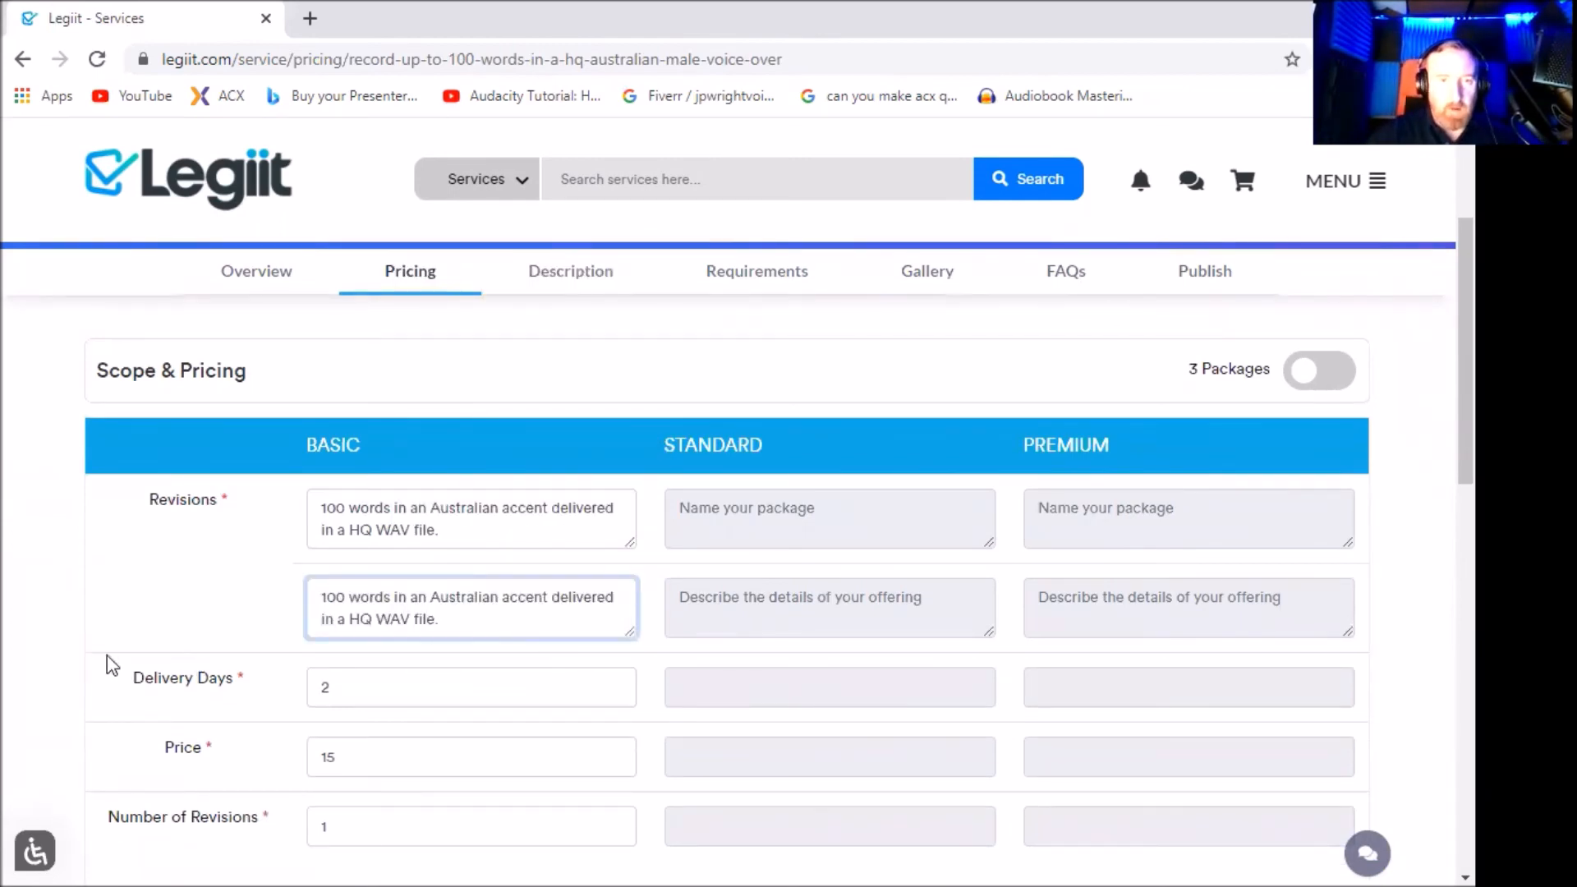
# Save the pricing changes, publish the updated service and check its entry in the services list.
pyautogui.scroll(-4, 1121, 725)
pyautogui.scroll(-4, 1040, 711)
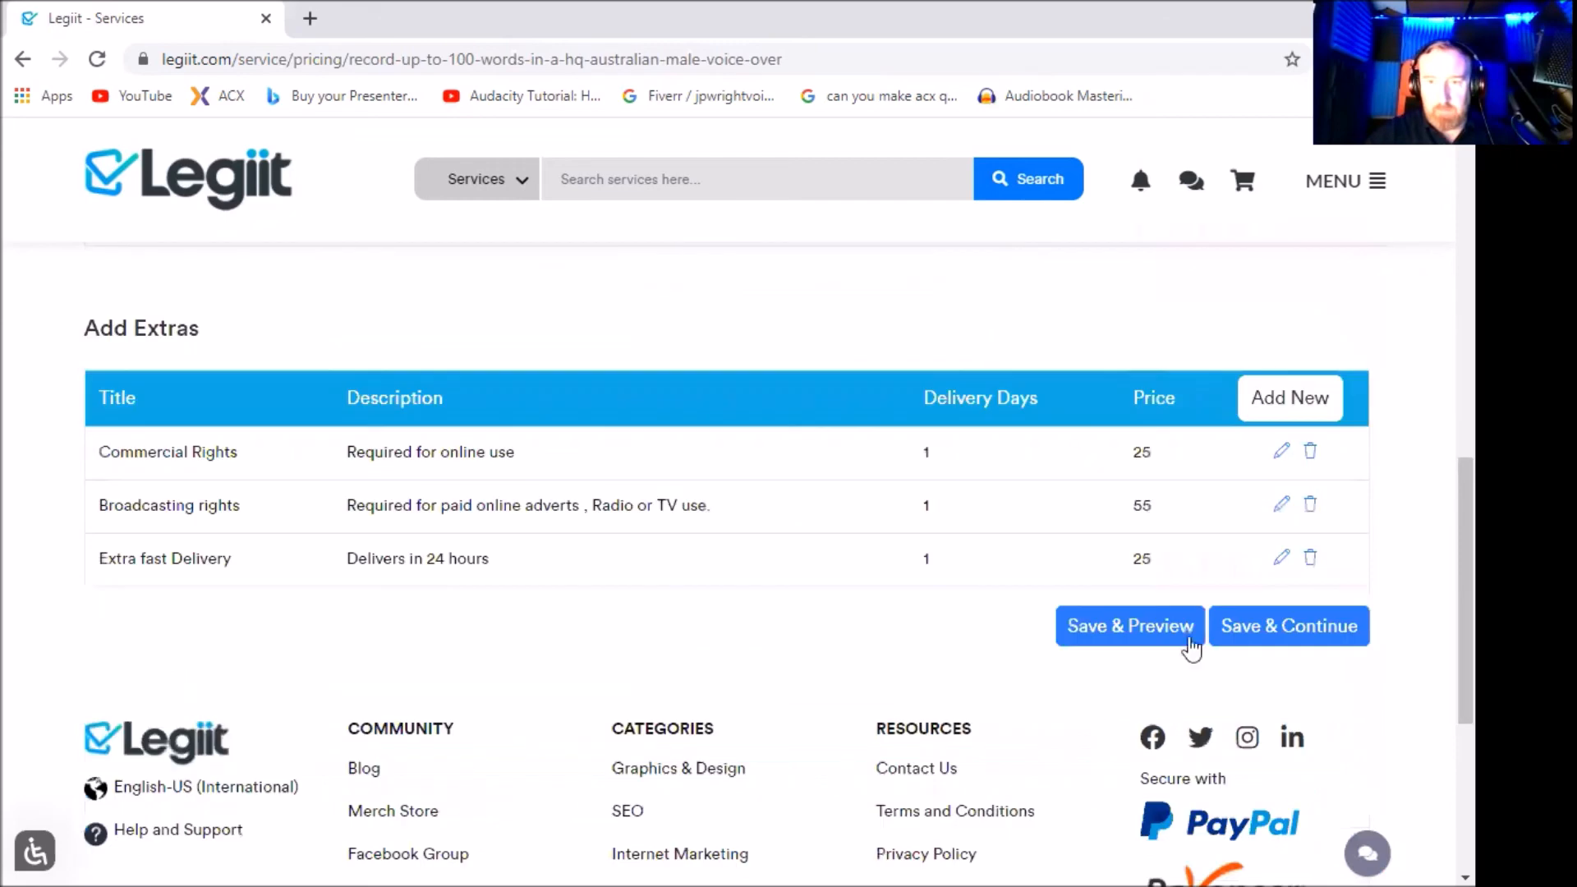
pyautogui.click(1252, 628)
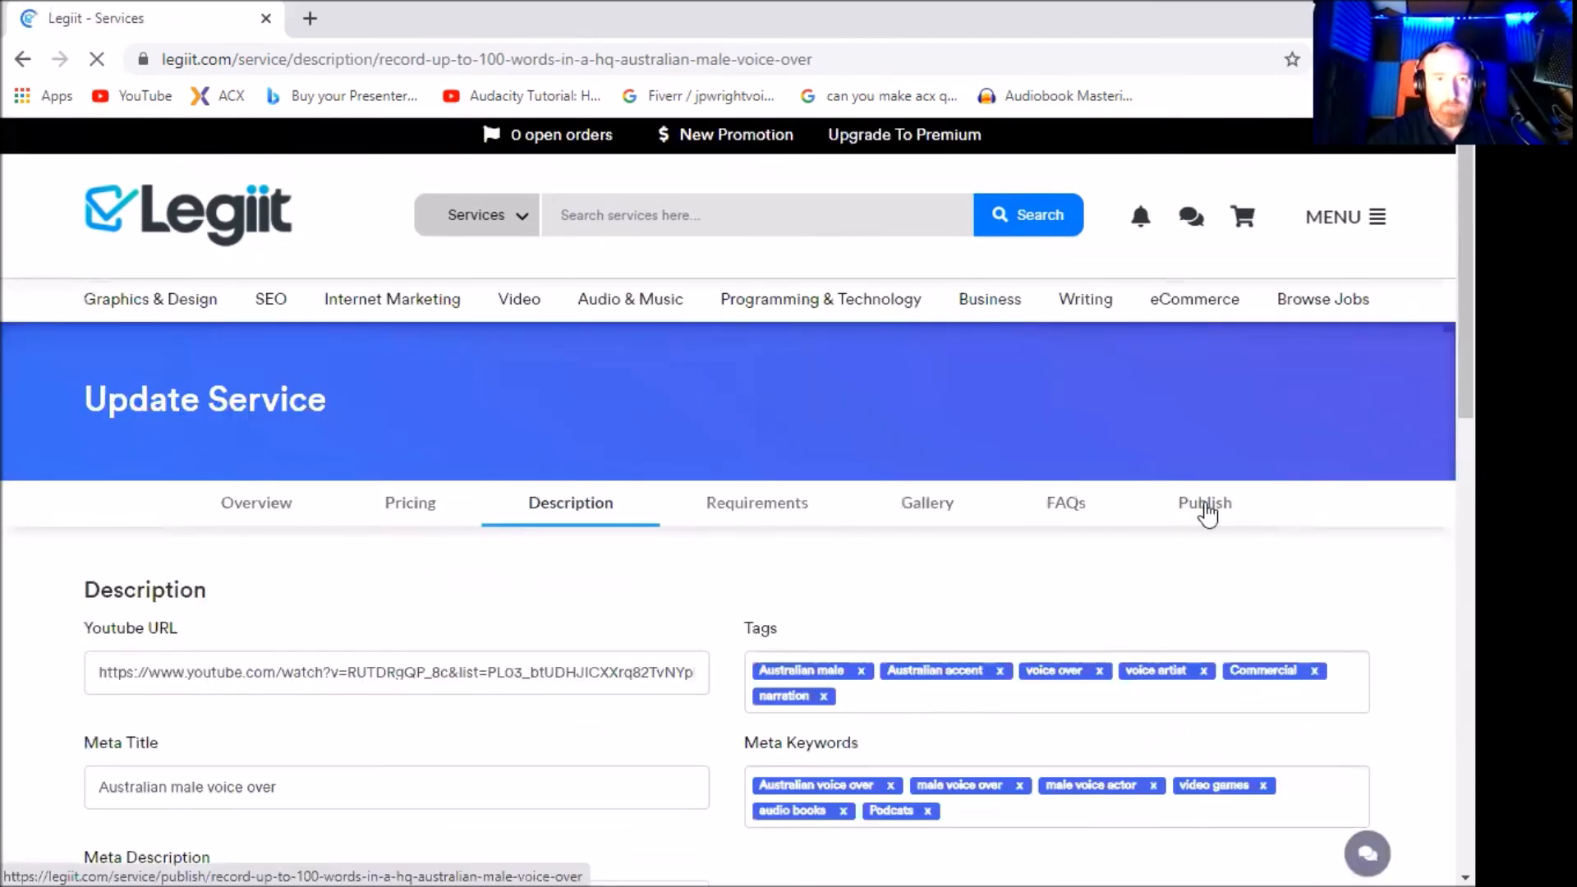
pyautogui.click(1204, 504)
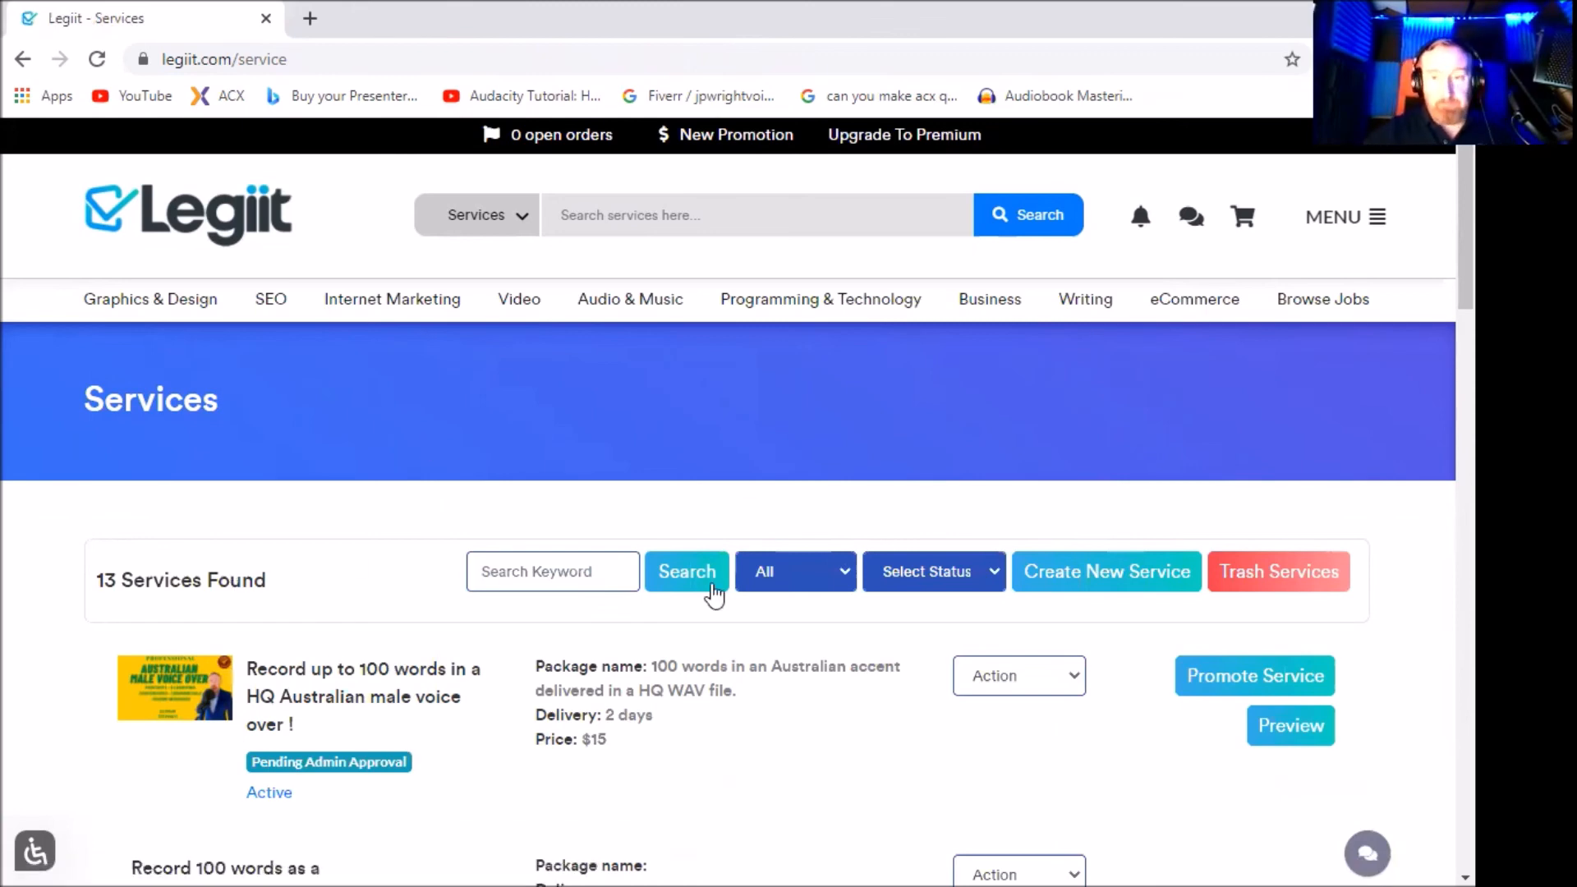
pyautogui.scroll(-1, 704, 599)
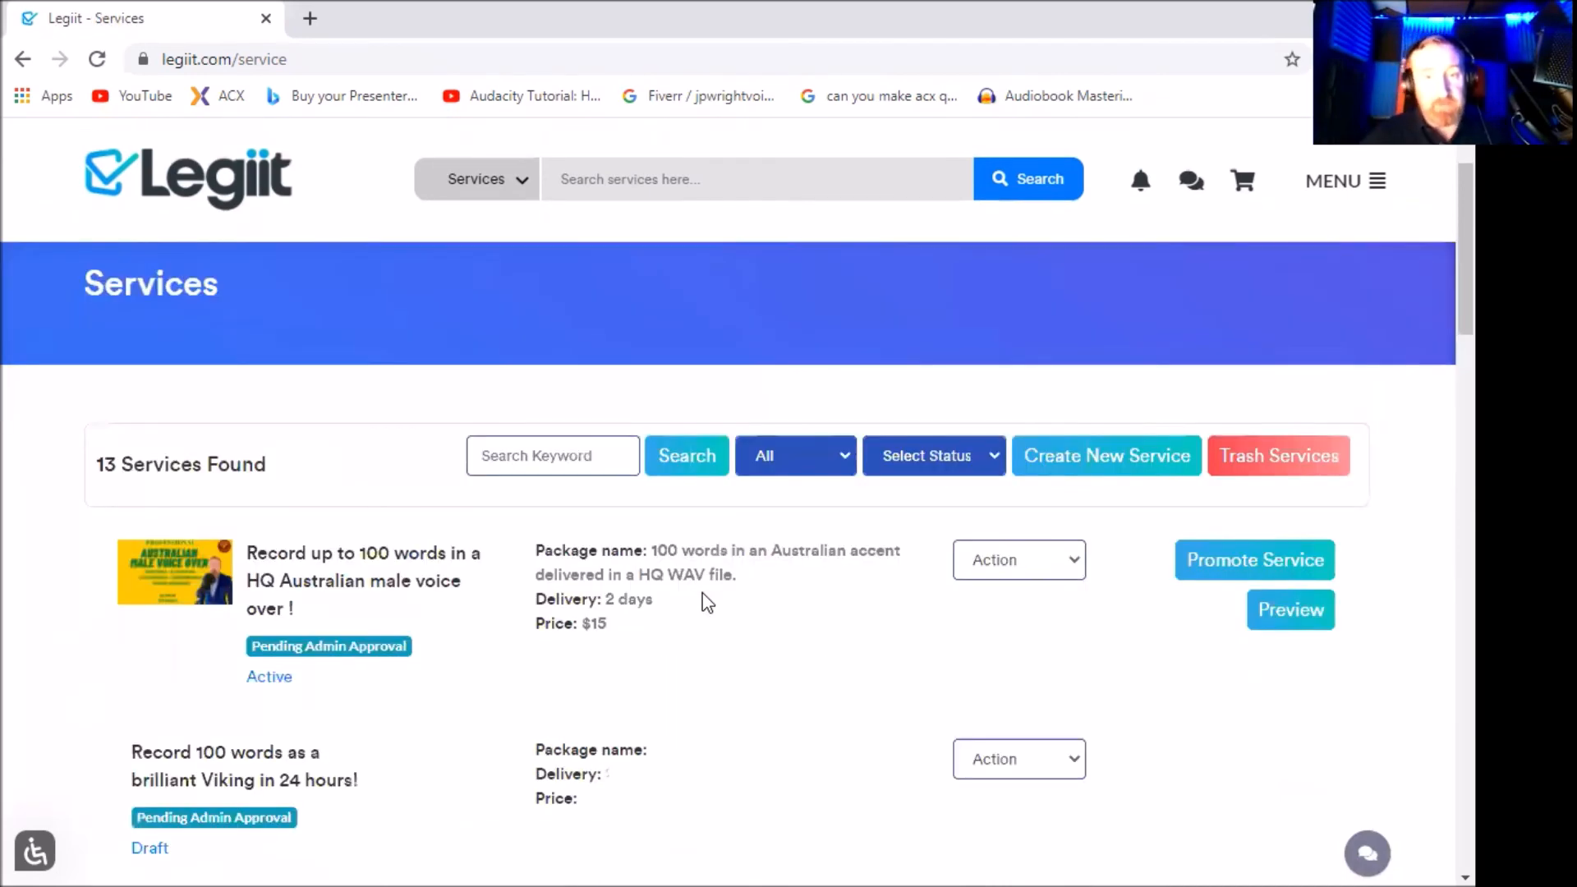